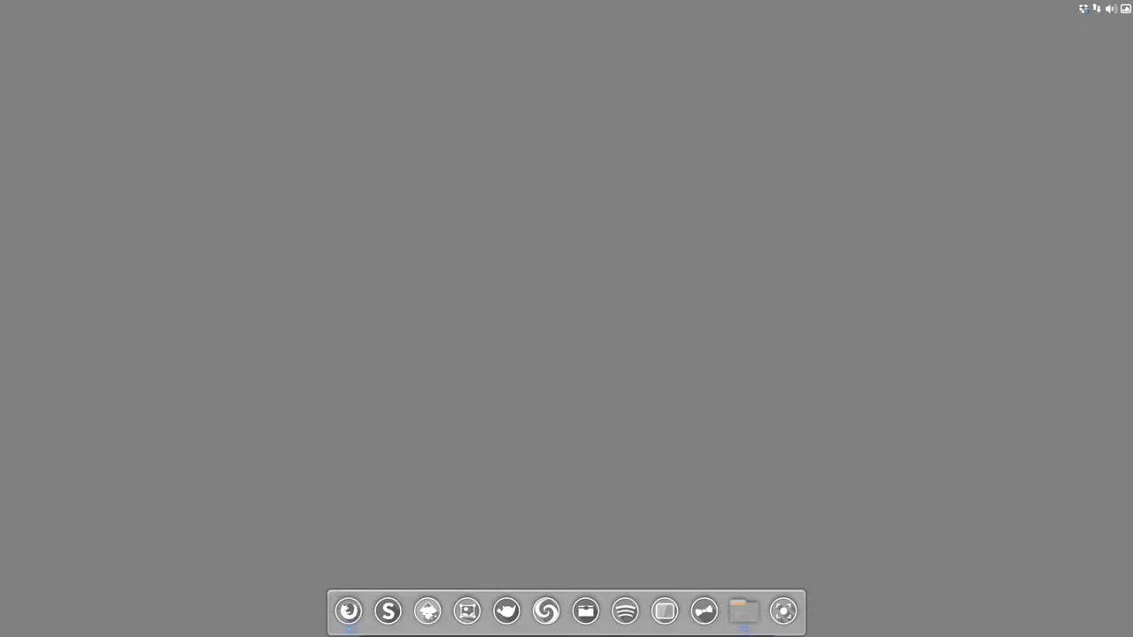
# Step: Open Nemo maximized, go Home, reveal hidden files with Ctrl+H, and enter .config
pyautogui.click(746, 615)
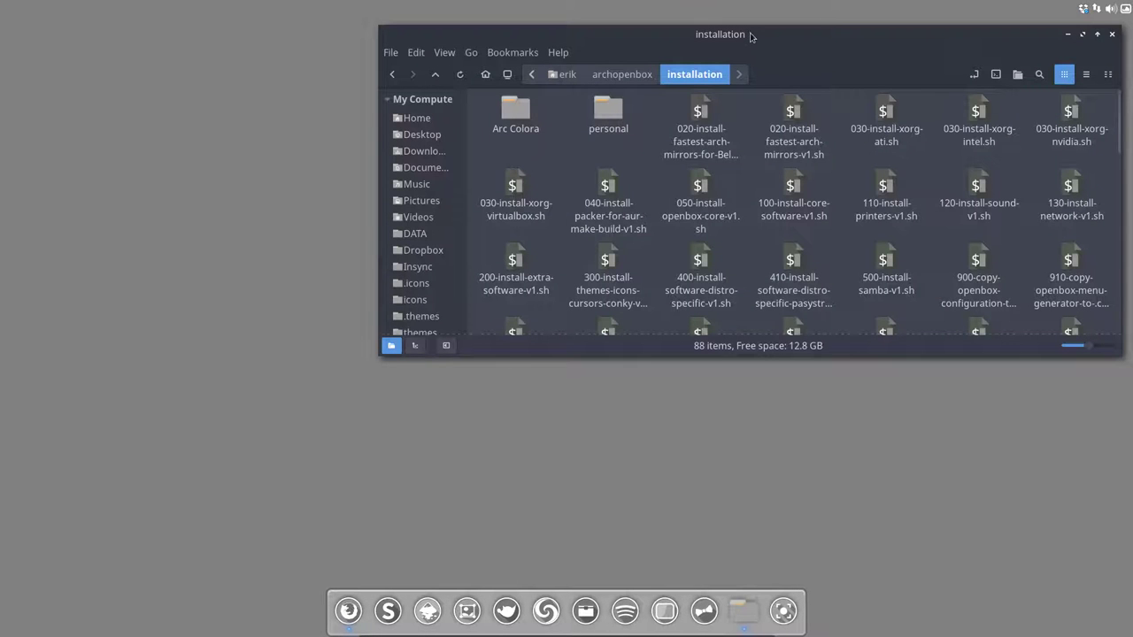
pyautogui.doubleClick(752, 34)
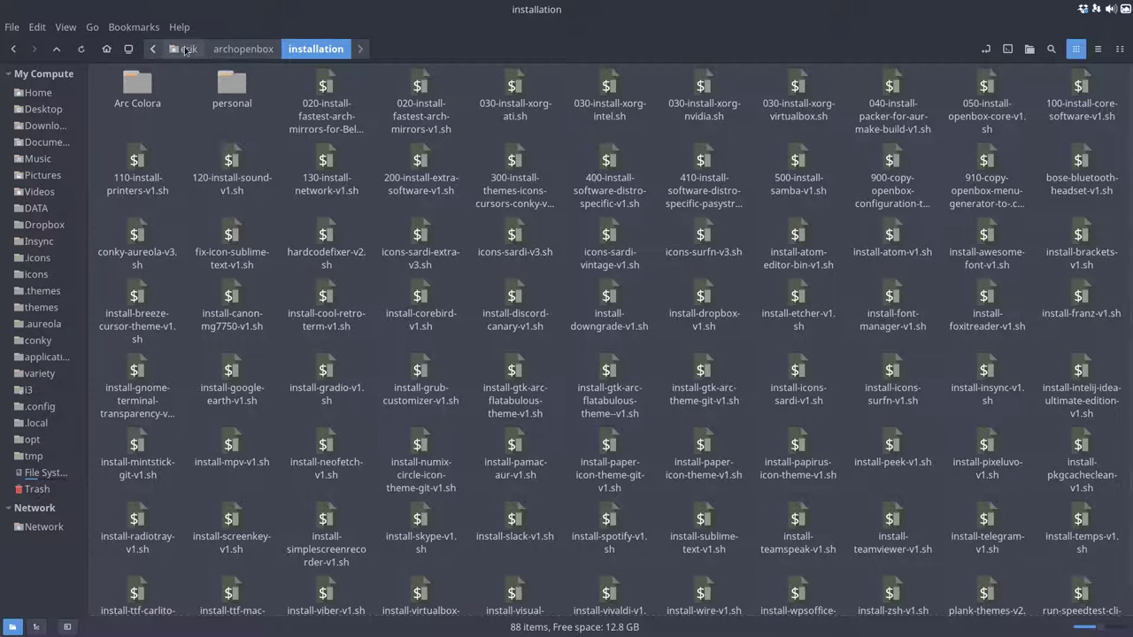
pyautogui.click(185, 49)
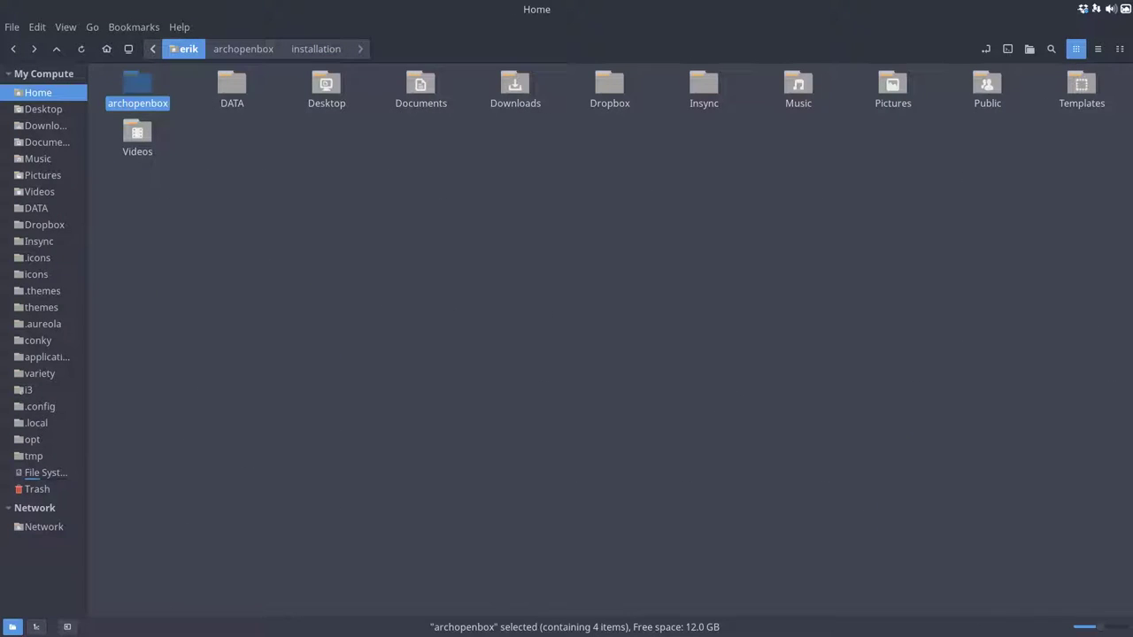
pyautogui.click(286, 260)
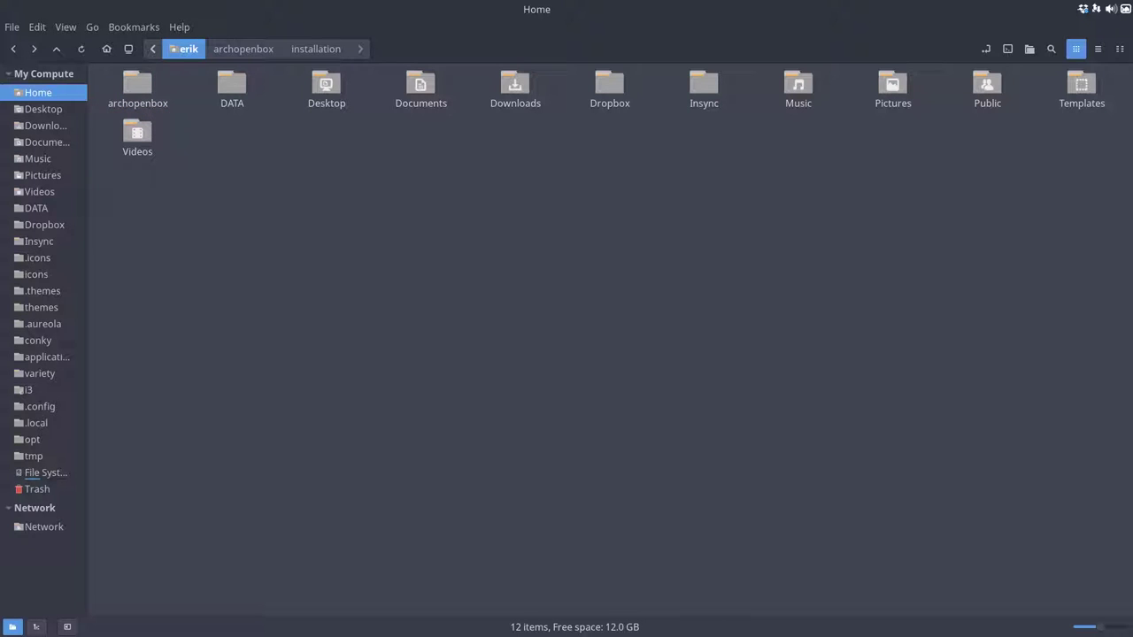
pyautogui.hotkey('ctrl', 'h')
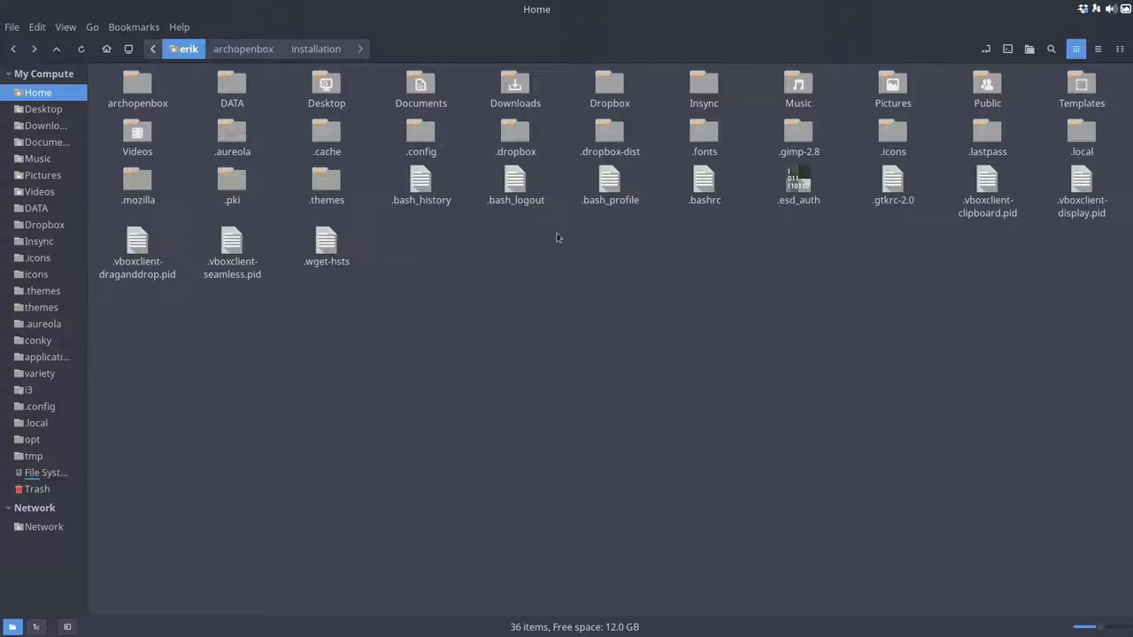
pyautogui.doubleClick(420, 134)
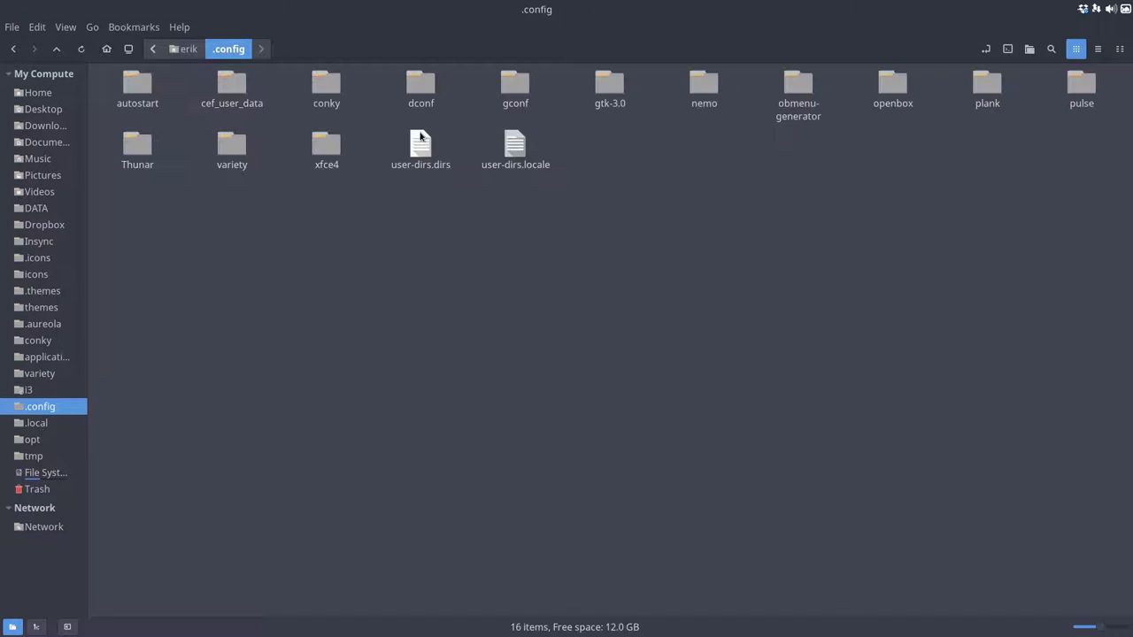
# Step: Add the openbox and obmenu-generator folders to Nemo's sidebar bookmarks
pyautogui.moveTo(892, 87); pyautogui.dragTo(44, 524)
pyautogui.moveTo(799, 89); pyautogui.dragTo(42, 526)
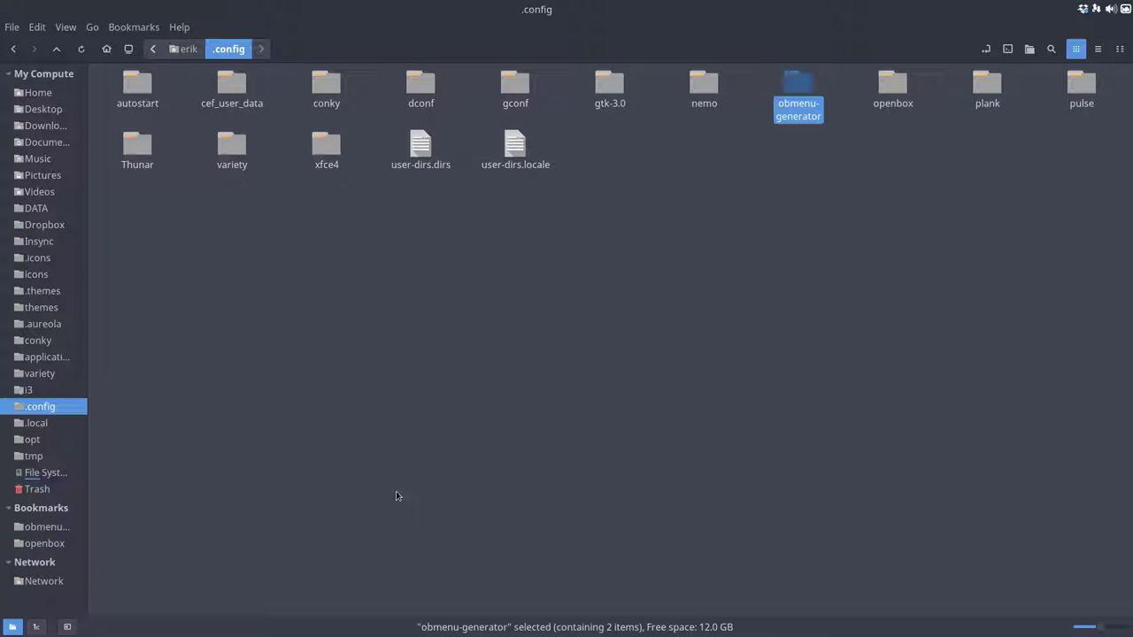
pyautogui.click(867, 314)
pyautogui.click(893, 103)
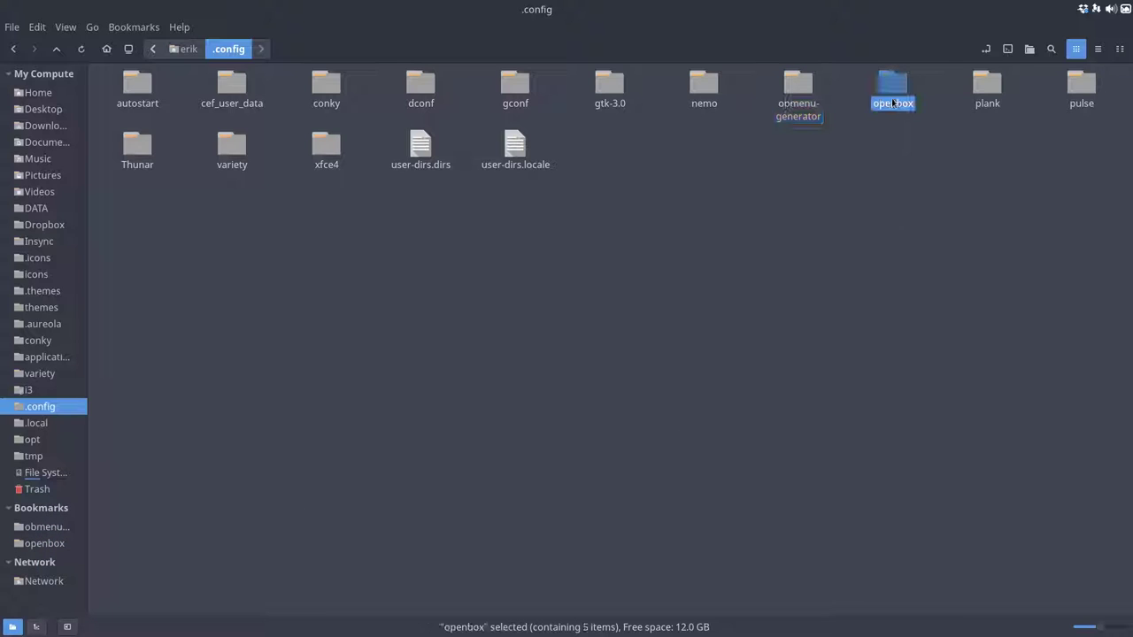
pyautogui.click(803, 99)
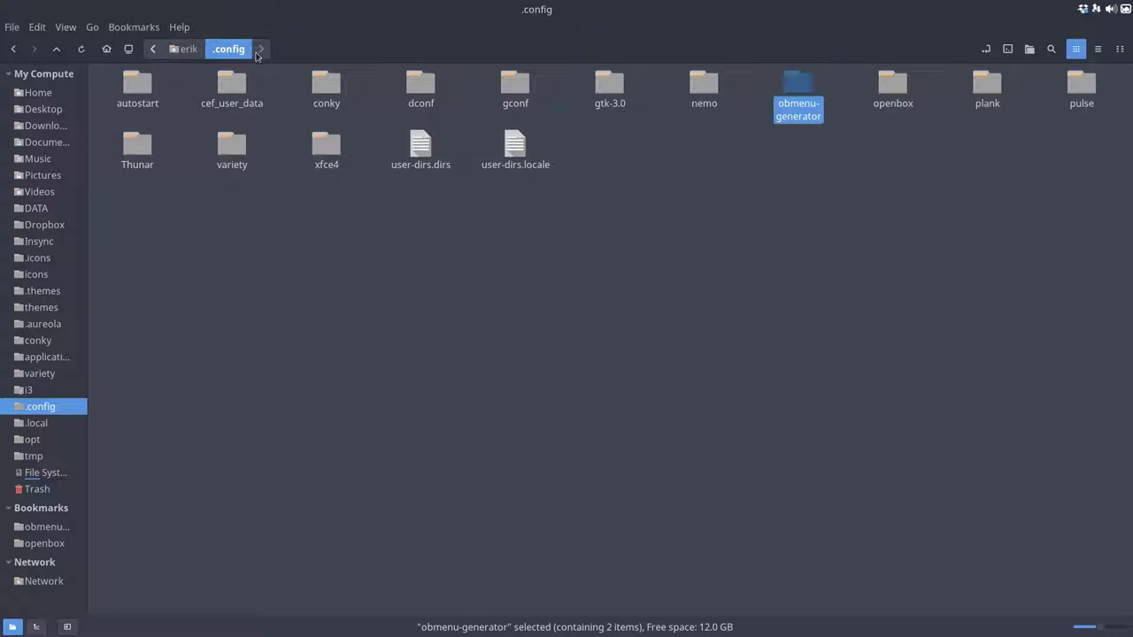
pyautogui.click(775, 163)
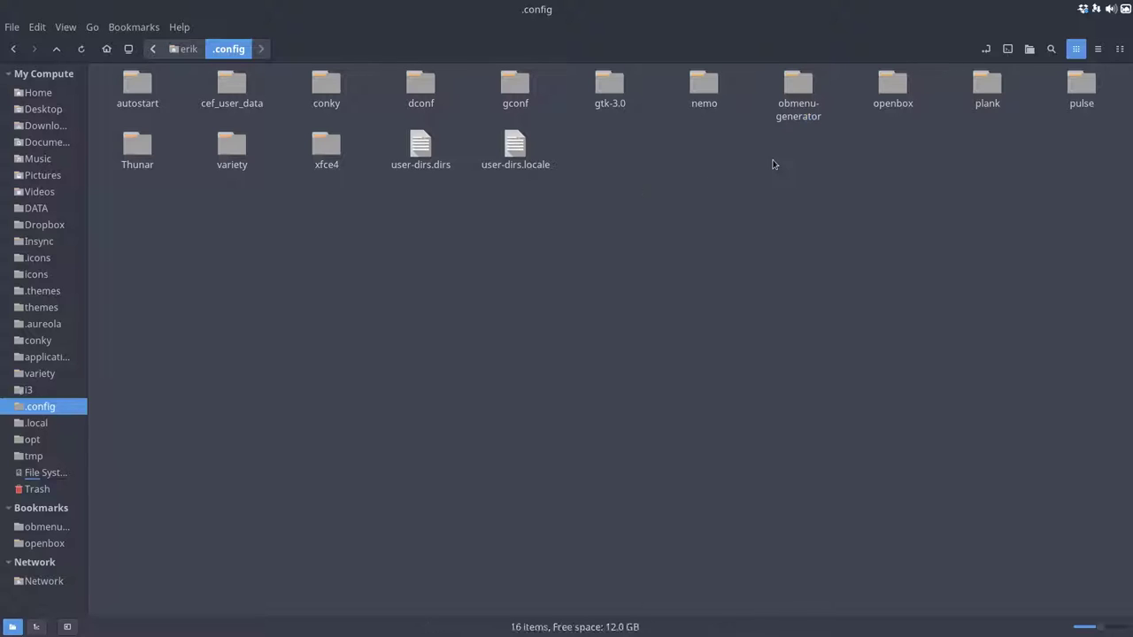
# Step: Open the openbox folder in a restored, centred Nemo window
pyautogui.doubleClick(892, 86)
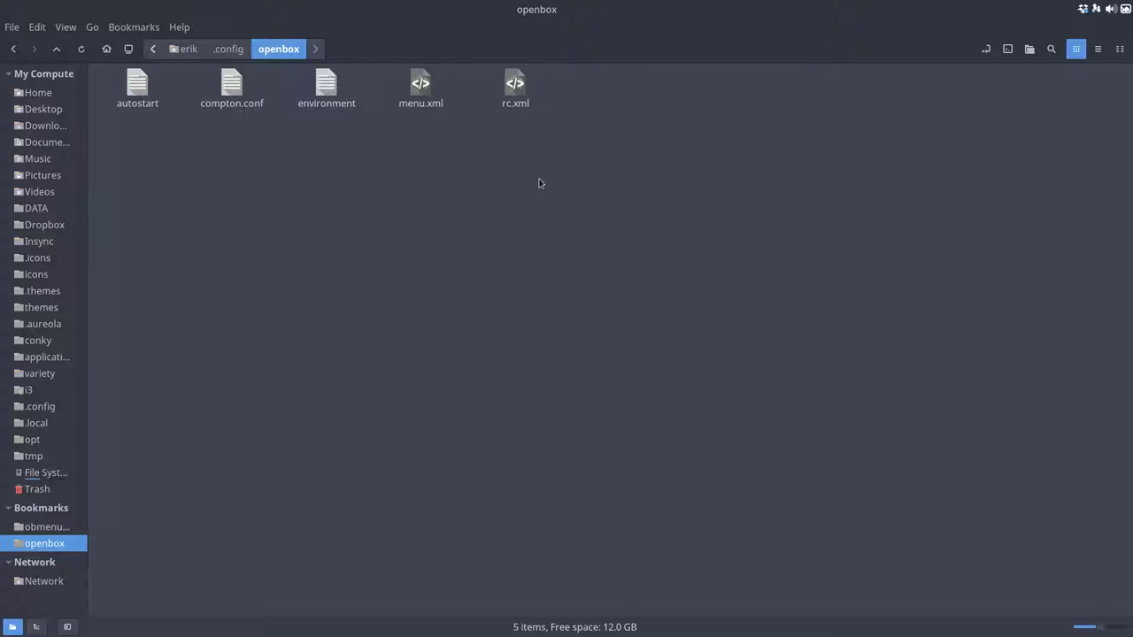
pyautogui.moveTo(1025, 14)
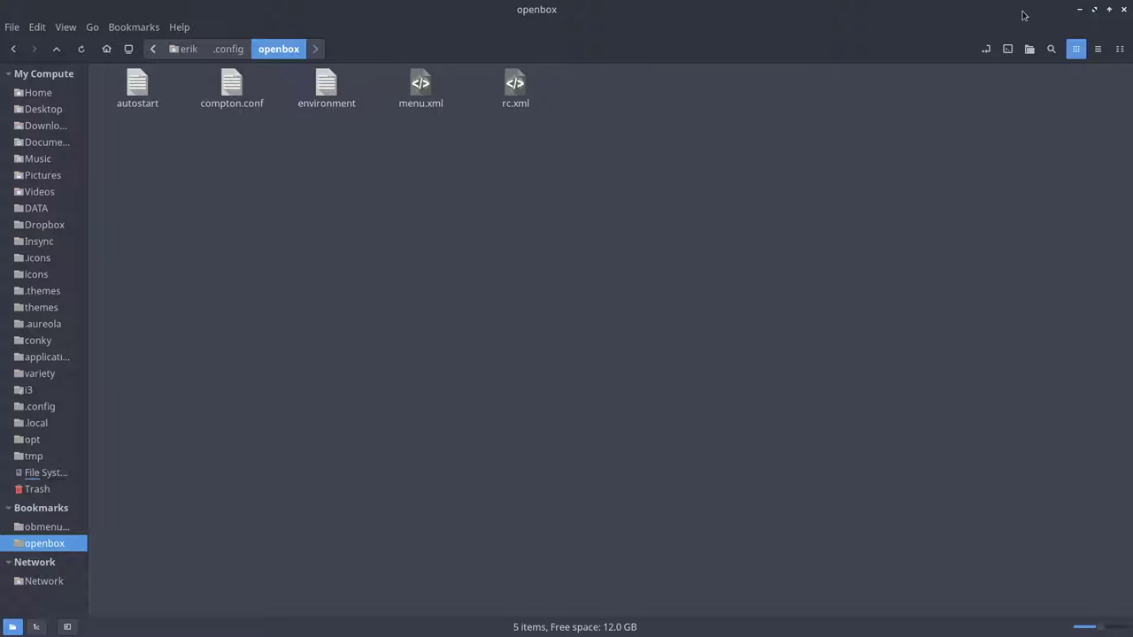
pyautogui.click(1094, 10)
pyautogui.moveTo(802, 43); pyautogui.dragTo(504, 80)
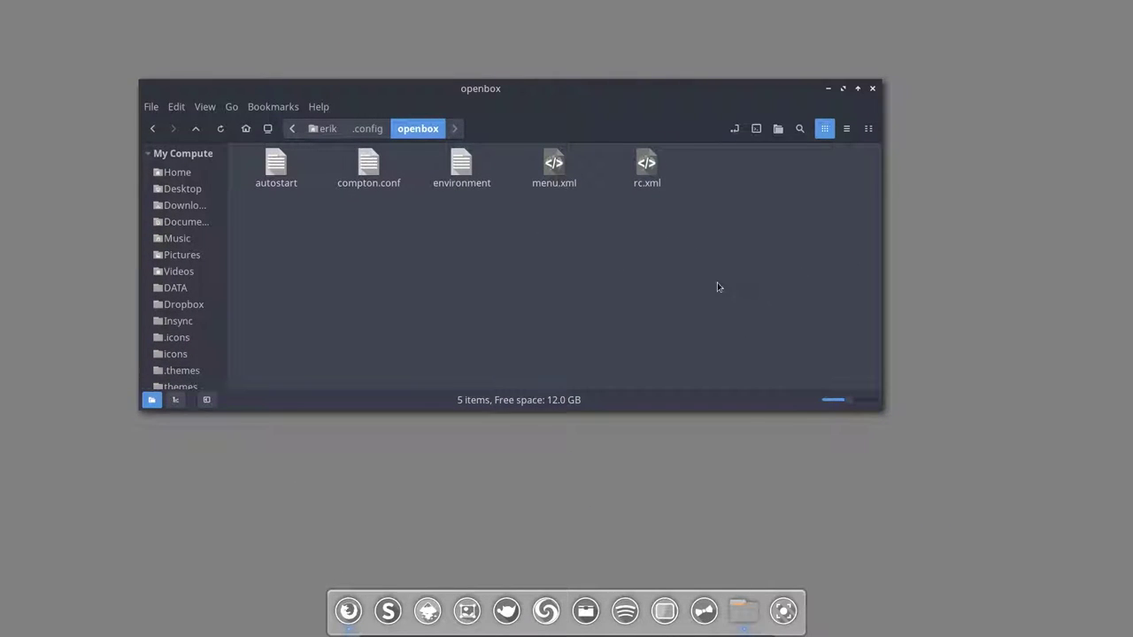
pyautogui.click(368, 168)
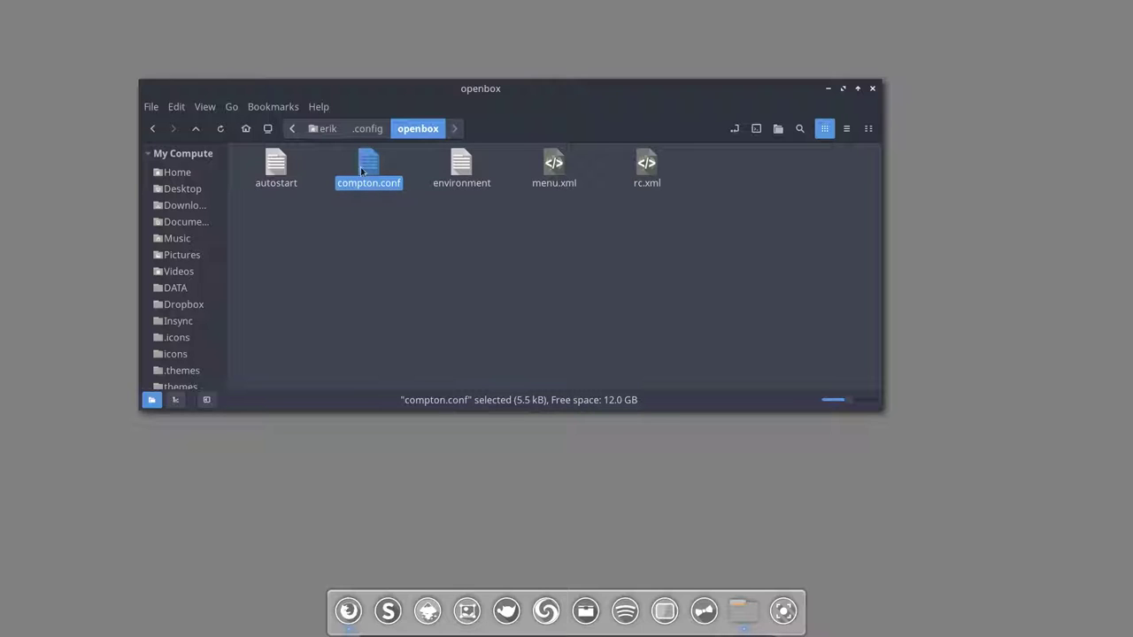
pyautogui.click(276, 173)
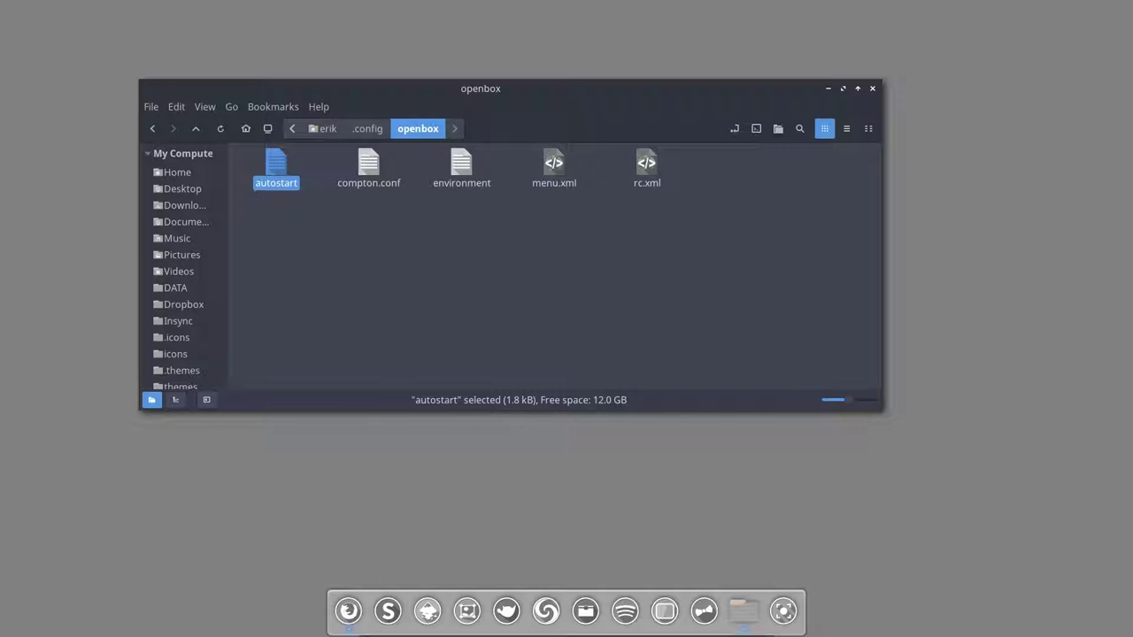
pyautogui.click(284, 208)
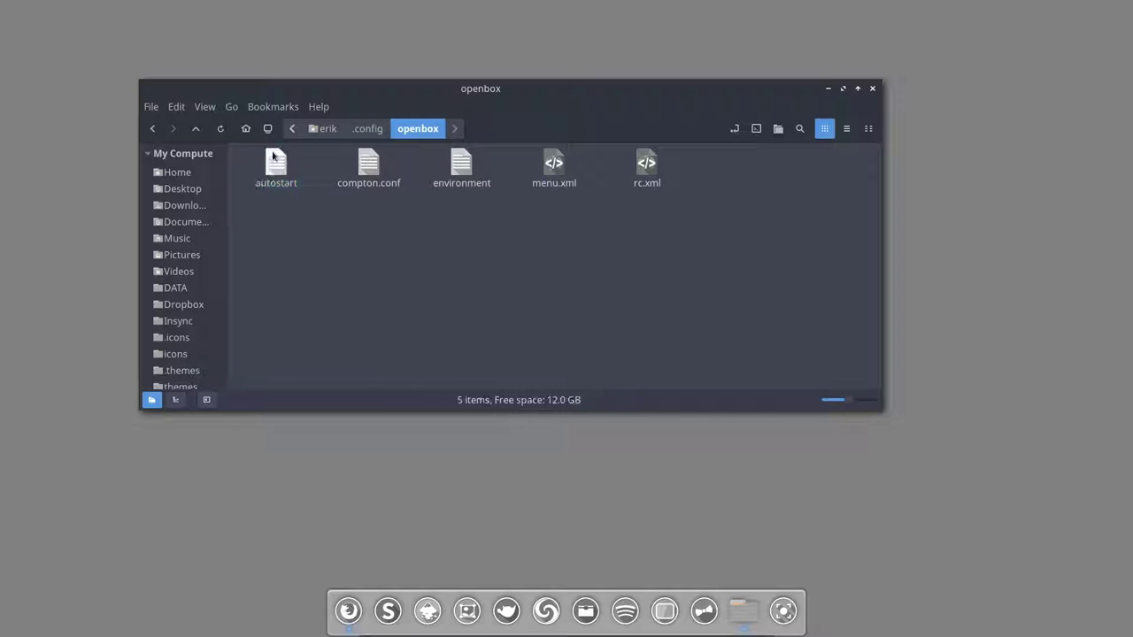
pyautogui.click(274, 177)
pyautogui.doubleClick(274, 177)
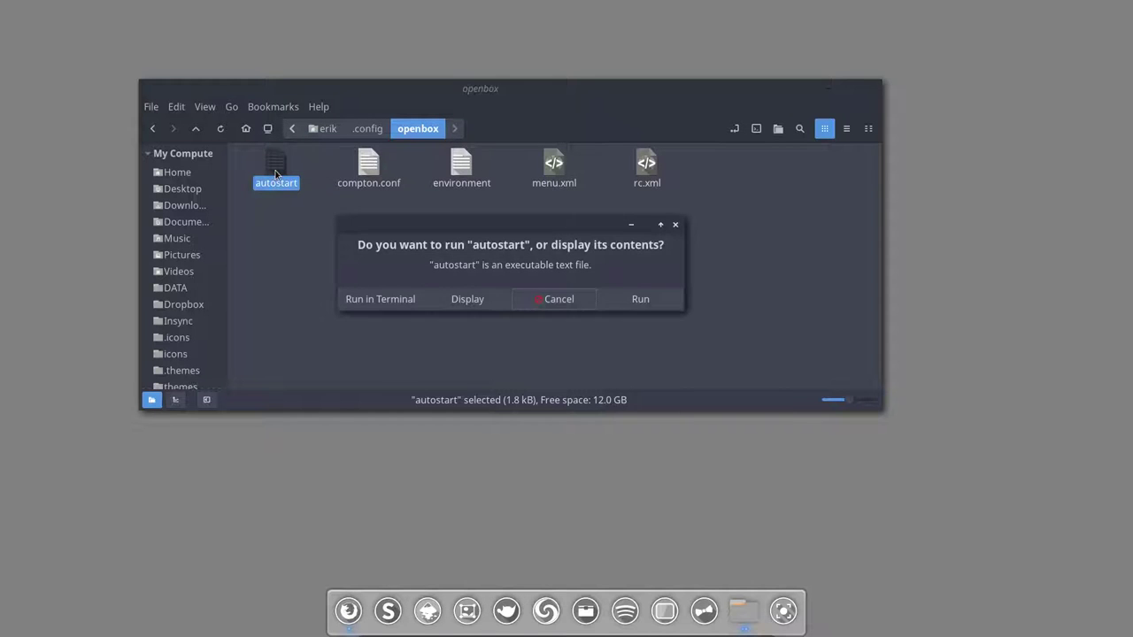
pyautogui.click(462, 305)
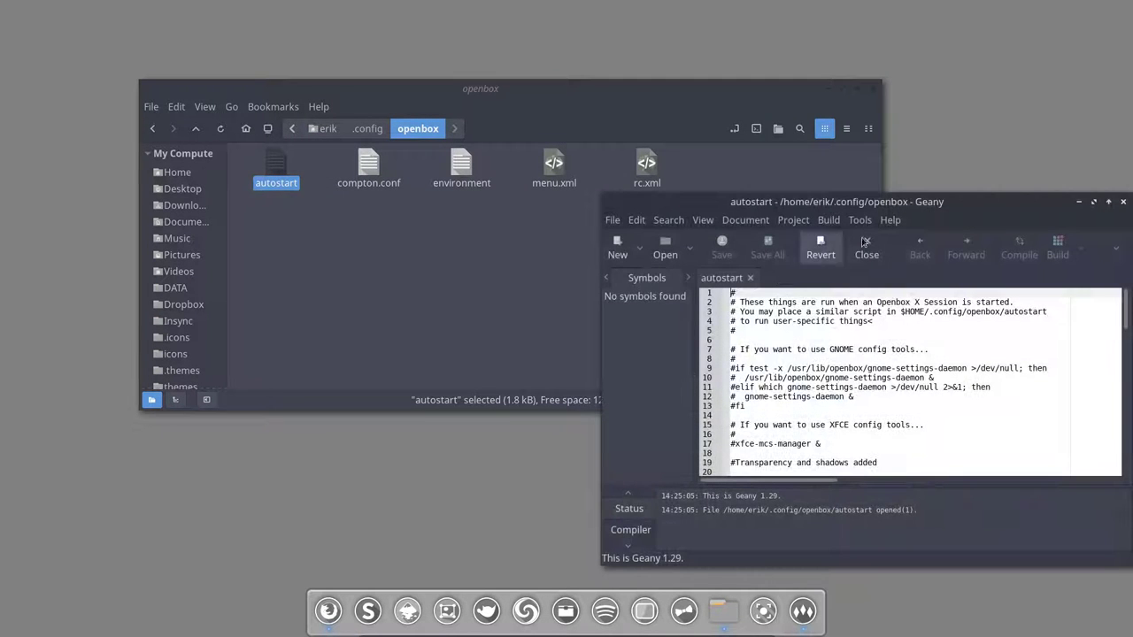
pyautogui.moveTo(843, 204); pyautogui.dragTo(396, 195)
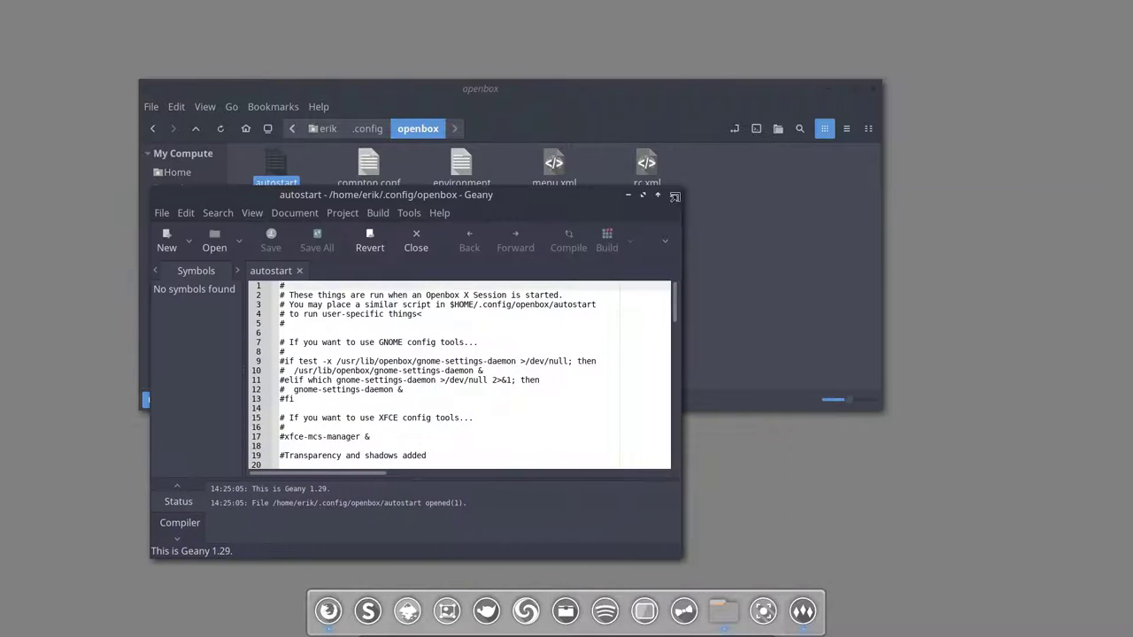
pyautogui.click(673, 195)
# Step: Make Sublime Text 3 Dev the default for plain text and open autostart with it
pyautogui.rightClick(275, 169)
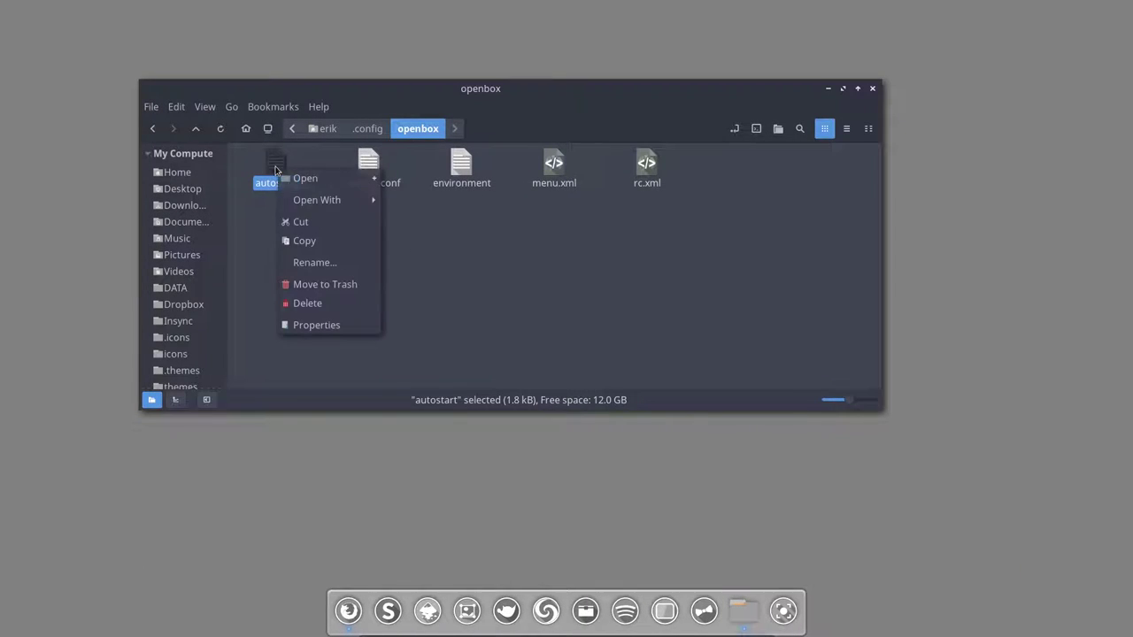
pyautogui.moveTo(354, 200)
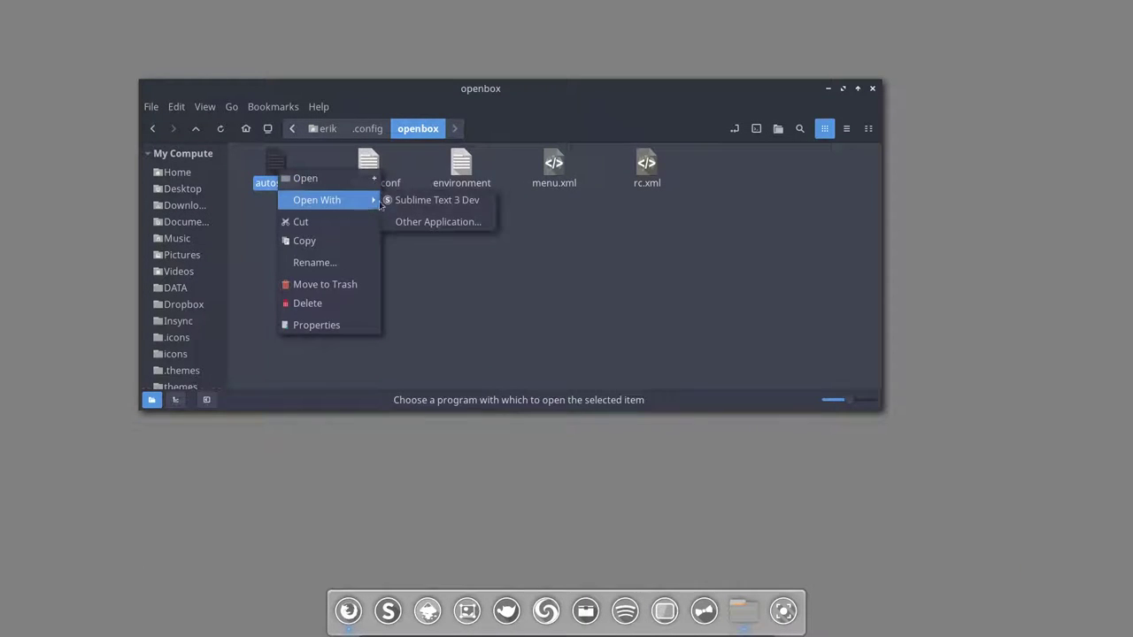
pyautogui.click(438, 222)
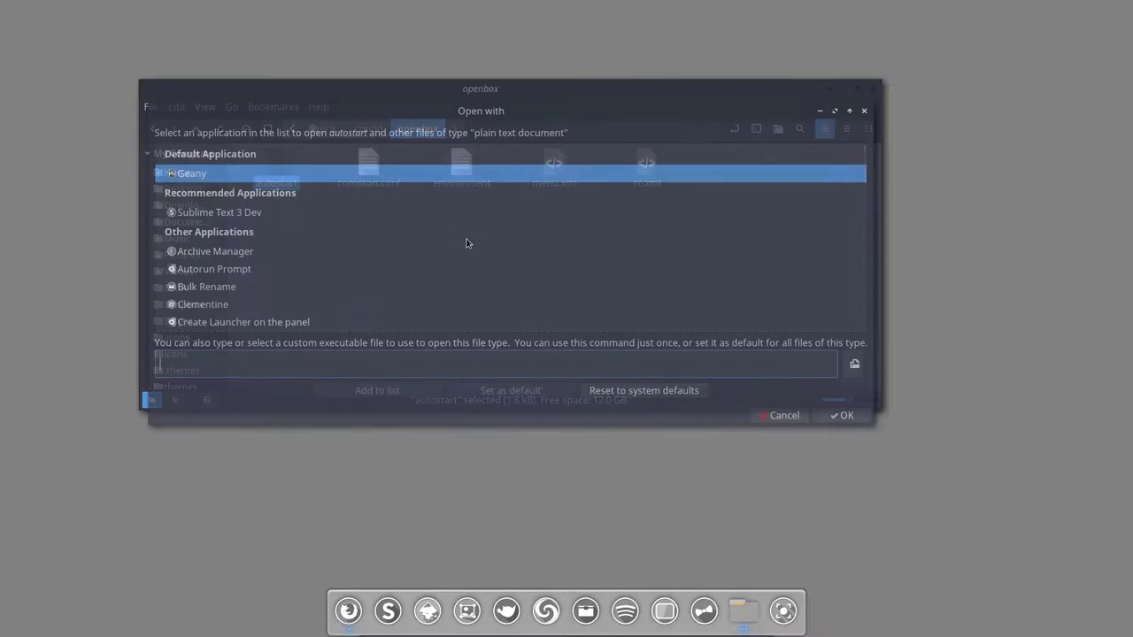
pyautogui.click(239, 214)
pyautogui.click(536, 393)
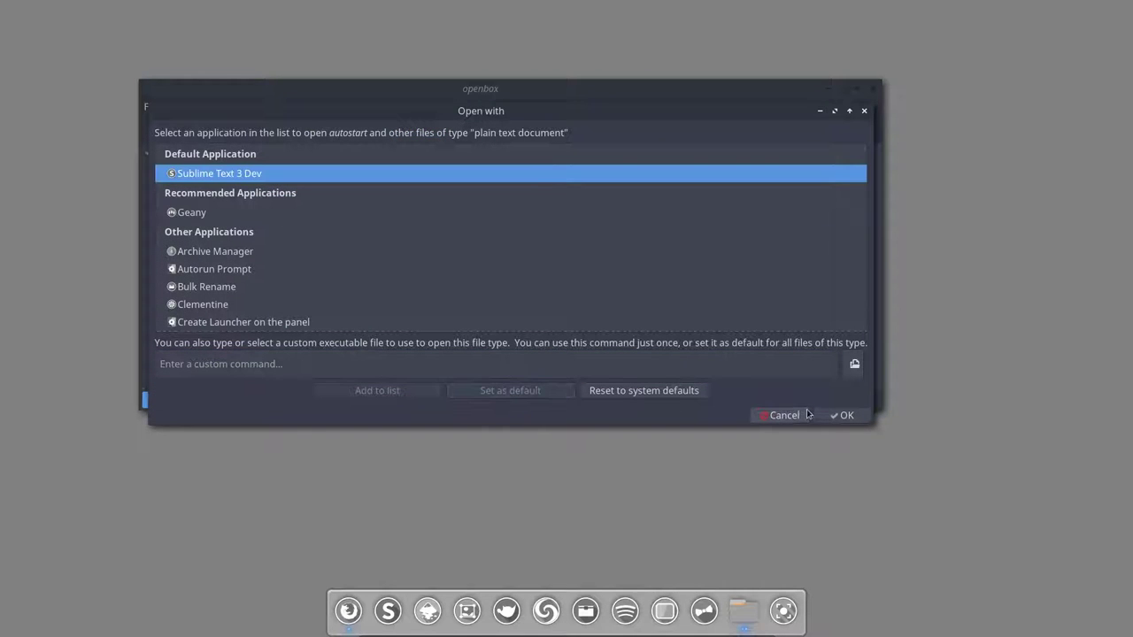
pyautogui.click(843, 415)
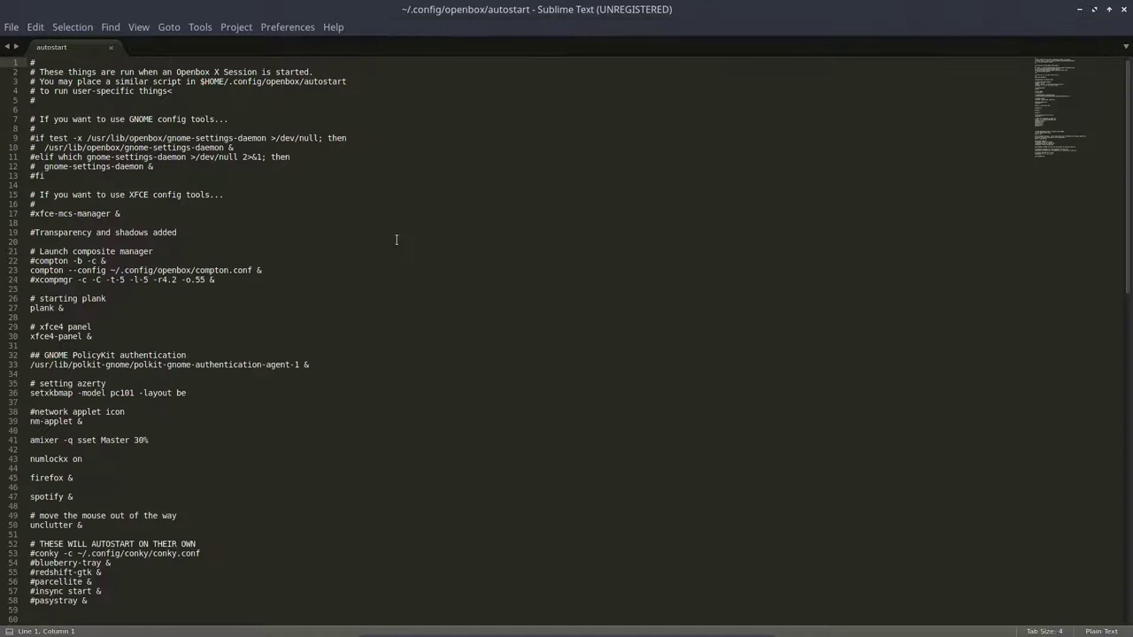
# Step: Enlarge the editor font and look over autostart's comment block in lines 1–17
pyautogui.hotkey('ctrl', '=')
pyautogui.hotkey('ctrl', '=')
pyautogui.hotkey('ctrl', '=')
pyautogui.hotkey('ctrl', '=')
pyautogui.hotkey('ctrl', '=')
pyautogui.hotkey('ctrl', '=')
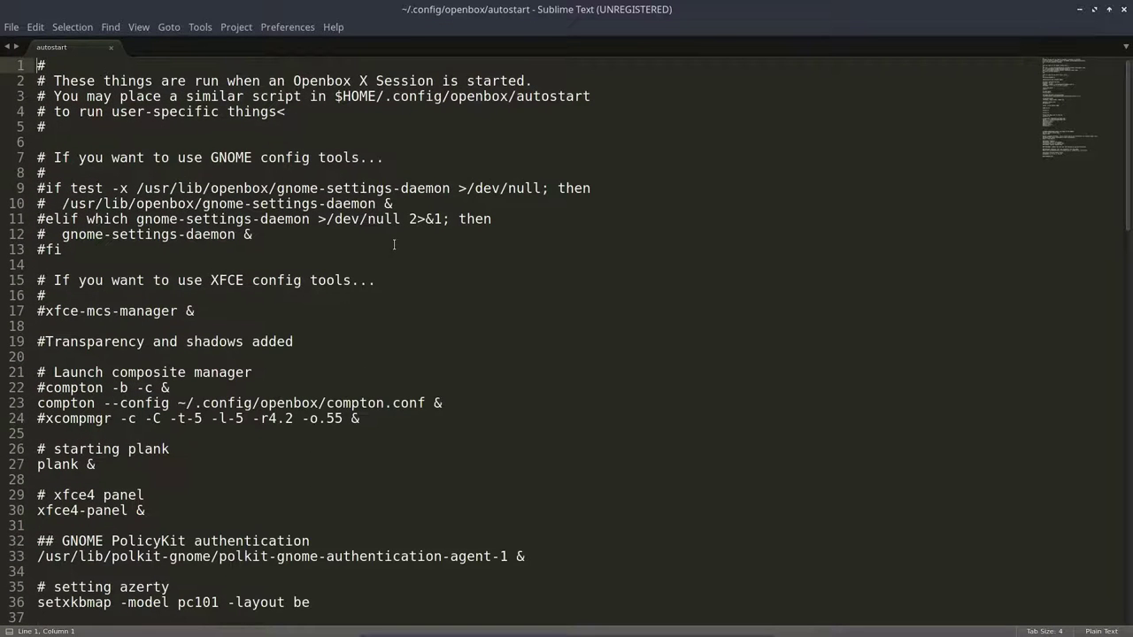
pyautogui.scroll(1, 451, 390)
pyautogui.click(345, 341)
pyautogui.moveTo(260, 319); pyautogui.dragTo(37, 64)
pyautogui.click(312, 310)
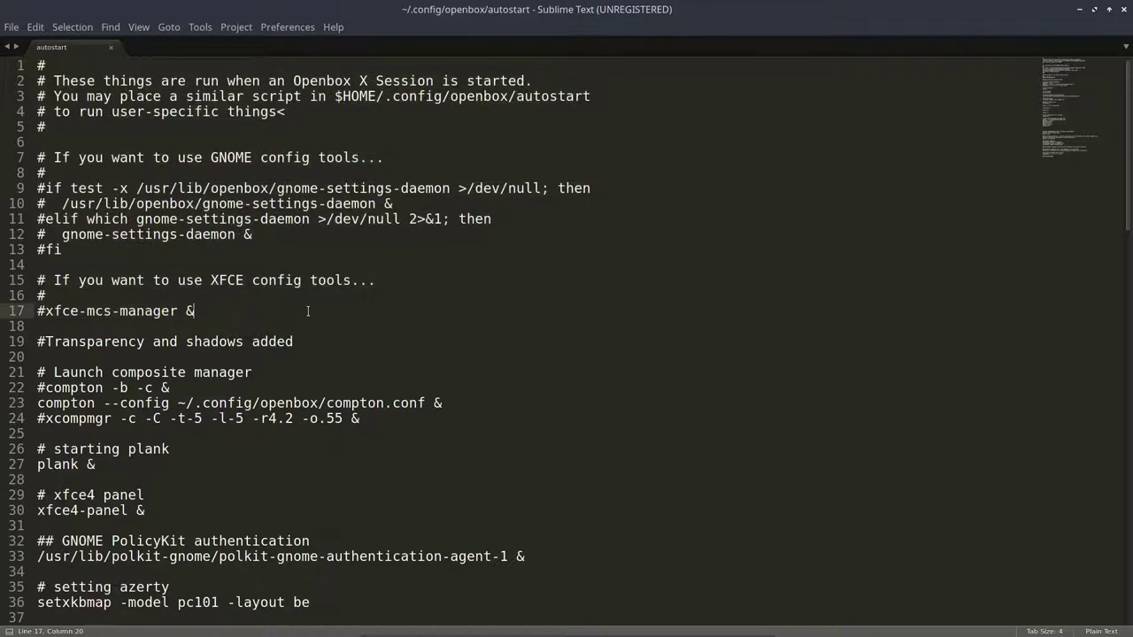
# Step: Inspect the compton and xcompmgr compositor lines 22–24 of autostart
pyautogui.scroll(-4, 292, 292)
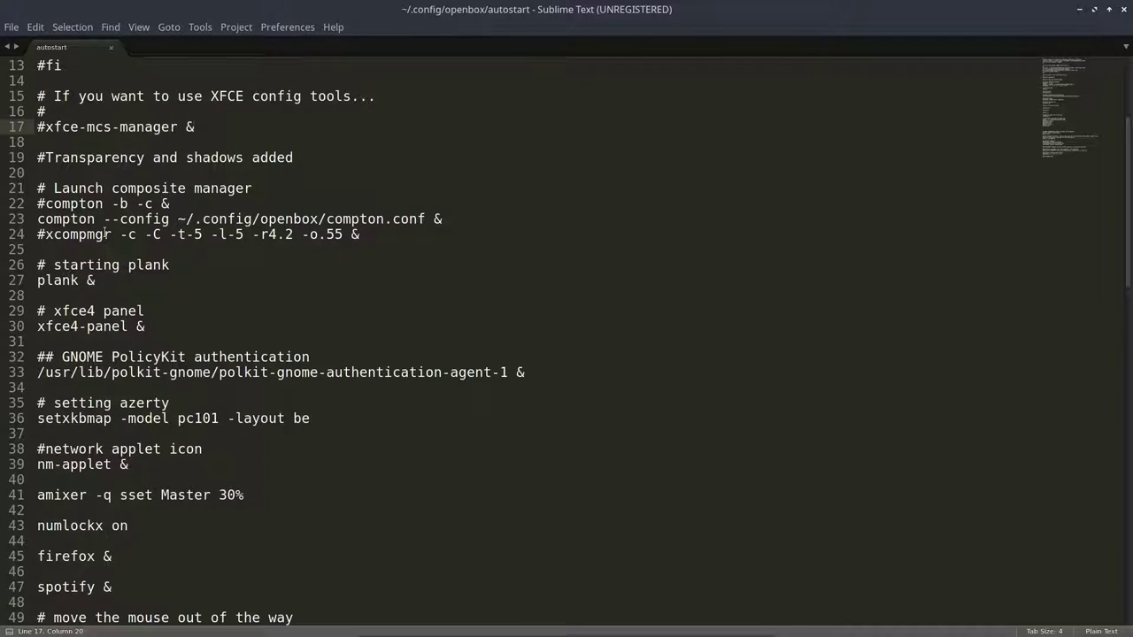
pyautogui.moveTo(171, 204); pyautogui.dragTo(35, 204)
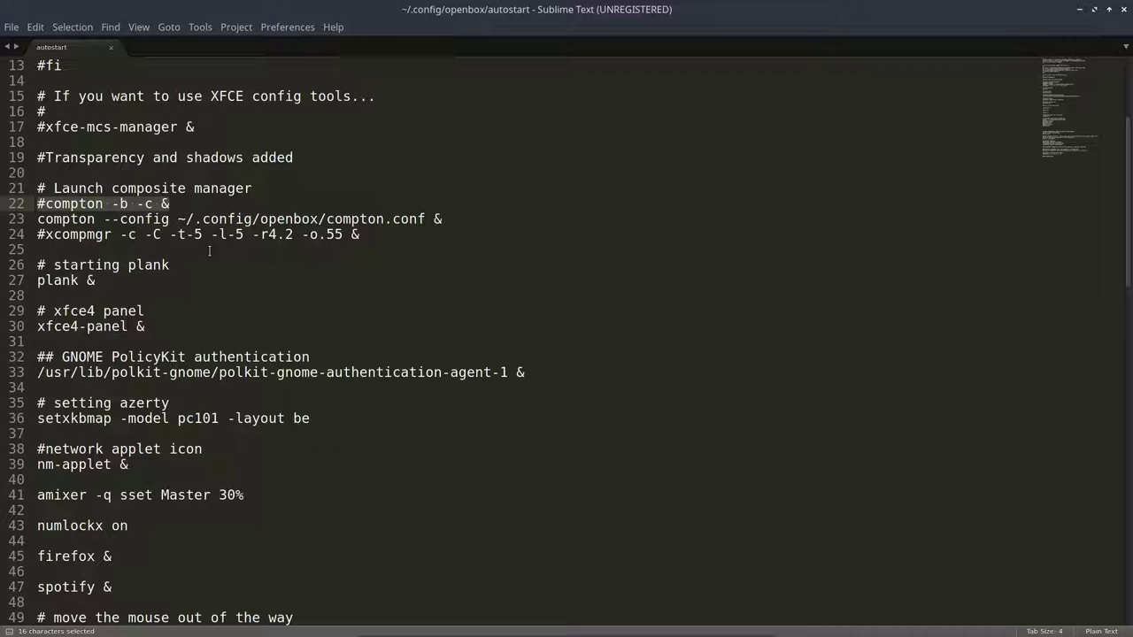
pyautogui.click(84, 204)
pyautogui.click(41, 234)
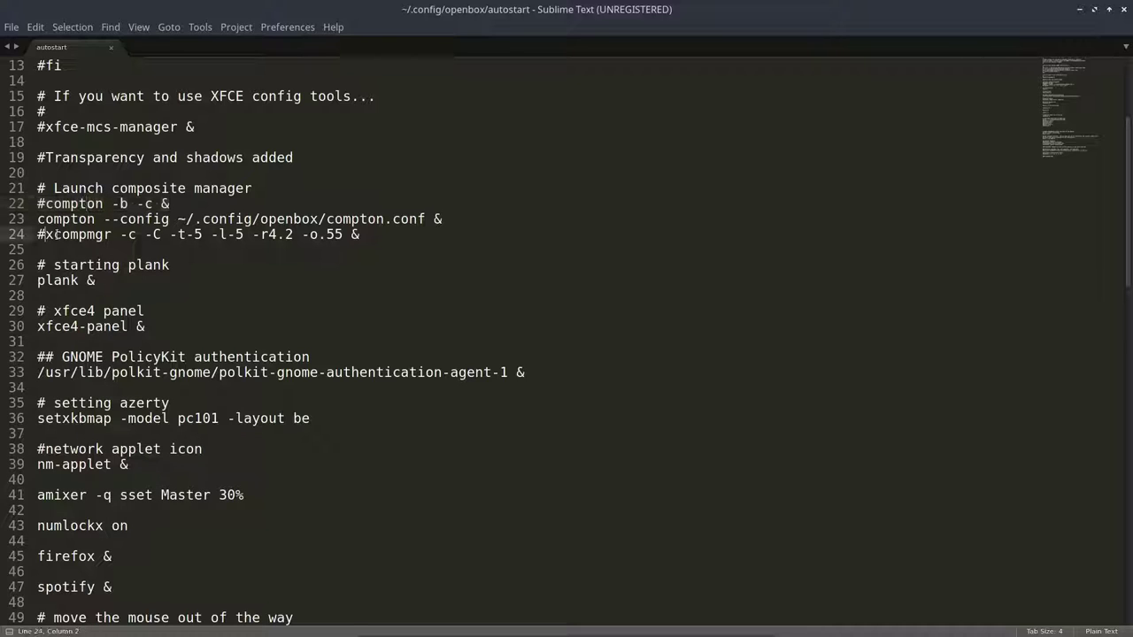
pyautogui.moveTo(41, 233); pyautogui.dragTo(123, 235)
pyautogui.click(372, 233)
pyautogui.moveTo(445, 219); pyautogui.dragTo(37, 220)
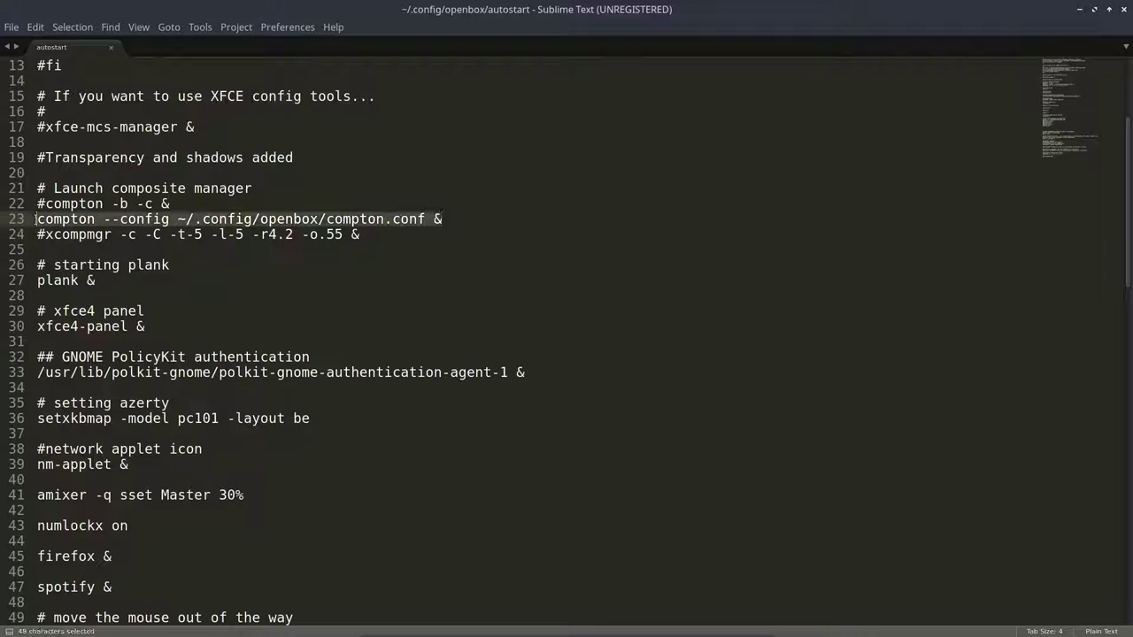
pyautogui.click(242, 233)
pyautogui.moveTo(122, 233); pyautogui.dragTo(363, 234)
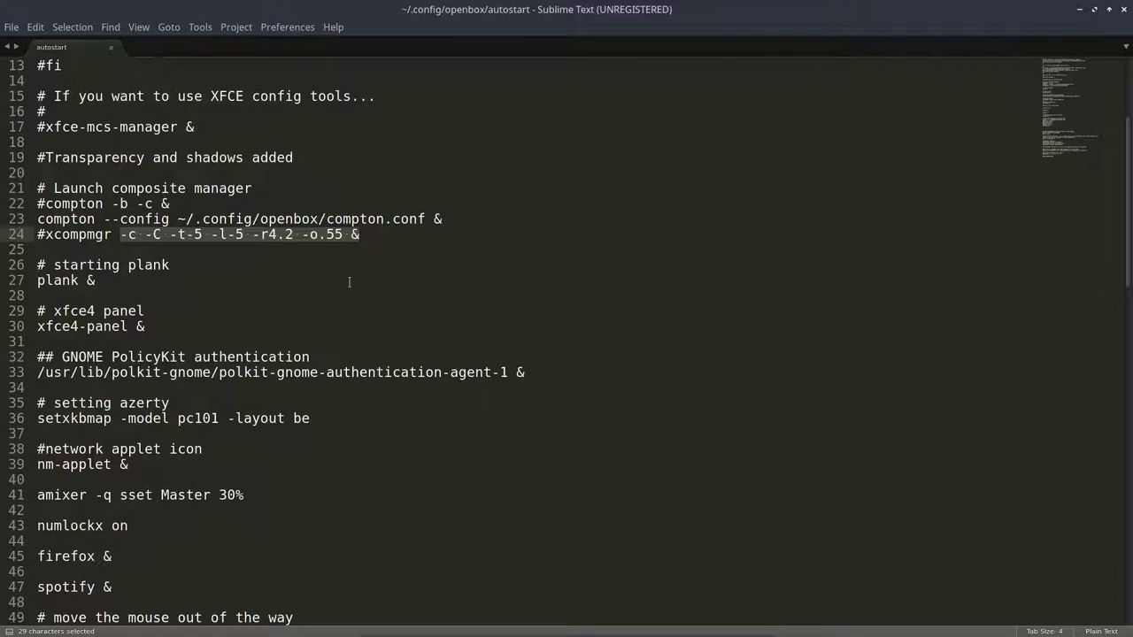
pyautogui.click(102, 234)
pyautogui.click(86, 220)
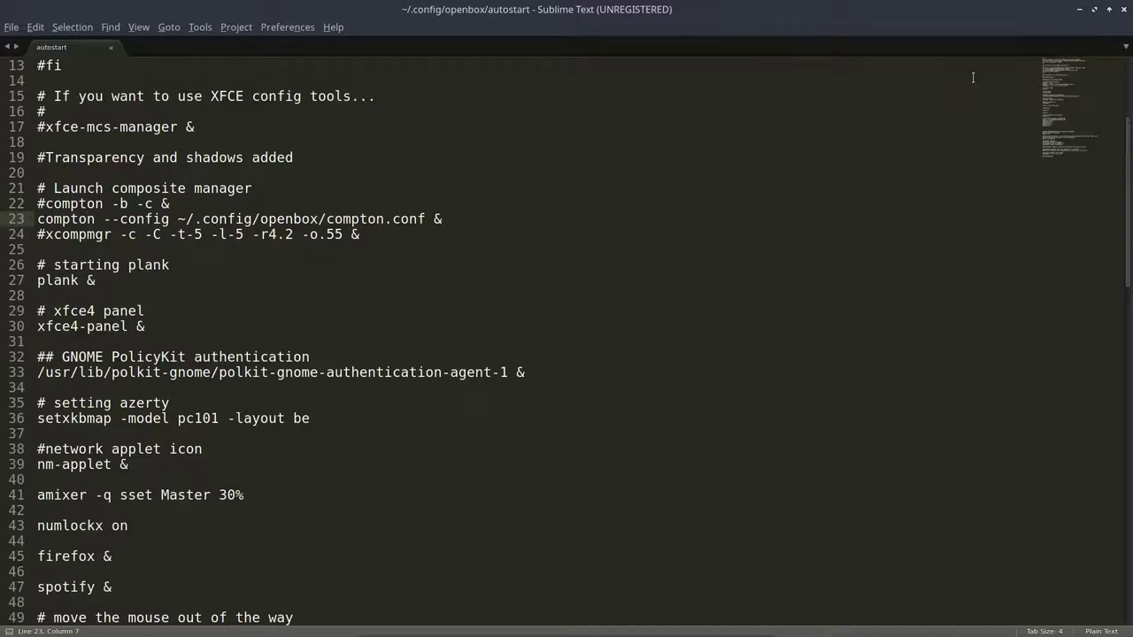
# Step: Open a terminal, move it aside, then close it
pyautogui.hotkey('ctrl', 'alt', 't')
pyautogui.moveTo(887, 115); pyautogui.dragTo(752, 47)
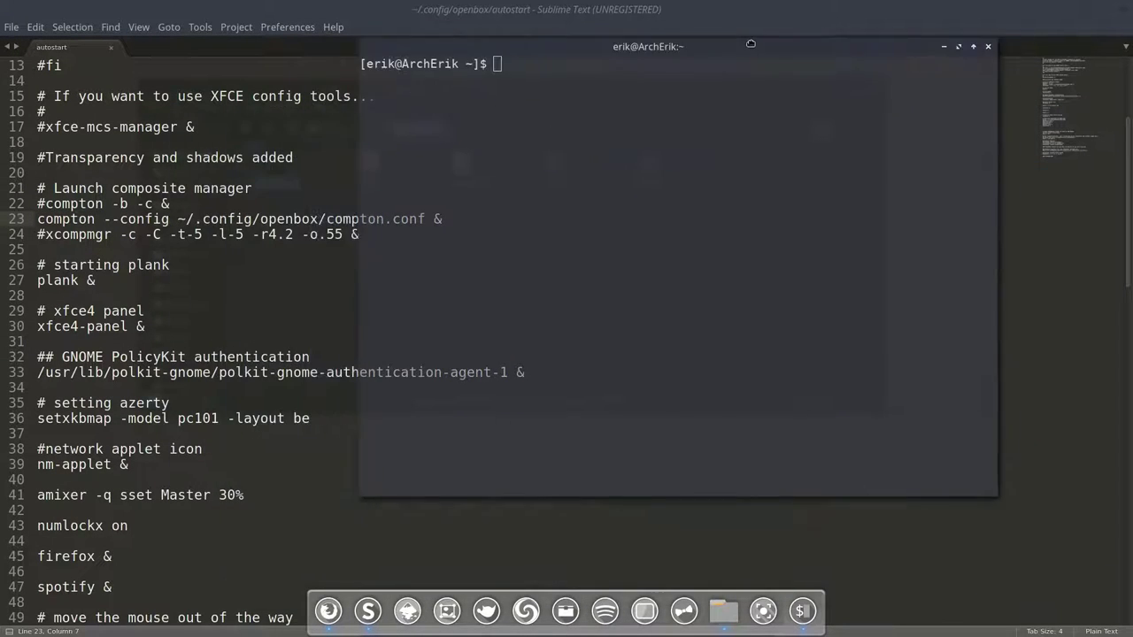
pyautogui.click(988, 47)
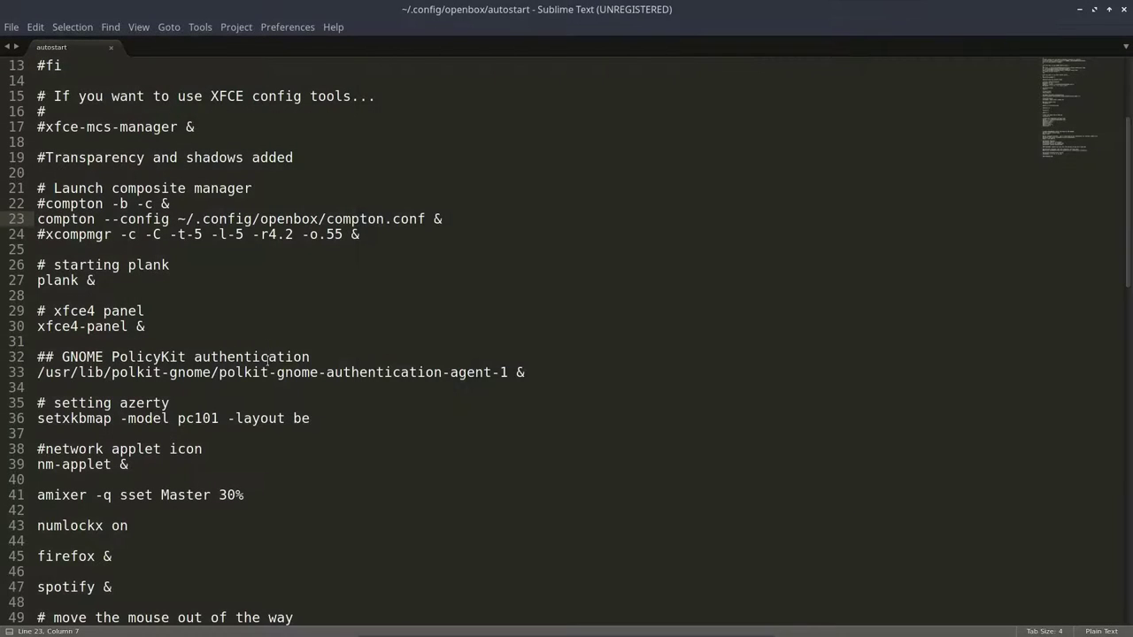
# Step: Review the plank and network applet lines, then un-maximize Sublime Text
pyautogui.click(71, 280)
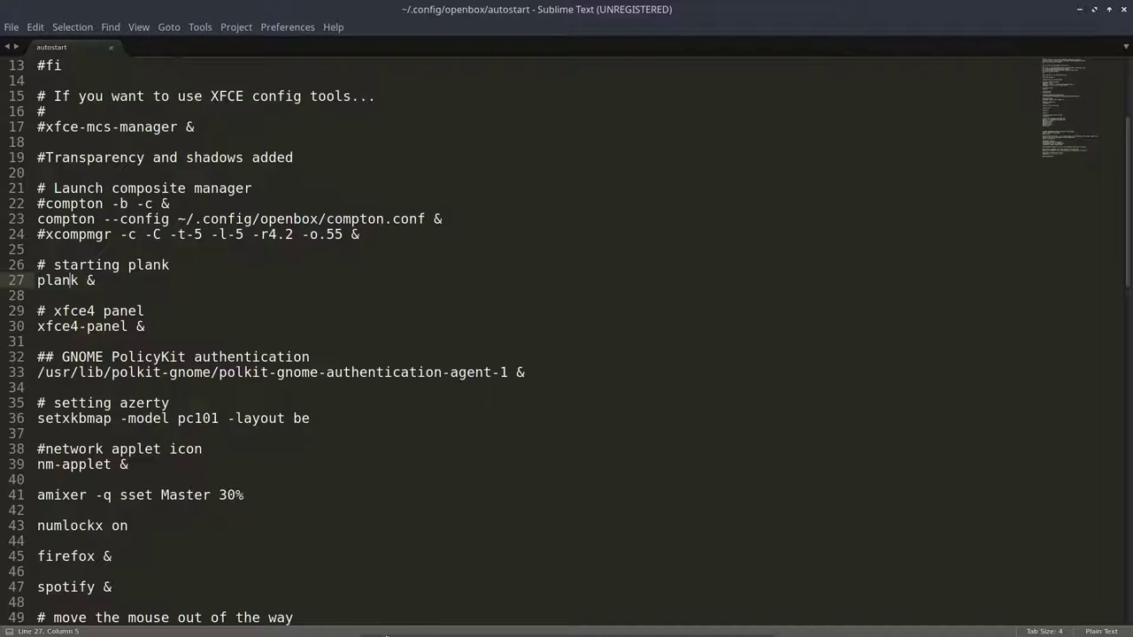
pyautogui.click(496, 449)
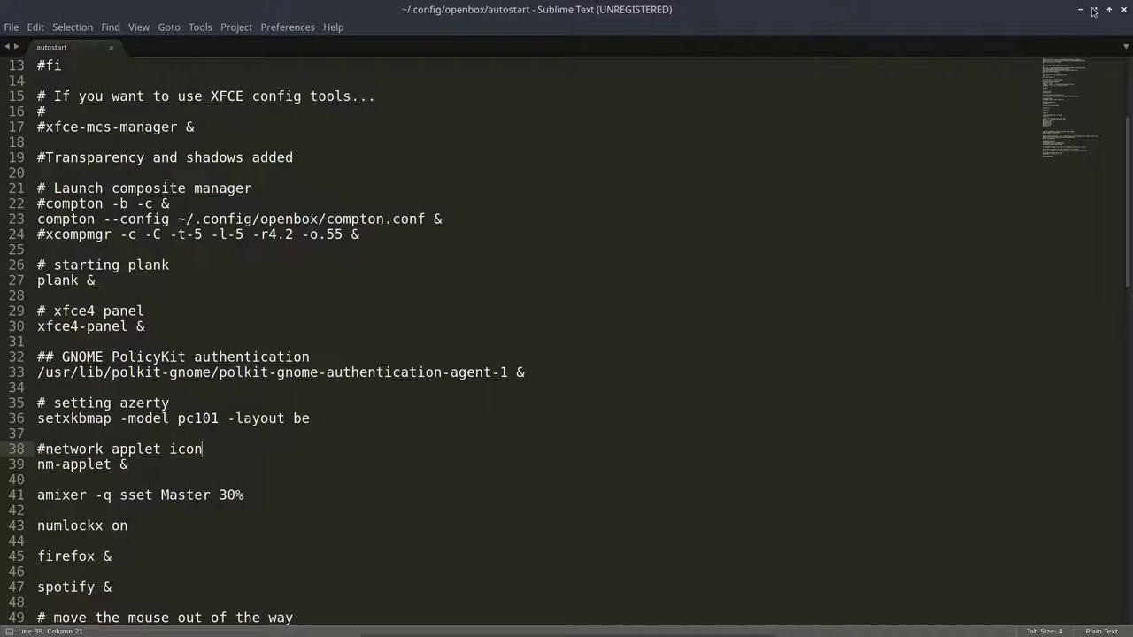
pyautogui.click(1093, 11)
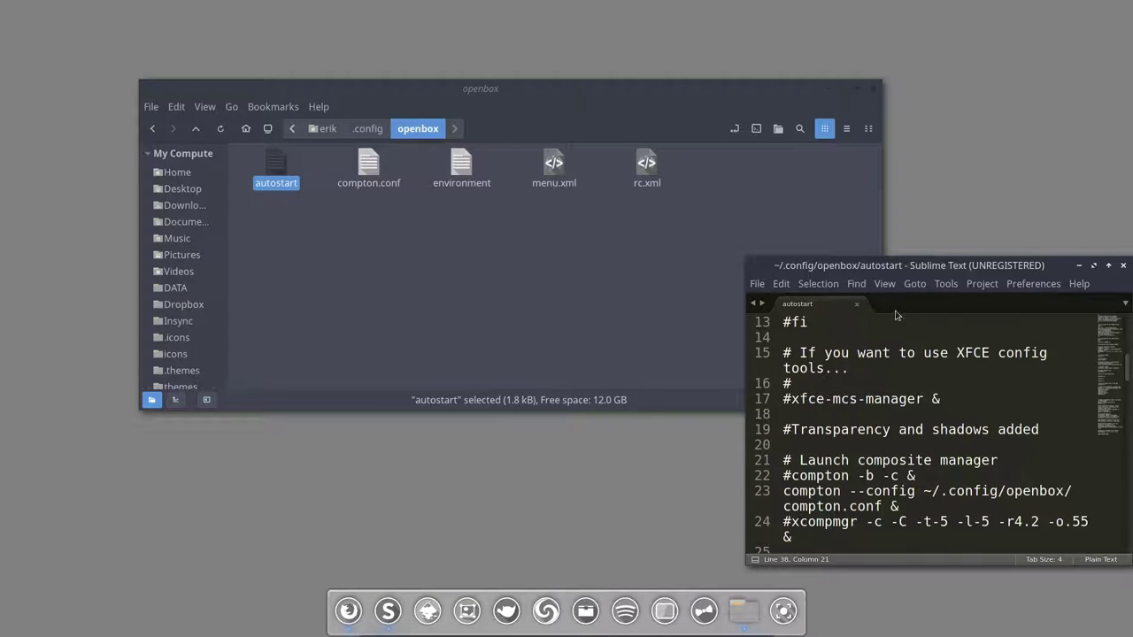
# Step: Position and resize the Sublime Text window over Nemo and scroll down autostart
pyautogui.moveTo(918, 268); pyautogui.dragTo(505, 35)
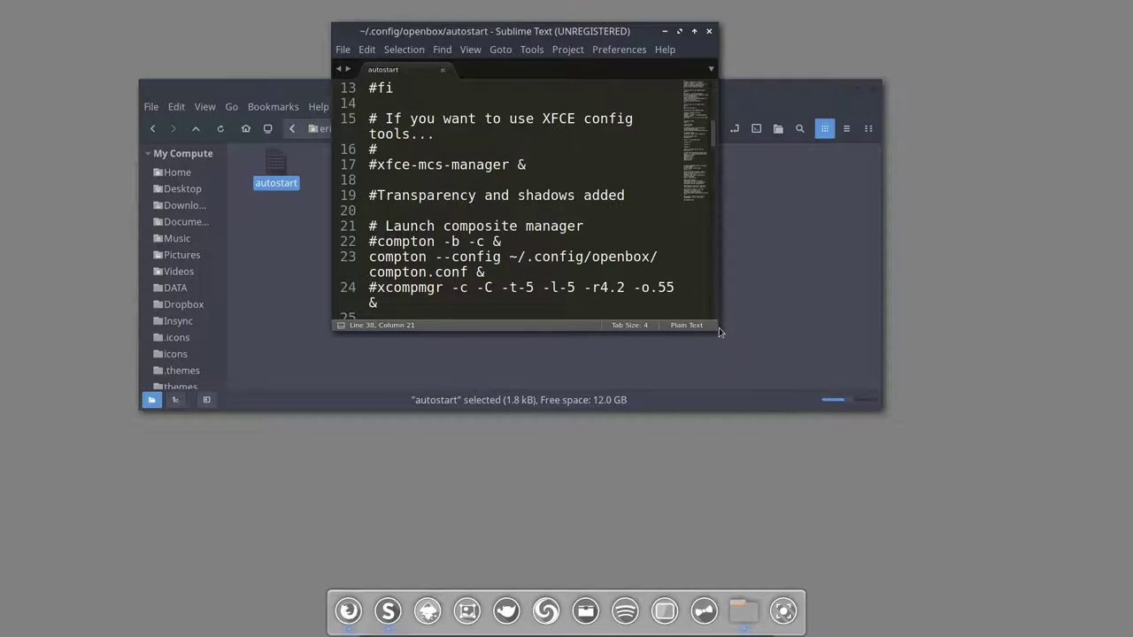
pyautogui.click(719, 333)
pyautogui.click(619, 35)
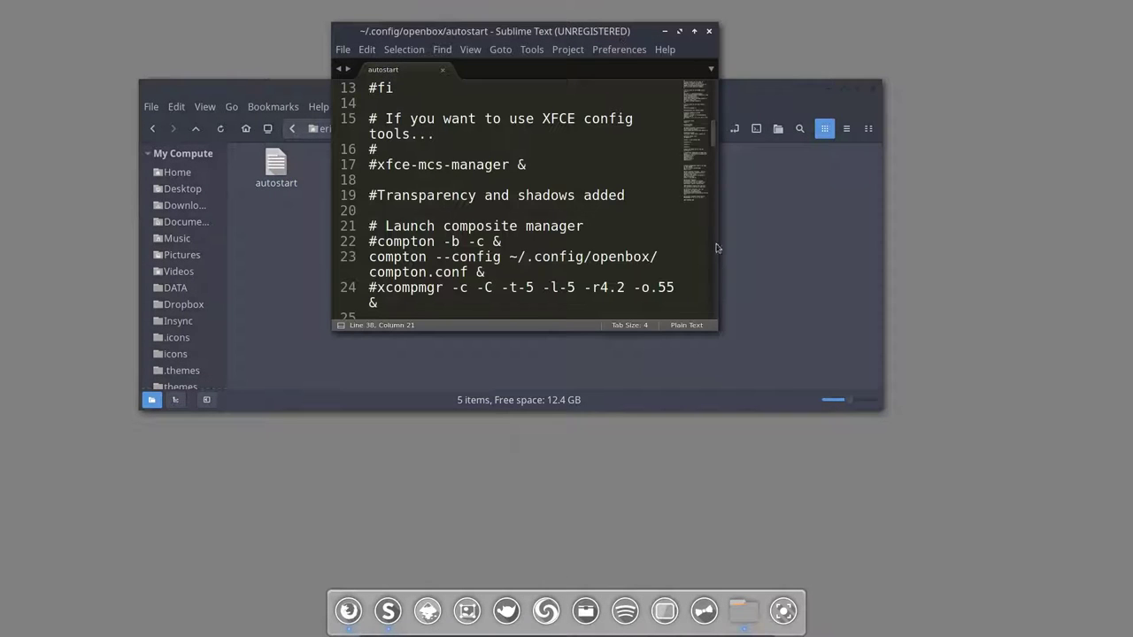
pyautogui.moveTo(731, 352); pyautogui.dragTo(949, 523)
pyautogui.scroll(-1, 464, 328)
pyautogui.scroll(-3, 464, 329)
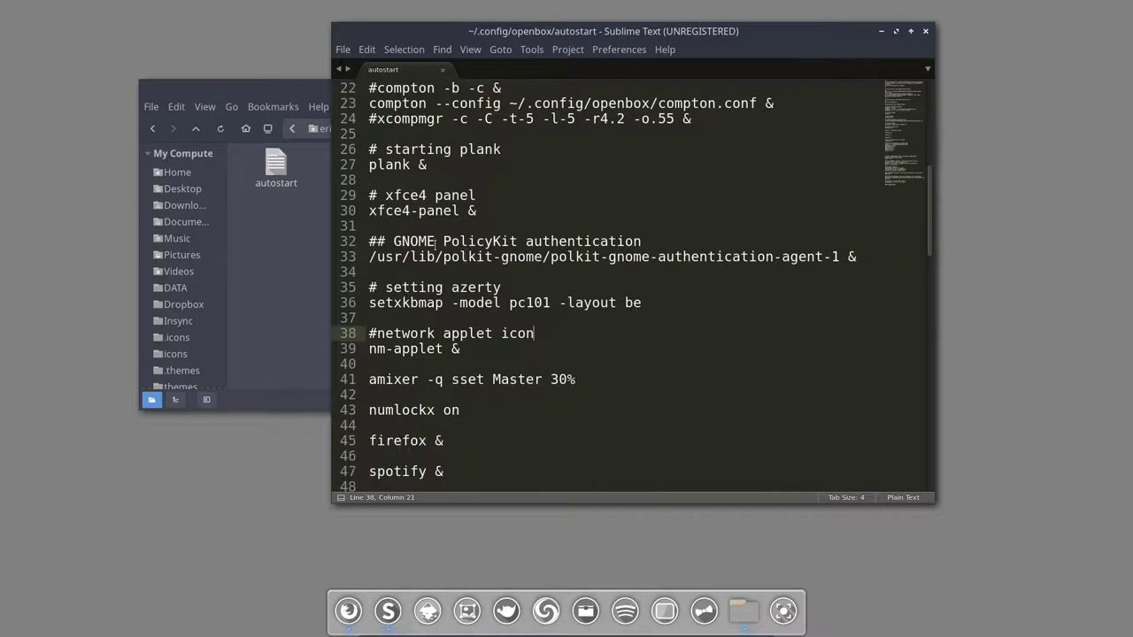
# Step: Highlight the xfce4-panel, polkit agent, setxkbmap and nm-applet startup lines
pyautogui.moveTo(370, 209); pyautogui.dragTo(522, 212)
pyautogui.moveTo(1116, 4)
pyautogui.click(501, 257)
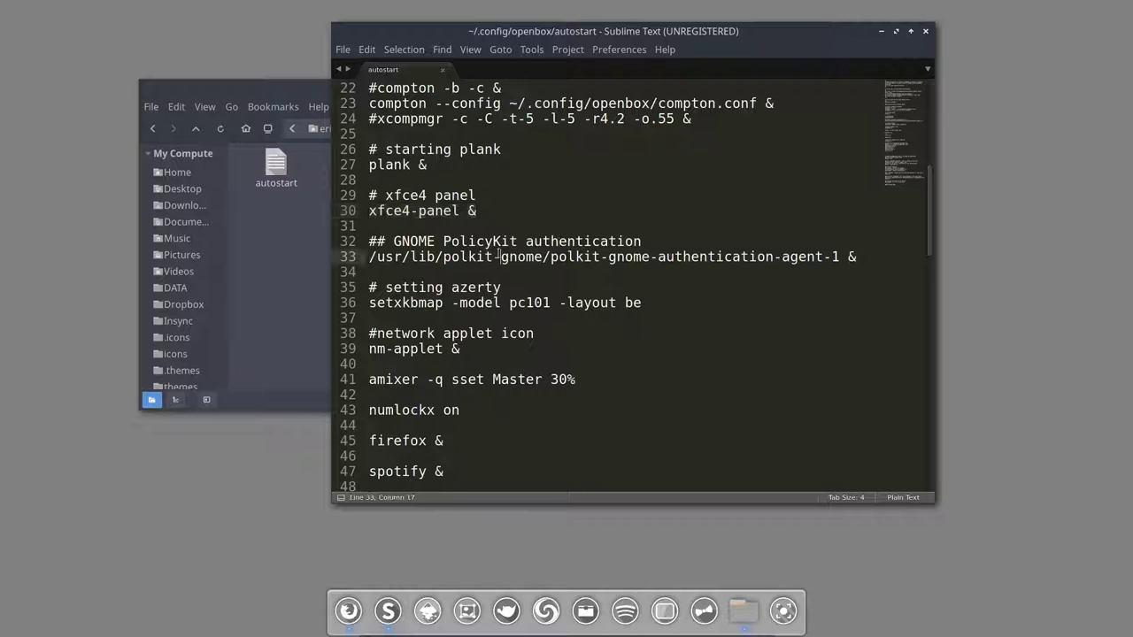
pyautogui.moveTo(369, 257); pyautogui.dragTo(731, 256)
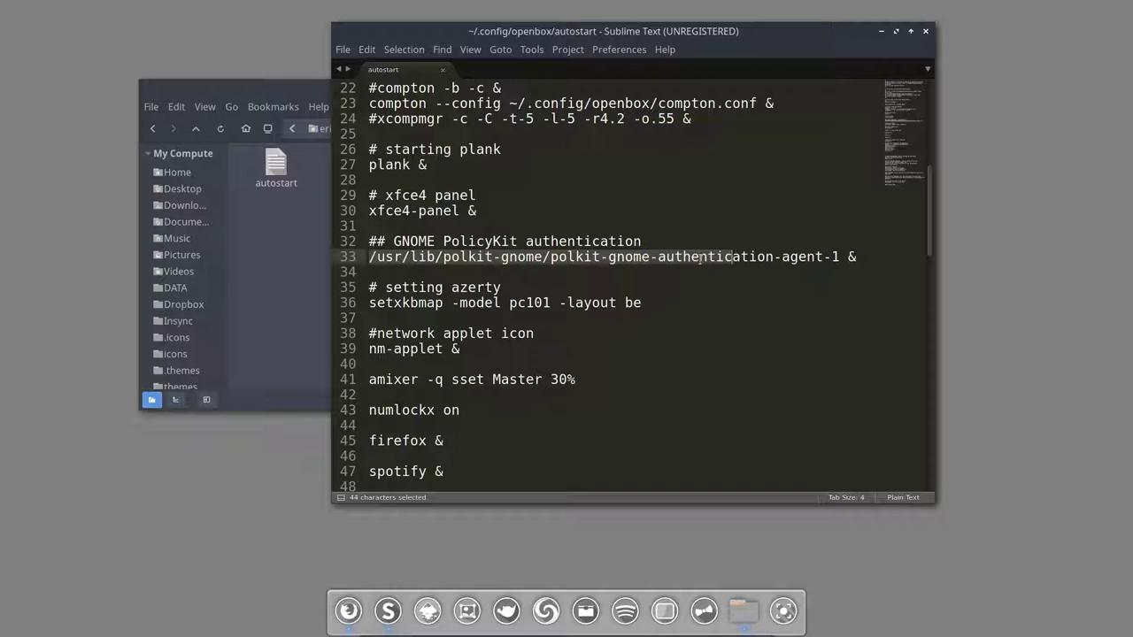
pyautogui.moveTo(642, 304); pyautogui.dragTo(366, 303)
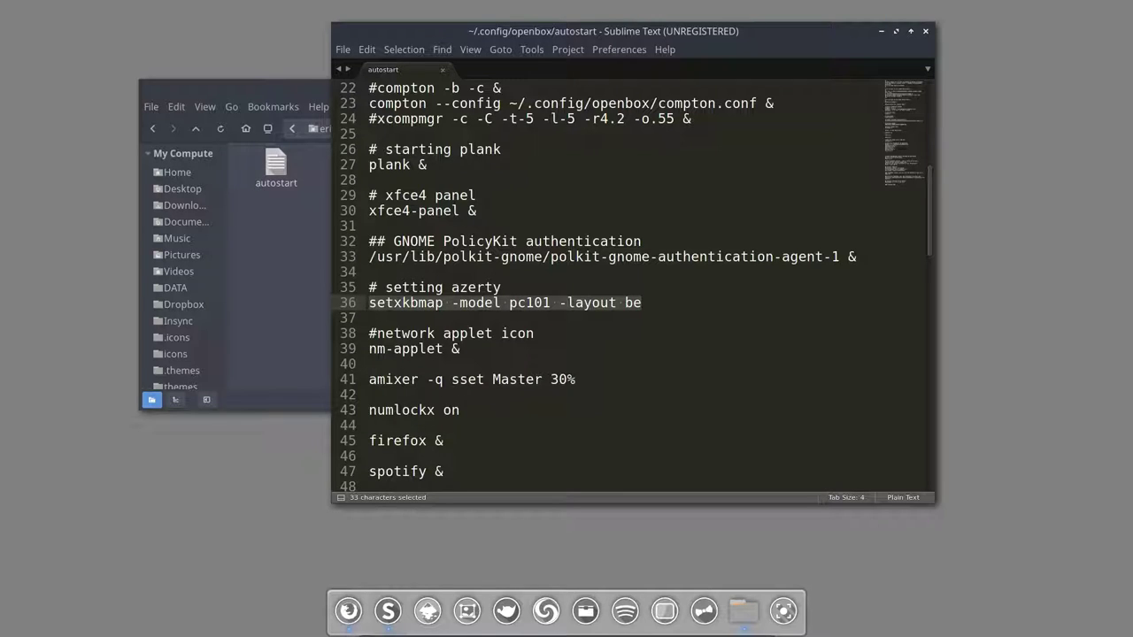
pyautogui.moveTo(472, 348); pyautogui.dragTo(374, 349)
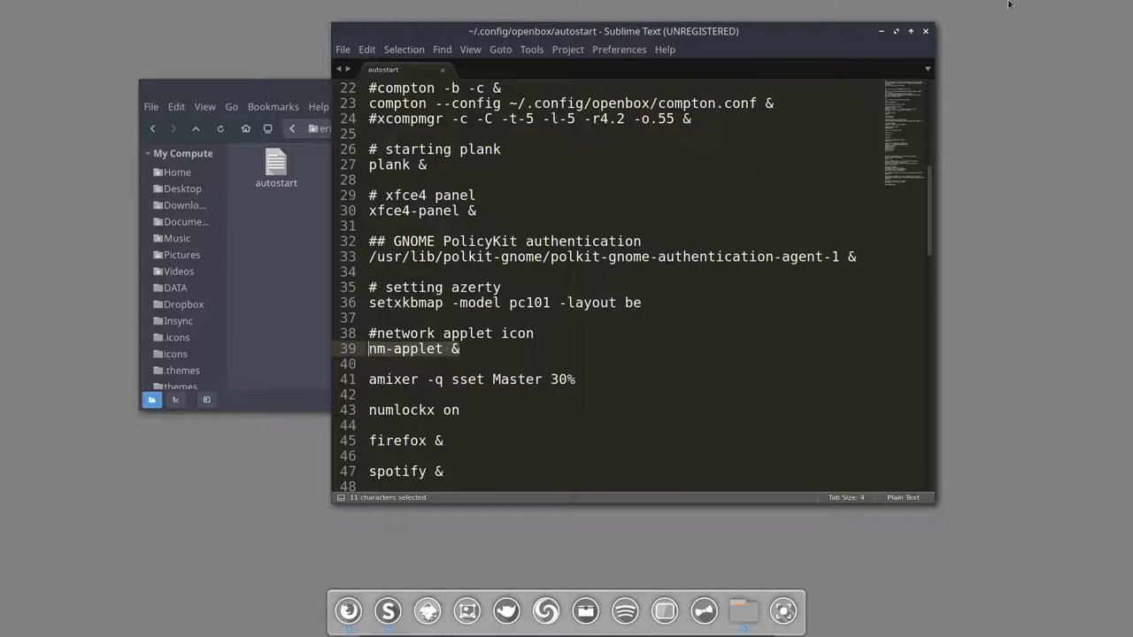
pyautogui.moveTo(1098, 12)
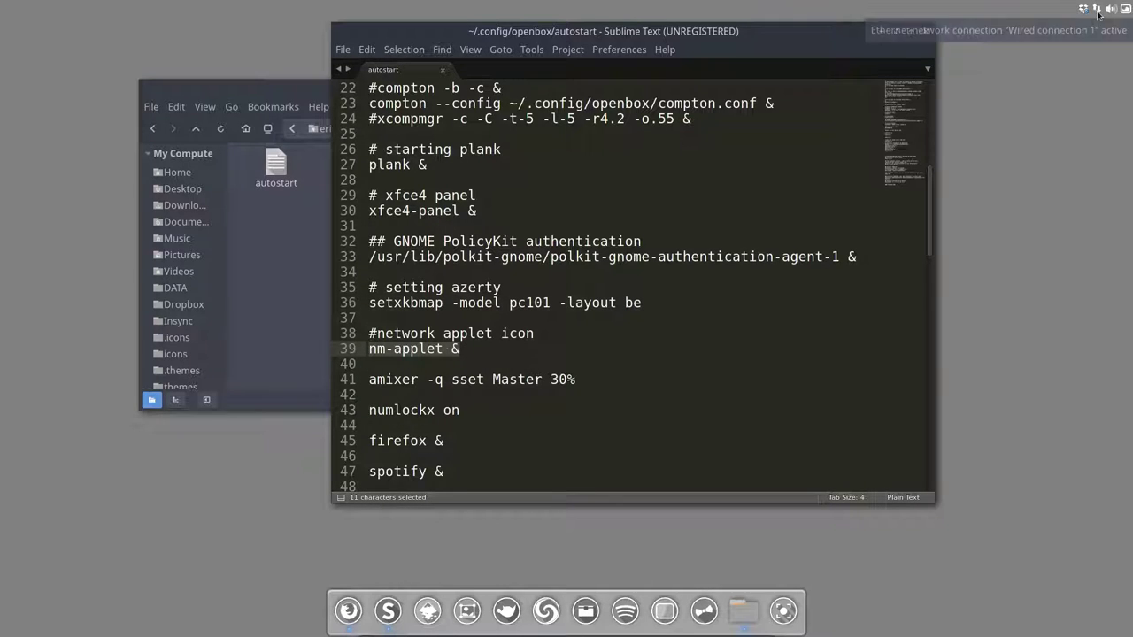
pyautogui.click(437, 348)
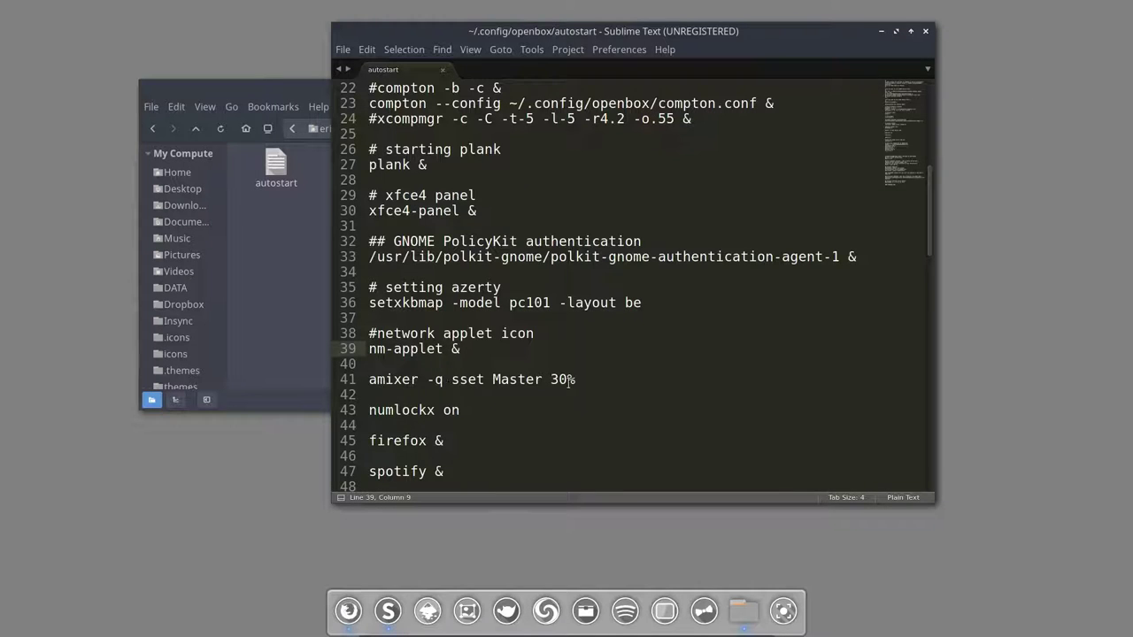
pyautogui.moveTo(1102, 7)
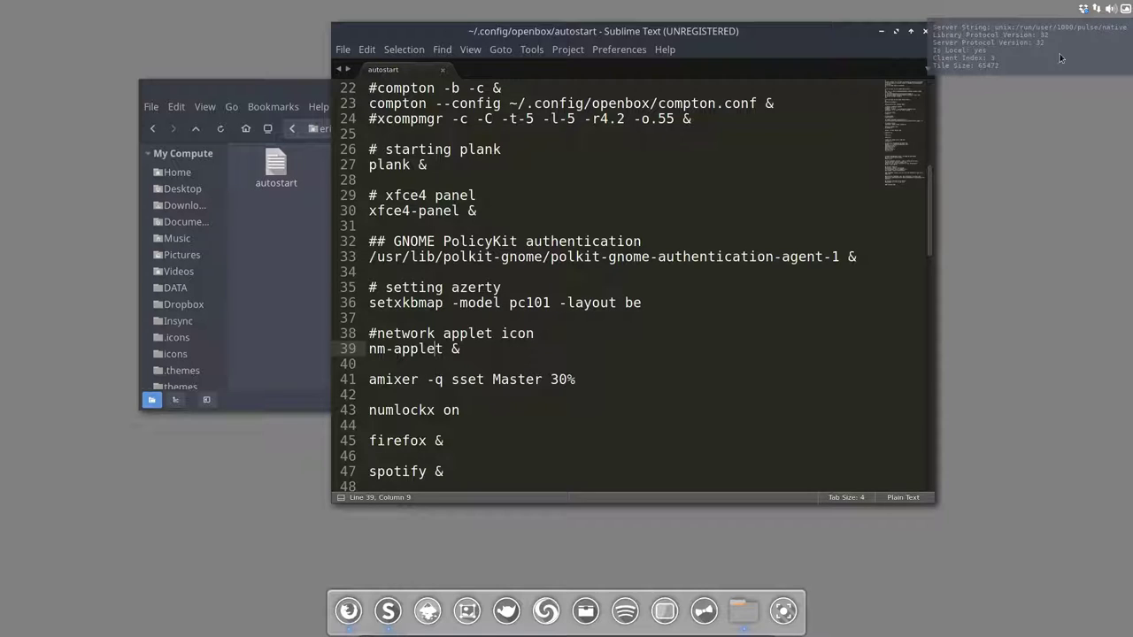
# Step: Go over the amixer volume, numlockx, firefox, spotify and unclutter lines
pyautogui.click(470, 380)
pyautogui.moveTo(589, 380); pyautogui.dragTo(354, 380)
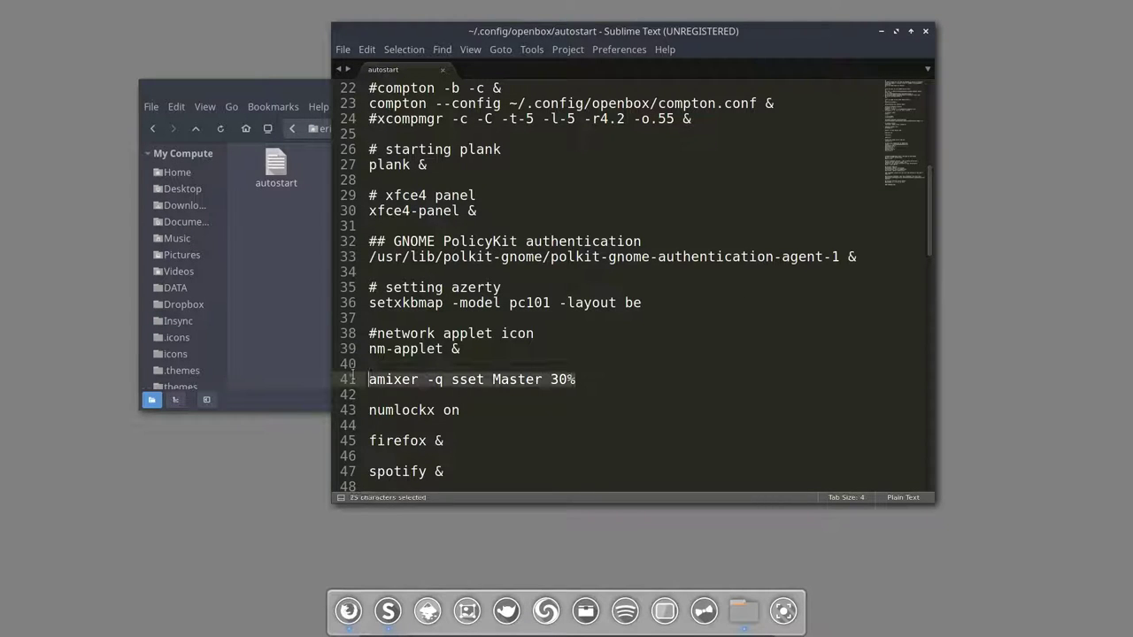
pyautogui.click(575, 379)
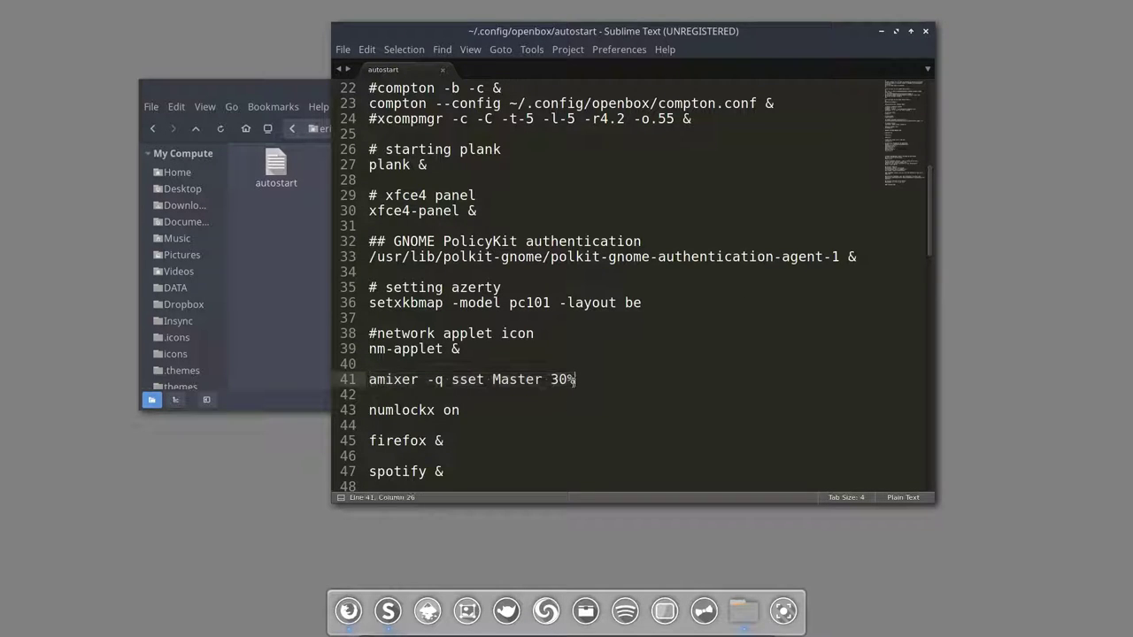
pyautogui.click(485, 410)
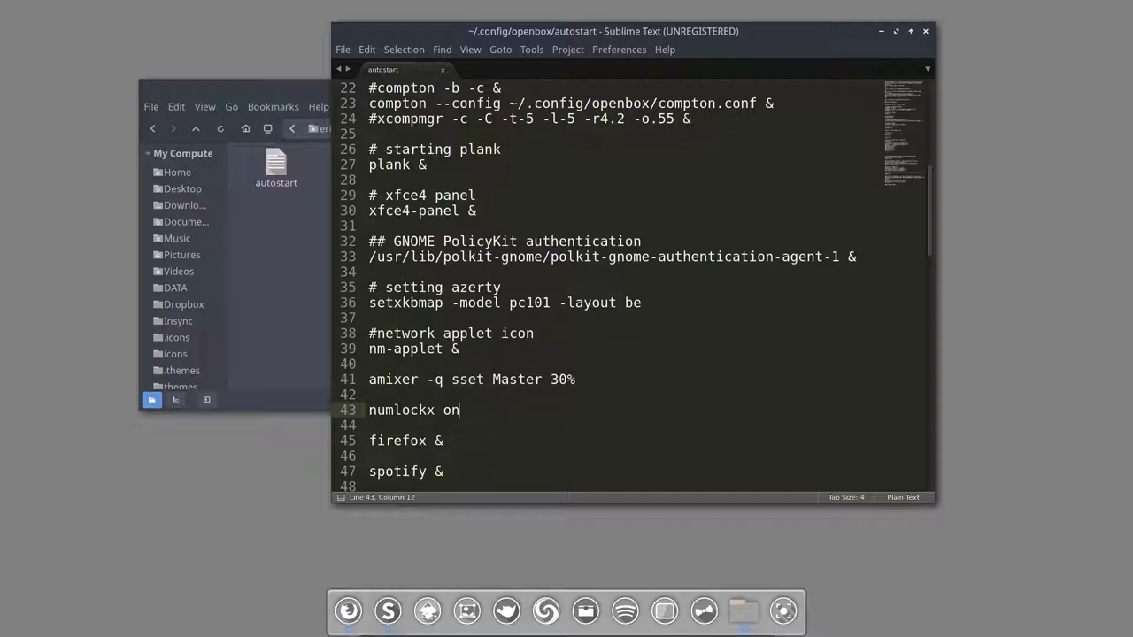
pyautogui.scroll(-2, 480, 450)
pyautogui.click(428, 349)
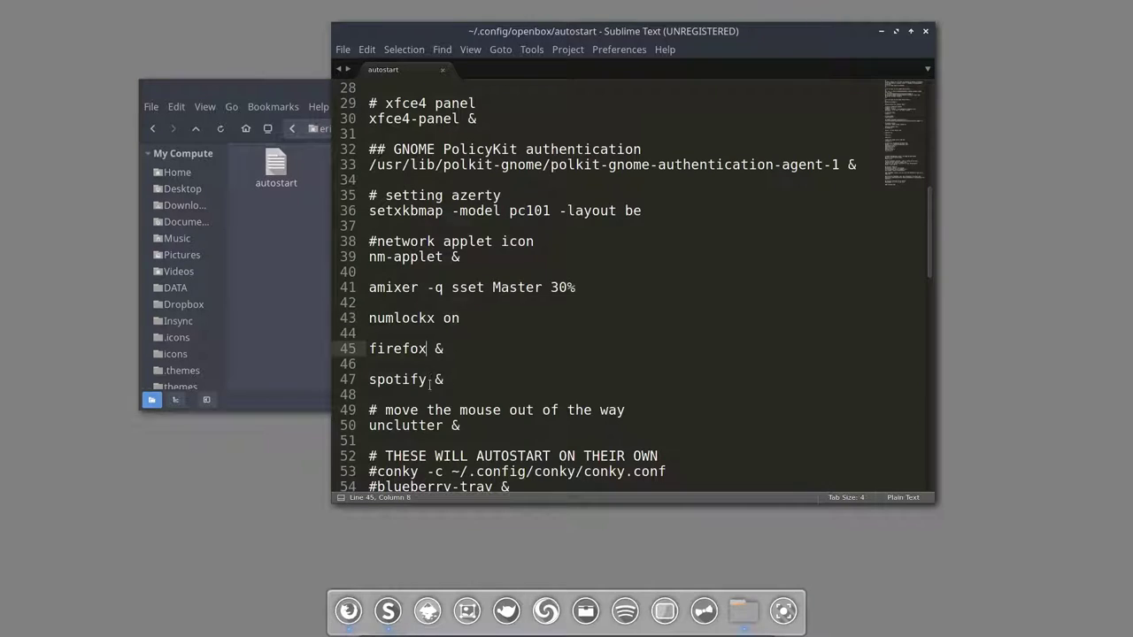
pyautogui.click(429, 380)
pyautogui.scroll(-2, 456, 355)
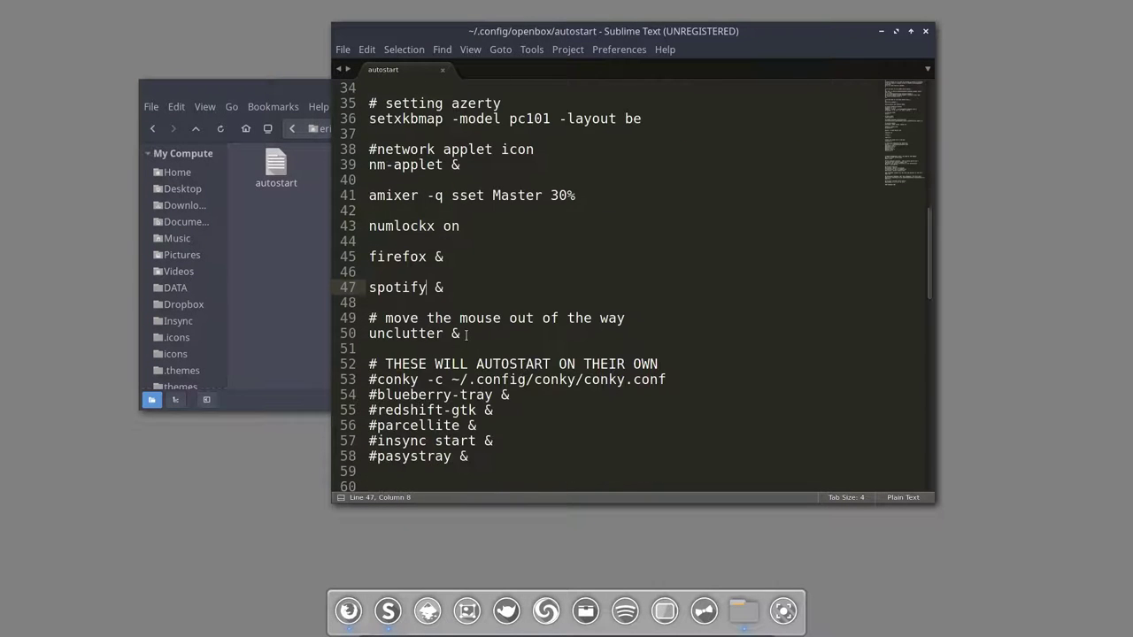
pyautogui.moveTo(466, 335); pyautogui.dragTo(361, 333)
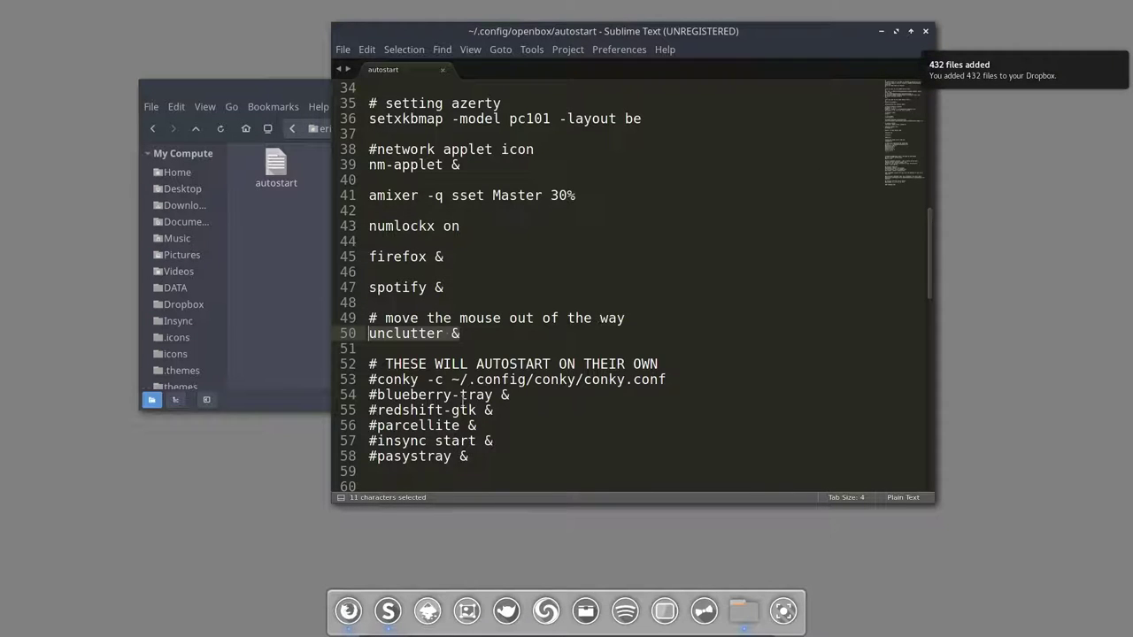
# Step: Highlight the self-autostarting entries block, then close the autostart window
pyautogui.scroll(-4, 469, 270)
pyautogui.moveTo(469, 272); pyautogui.dragTo(348, 180)
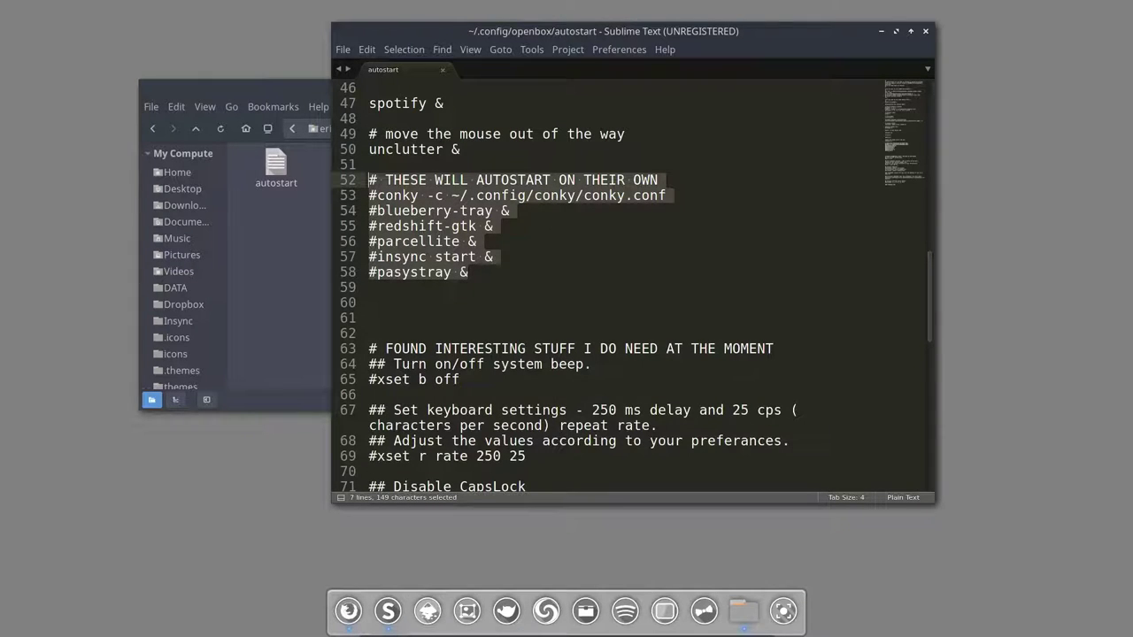
pyautogui.scroll(-2, 460, 289)
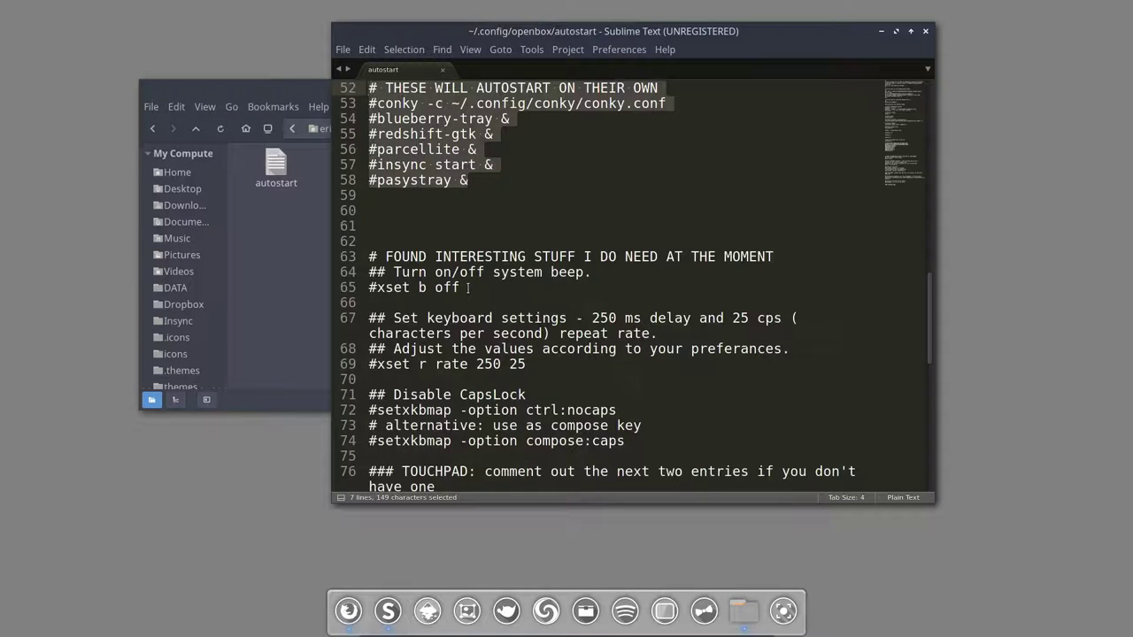
pyautogui.scroll(-1, 469, 287)
pyautogui.moveTo(370, 211); pyautogui.dragTo(503, 505)
pyautogui.scroll(4, 511, 447)
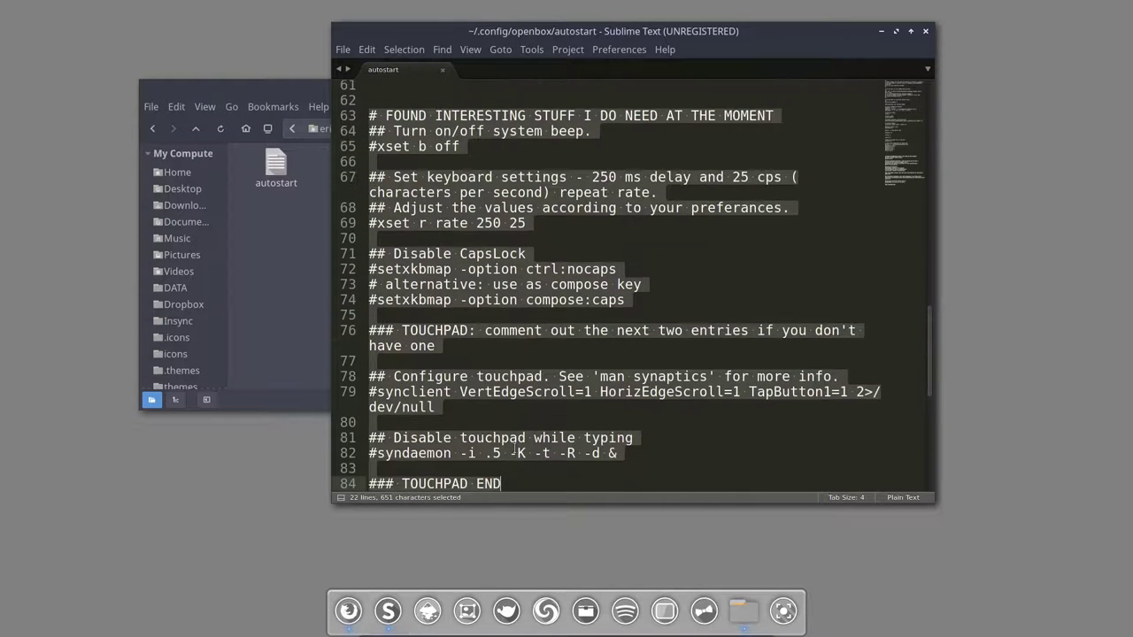
pyautogui.scroll(3, 489, 282)
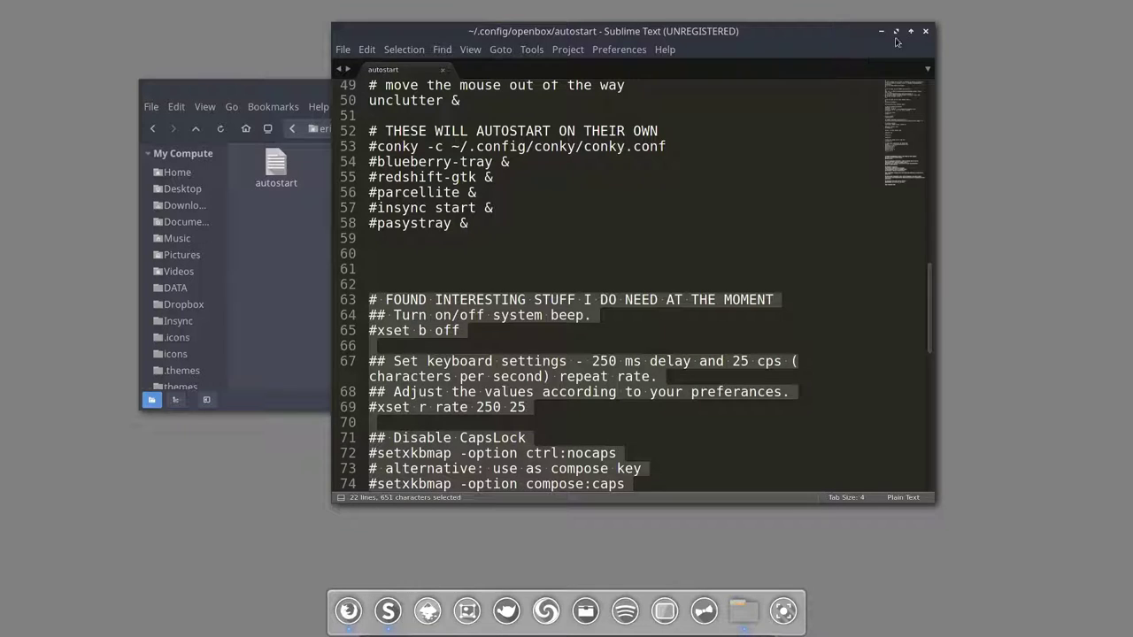
pyautogui.click(926, 33)
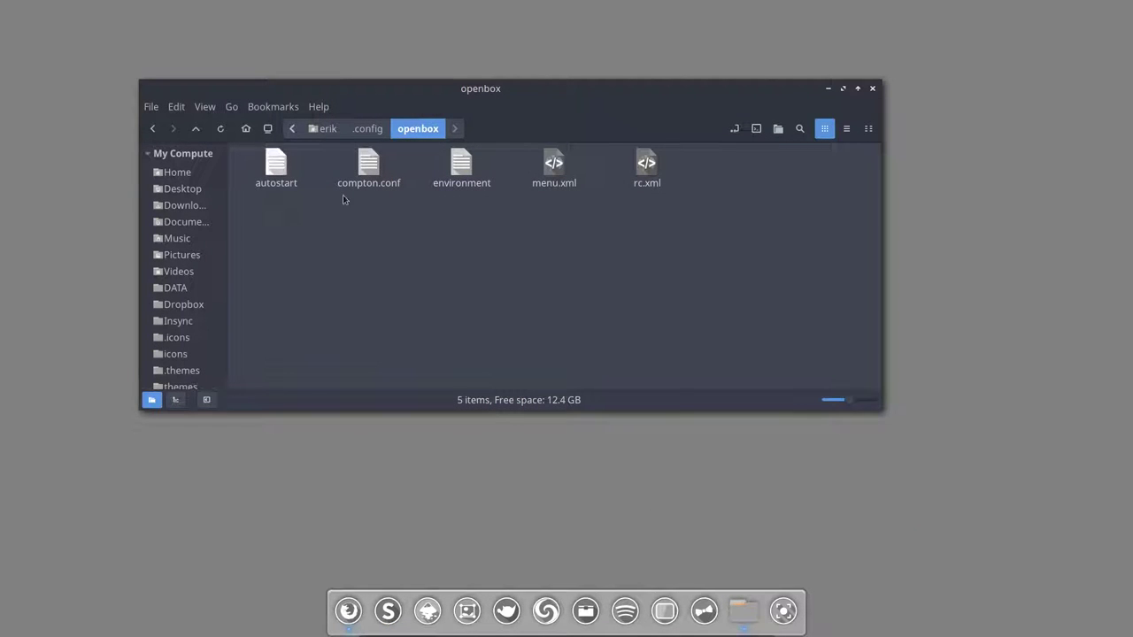
# Step: Restore the space wallpaper, move Nemo higher, and open the environment file
pyautogui.moveTo(1117, 4)
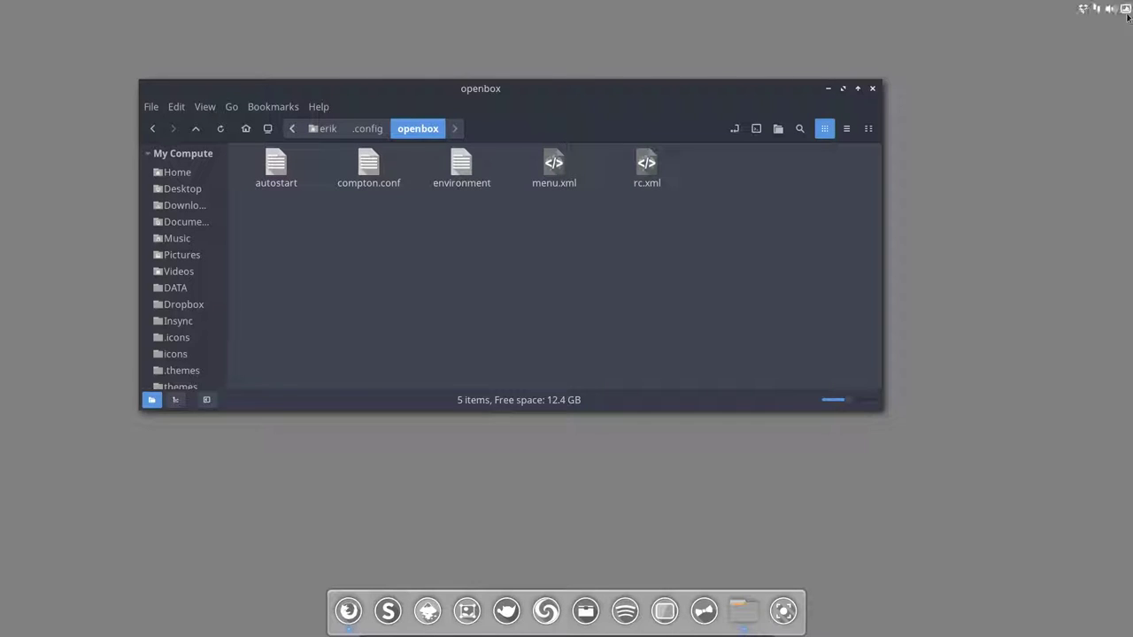
pyautogui.click(1125, 11)
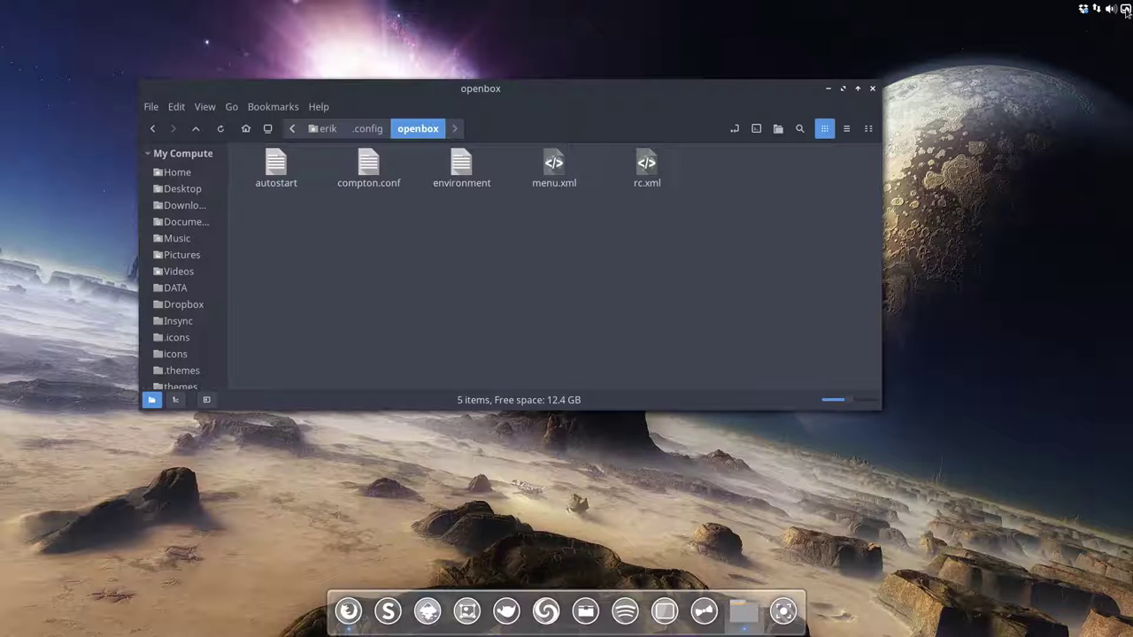
pyautogui.moveTo(537, 93); pyautogui.dragTo(536, 38)
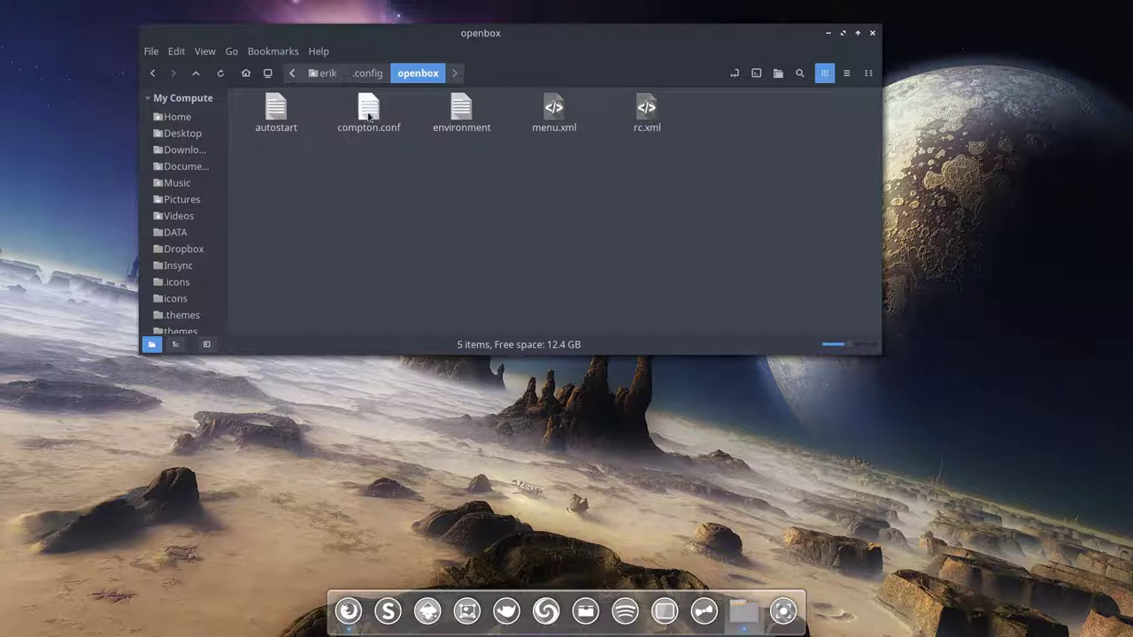
pyautogui.doubleClick(455, 117)
# Step: Display the environment file in Sublime Text and examine the OBOX_CONFIG export on line 13
pyautogui.click(441, 261)
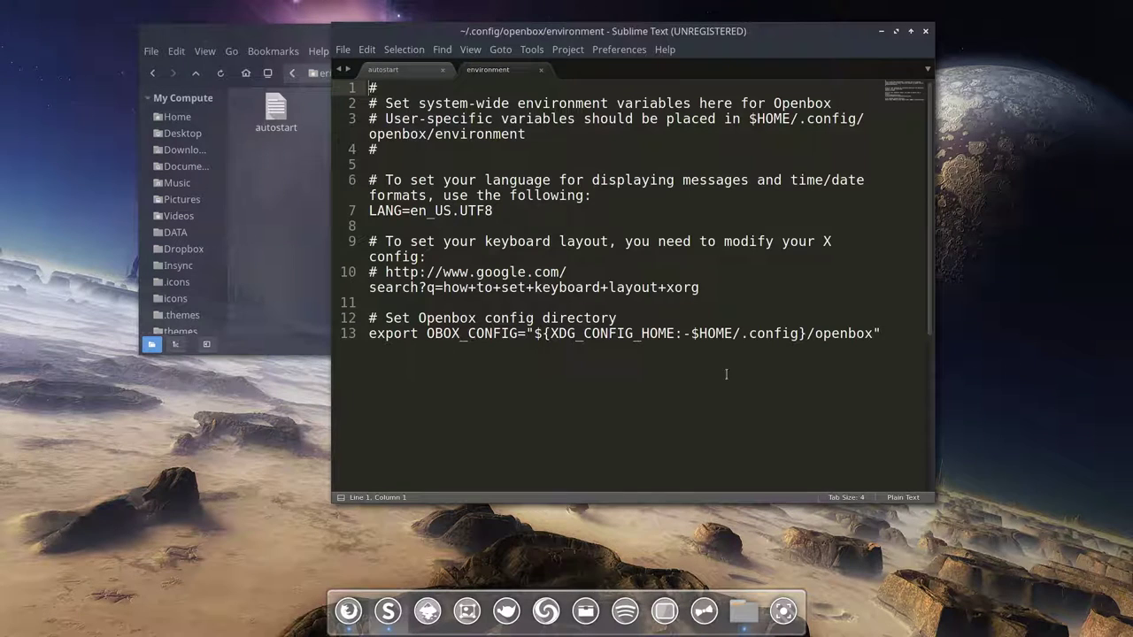
pyautogui.click(766, 362)
pyautogui.scroll(-1, 687, 313)
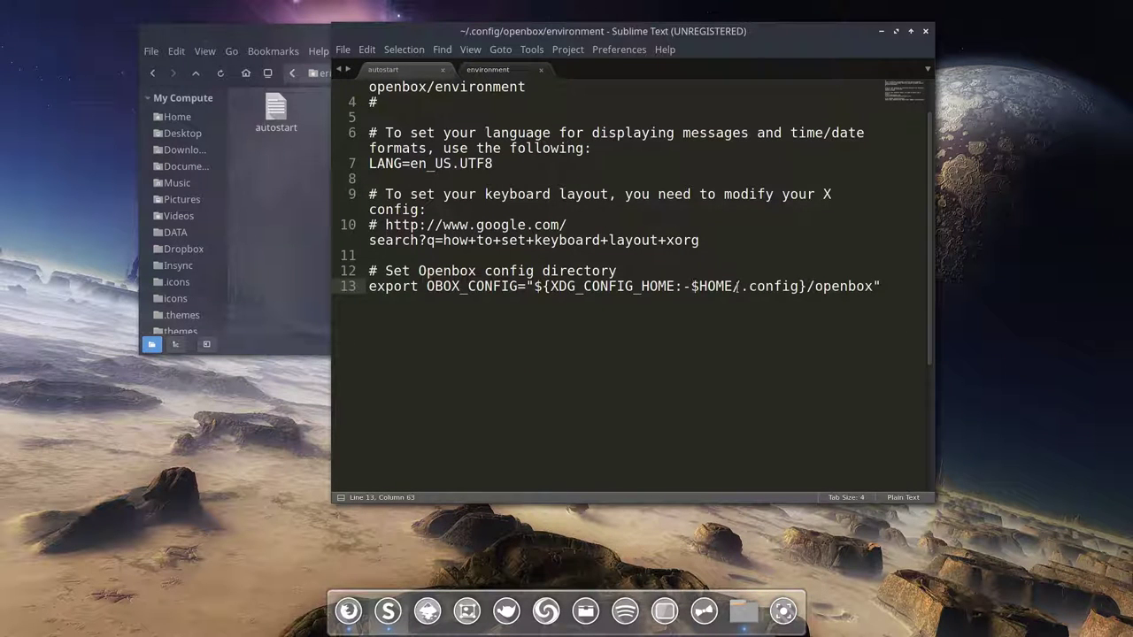
pyautogui.moveTo(691, 286); pyautogui.dragTo(848, 286)
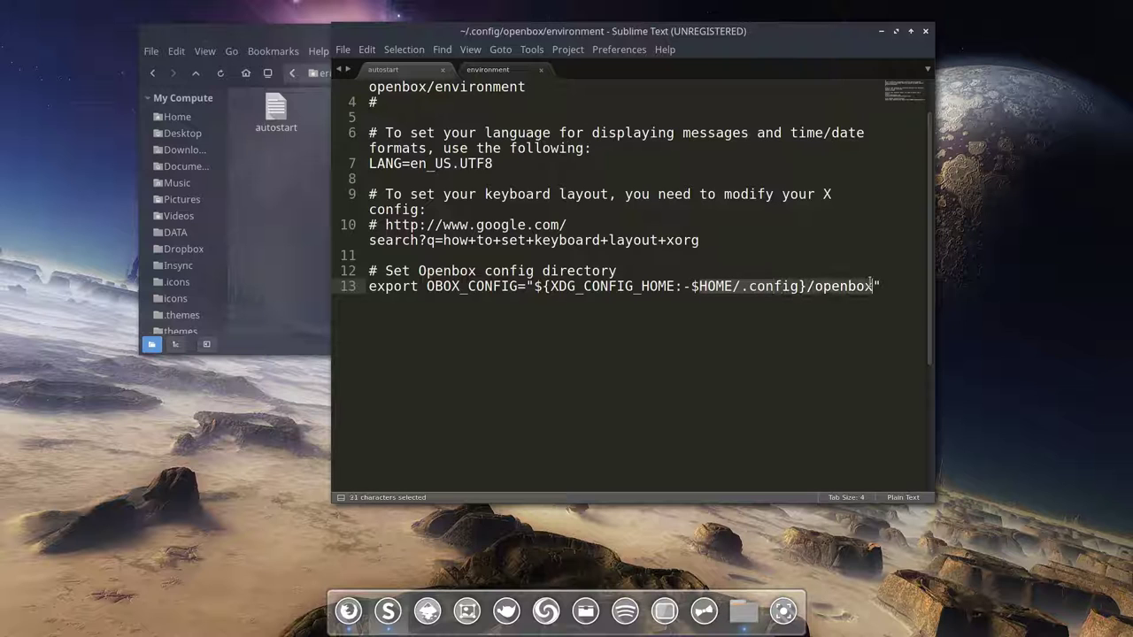
pyautogui.click(403, 298)
pyautogui.moveTo(428, 286); pyautogui.dragTo(519, 286)
pyautogui.click(508, 322)
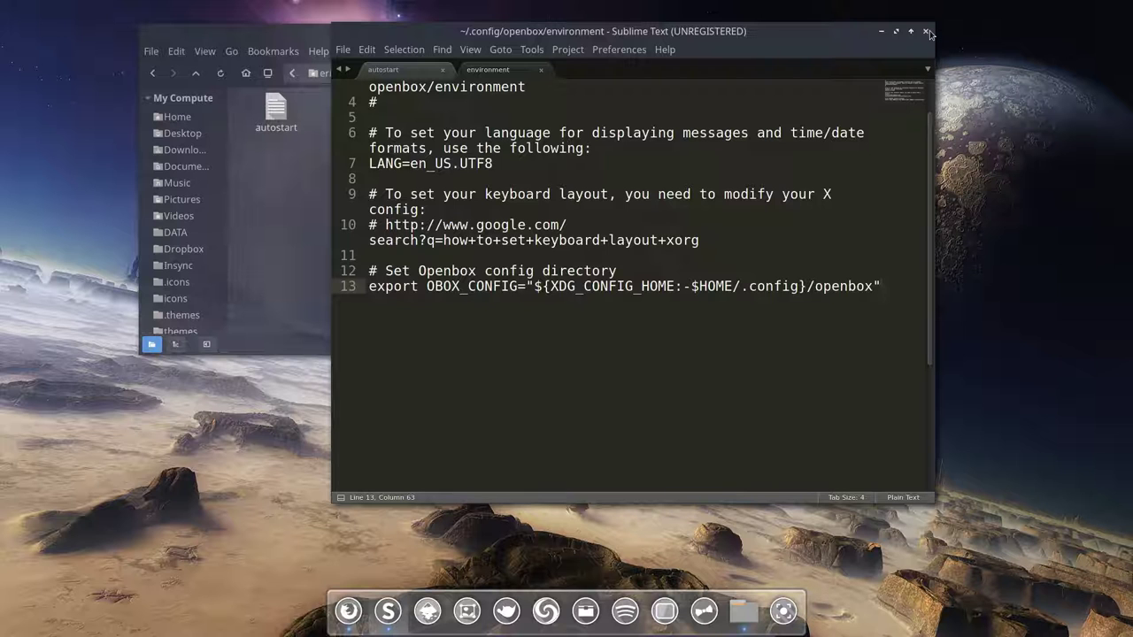
# Step: Close Sublime Text, open rc.xml from the openbox folder in Geany, then close Geany
pyautogui.click(928, 34)
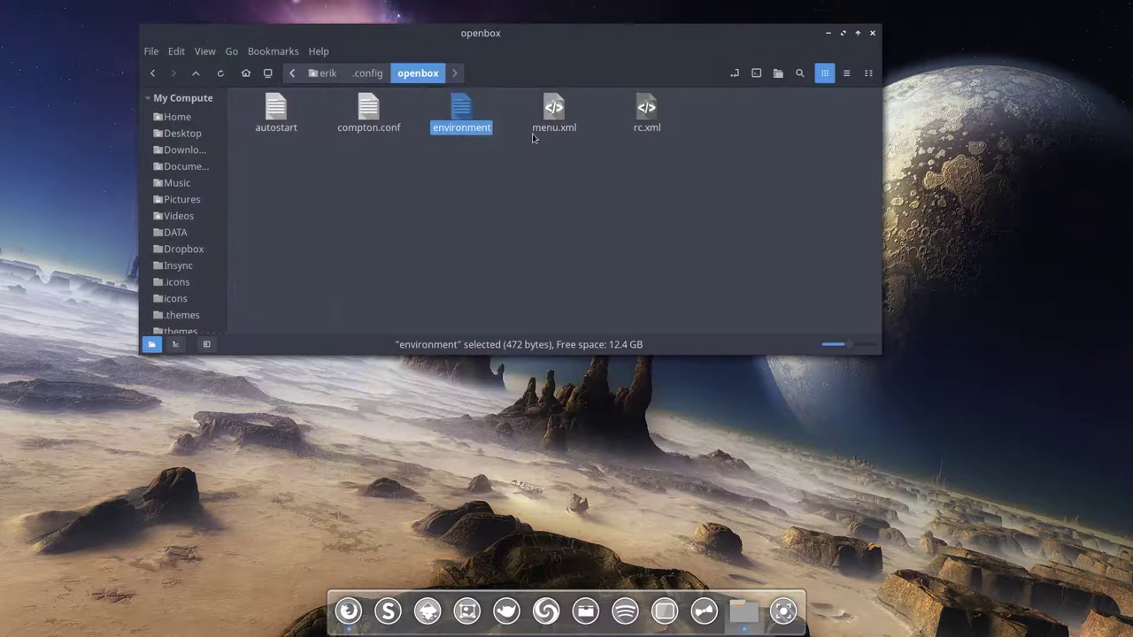
pyautogui.click(554, 110)
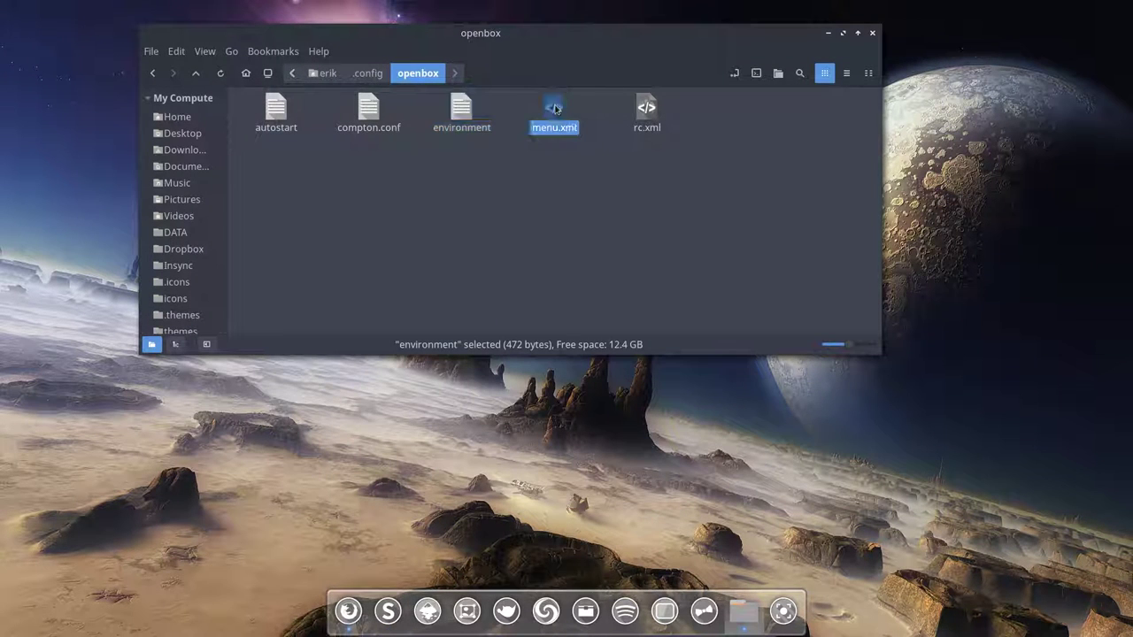
pyautogui.click(648, 124)
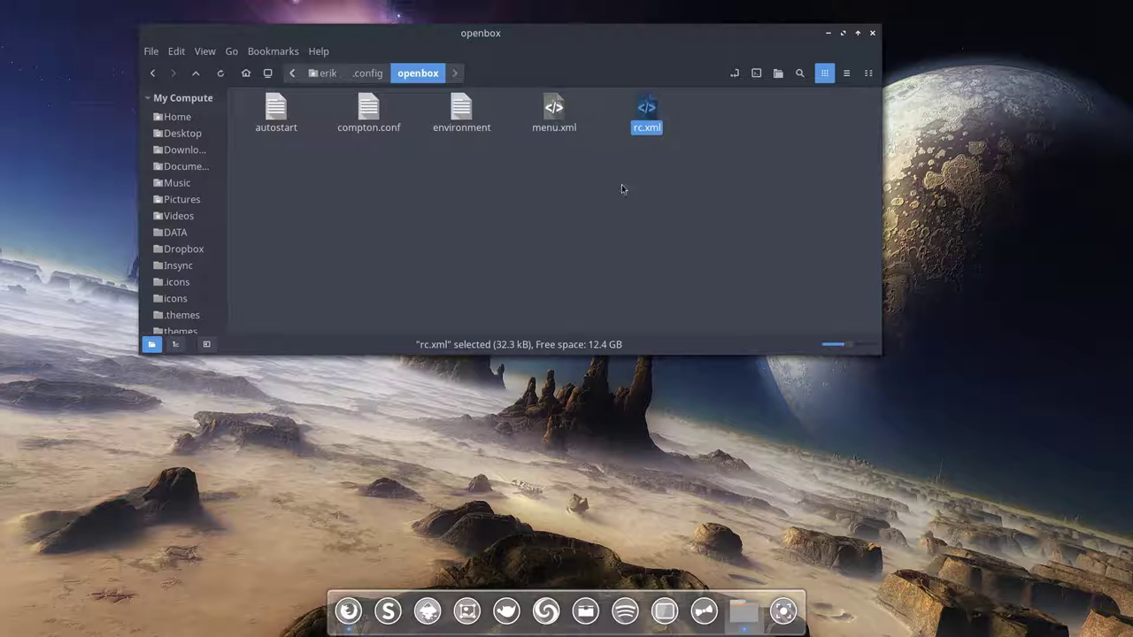
pyautogui.click(554, 110)
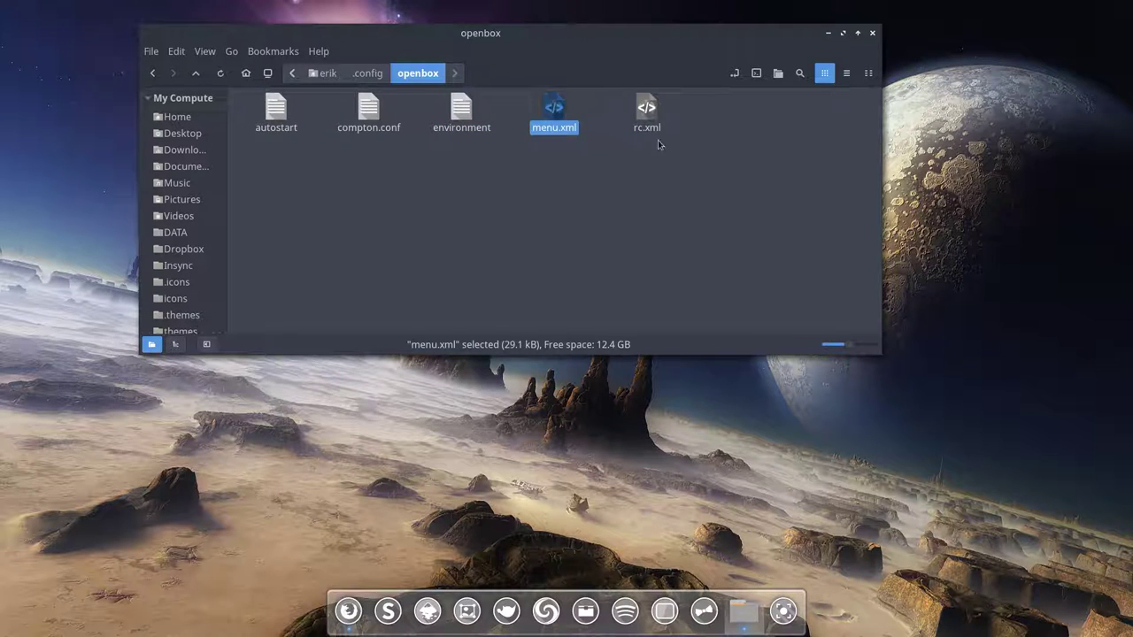
pyautogui.click(647, 115)
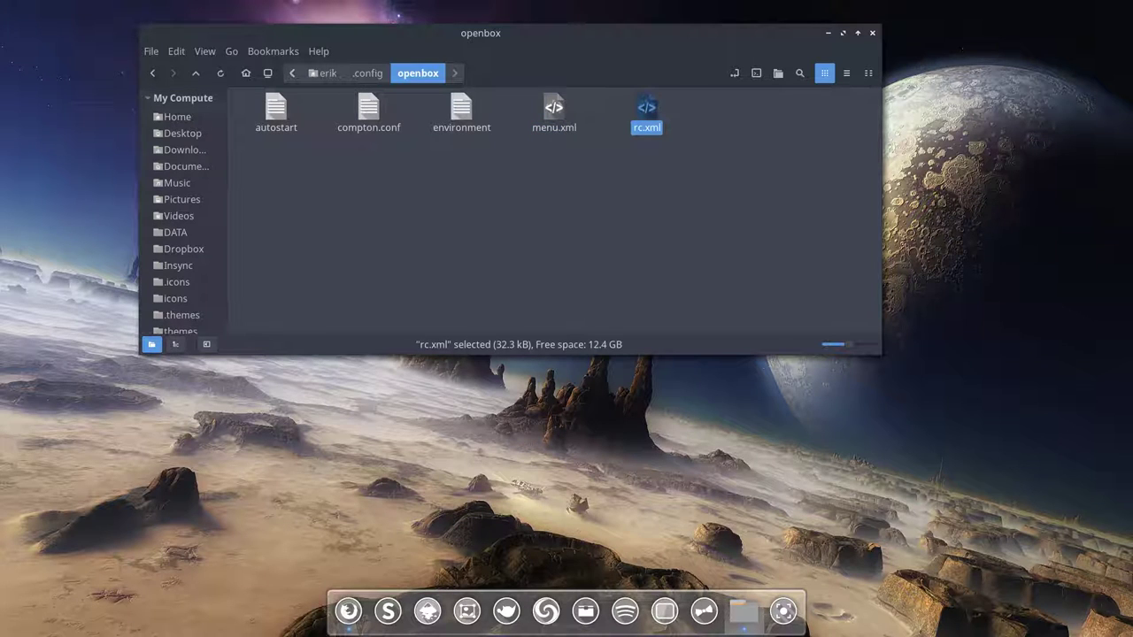
pyautogui.doubleClick(646, 110)
pyautogui.click(682, 194)
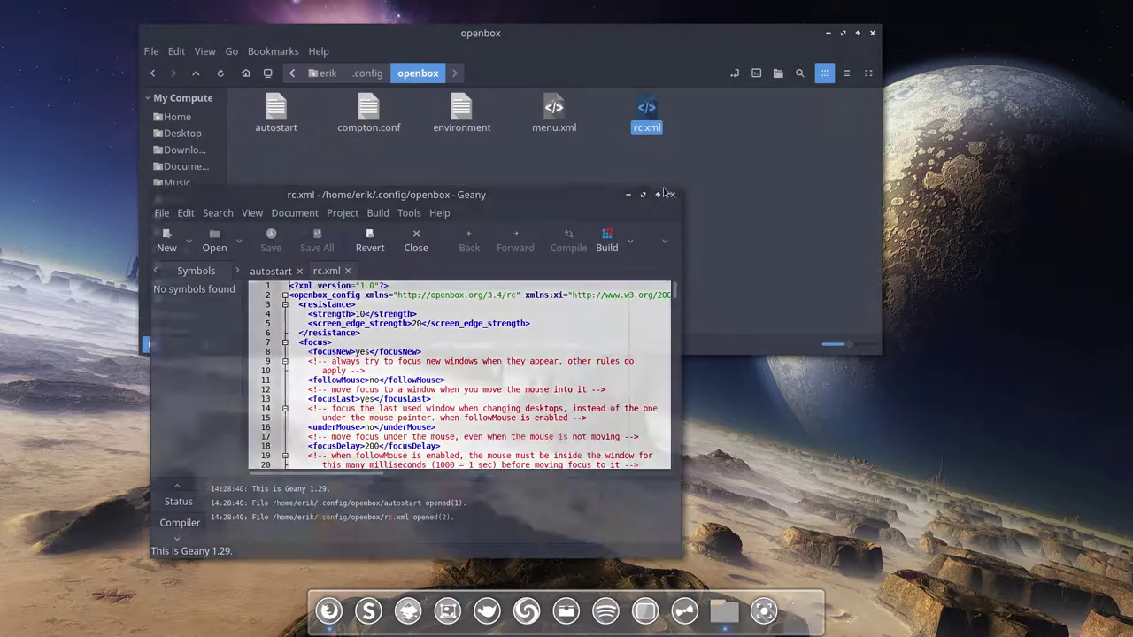
# Step: Set Sublime Text 3 Dev as the default for XML files and open rc.xml in it
pyautogui.rightClick(649, 127)
pyautogui.moveTo(717, 154)
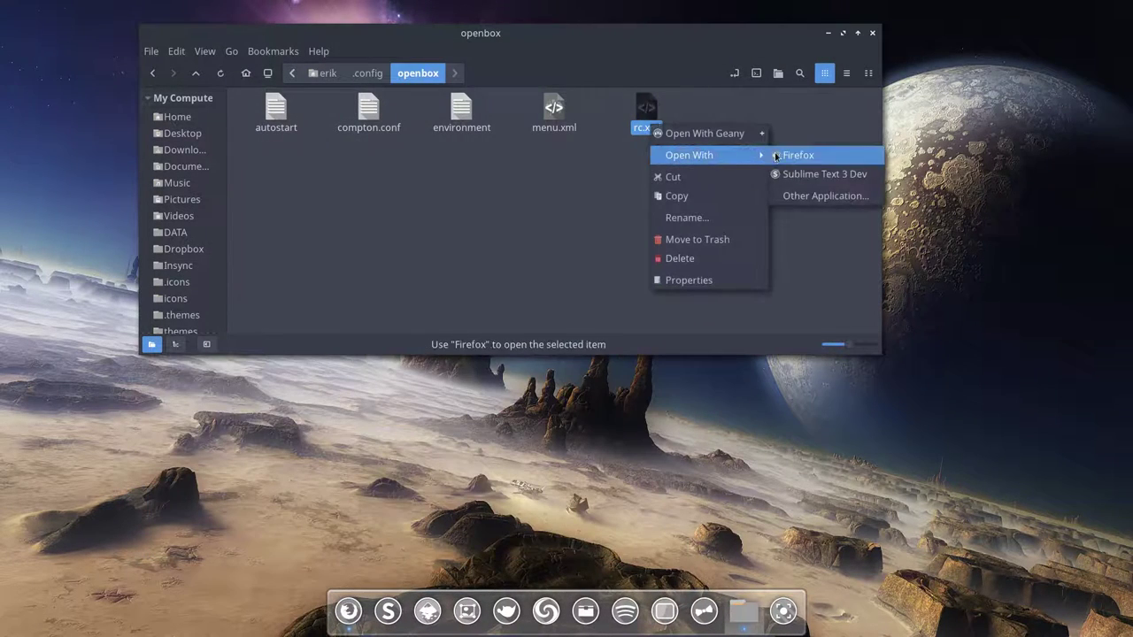
pyautogui.click(799, 197)
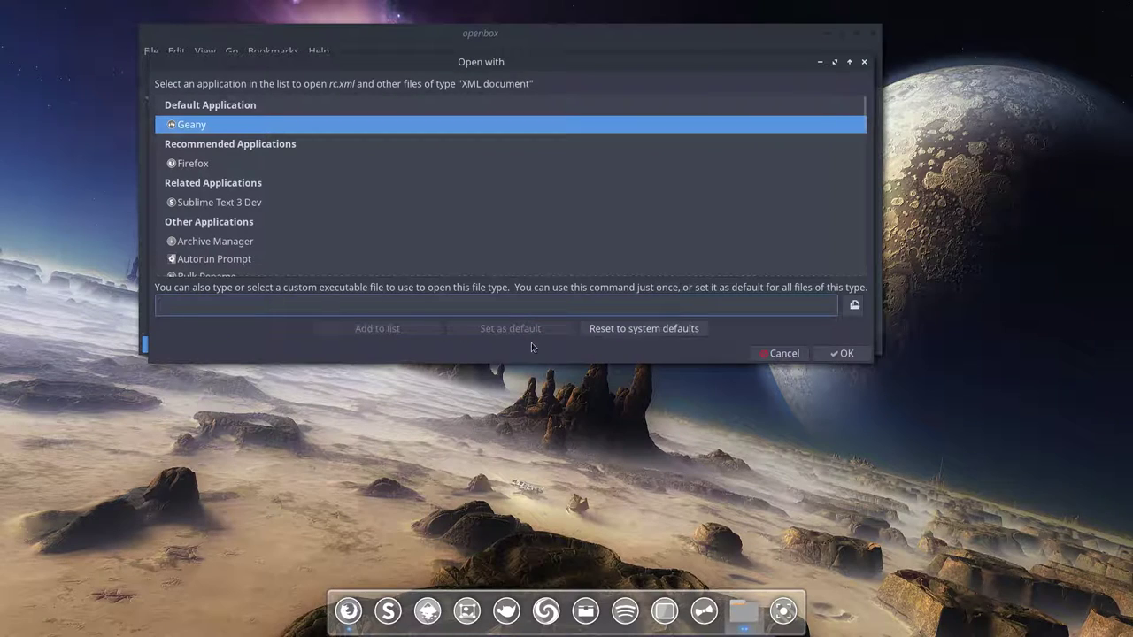
pyautogui.click(221, 203)
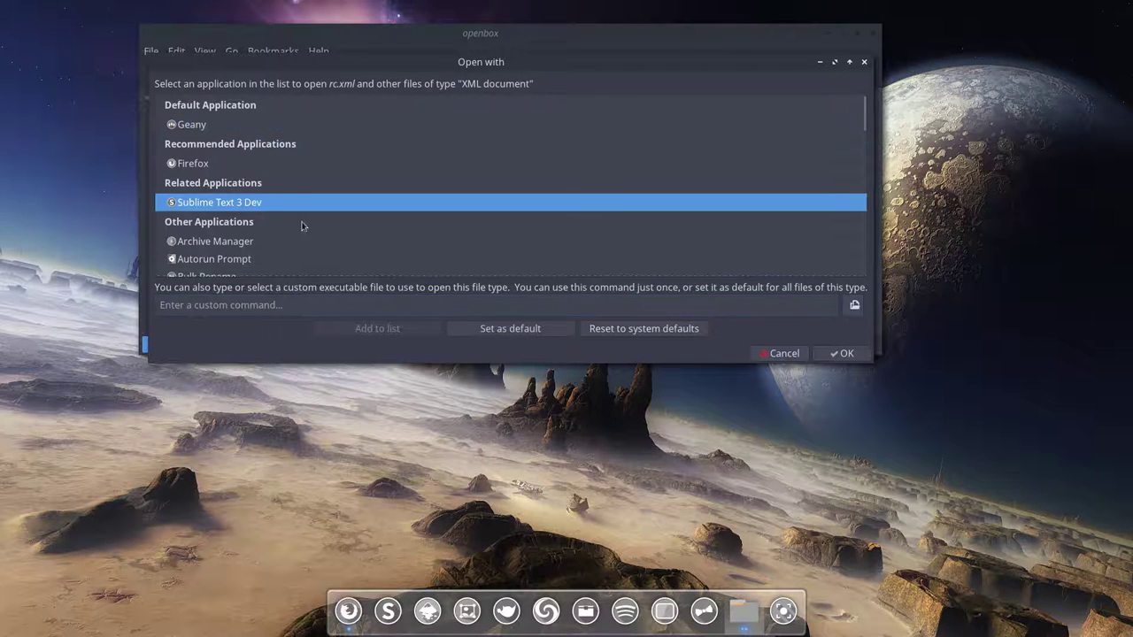
pyautogui.click(510, 329)
pyautogui.click(841, 353)
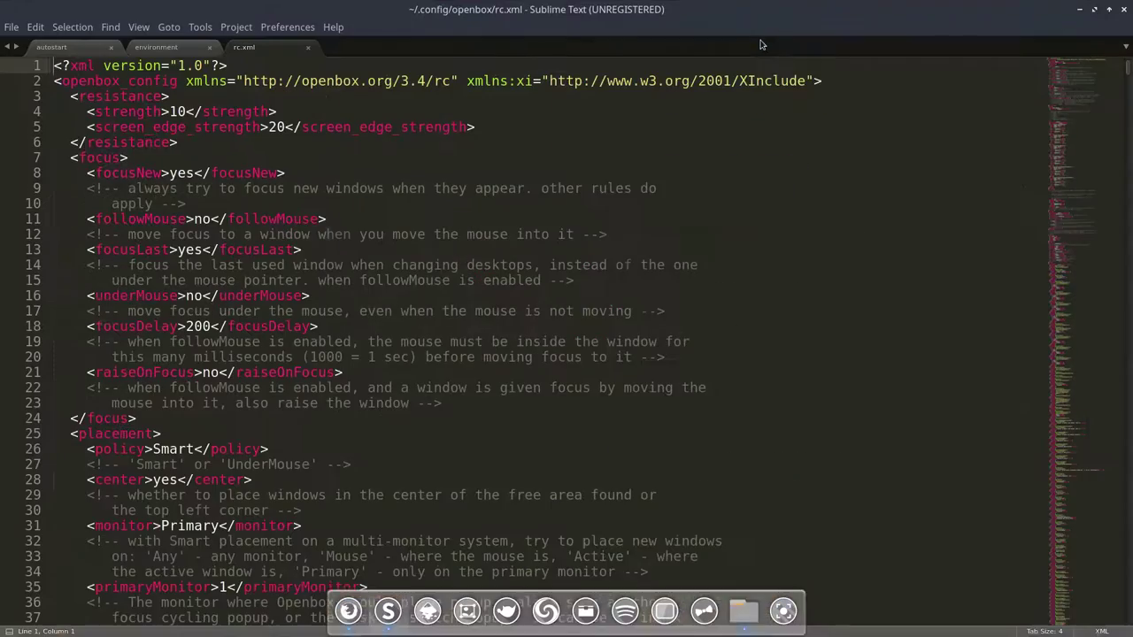
# Step: Maximize Sublime Text, scroll through rc.xml, and place the caret on keybindings line 190
pyautogui.doubleClick(763, 36)
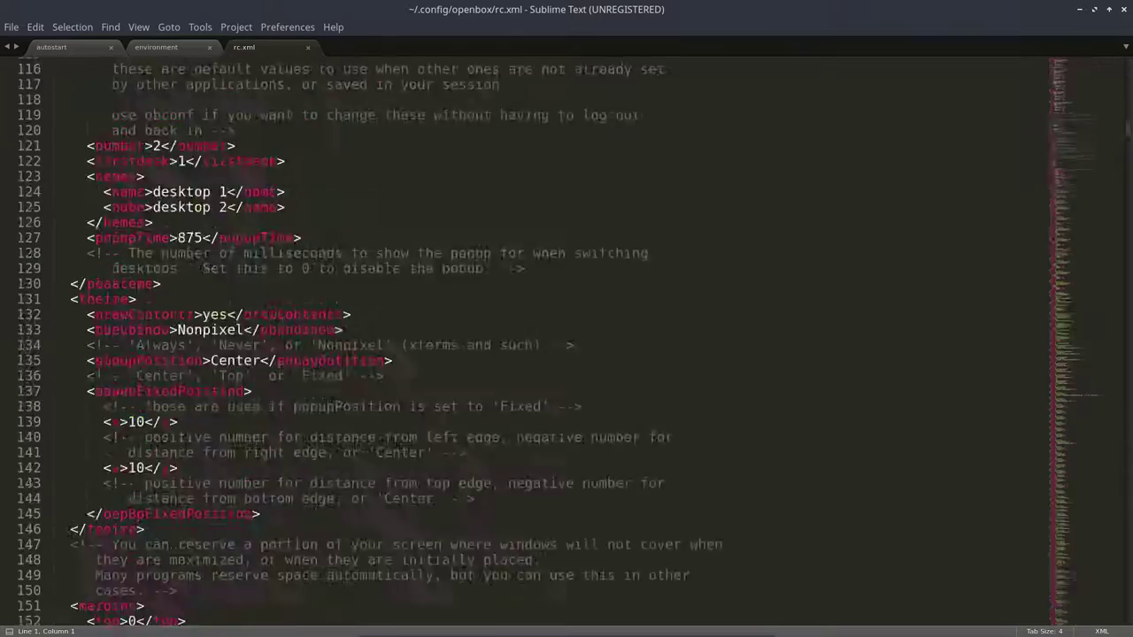
pyautogui.scroll(-20, 531, 341)
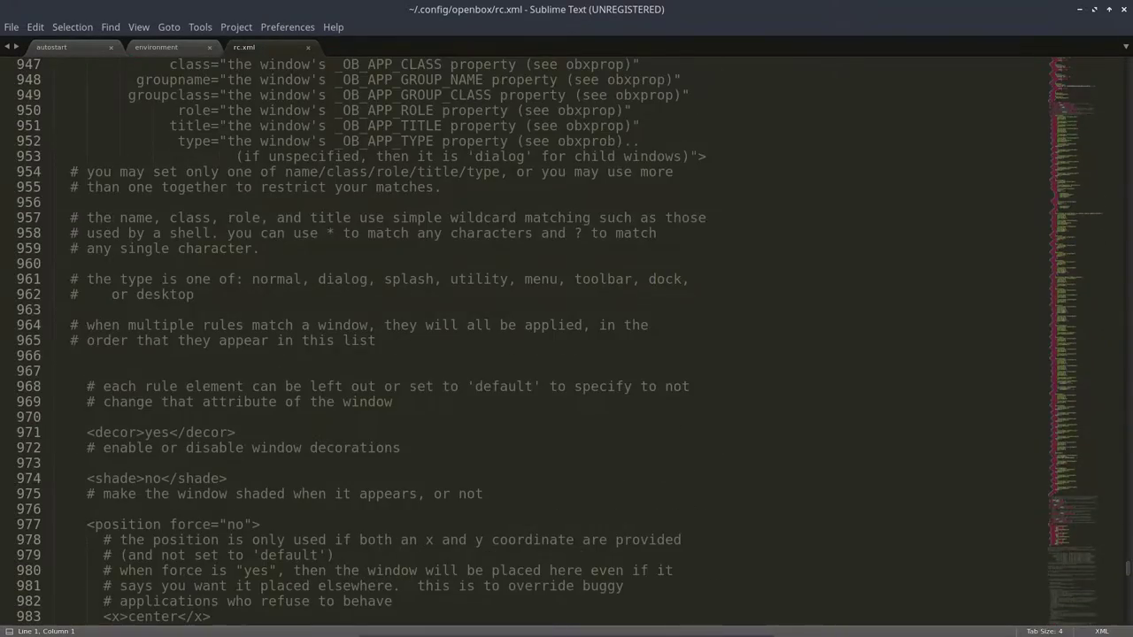
pyautogui.scroll(20, 559, 341)
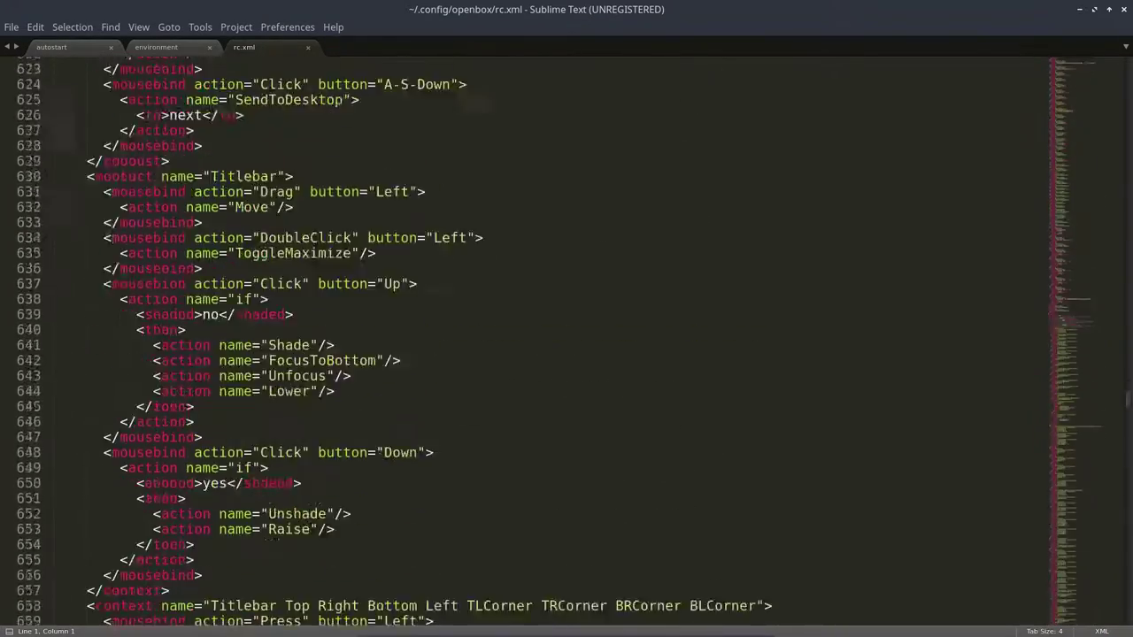
pyautogui.scroll(12, 559, 341)
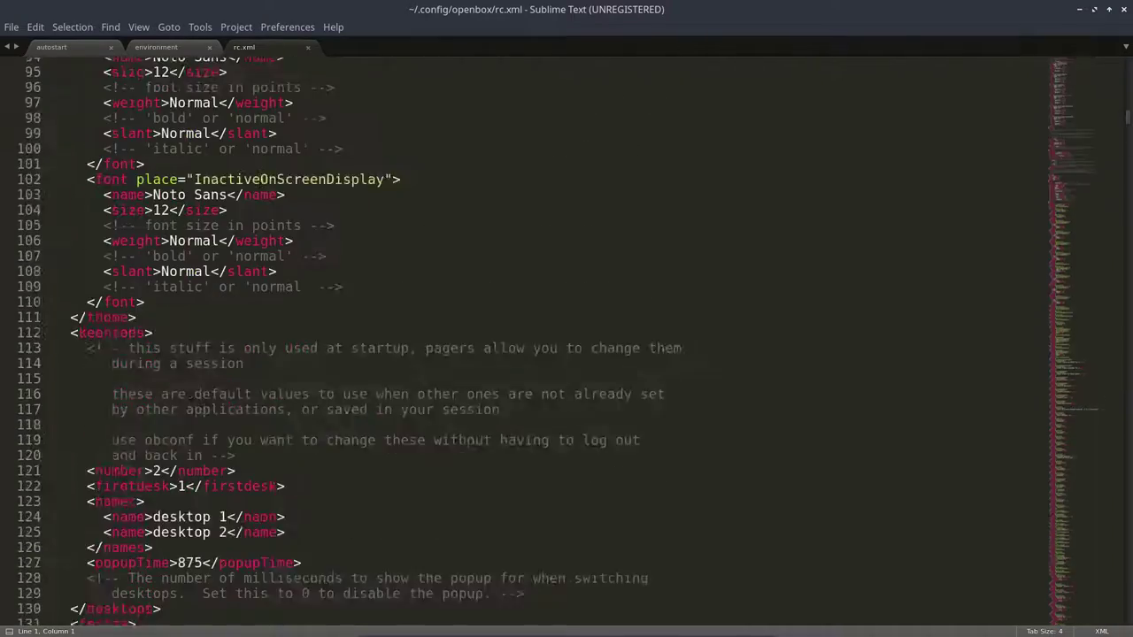
pyautogui.scroll(5, 559, 341)
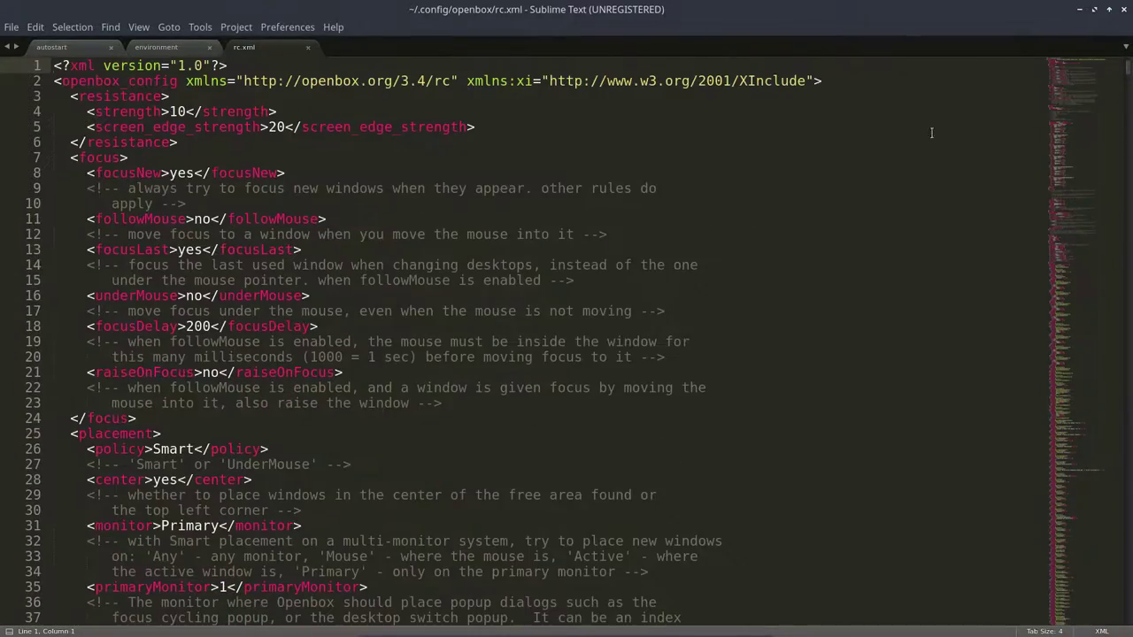
pyautogui.scroll(-15, 257, 312)
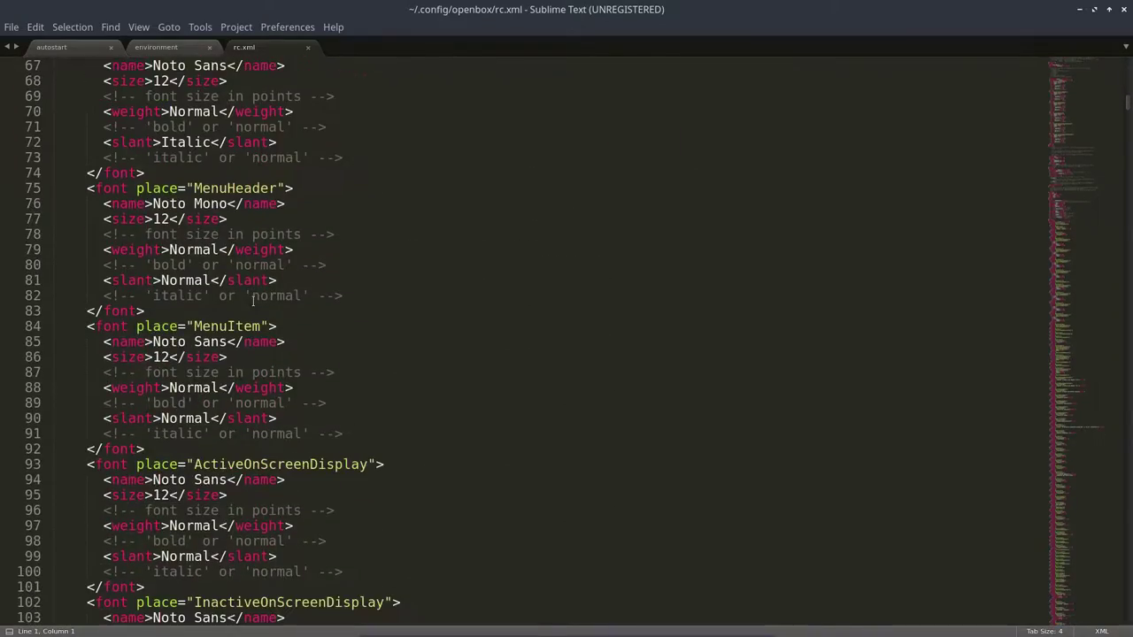
pyautogui.scroll(-10, 252, 301)
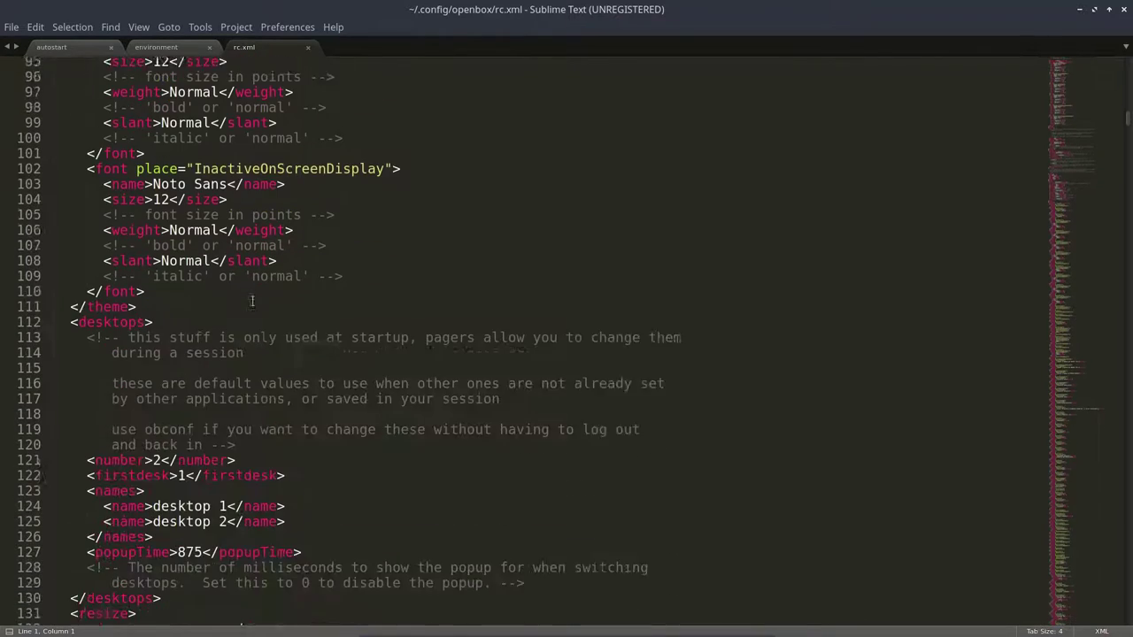
pyautogui.scroll(-9, 252, 302)
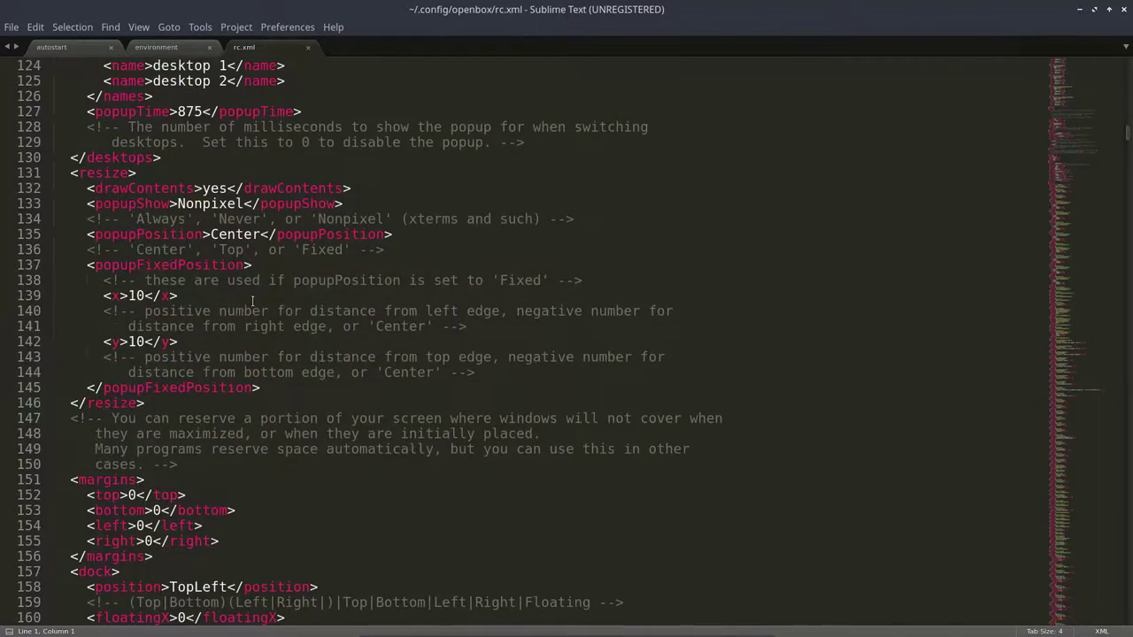
pyautogui.scroll(-8, 252, 302)
pyautogui.scroll(-9, 252, 301)
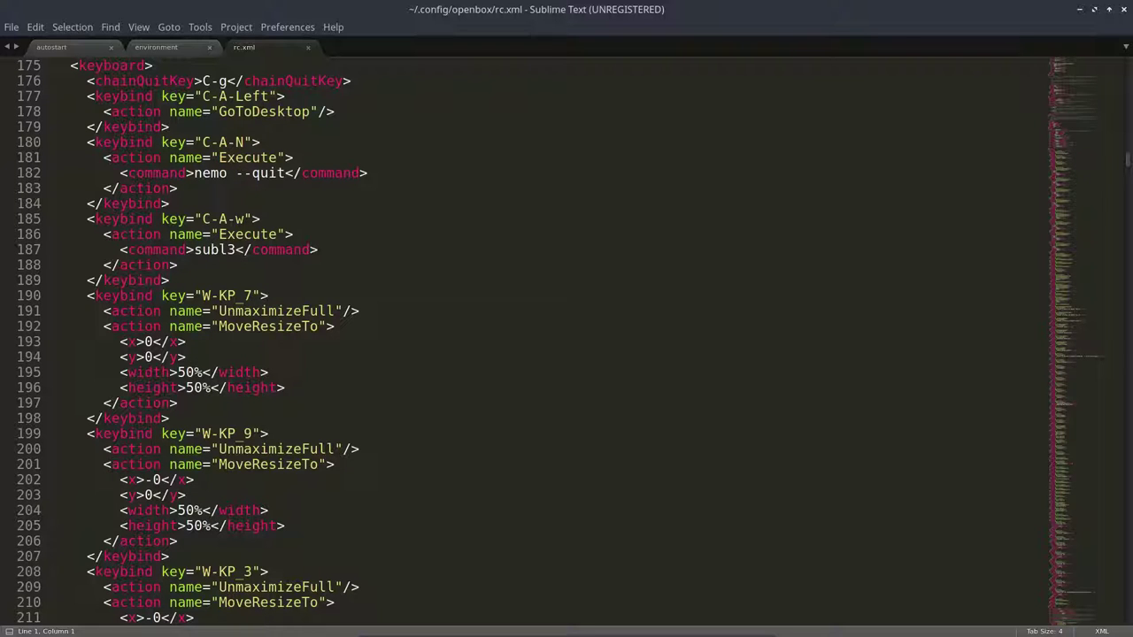
pyautogui.click(446, 295)
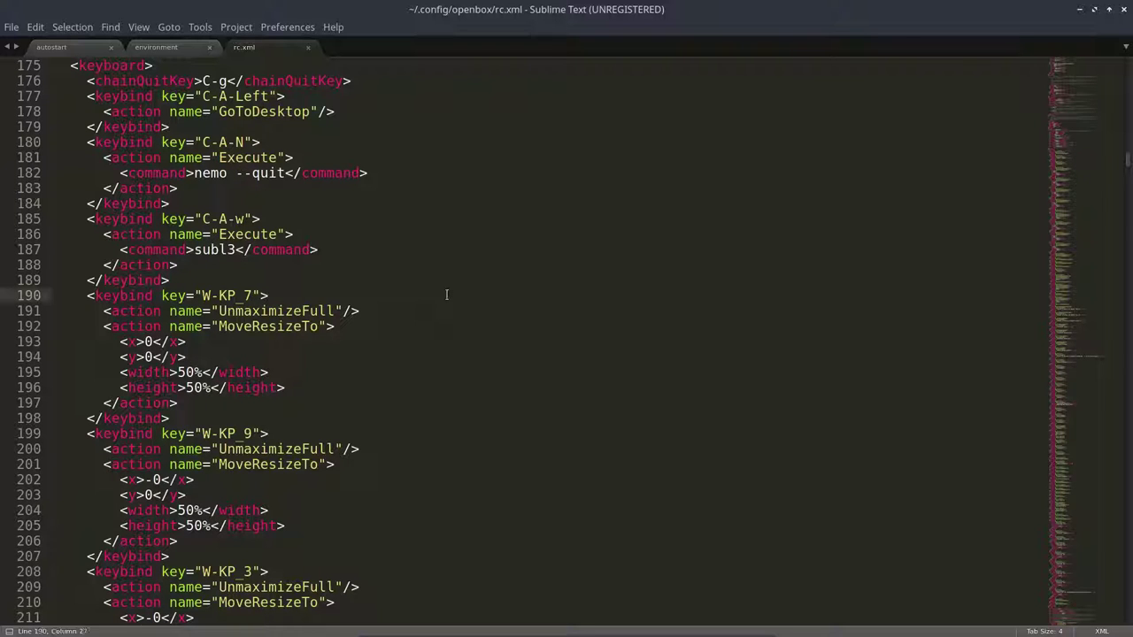
# Step: Search rc.xml for 'variety' and move the restored editor window down and left
pyautogui.click(228, 325)
pyautogui.hotkey('ctrl', 'f')
pyautogui.write('variety')
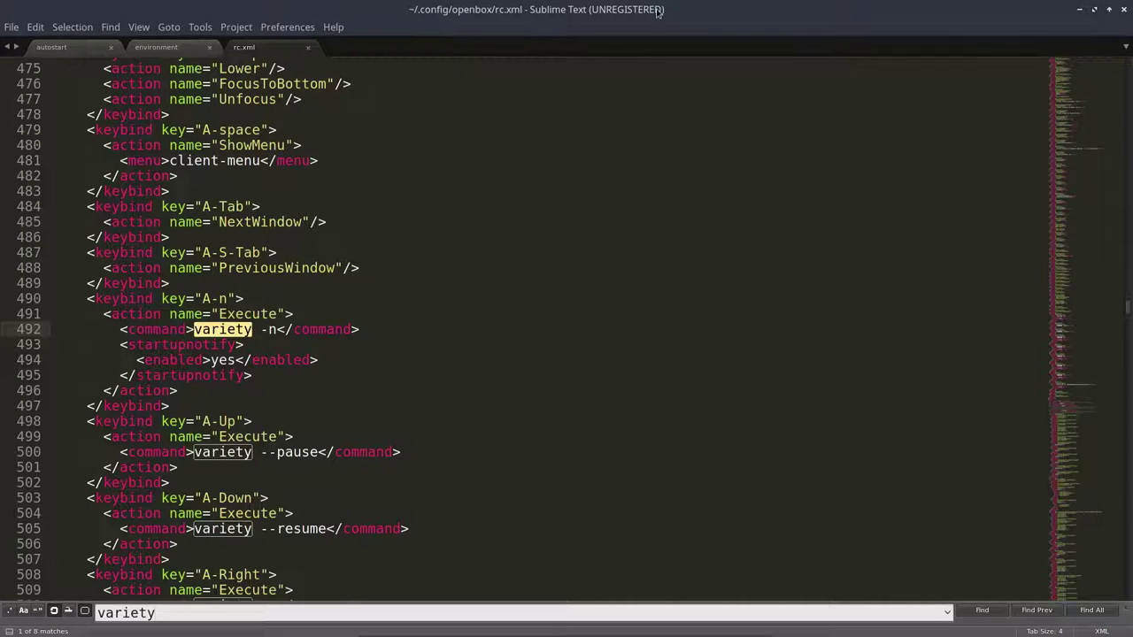
pyautogui.click(1094, 10)
pyautogui.moveTo(750, 26); pyautogui.dragTo(570, 54)
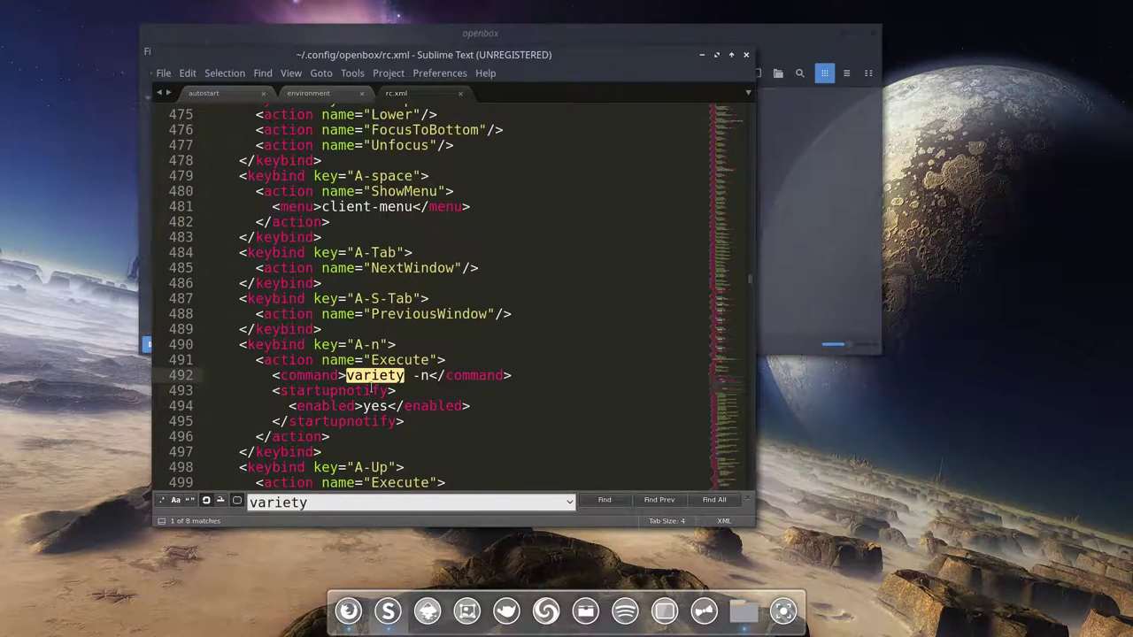
# Step: Locate the A-n keybinding that runs the variety next-wallpaper command
pyautogui.scroll(-2, 373, 328)
pyautogui.click(347, 283)
pyautogui.click(420, 283)
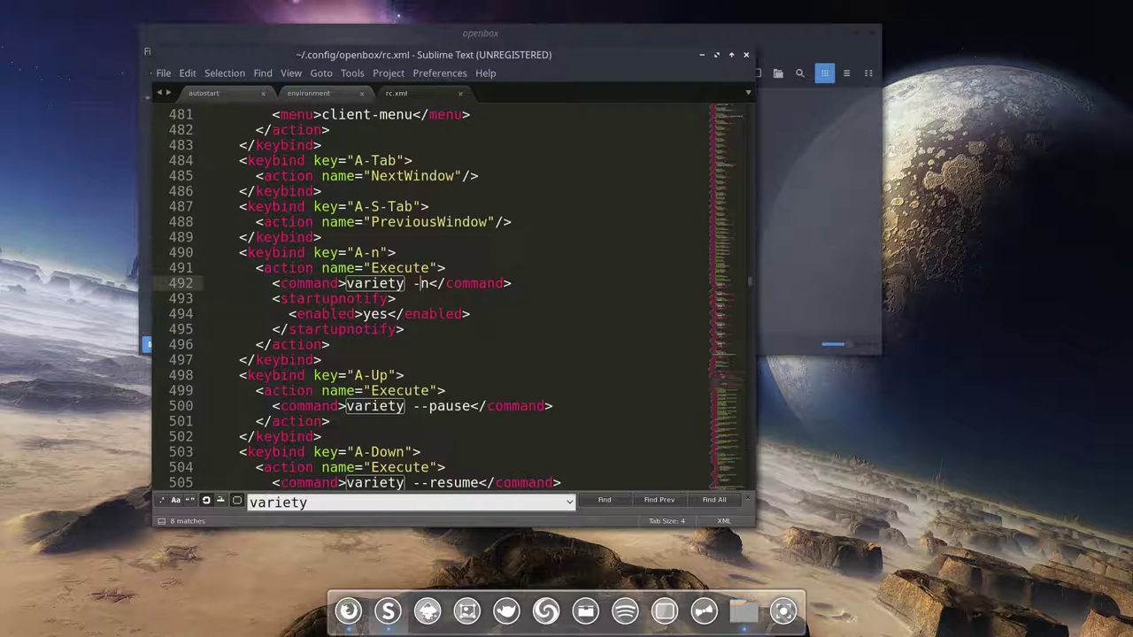
pyautogui.click(315, 253)
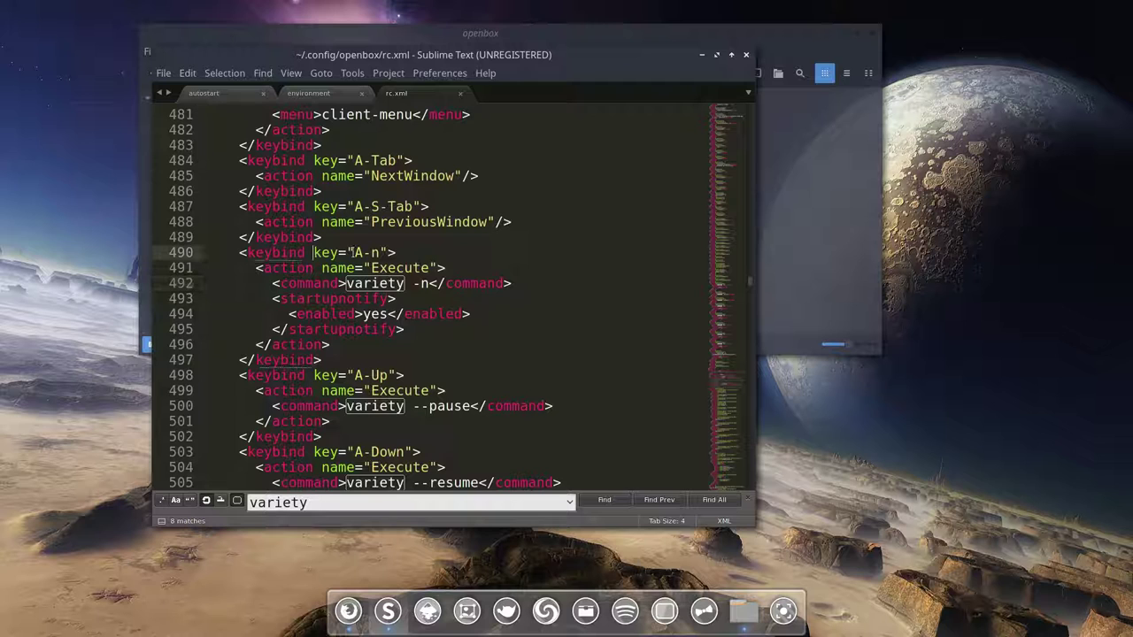
pyautogui.click(381, 253)
# Step: Cycle the wallpaper three times with Alt+N, then step back once with Alt+P
pyautogui.hotkey('alt', 'n')
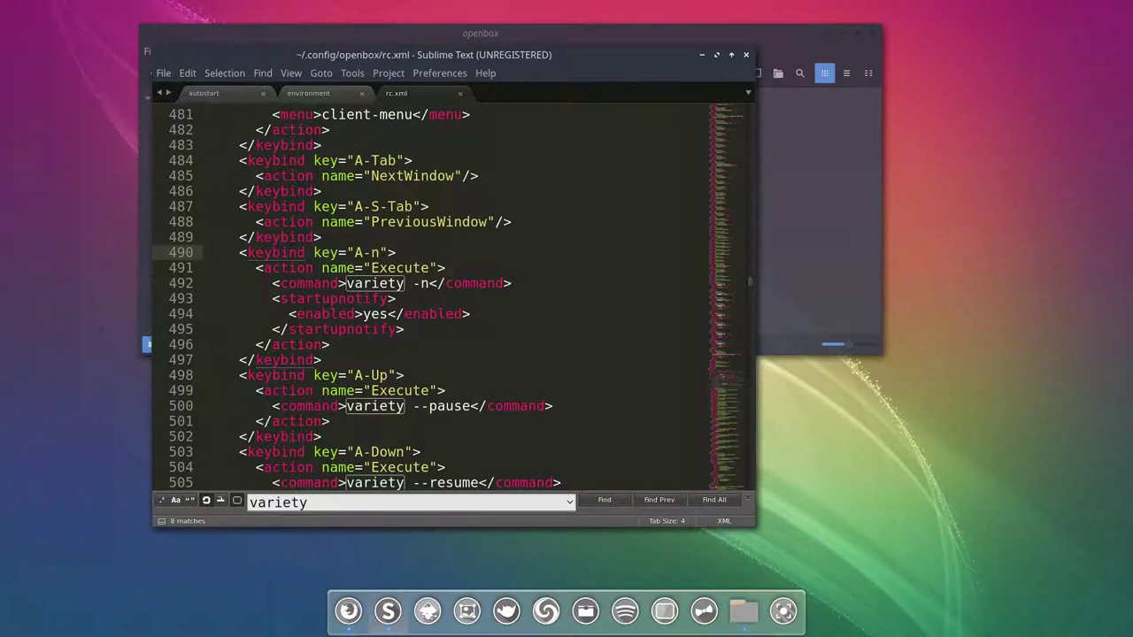
pyautogui.hotkey('alt', 'n')
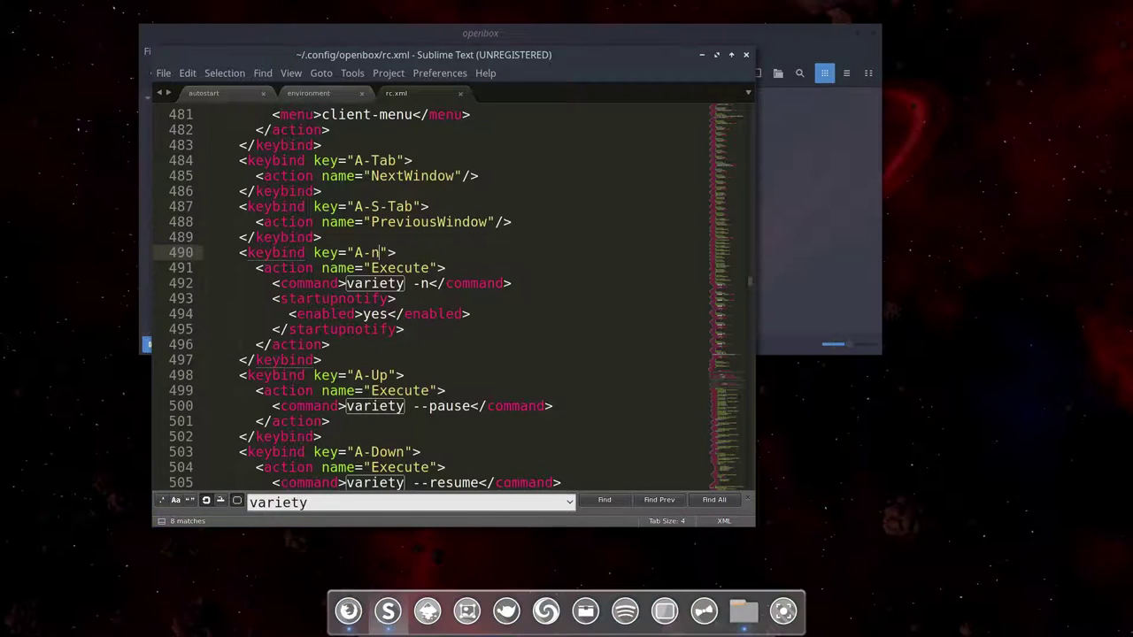
pyautogui.hotkey('alt', 'n')
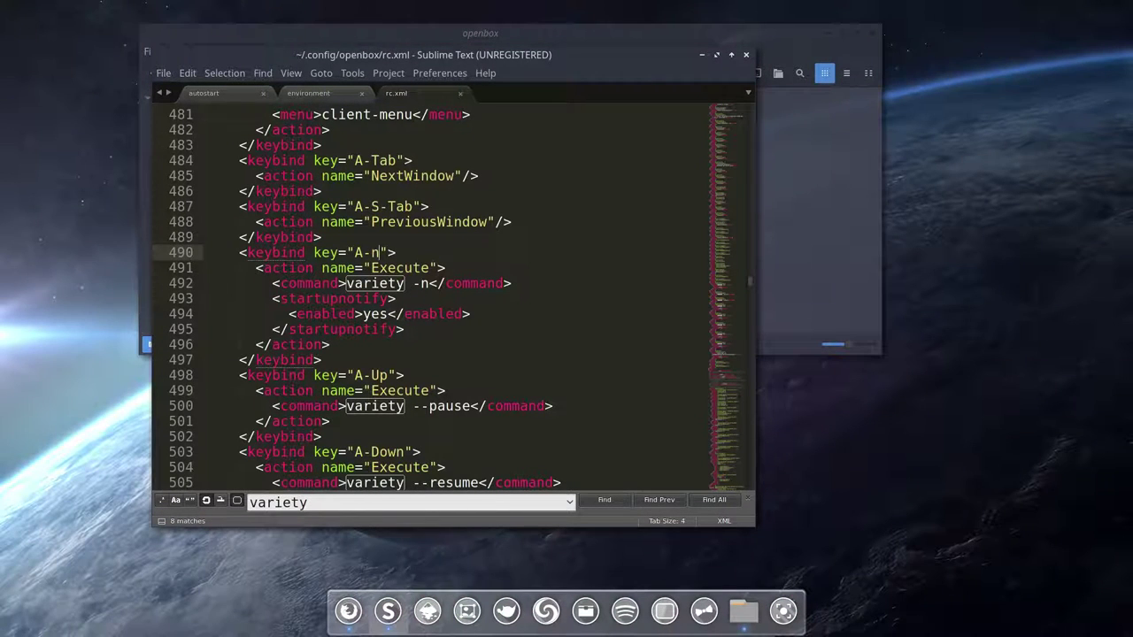
pyautogui.hotkey('alt', 'p')
pyautogui.hotkey('alt', 'p')
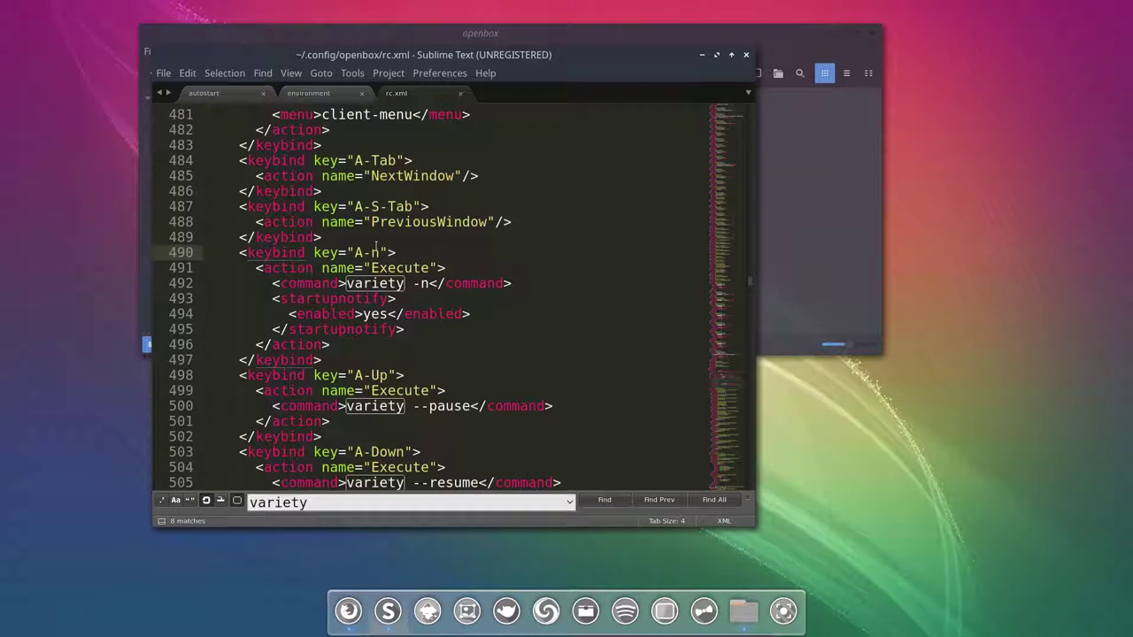
pyautogui.scroll(-7, 370, 268)
pyautogui.scroll(-6, 369, 268)
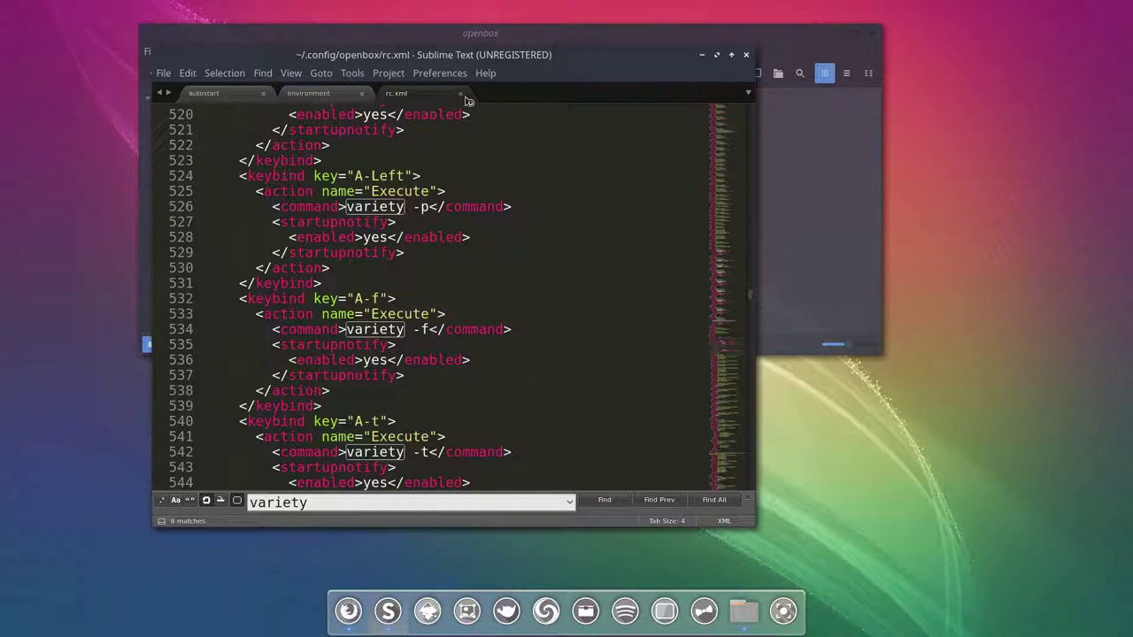
# Step: Close the rc.xml, environment and autostart tabs, the variety search, and the empty untitled document
pyautogui.click(460, 94)
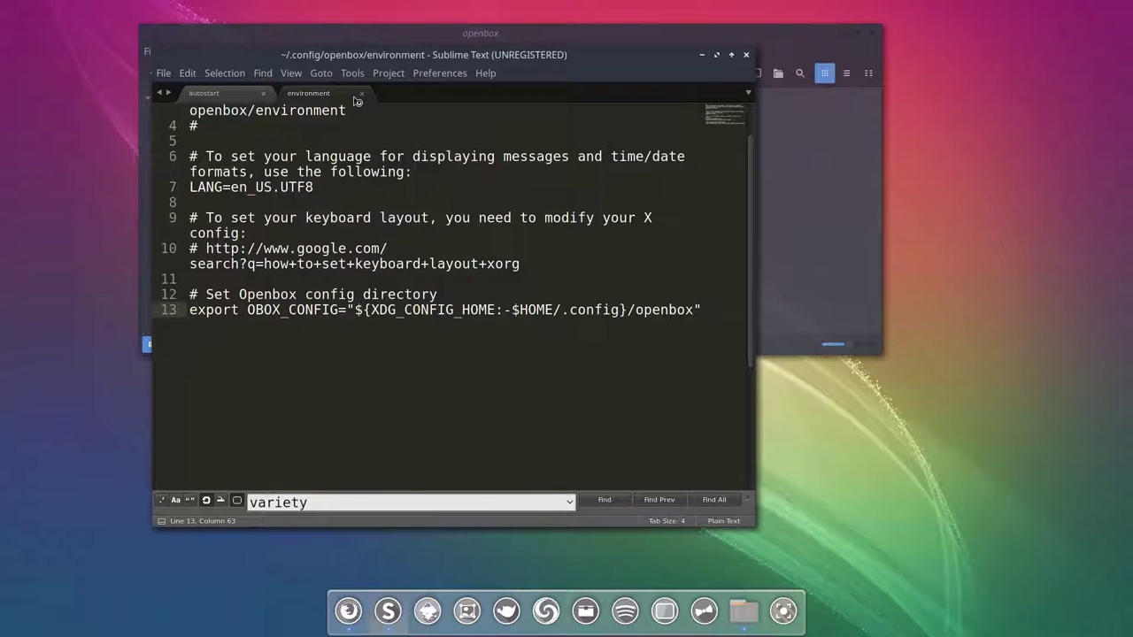
pyautogui.click(361, 94)
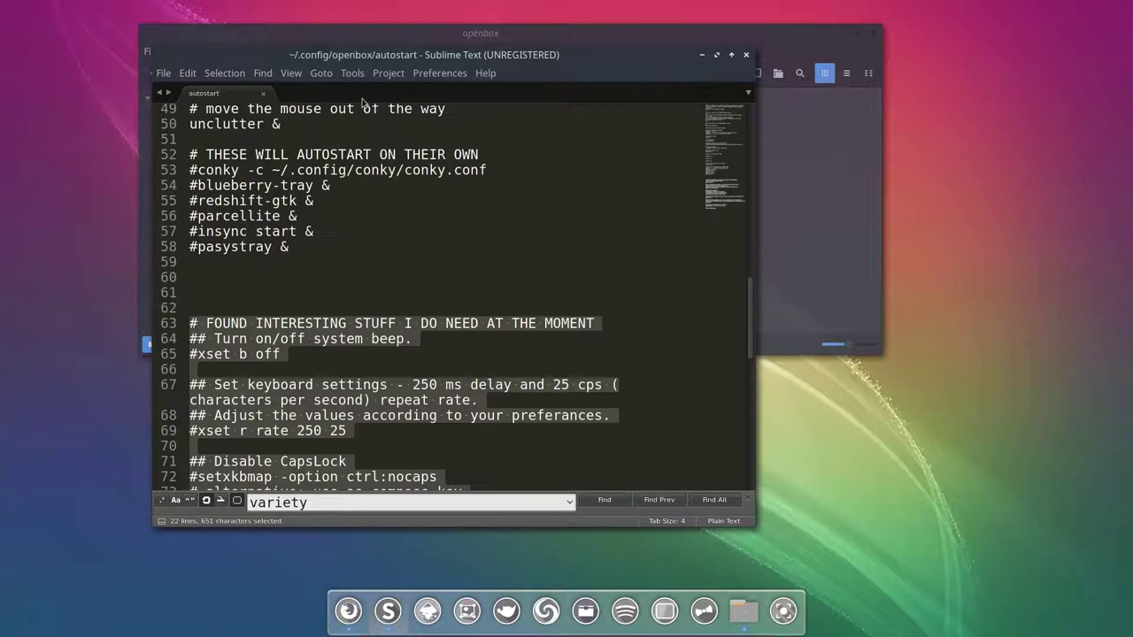
pyautogui.click(263, 93)
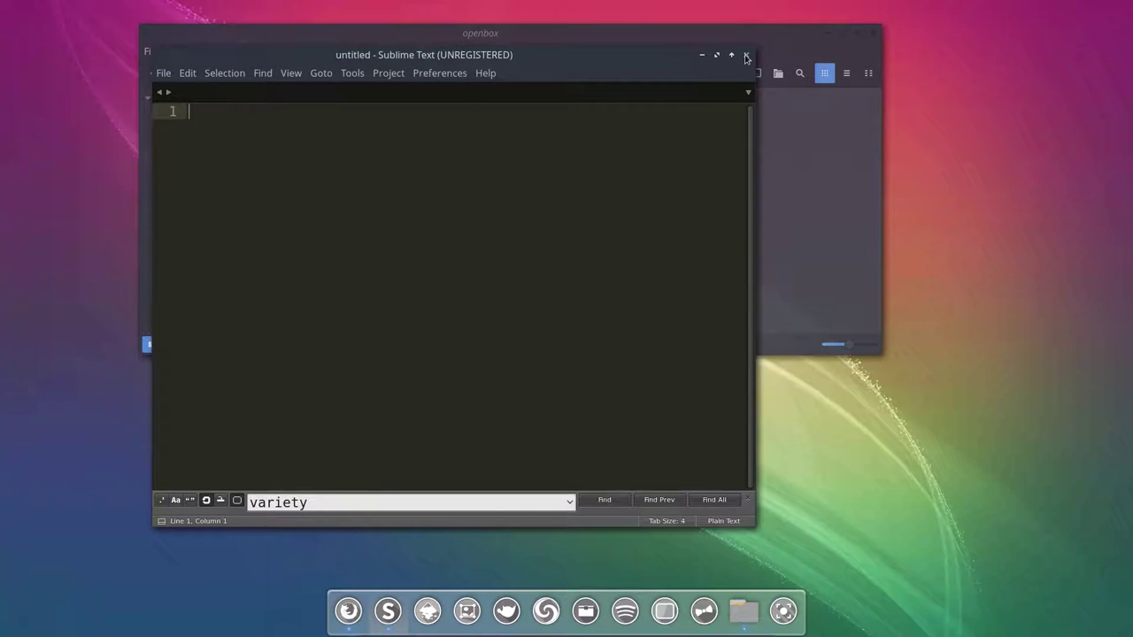
pyautogui.click(746, 55)
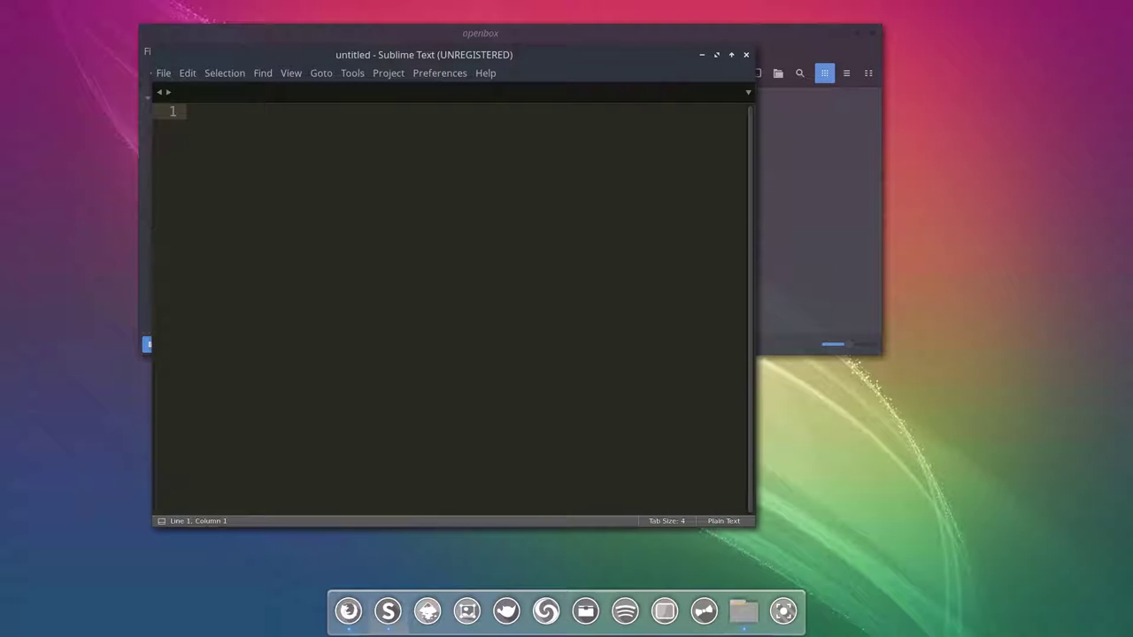
pyautogui.click(746, 54)
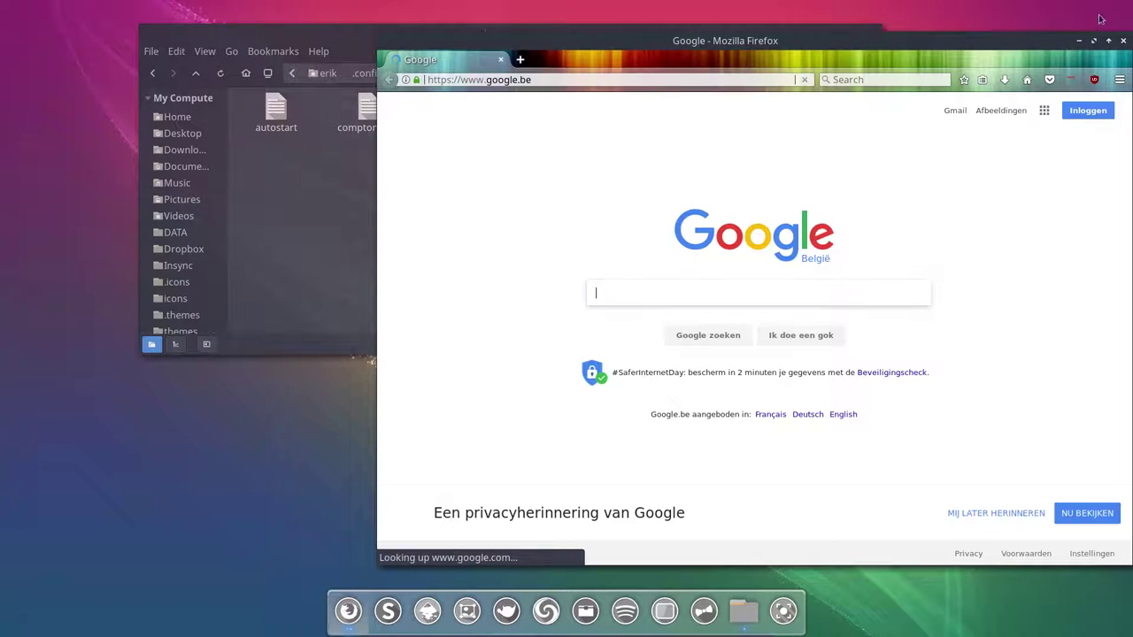
pyautogui.click(1123, 41)
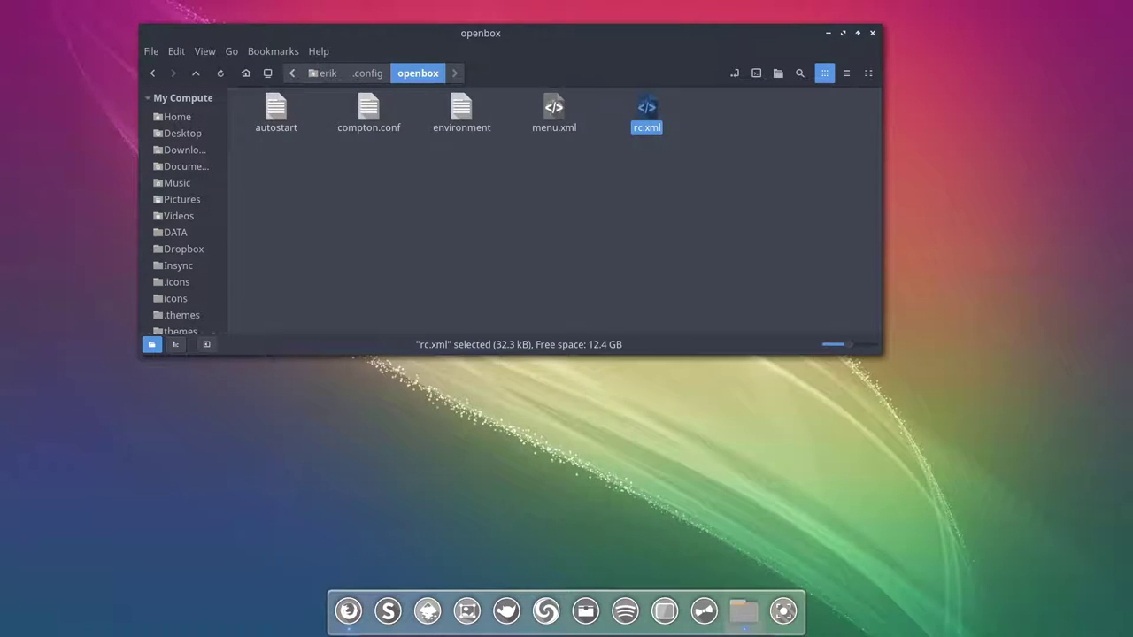
pyautogui.press('super+x')
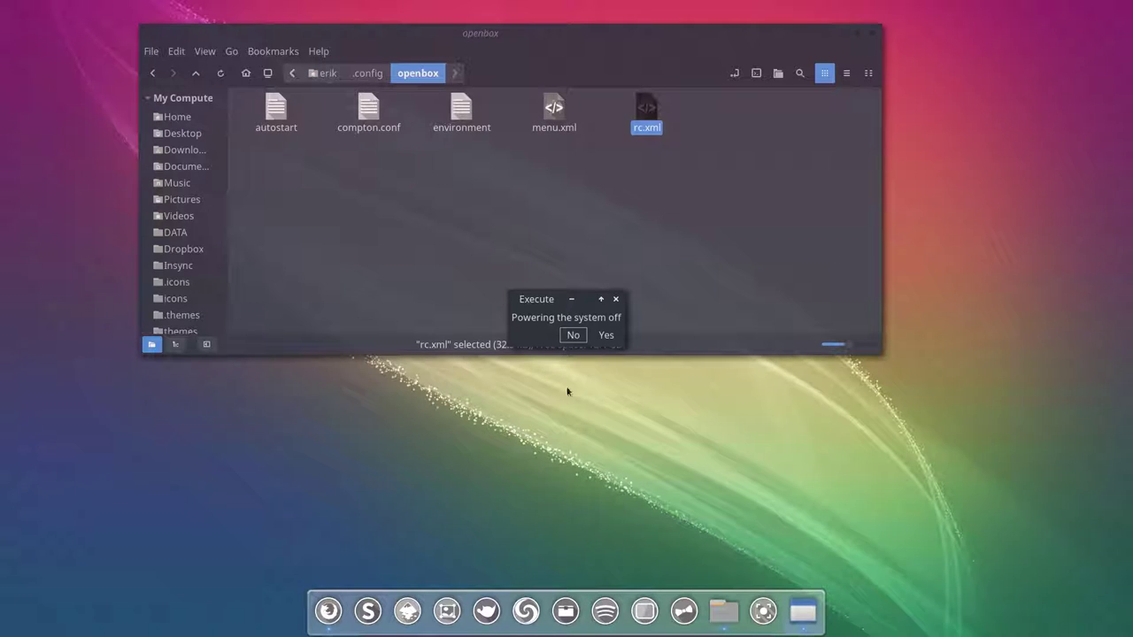
pyautogui.click(572, 335)
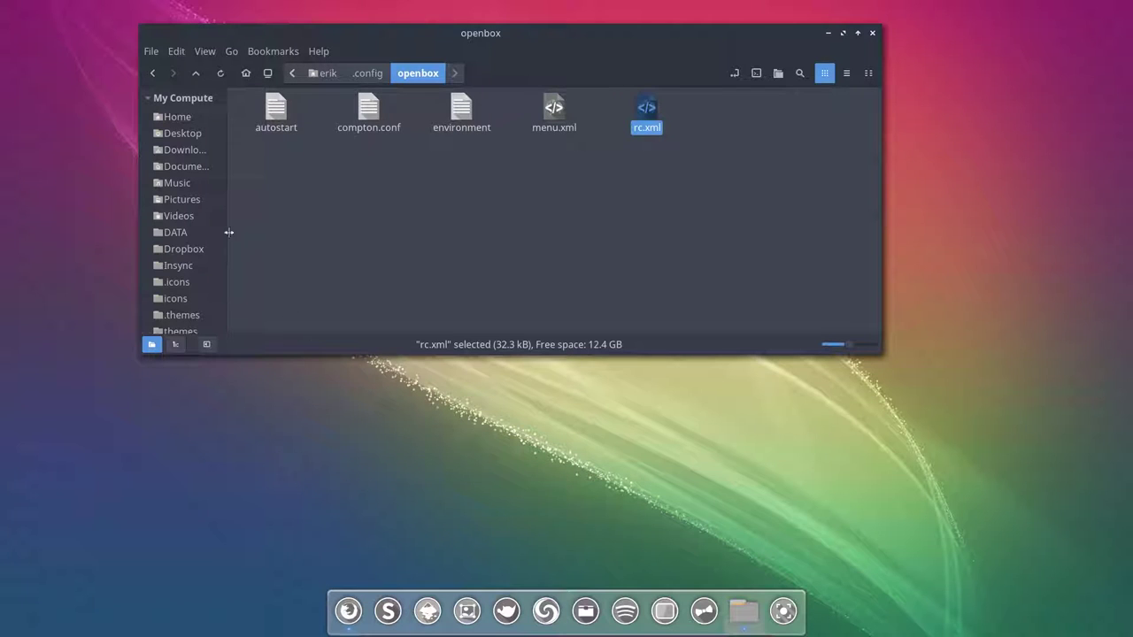
pyautogui.click(200, 202)
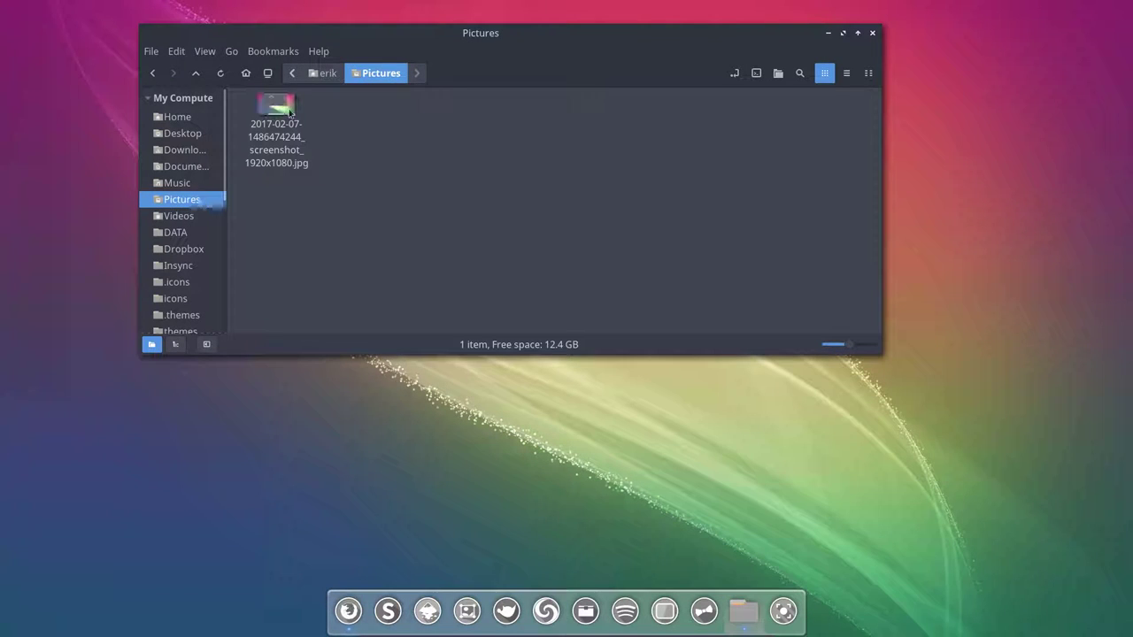
pyautogui.click(262, 166)
pyautogui.click(381, 121)
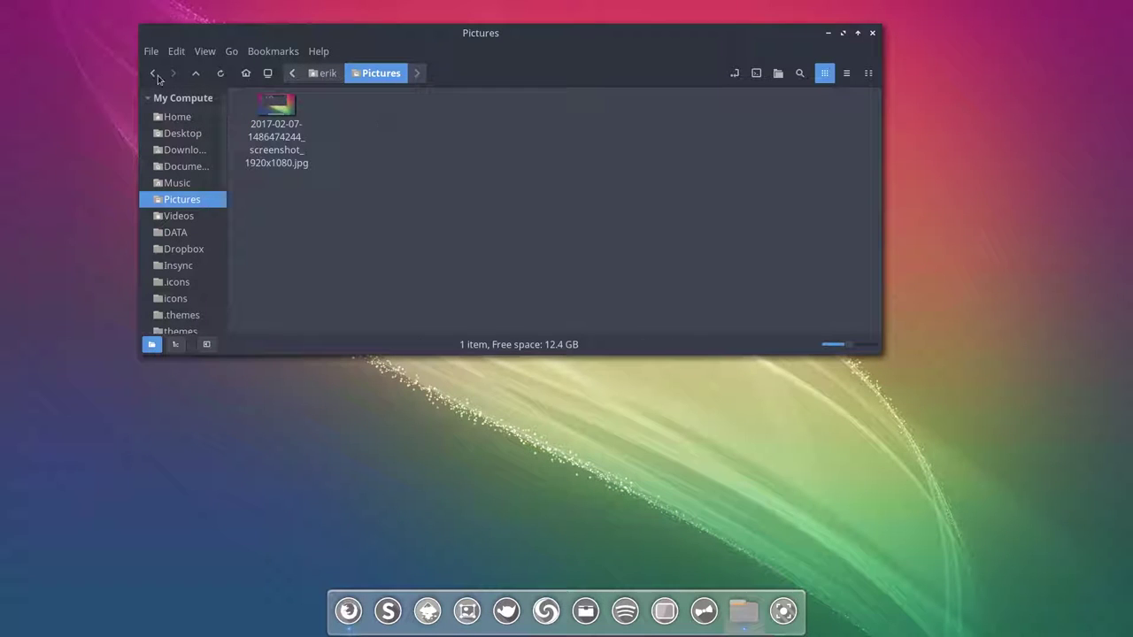
pyautogui.click(152, 73)
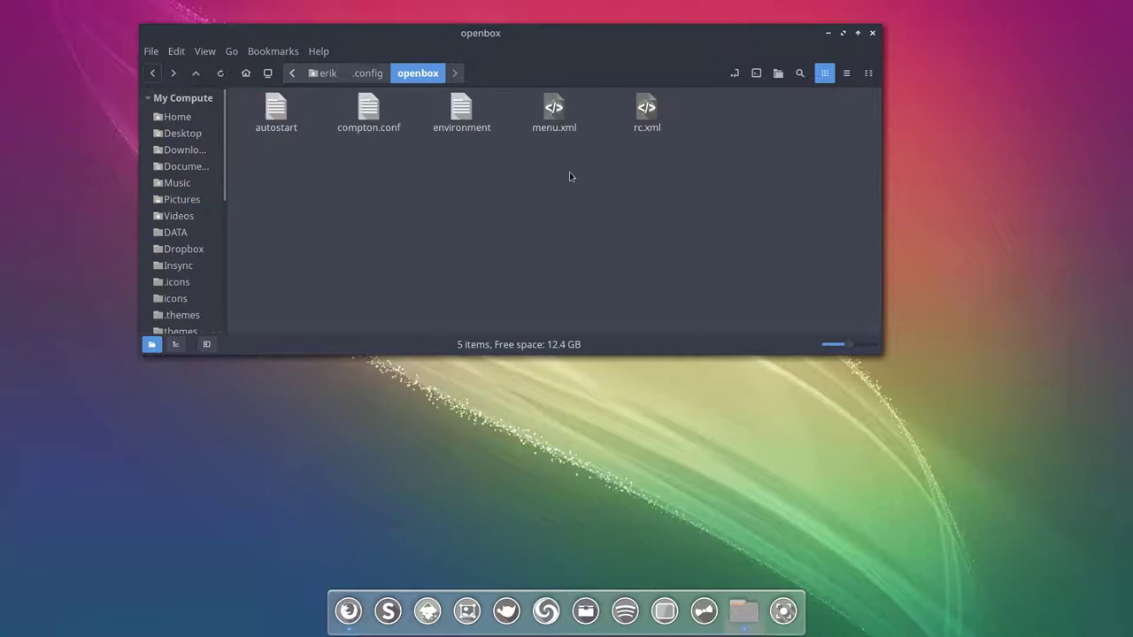
# Step: Open rc.xml and select the applications block on lines 922–939
pyautogui.doubleClick(640, 115)
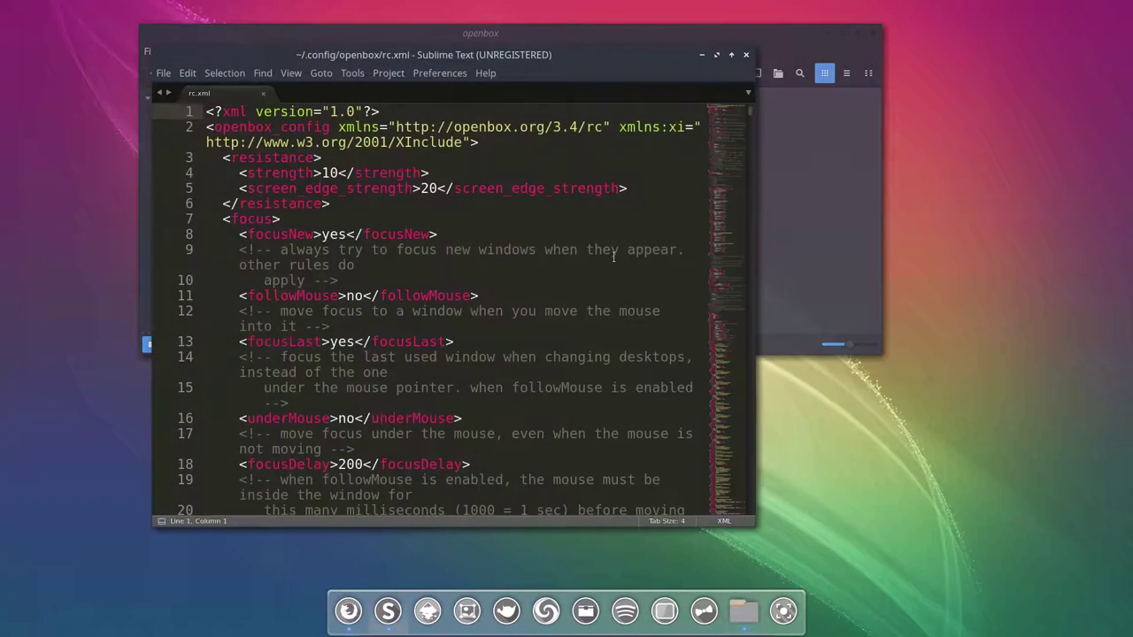
pyautogui.scroll(-20, 635, 239)
pyautogui.scroll(-20, 634, 240)
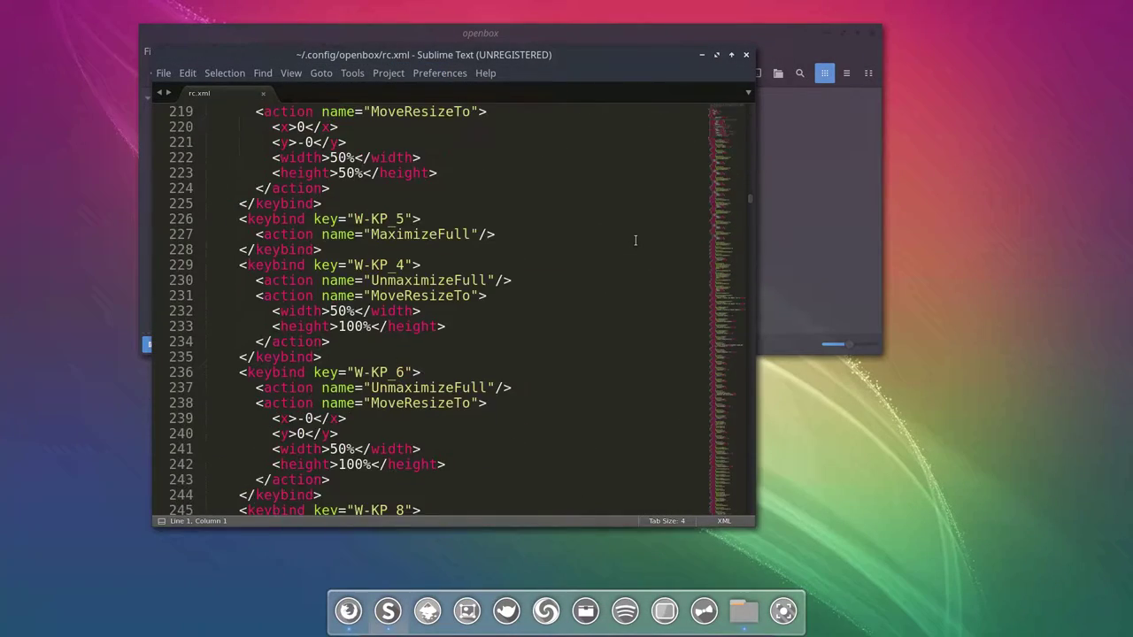
pyautogui.moveTo(752, 241); pyautogui.dragTo(469, 379)
pyautogui.scroll(15, 469, 379)
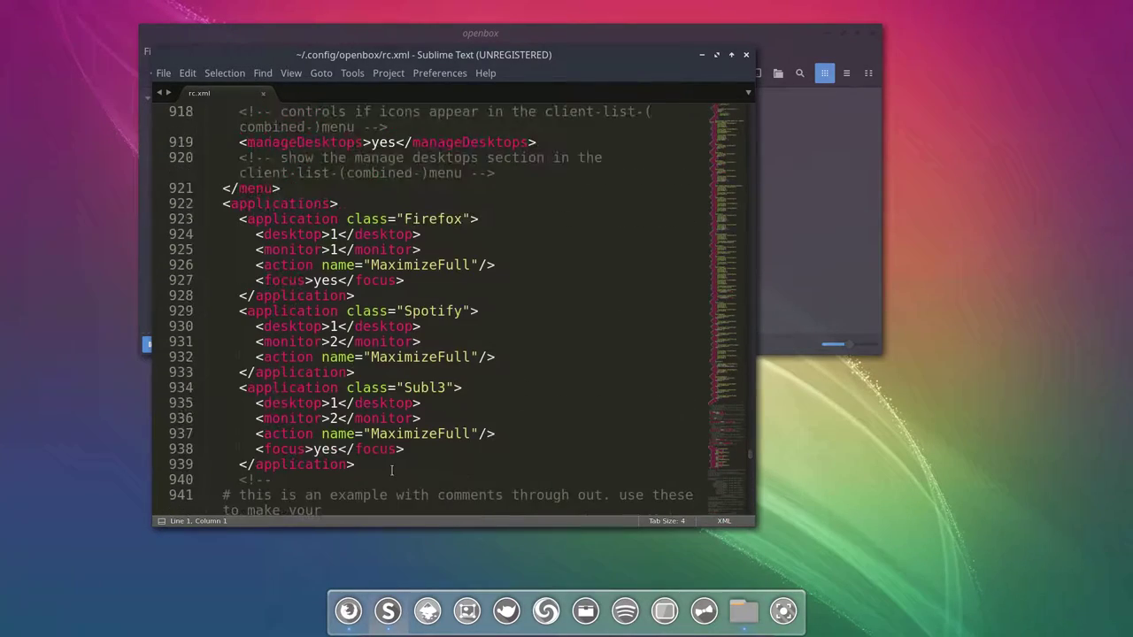
pyautogui.moveTo(376, 470); pyautogui.dragTo(205, 203)
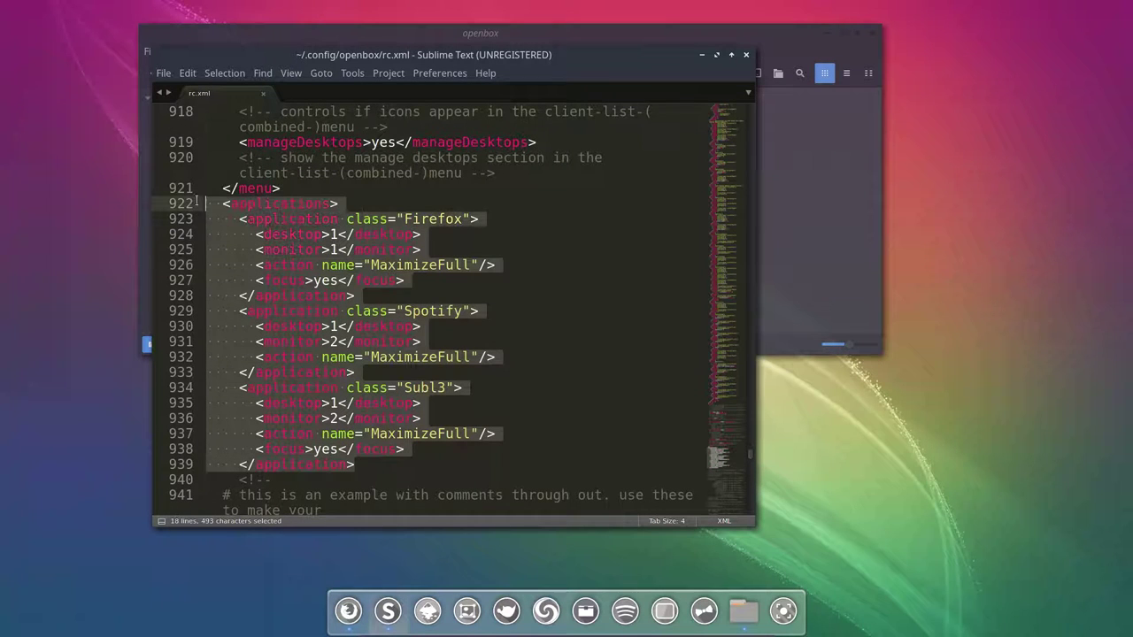
pyautogui.click(358, 249)
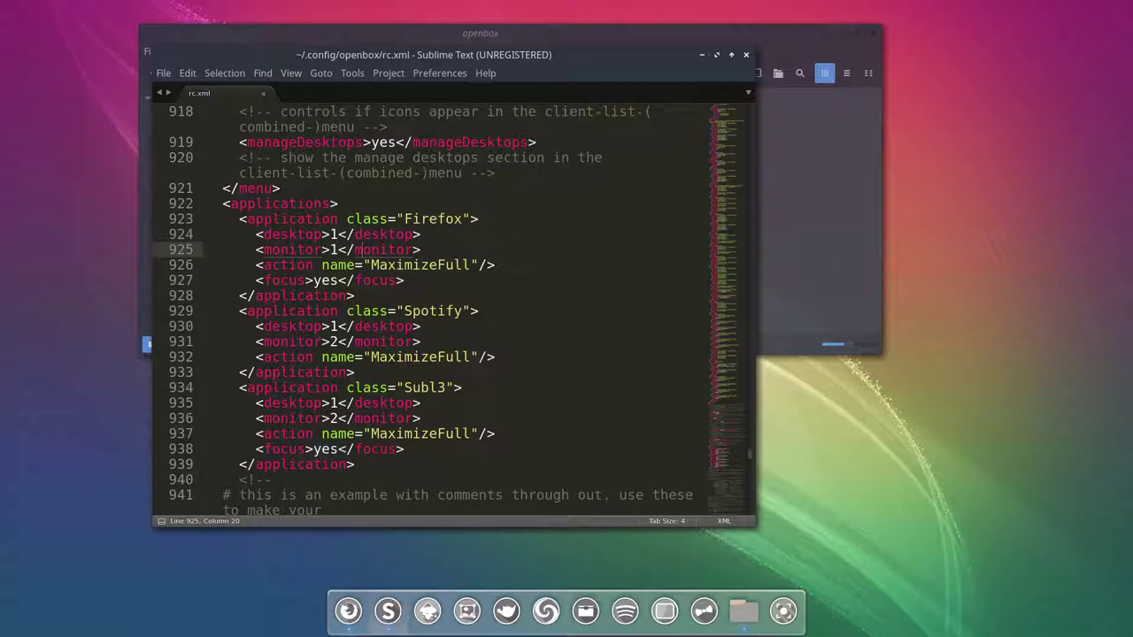
# Step: Inspect the Firefox rule's class name, desktop, monitor and focus settings
pyautogui.moveTo(404, 219); pyautogui.dragTo(469, 218)
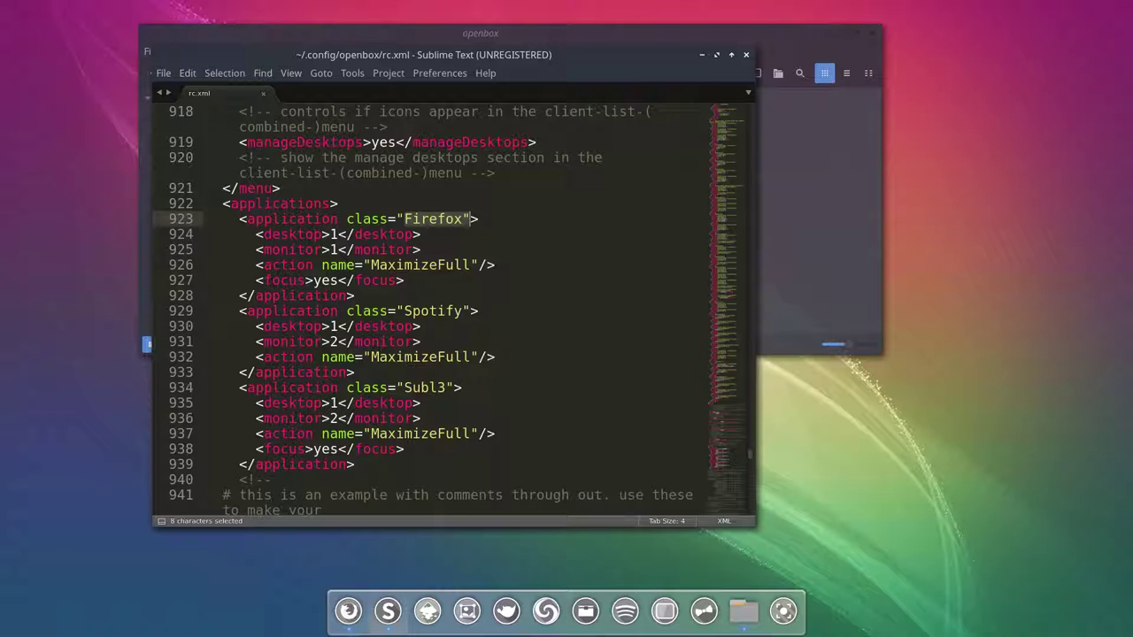
pyautogui.moveTo(296, 233); pyautogui.dragTo(433, 264)
pyautogui.click(326, 282)
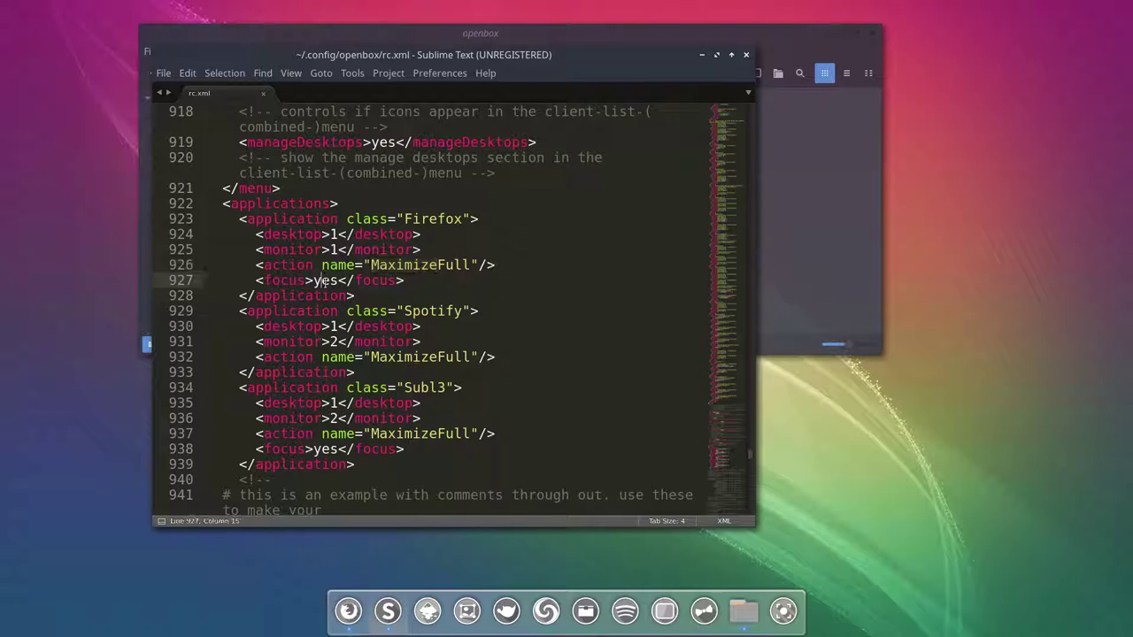
pyautogui.click(420, 219)
pyautogui.click(314, 234)
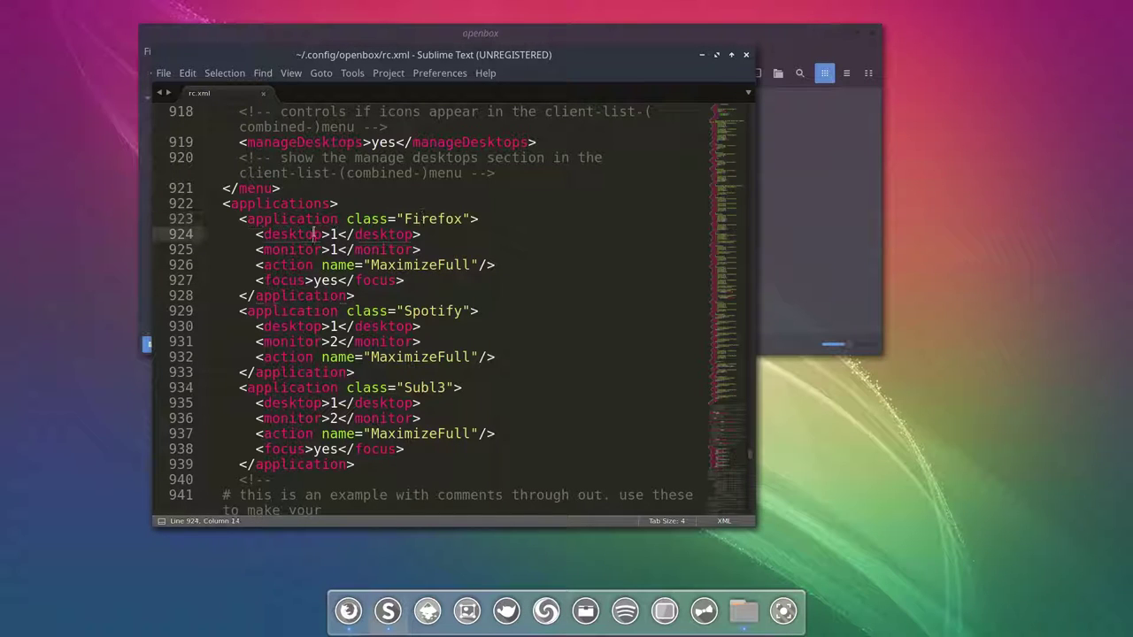
pyautogui.click(308, 249)
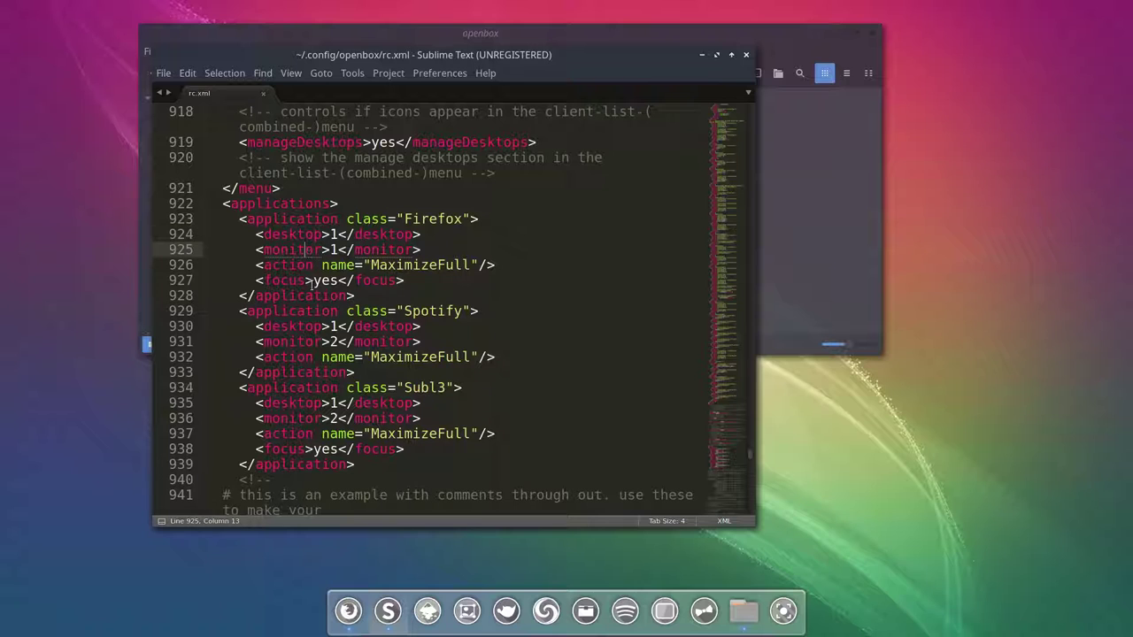
pyautogui.click(306, 326)
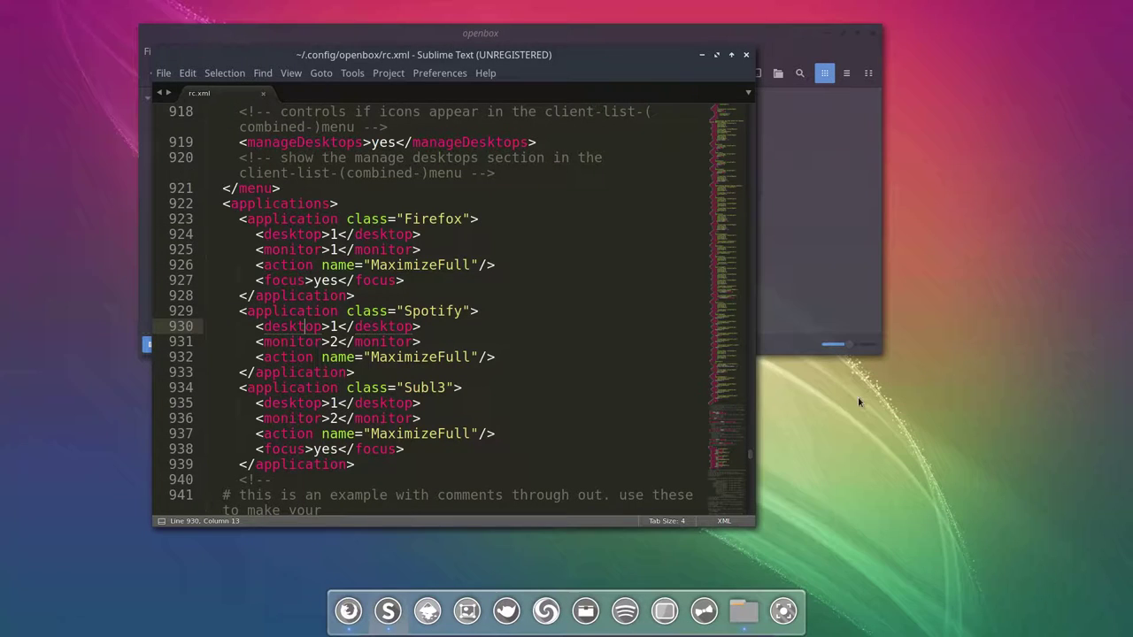
pyautogui.scroll(-1, 897, 433)
pyautogui.scroll(1, 897, 434)
pyautogui.scroll(-1, 897, 438)
pyautogui.scroll(1, 897, 438)
pyautogui.scroll(-1, 897, 438)
pyautogui.scroll(1, 897, 438)
pyautogui.moveTo(329, 342); pyautogui.dragTo(348, 345)
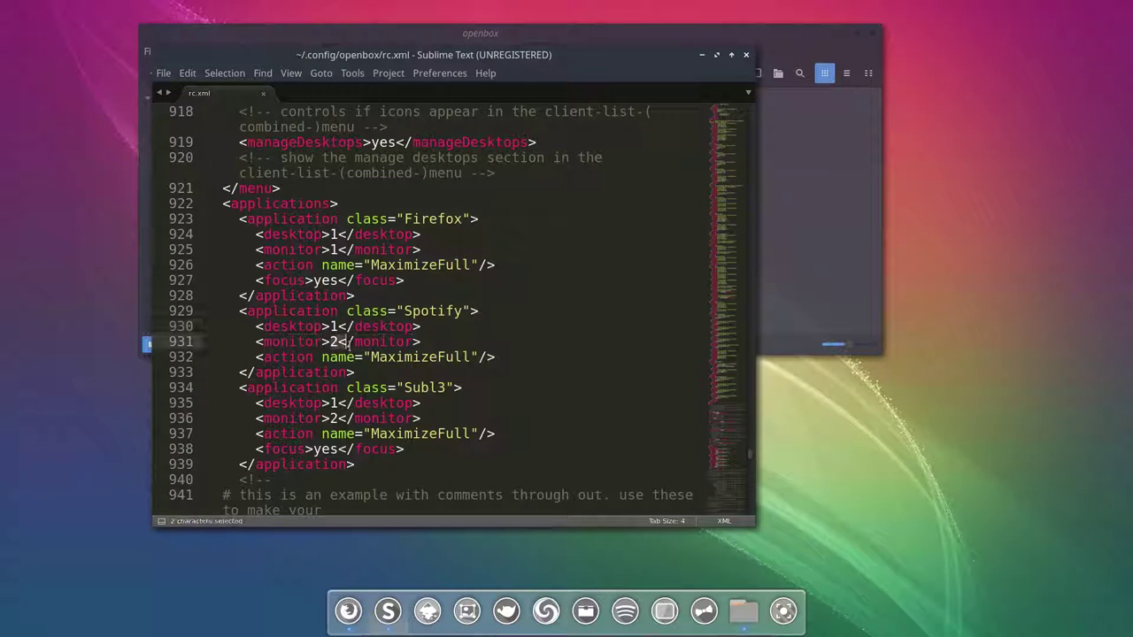
pyautogui.moveTo(403, 310); pyautogui.dragTo(464, 310)
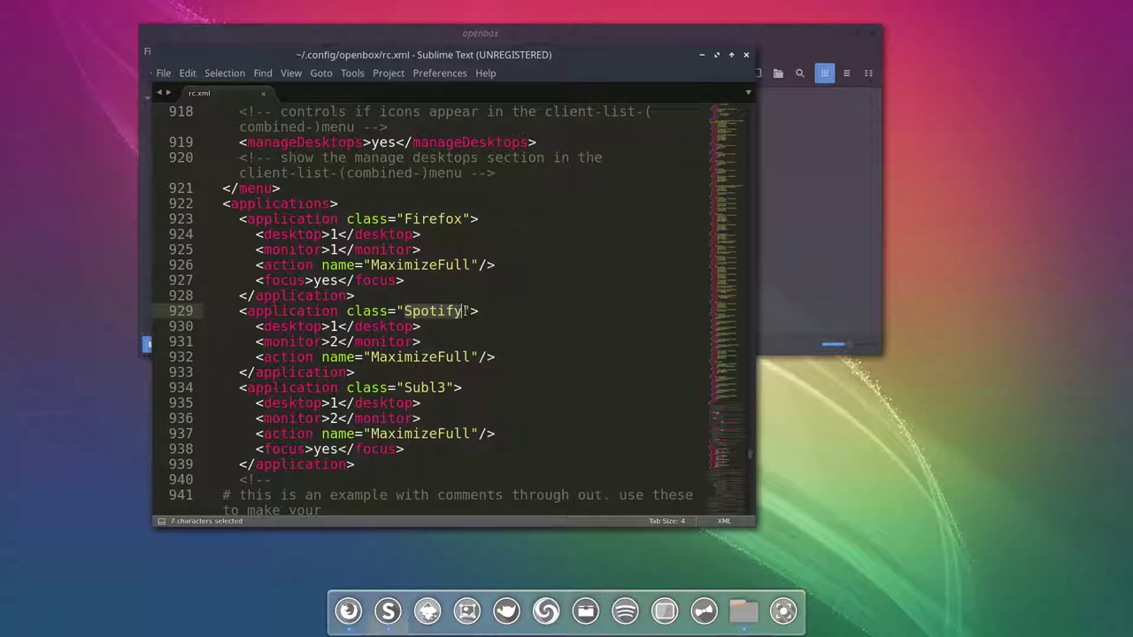
pyautogui.moveTo(370, 356); pyautogui.dragTo(473, 357)
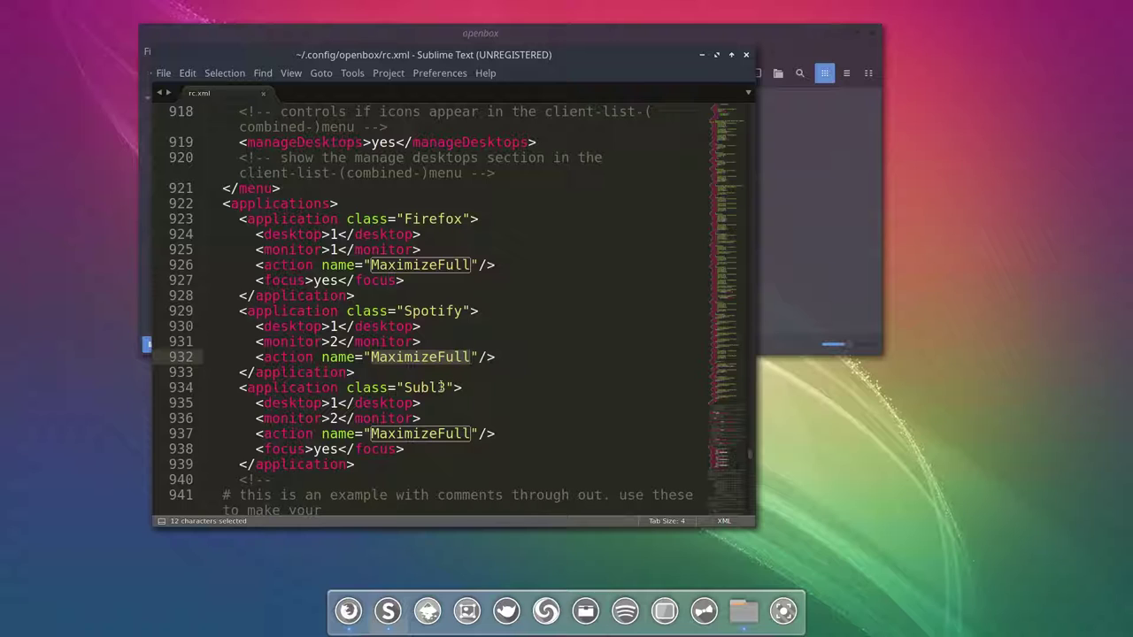
pyautogui.moveTo(346, 311); pyautogui.dragTo(469, 311)
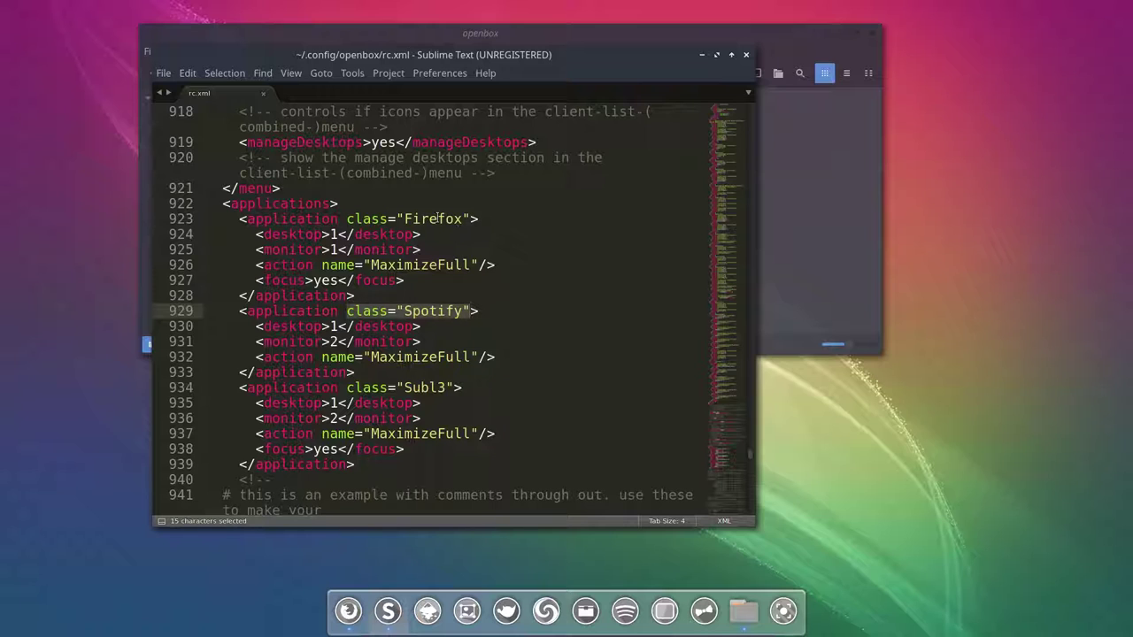
pyautogui.click(436, 220)
pyautogui.click(343, 235)
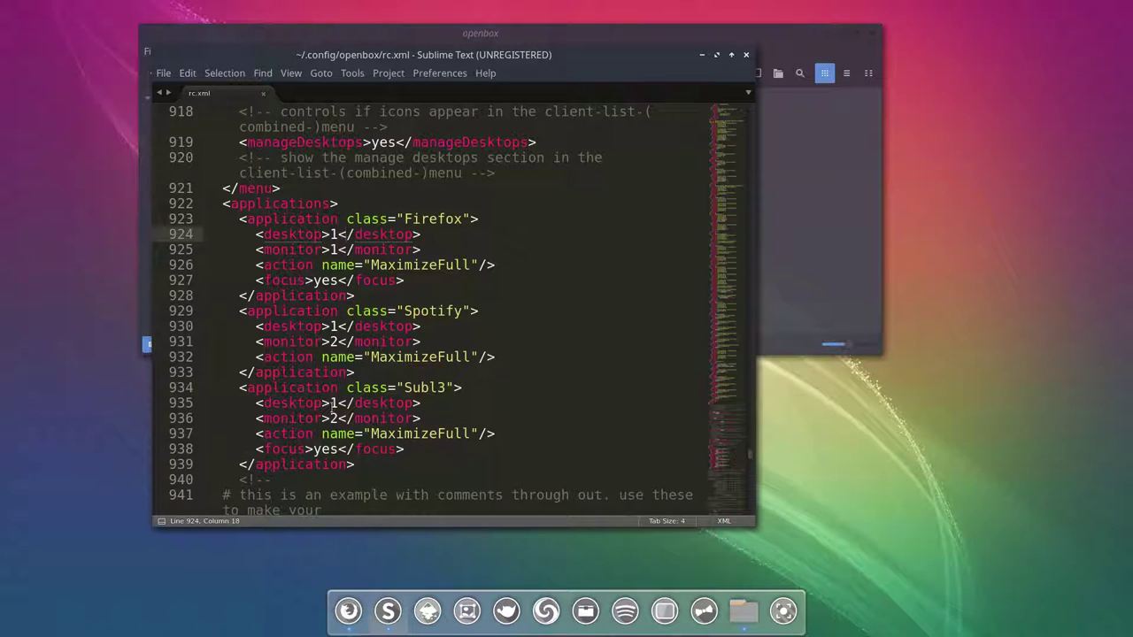
# Step: Scroll to the top of rc.xml, close the editor, and select menu.xml in Nemo
pyautogui.scroll(5, 331, 406)
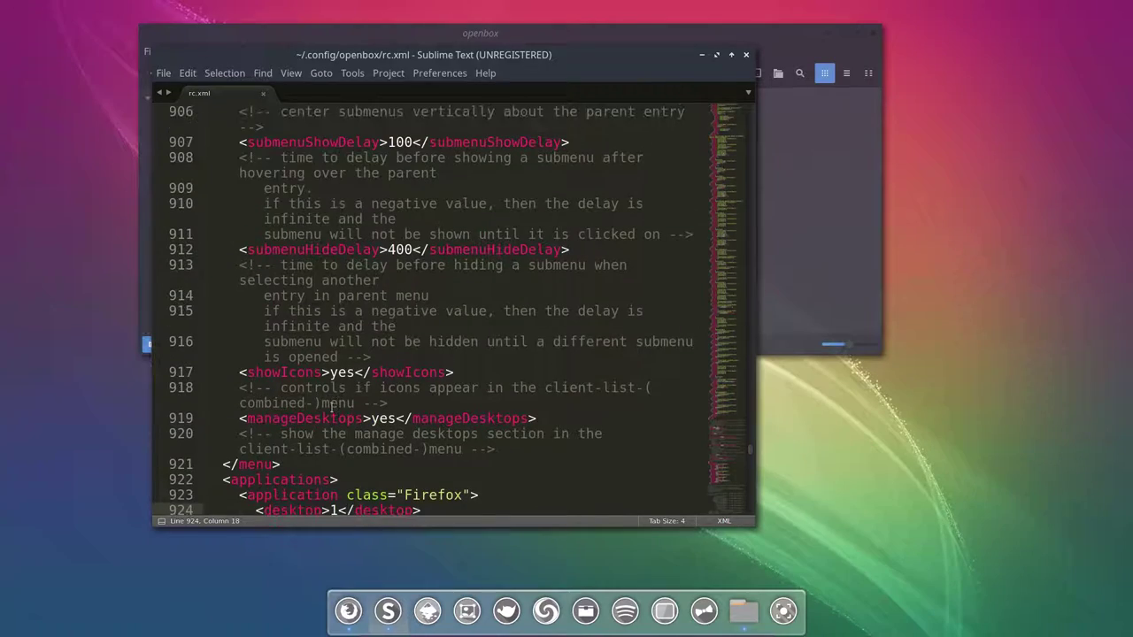
pyautogui.scroll(20, 509, 353)
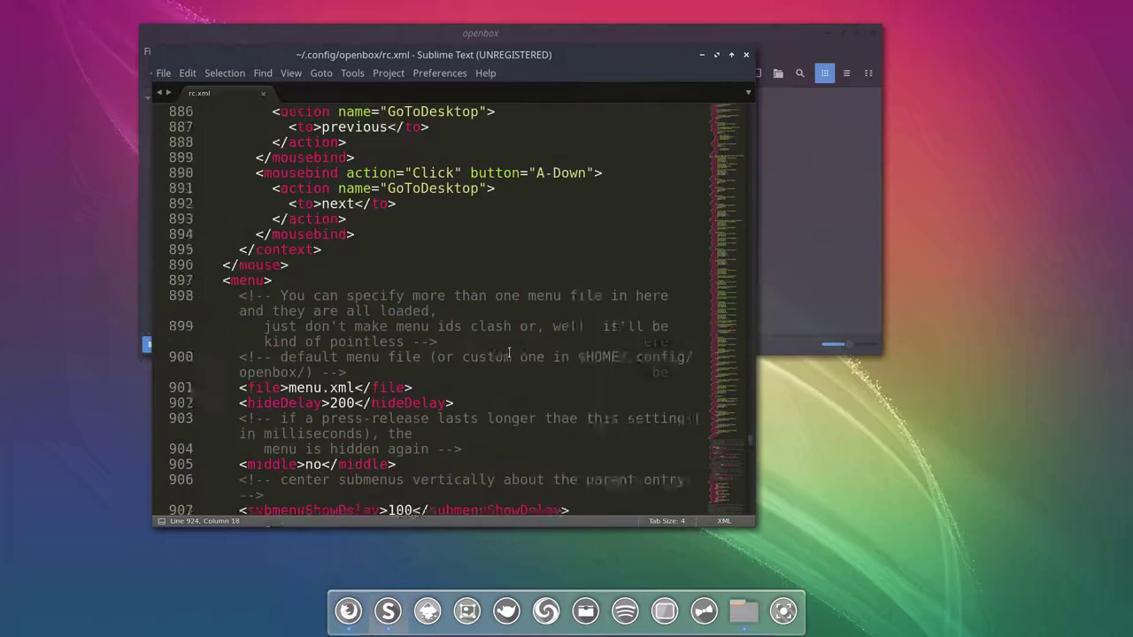
pyautogui.scroll(20, 631, 337)
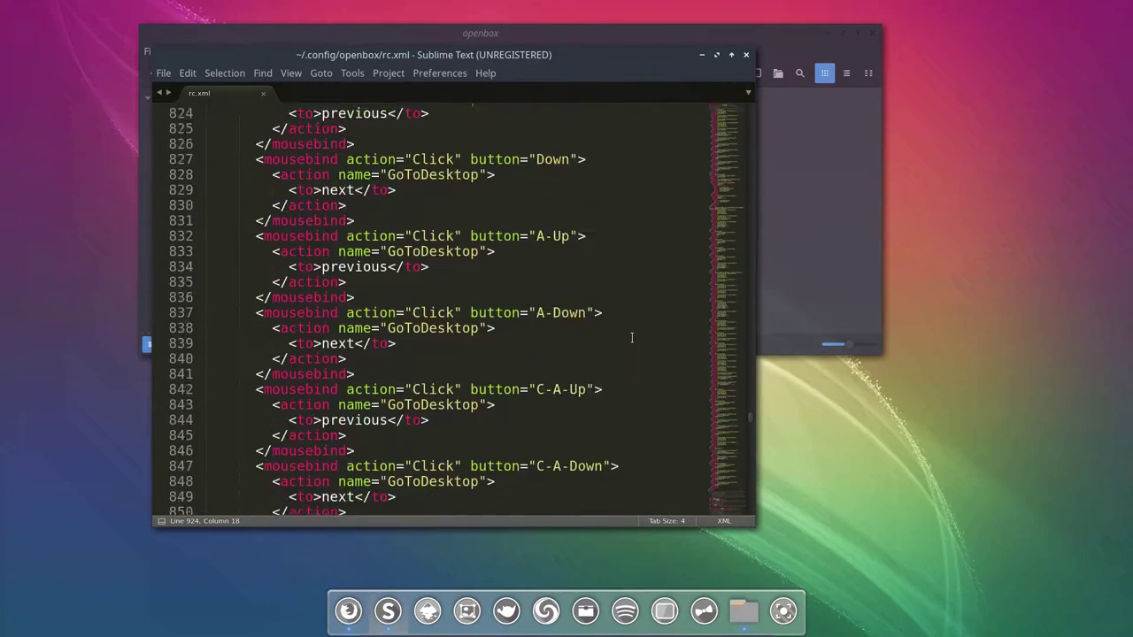
pyautogui.scroll(20, 631, 337)
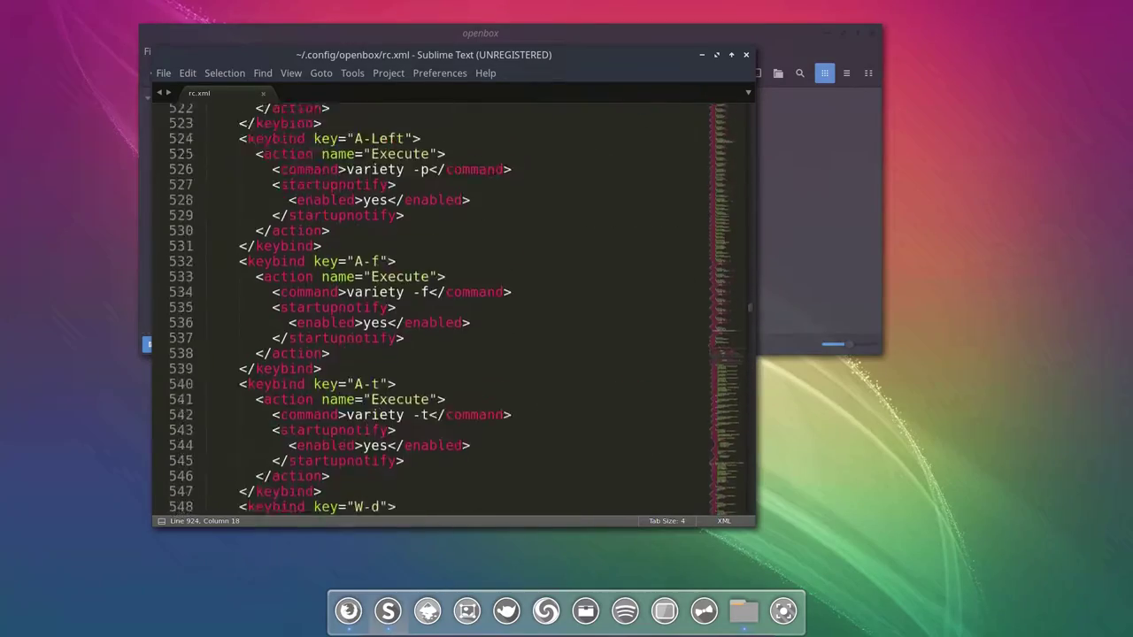
pyautogui.scroll(20, 630, 338)
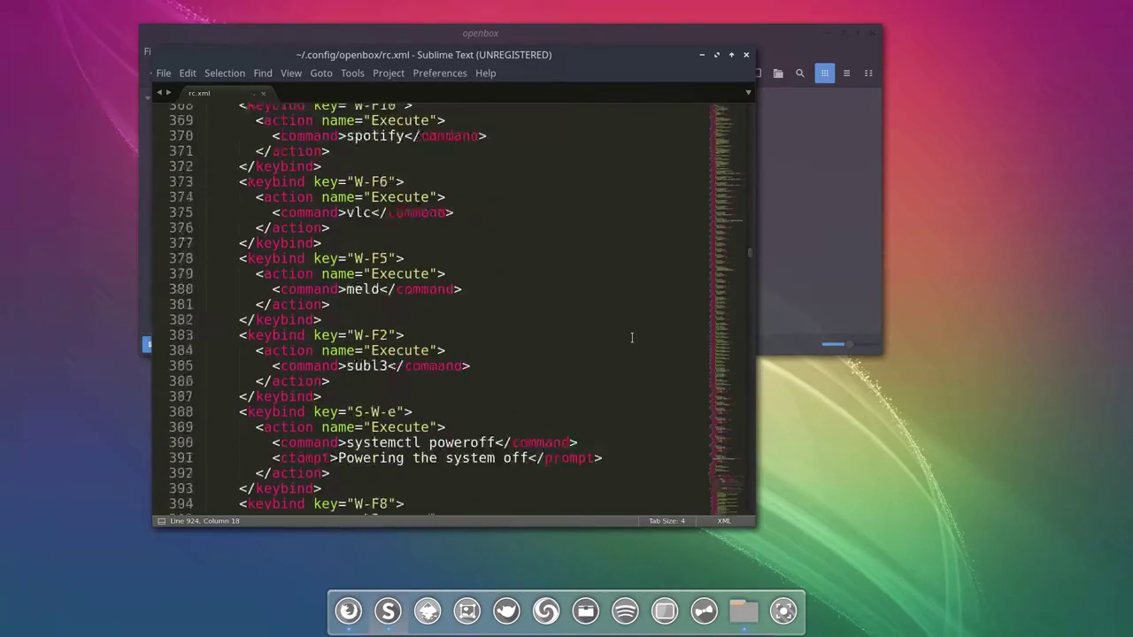
pyautogui.scroll(20, 631, 337)
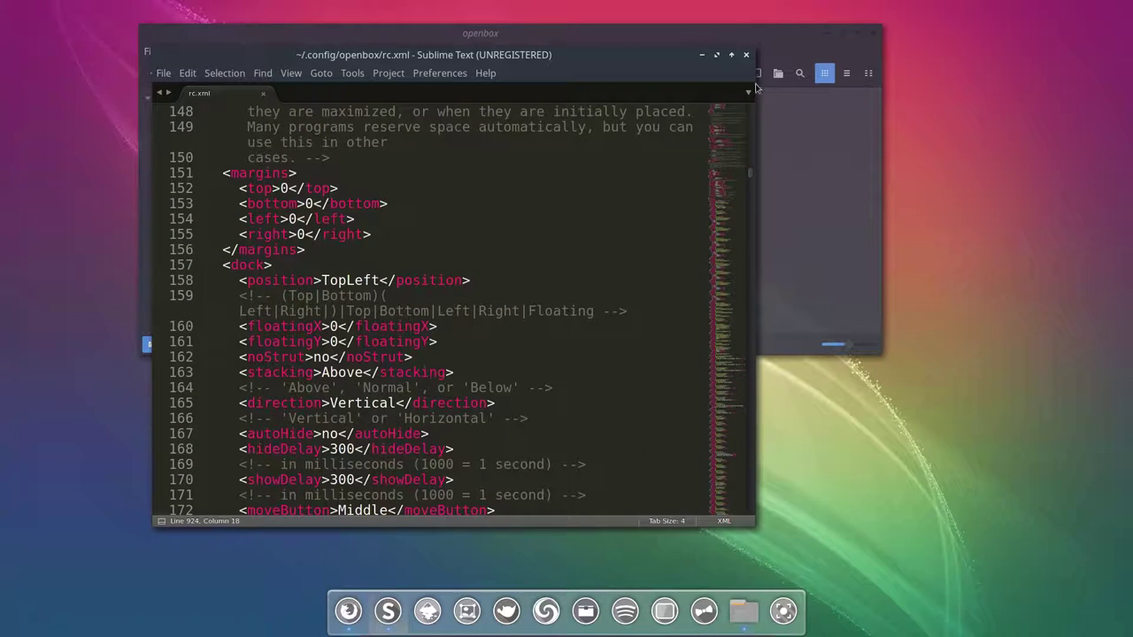
pyautogui.click(745, 55)
pyautogui.click(602, 239)
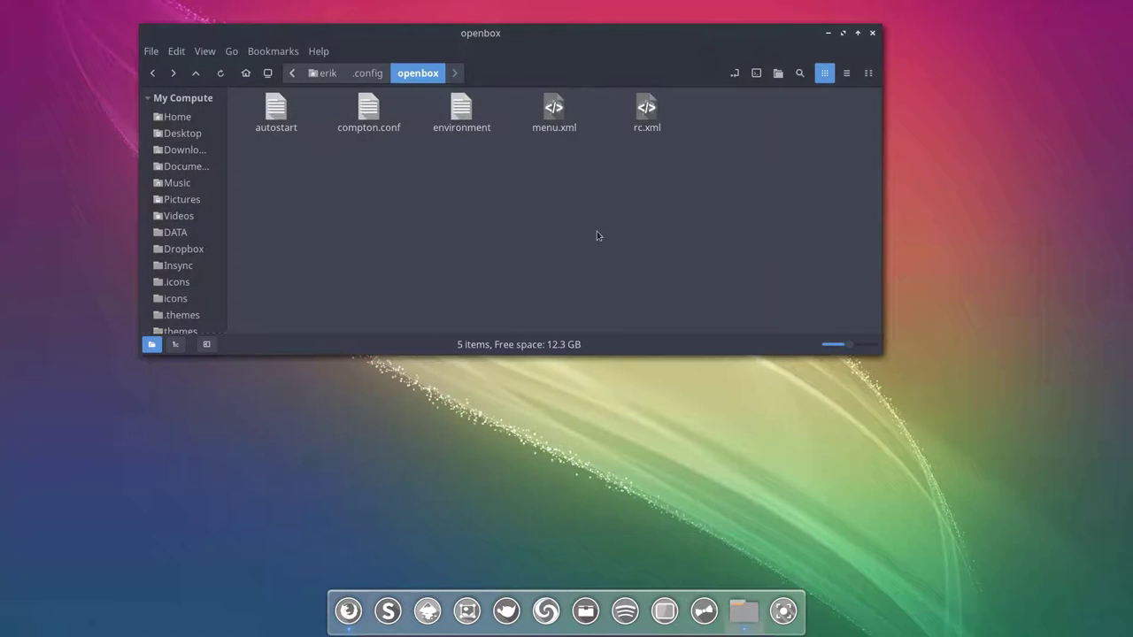
# Step: Skim menu.xml, hide the editor, then go up to .config and select obmenu-generator
pyautogui.doubleClick(554, 111)
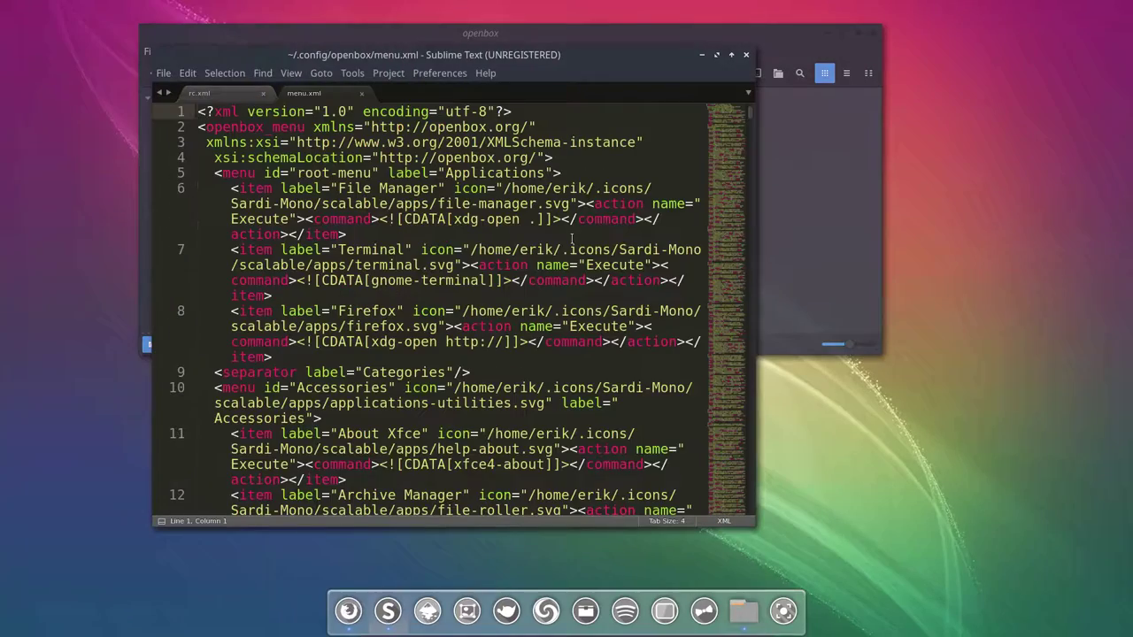
pyautogui.scroll(-9, 412, 295)
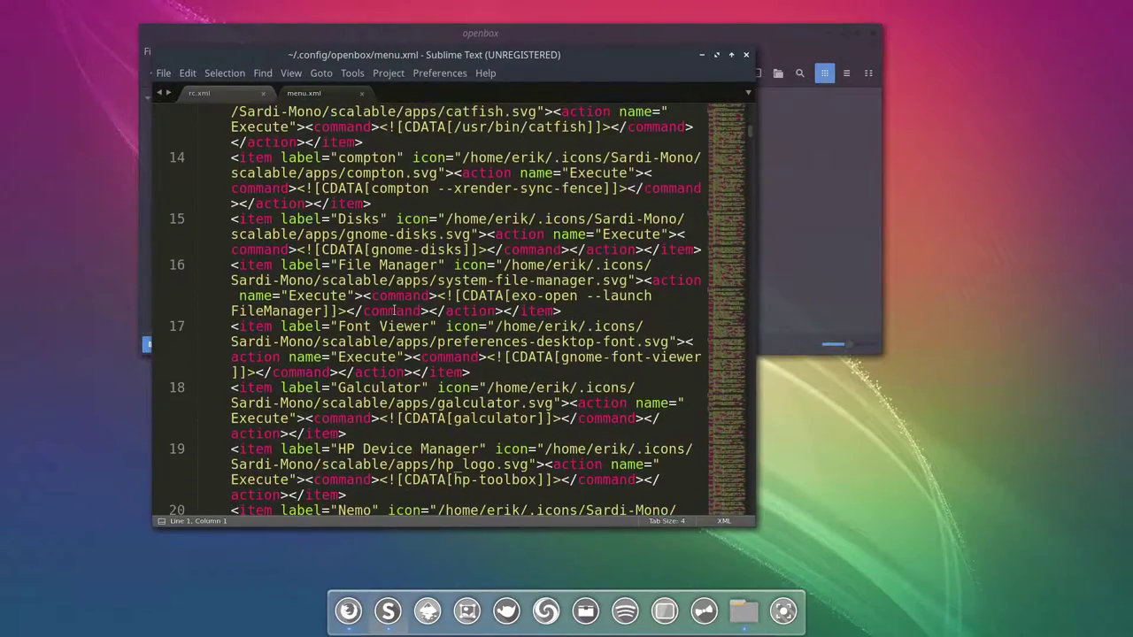
pyautogui.scroll(-10, 393, 311)
pyautogui.scroll(-15, 393, 309)
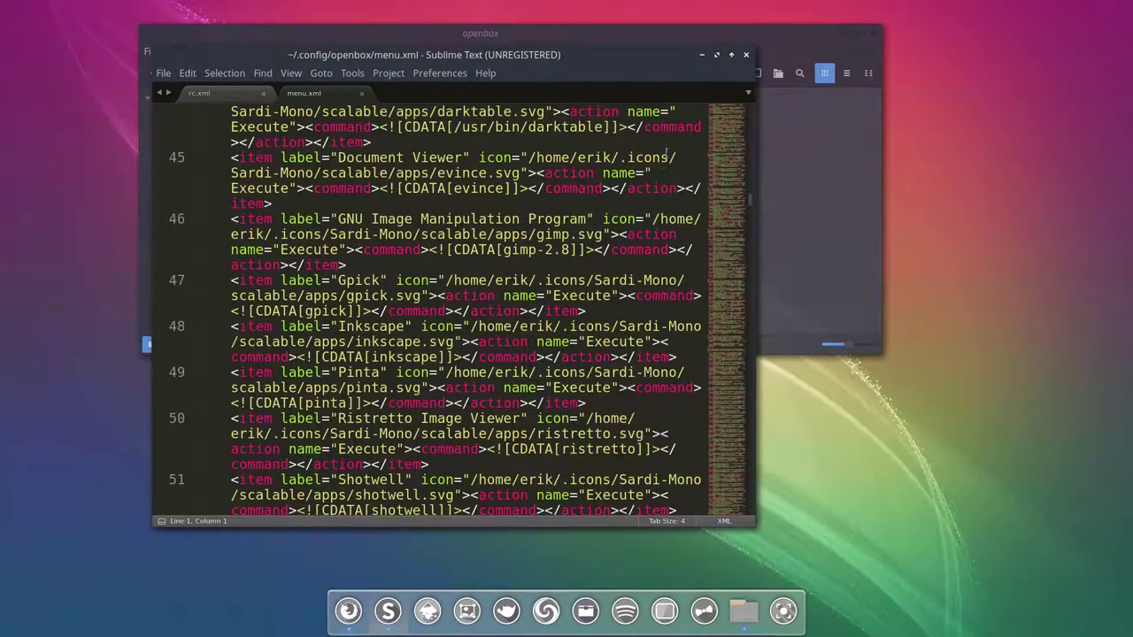
pyautogui.click(746, 55)
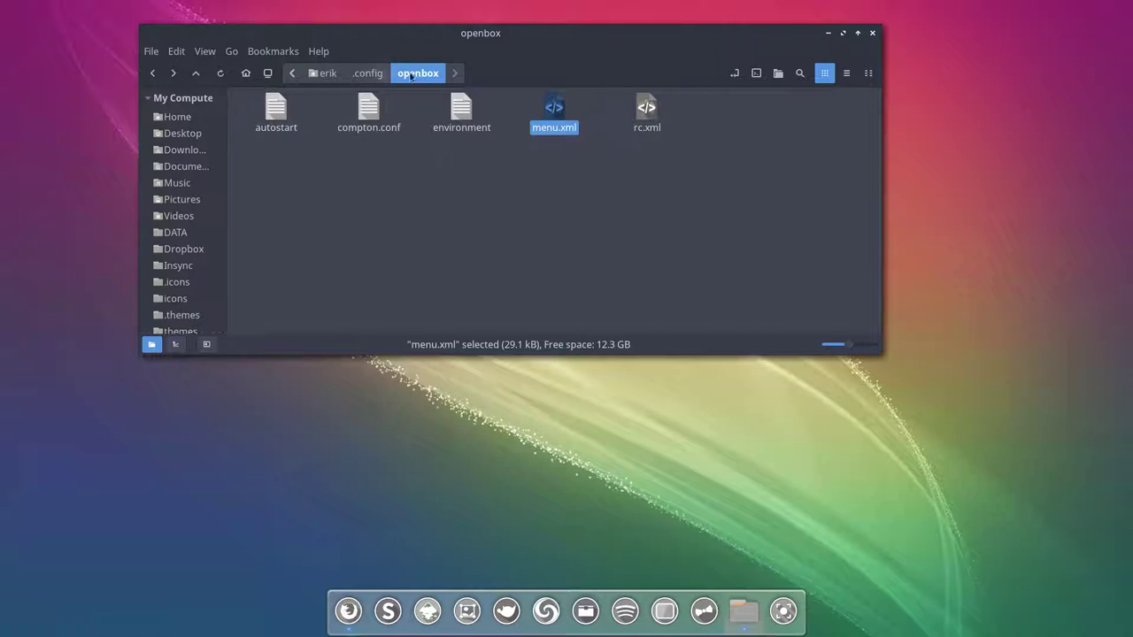
pyautogui.click(371, 75)
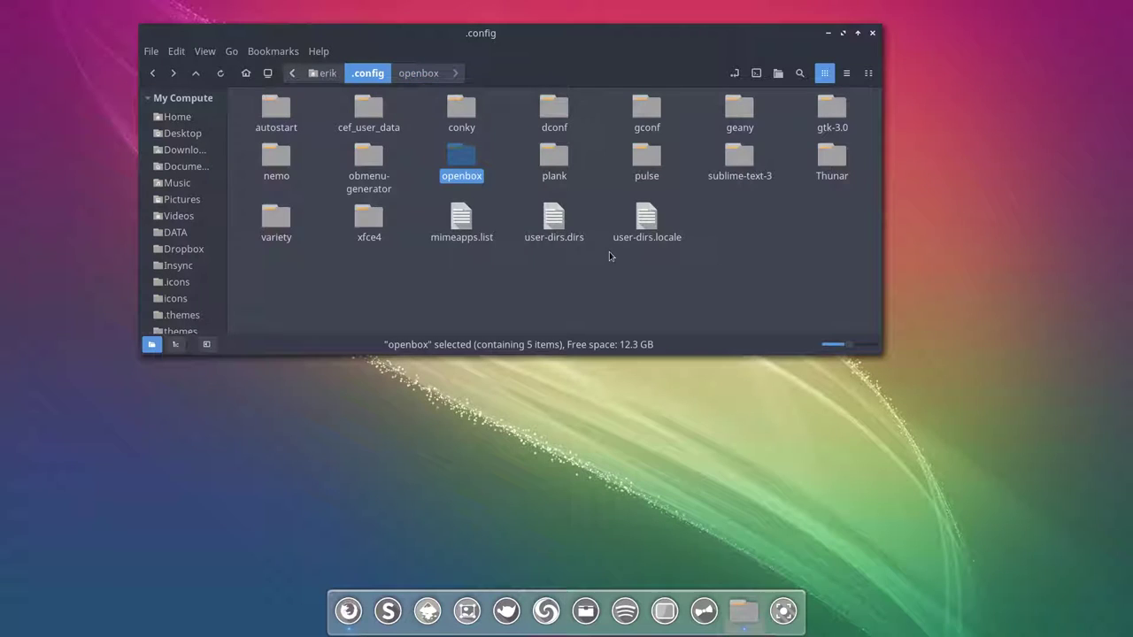
pyautogui.click(371, 159)
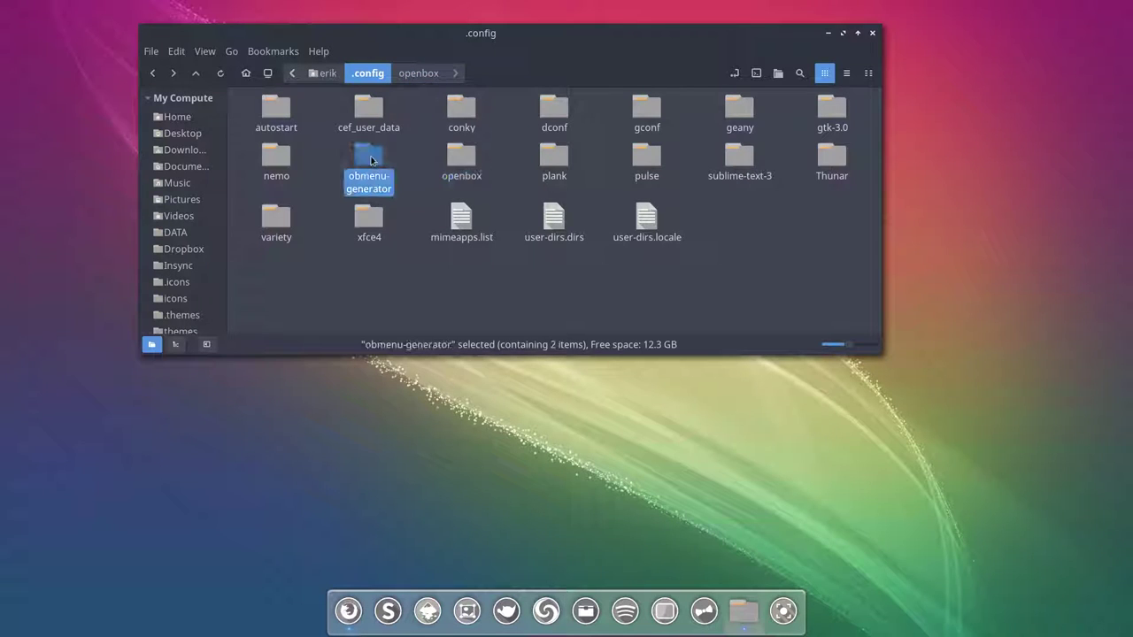
# Step: Enter the obmenu-generator folder and open config.pl in Sublime Text
pyautogui.doubleClick(372, 159)
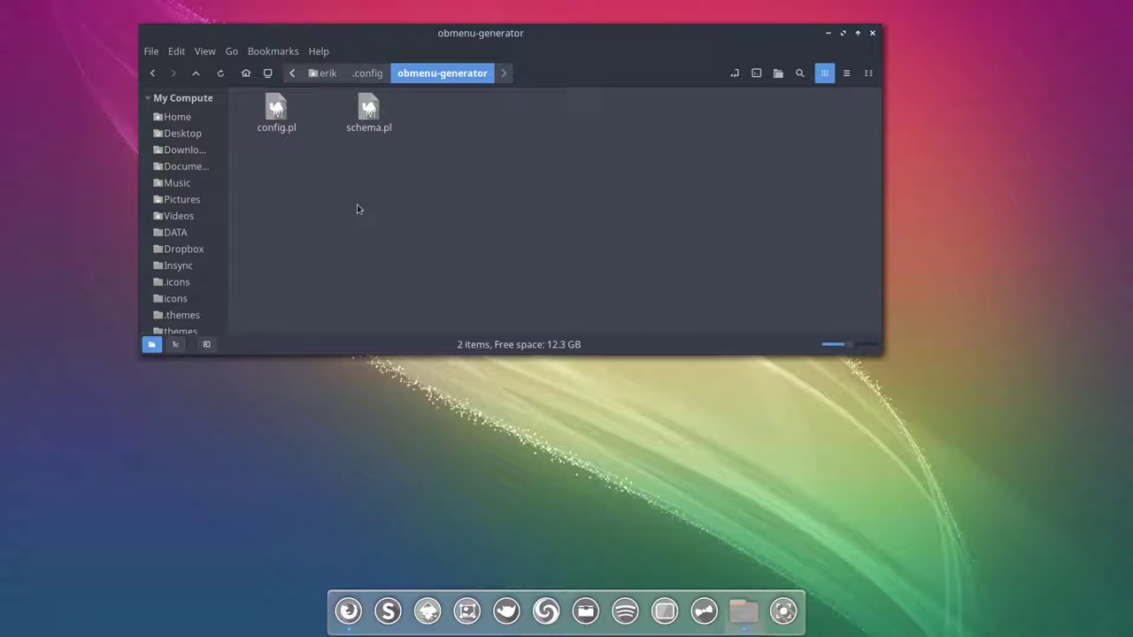
pyautogui.click(280, 115)
pyautogui.doubleClick(279, 115)
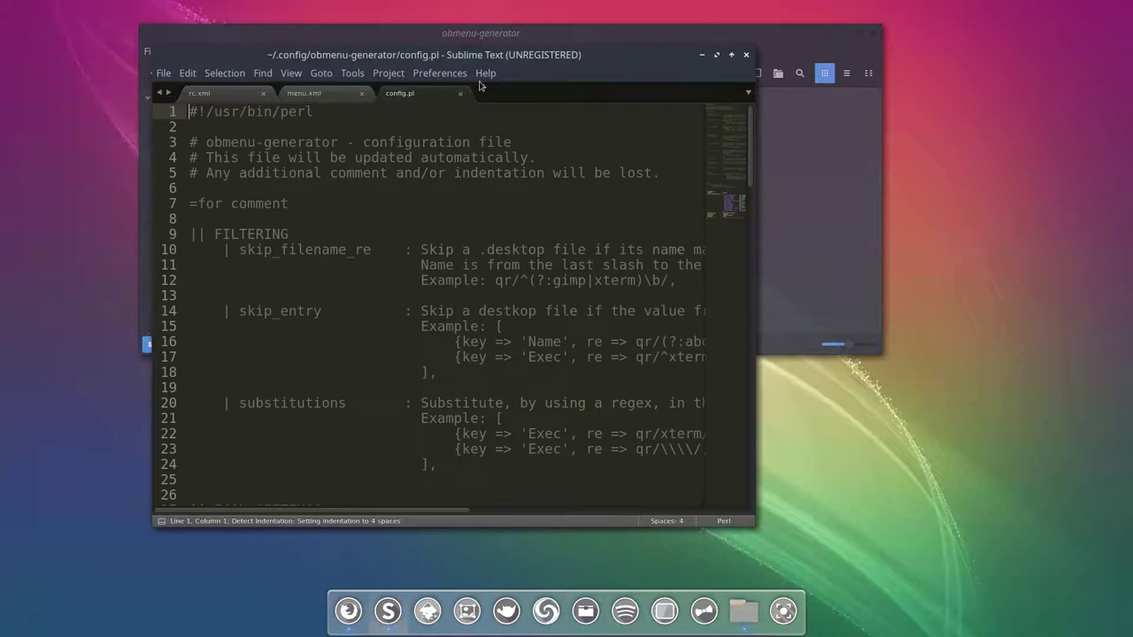
# Step: Maximize the editor and highlight config.pl's editor setting, subl3, on line 76
pyautogui.doubleClick(490, 56)
pyautogui.scroll(-7, 279, 258)
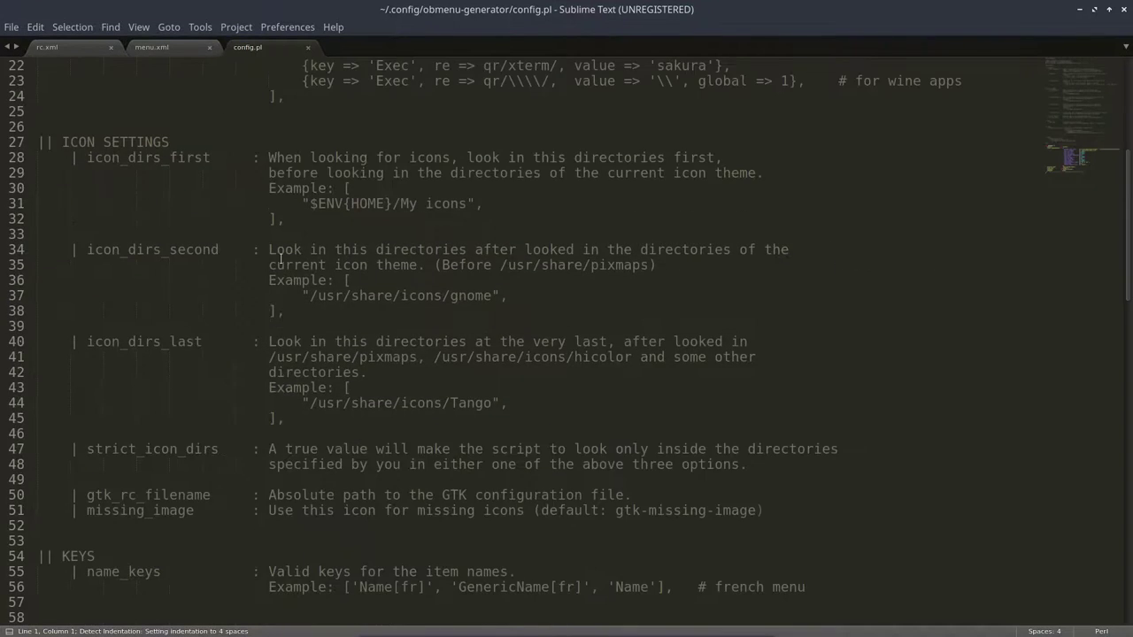
pyautogui.scroll(-15, 279, 258)
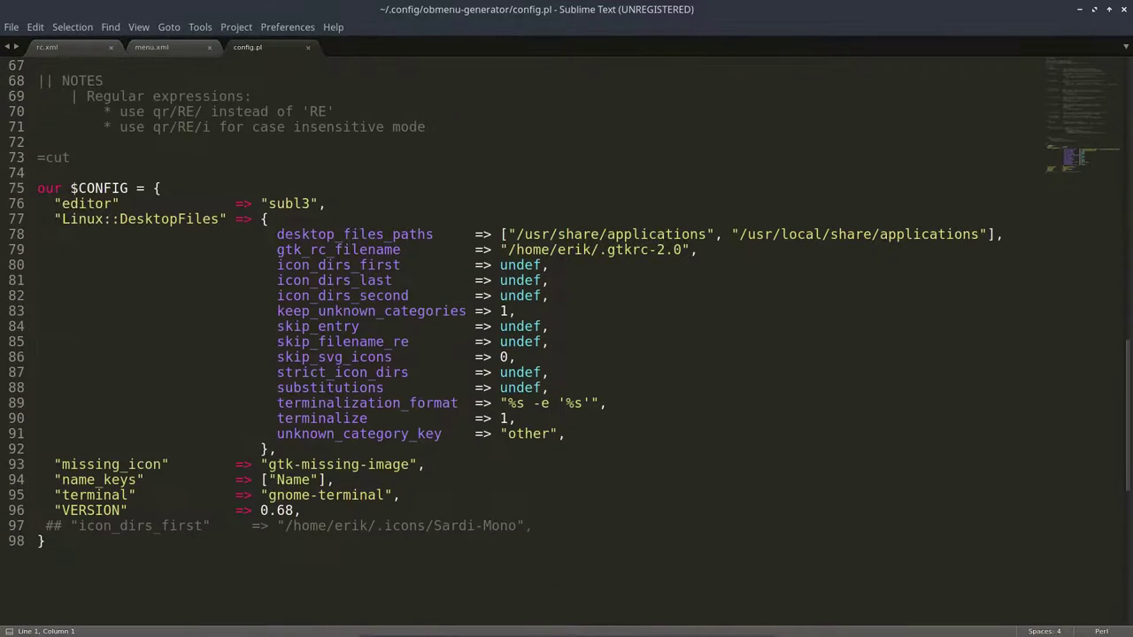
pyautogui.click(61, 204)
pyautogui.doubleClick(61, 203)
pyautogui.moveTo(269, 203); pyautogui.dragTo(316, 204)
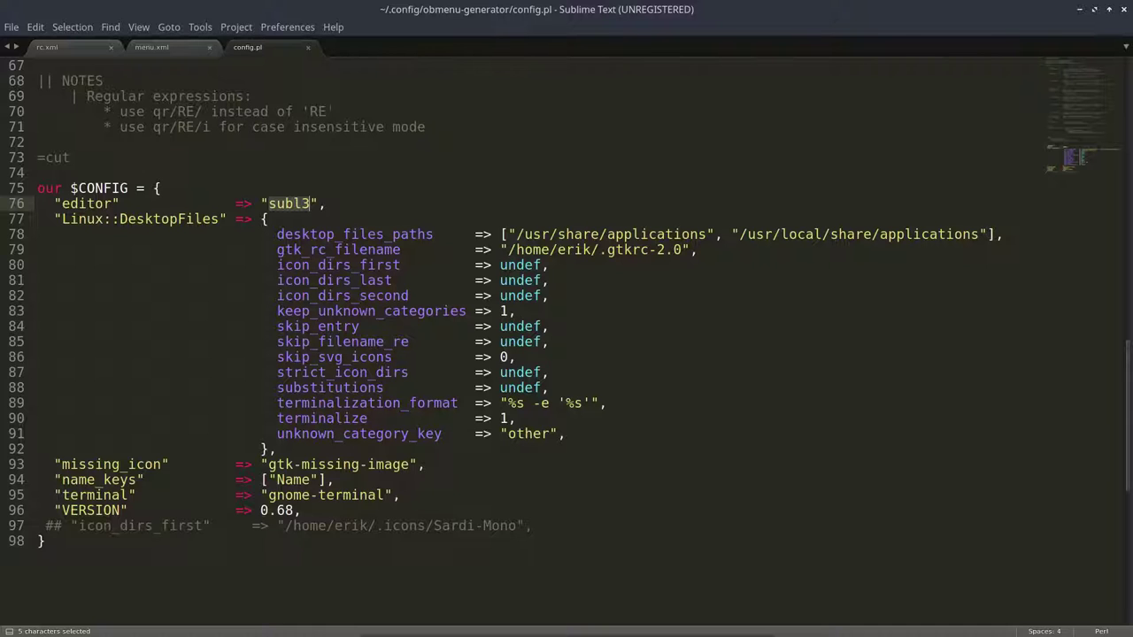
# Step: Highlight the gnome-terminal value of the terminal setting on line 95
pyautogui.scroll(-1, 298, 268)
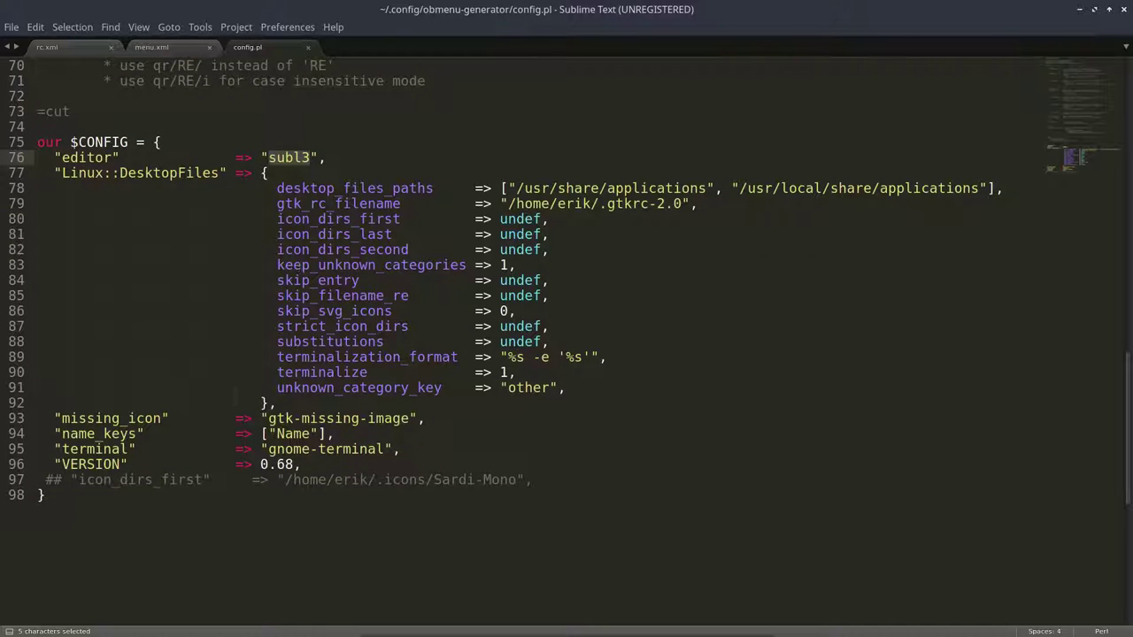
pyautogui.scroll(-1, 327, 218)
pyautogui.moveTo(84, 402); pyautogui.dragTo(114, 402)
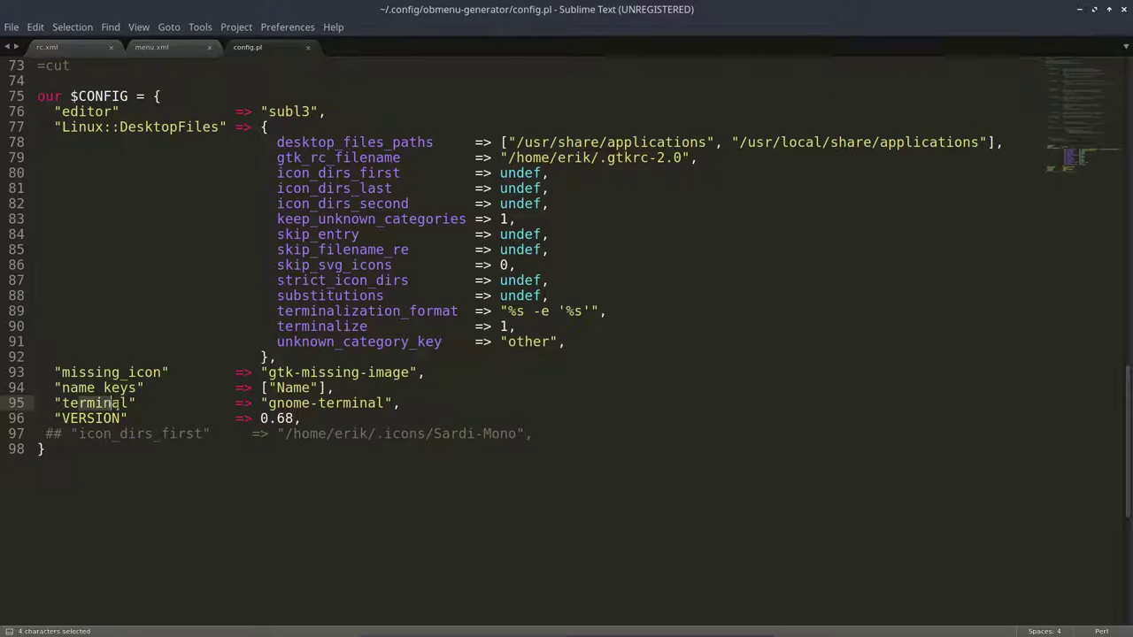
pyautogui.moveTo(269, 402); pyautogui.dragTo(385, 402)
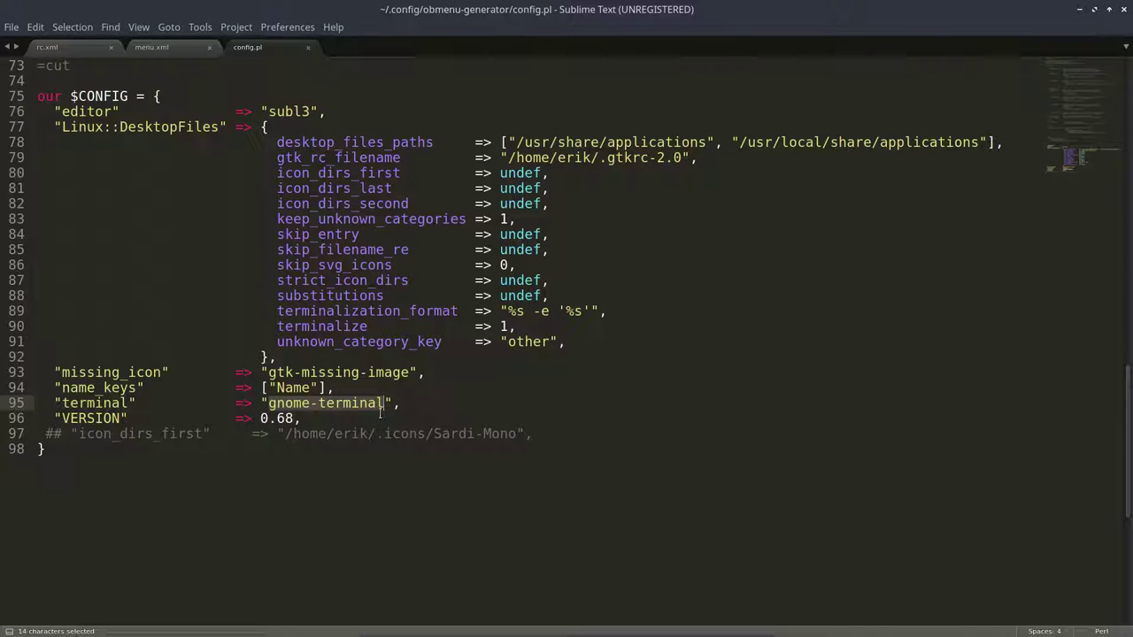
pyautogui.scroll(2, 381, 412)
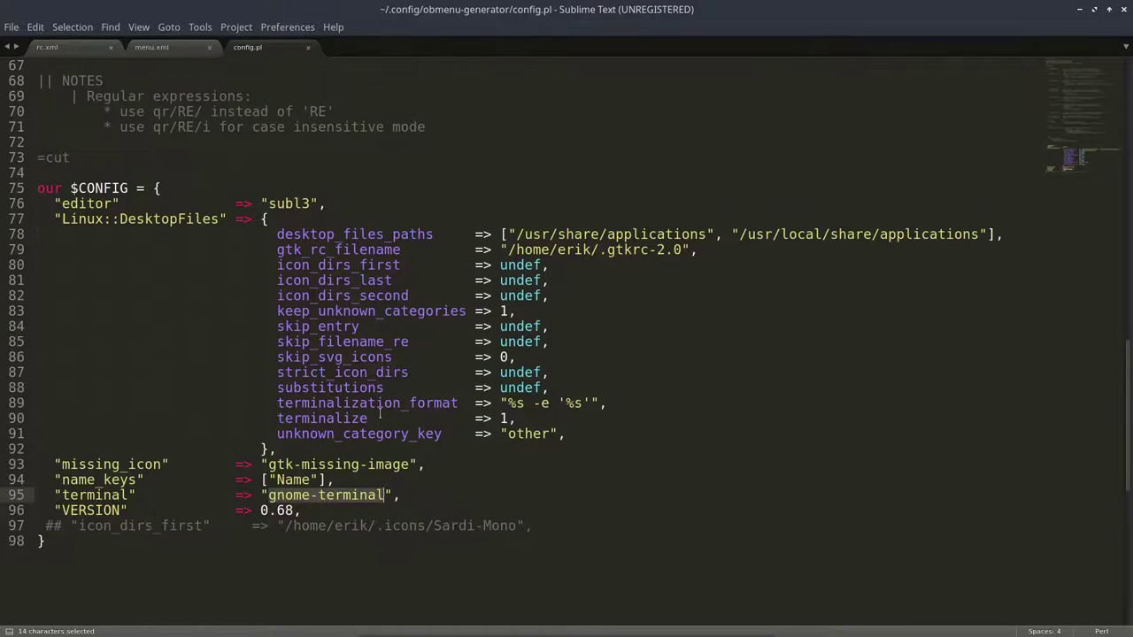
pyautogui.scroll(3, 381, 414)
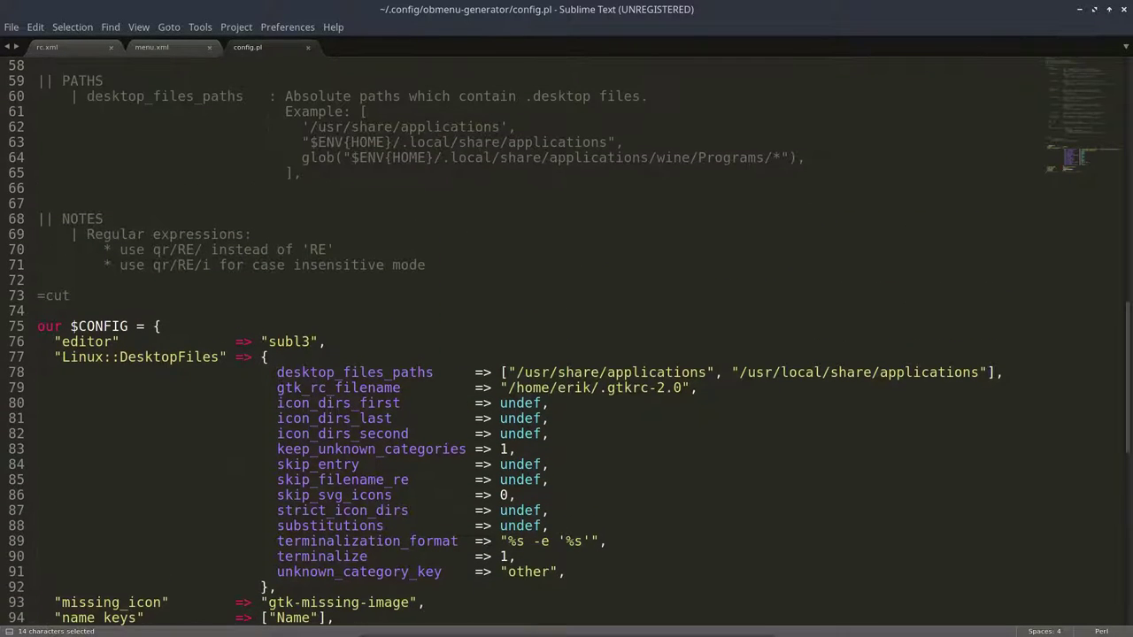
# Step: Close the config.pl, menu.xml and rc.xml tabs and select schema.pl in Nemo
pyautogui.click(308, 46)
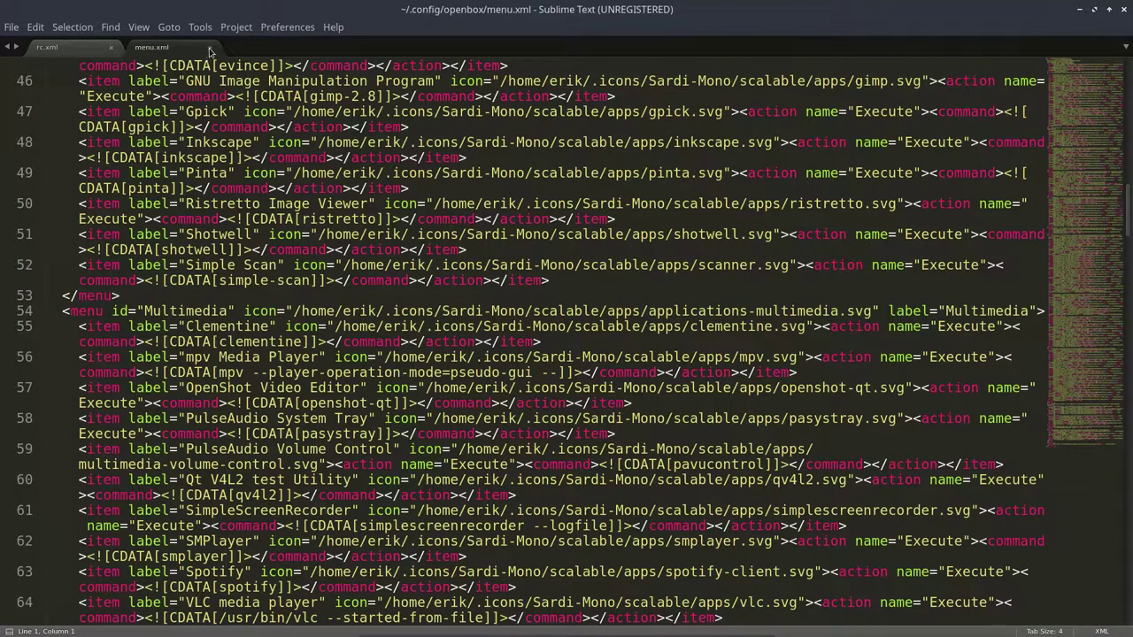
pyautogui.click(210, 47)
pyautogui.click(110, 48)
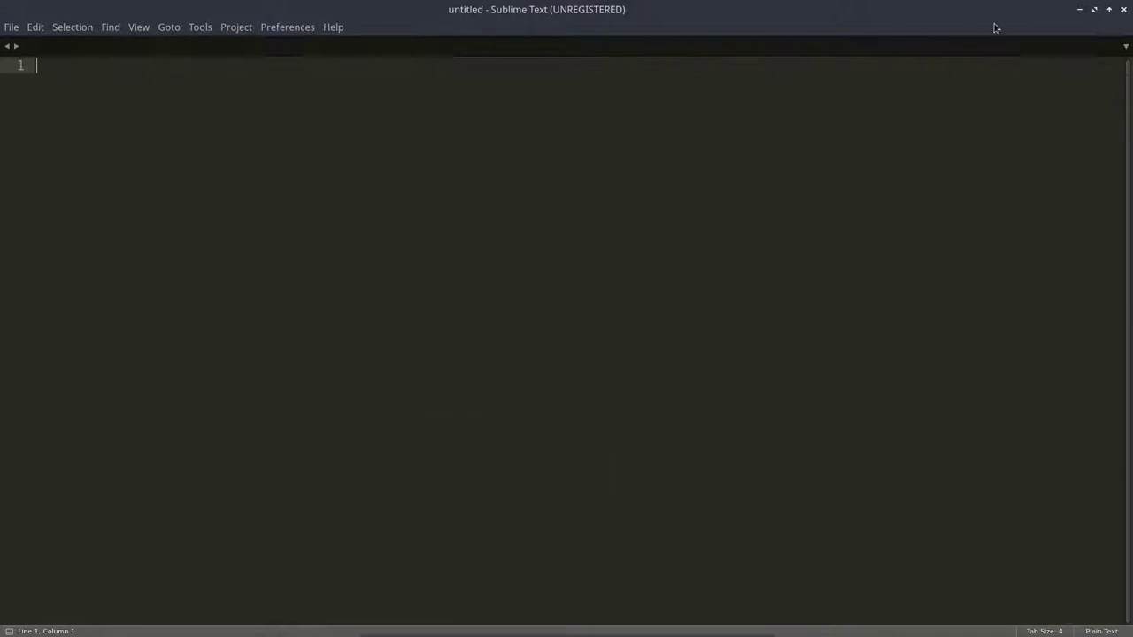
pyautogui.click(1078, 11)
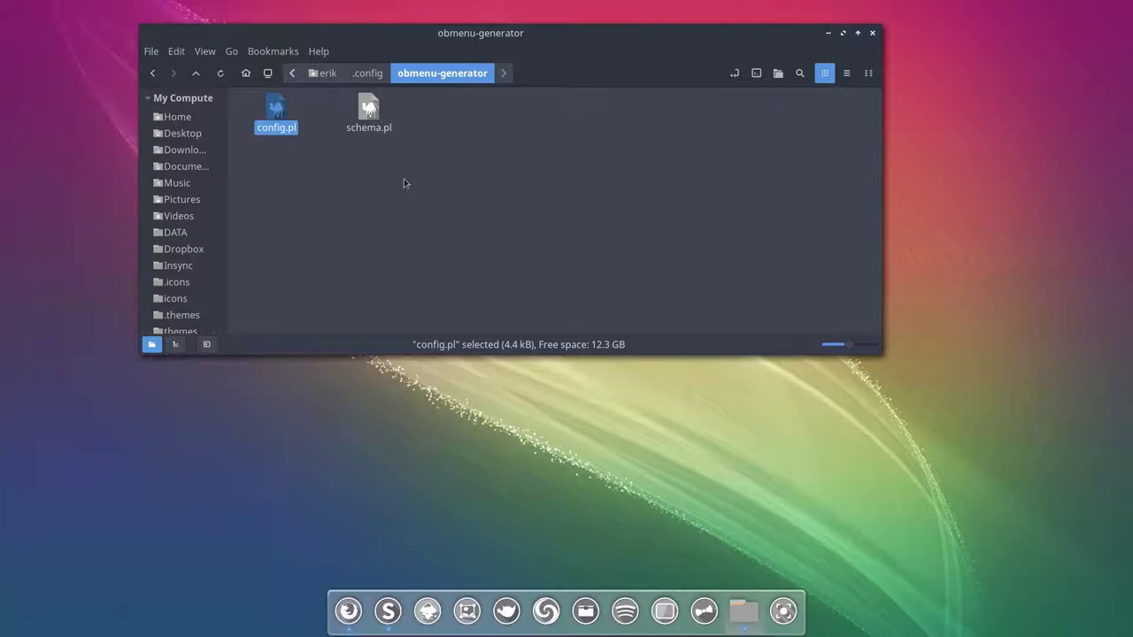
pyautogui.click(370, 111)
# Step: Open schema.pl and review its config.pl require path (line 25) and editor variable (line 28)
pyautogui.doubleClick(370, 112)
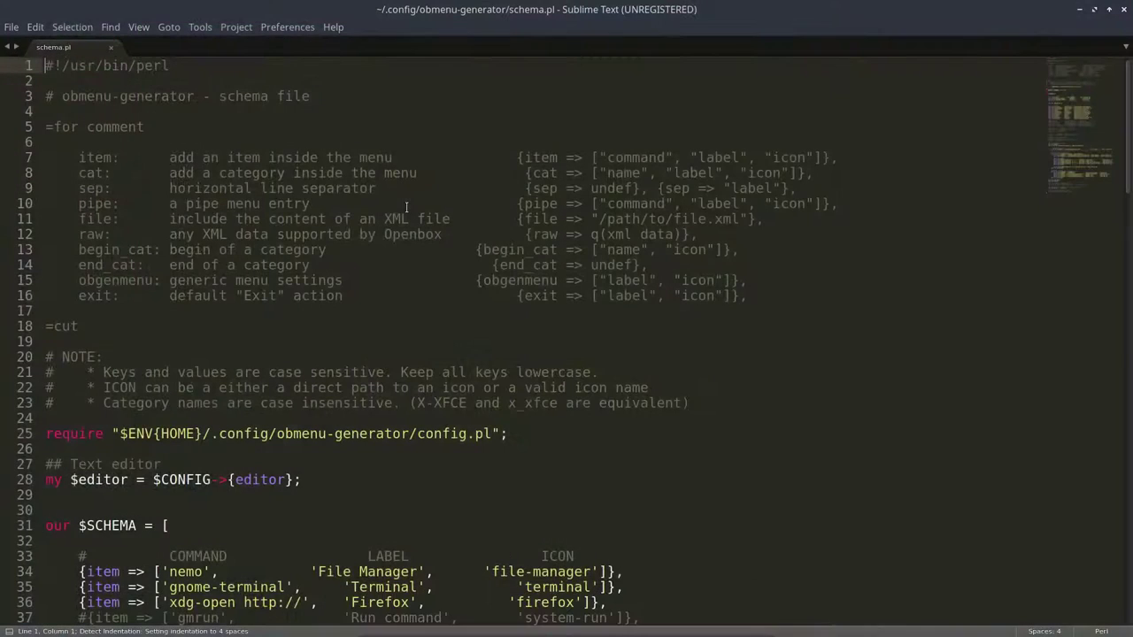
pyautogui.scroll(-3, 266, 319)
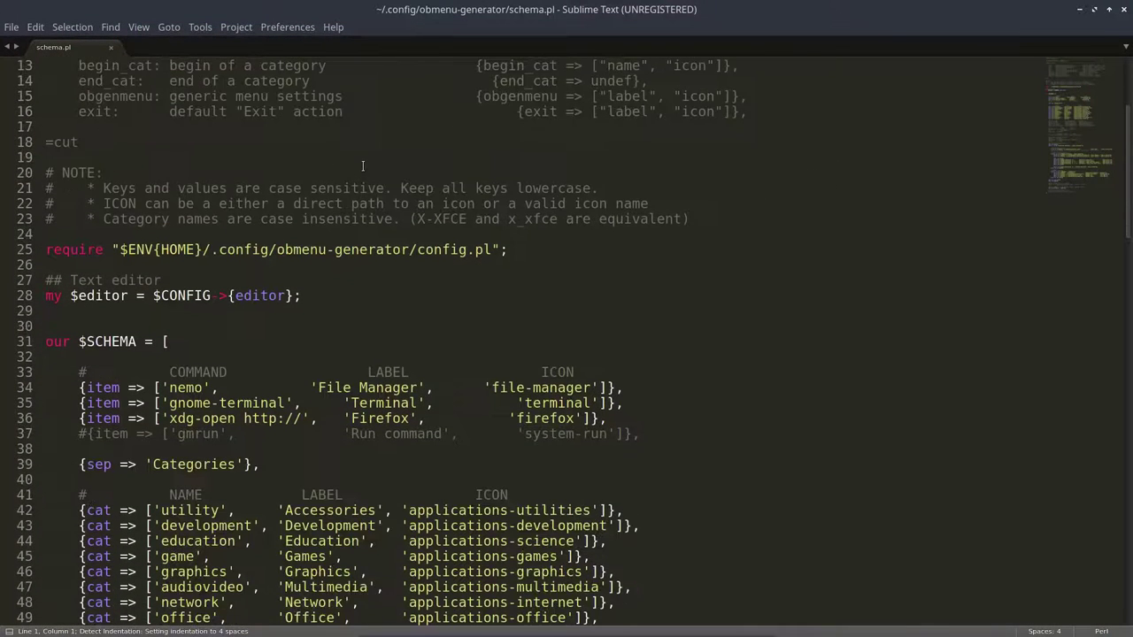
pyautogui.moveTo(34, 296); pyautogui.dragTo(507, 303)
pyautogui.click(225, 296)
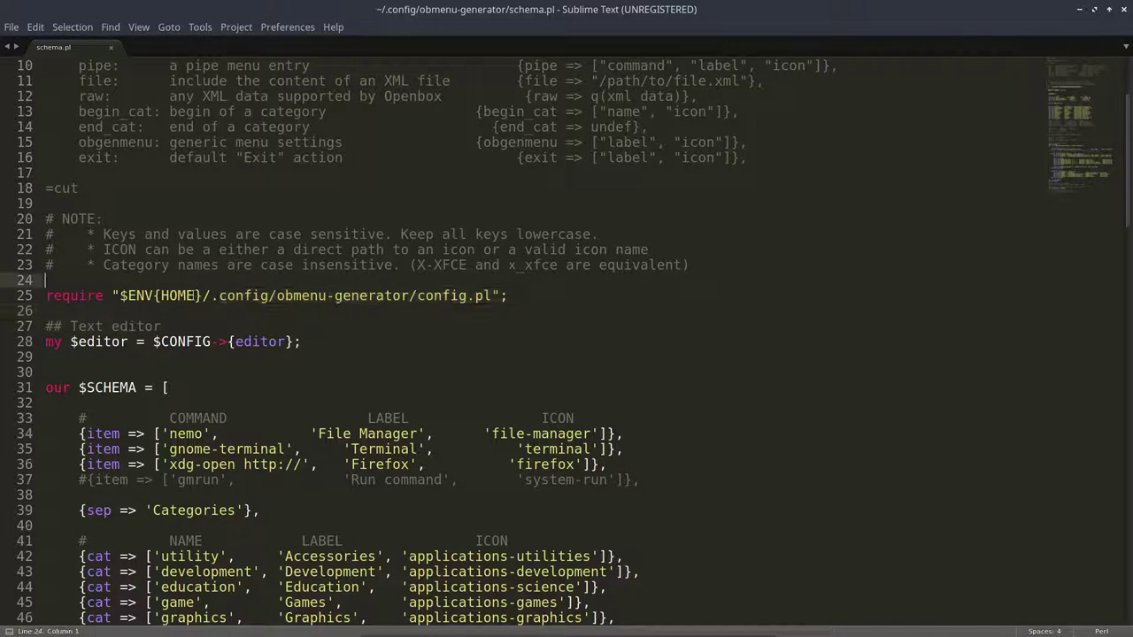
pyautogui.moveTo(225, 296); pyautogui.dragTo(511, 298)
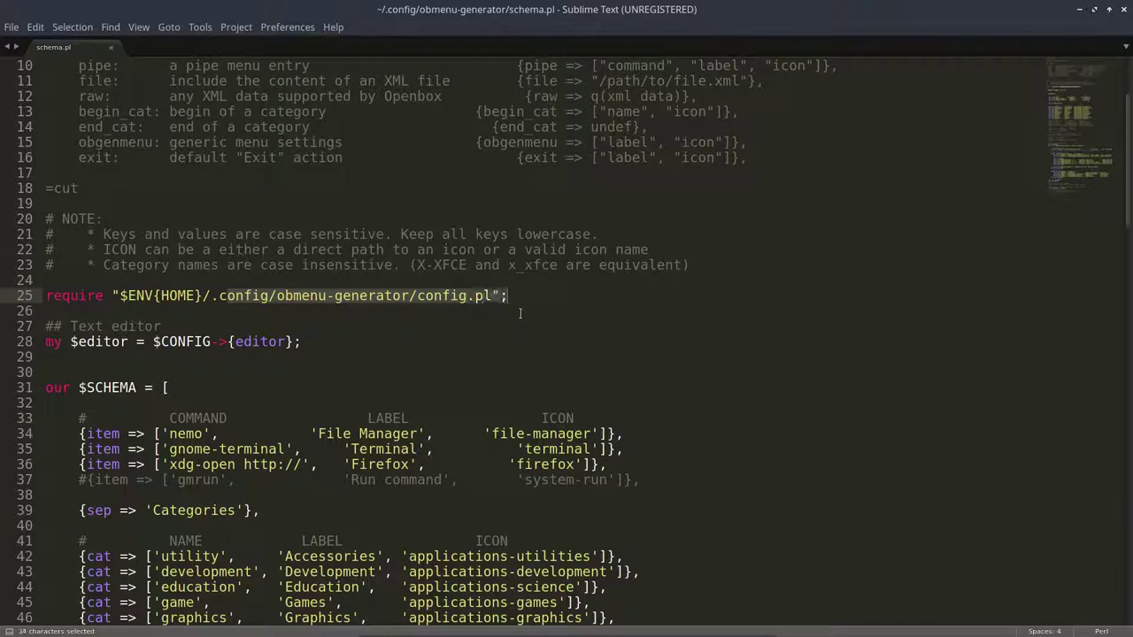
pyautogui.click(472, 315)
pyautogui.click(99, 345)
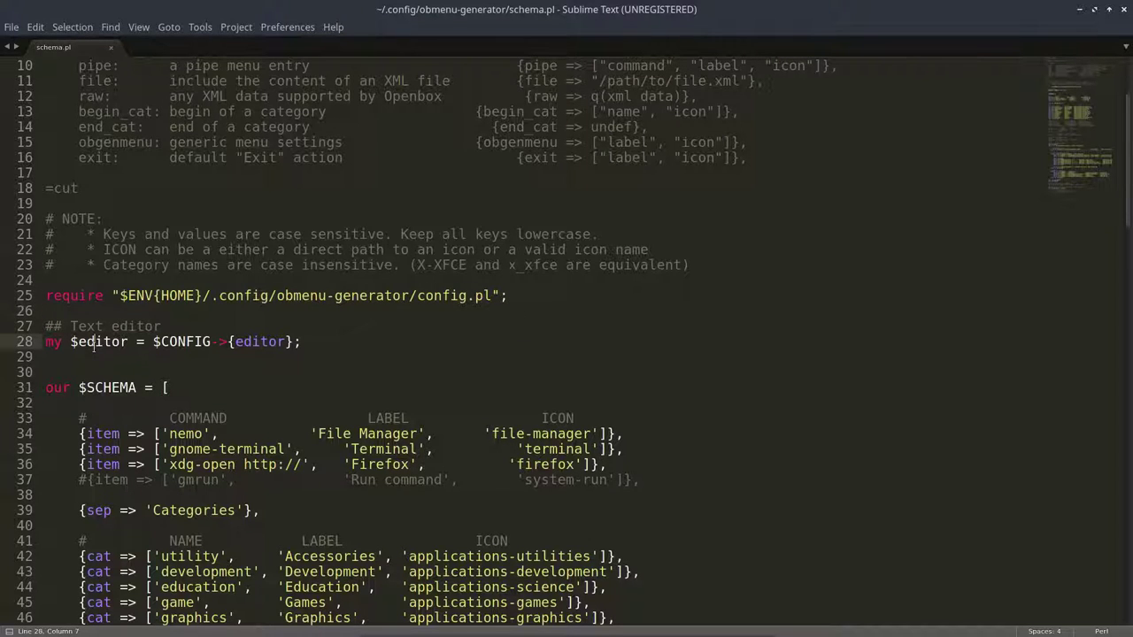
pyautogui.click(257, 343)
# Step: Align the File Manager label on line 34 with the Terminal and Firefox rows
pyautogui.scroll(-3, 243, 343)
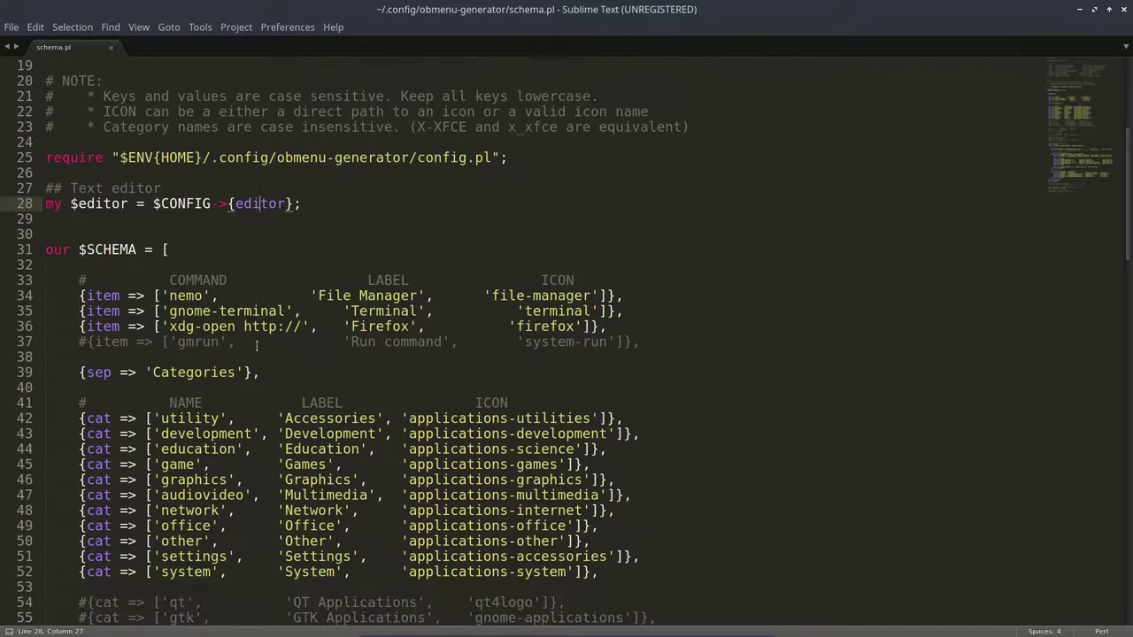
pyautogui.click(185, 296)
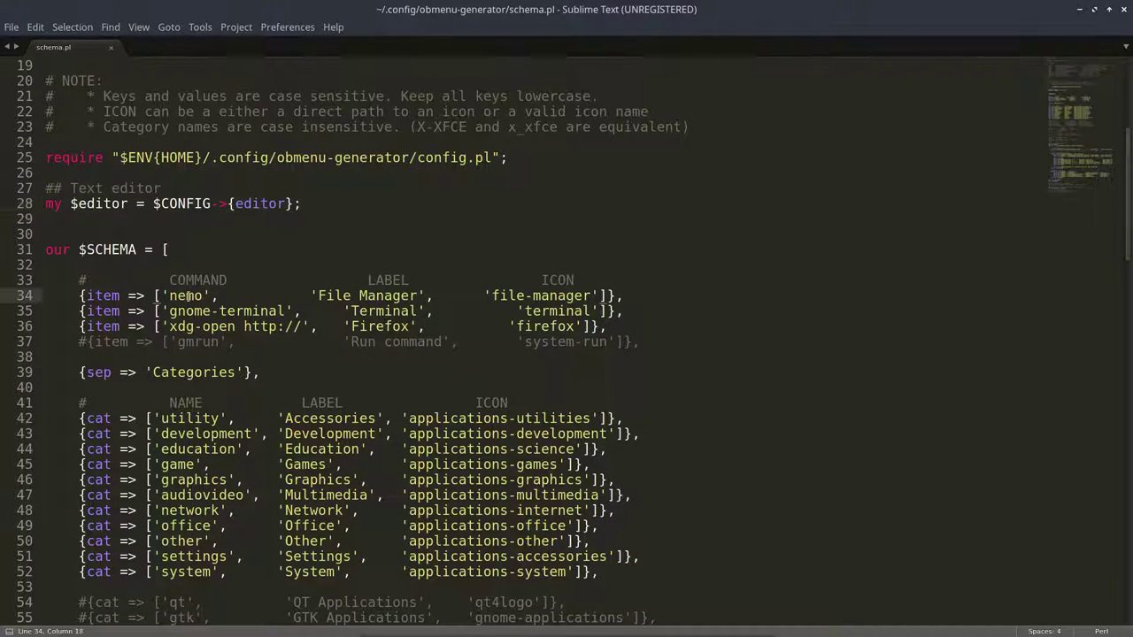
pyautogui.click(310, 295)
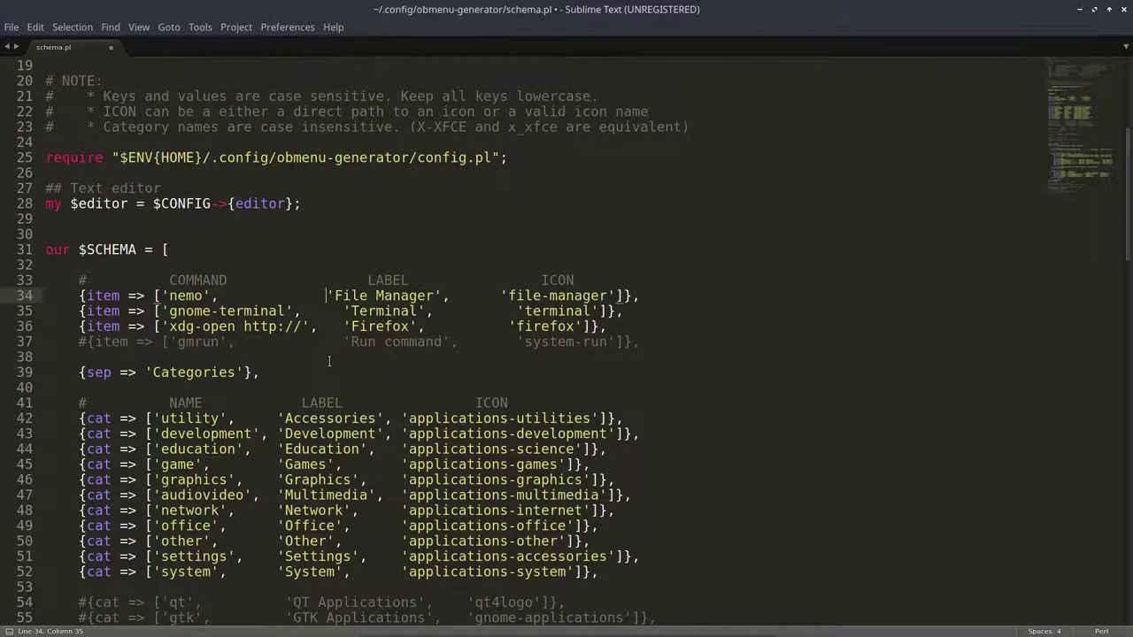
pyautogui.press('BackSpace')
pyautogui.press('BackSpace')
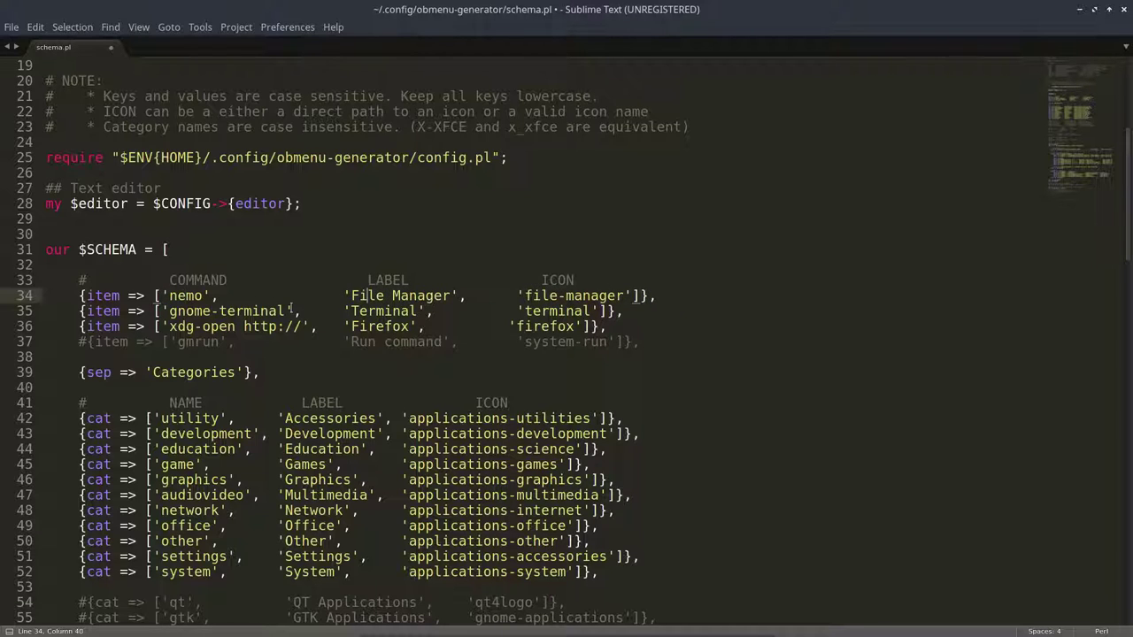
pyautogui.click(269, 311)
pyautogui.click(356, 326)
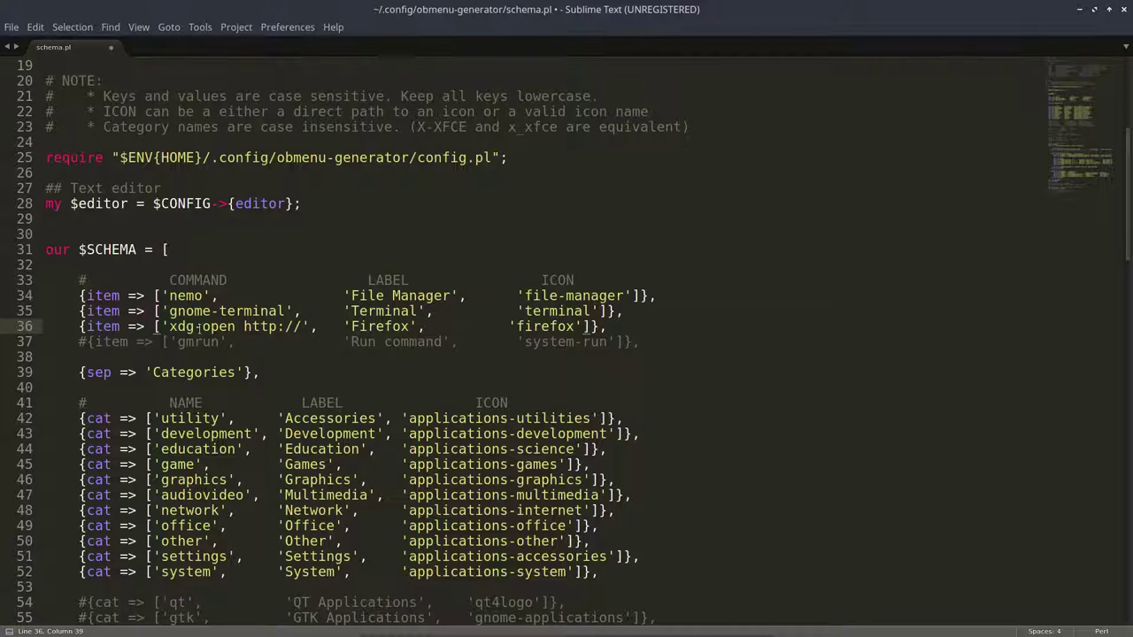
pyautogui.moveTo(87, 342); pyautogui.dragTo(79, 342)
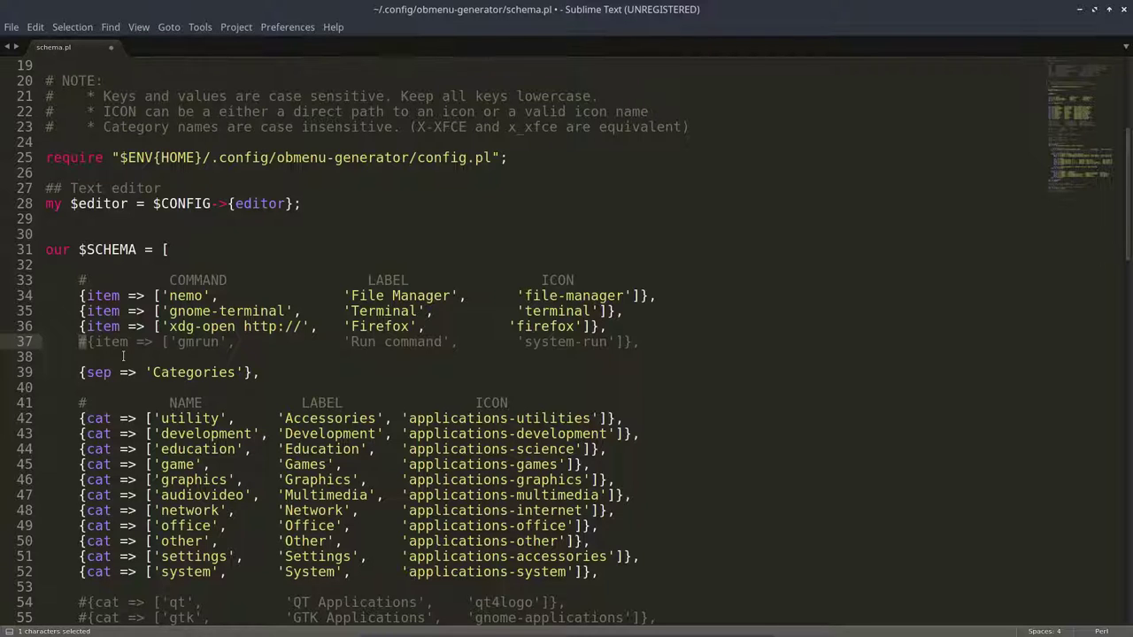
pyautogui.press('Right')
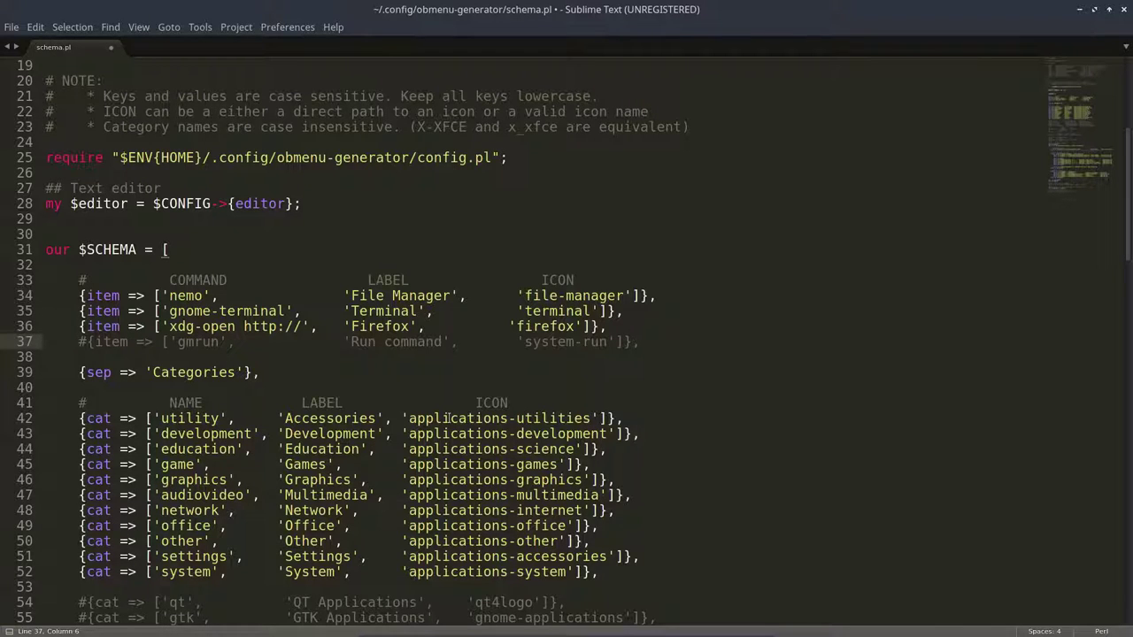
pyautogui.scroll(-4, 448, 418)
# Step: Review the commented Tint2 Panel entry and the conky.conf item's $editor command
pyautogui.scroll(-2, 447, 418)
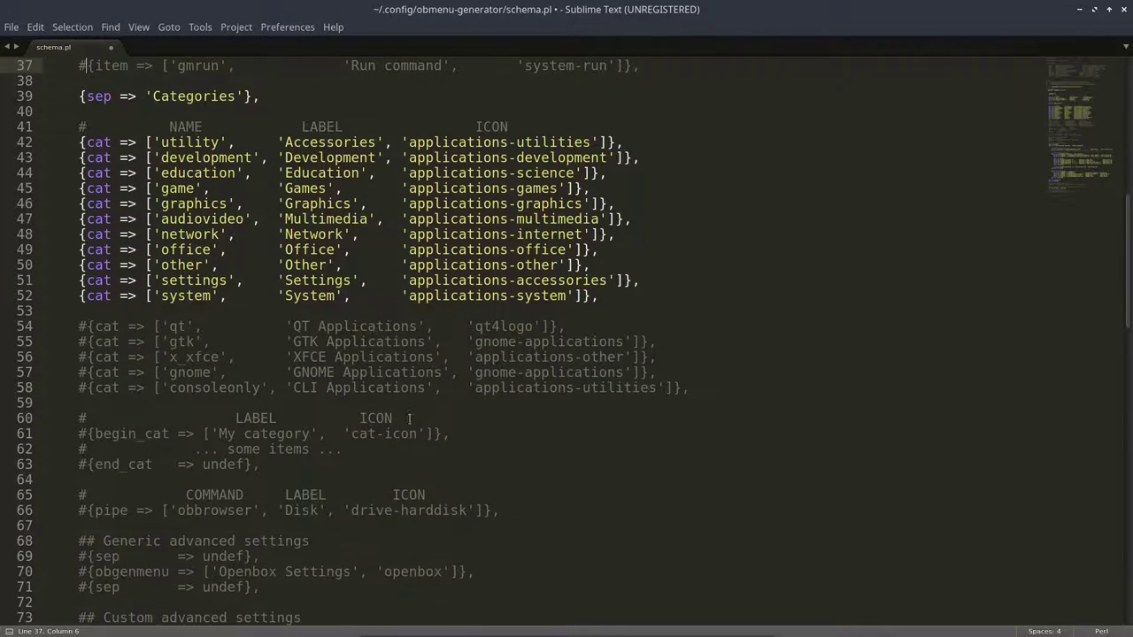
pyautogui.moveTo(78, 326); pyautogui.dragTo(86, 387)
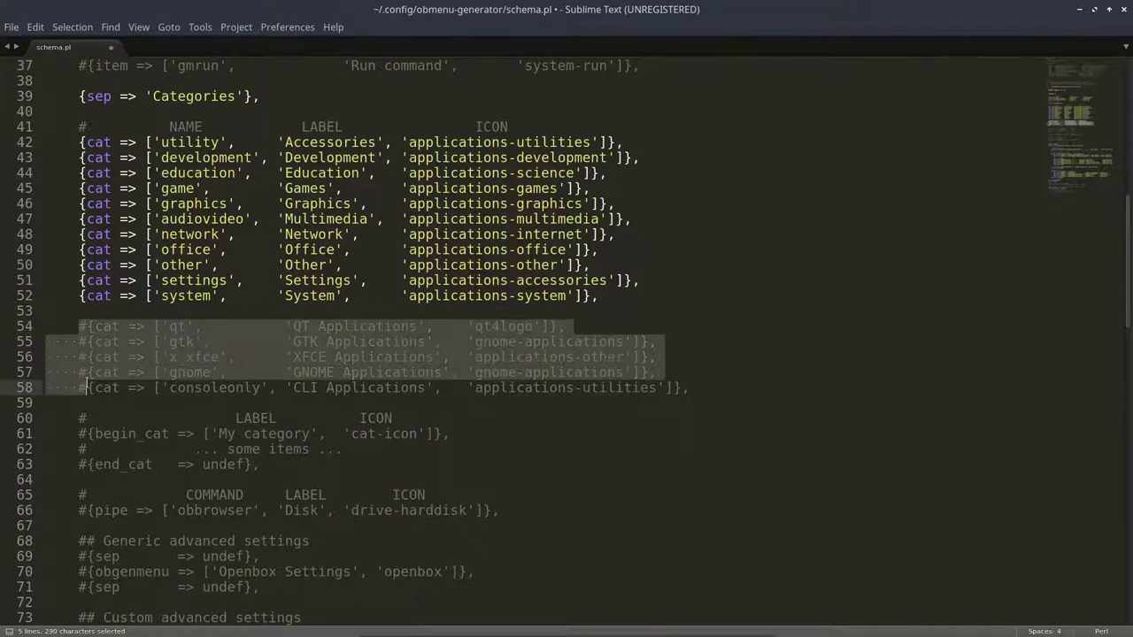
pyautogui.scroll(-5, 113, 447)
pyautogui.scroll(-1, 113, 447)
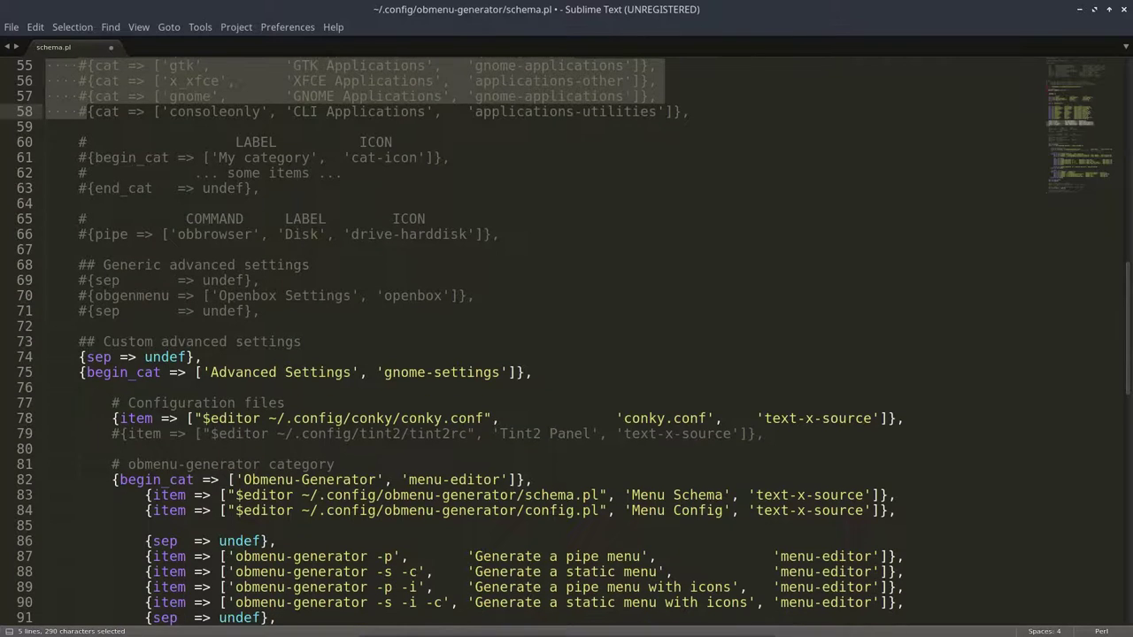
pyautogui.scroll(-2, 114, 446)
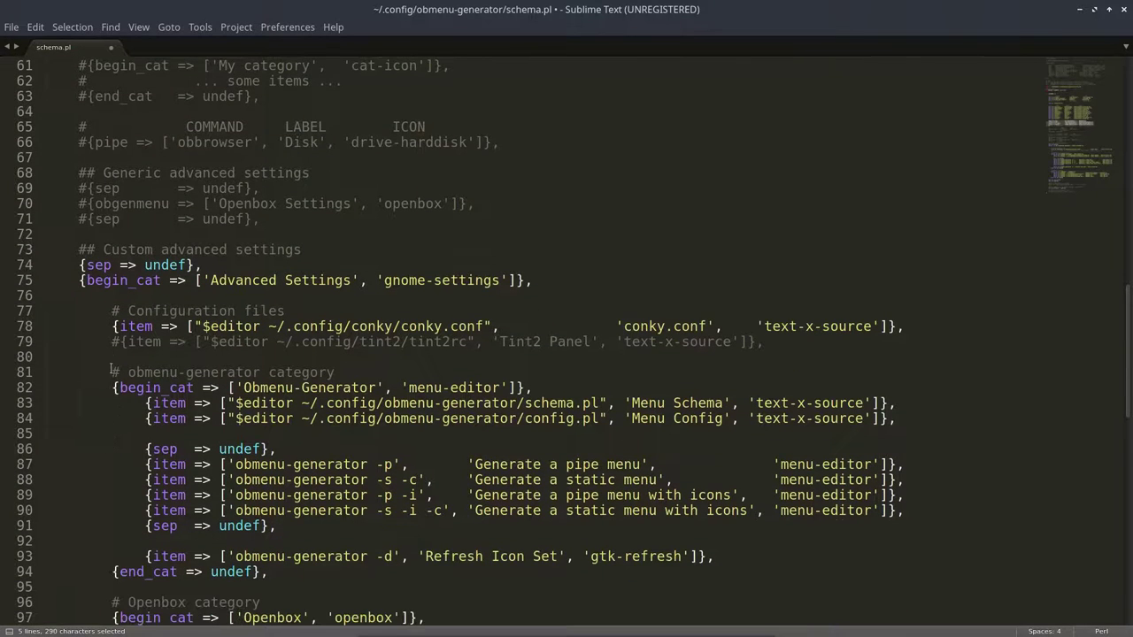
pyautogui.moveTo(111, 341); pyautogui.dragTo(800, 358)
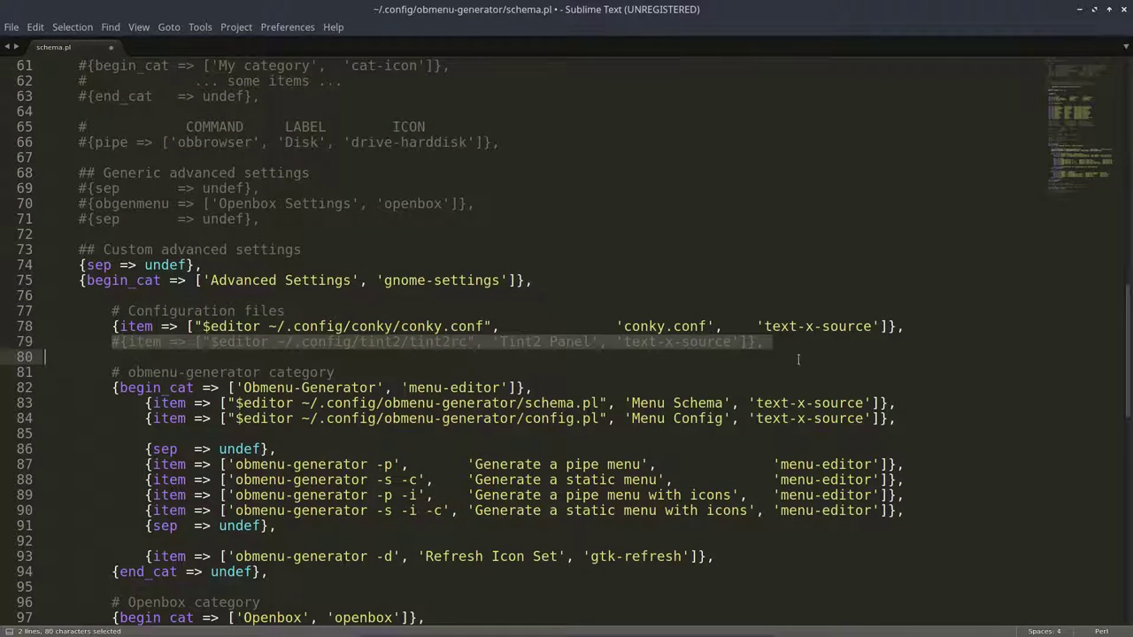
pyautogui.click(373, 342)
pyautogui.click(432, 341)
pyautogui.moveTo(113, 327); pyautogui.dragTo(496, 326)
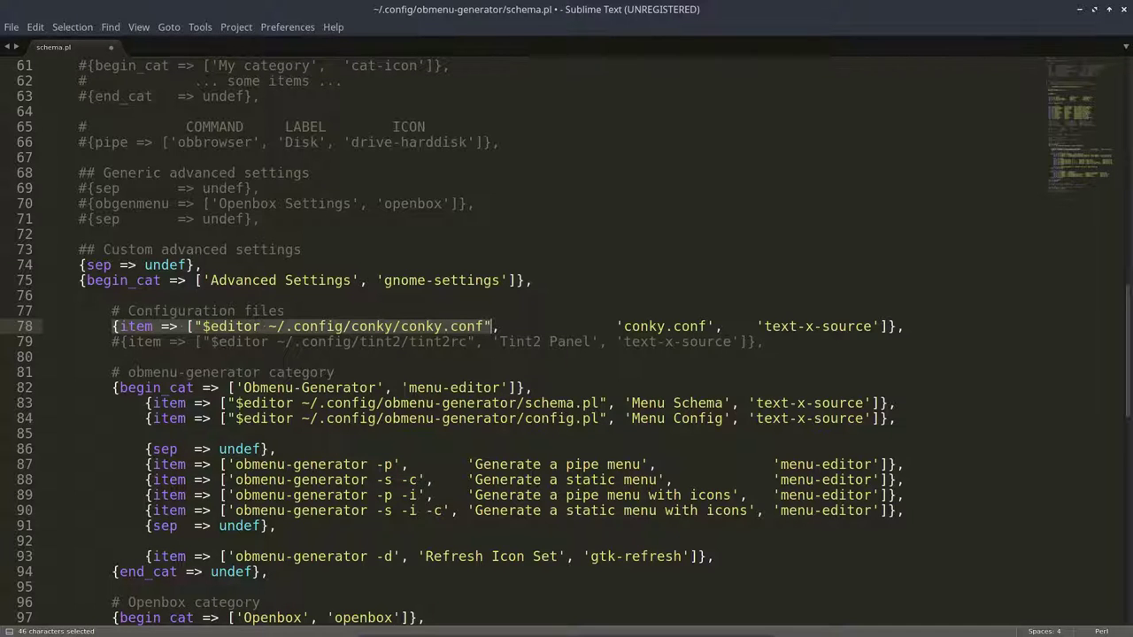
pyautogui.click(483, 326)
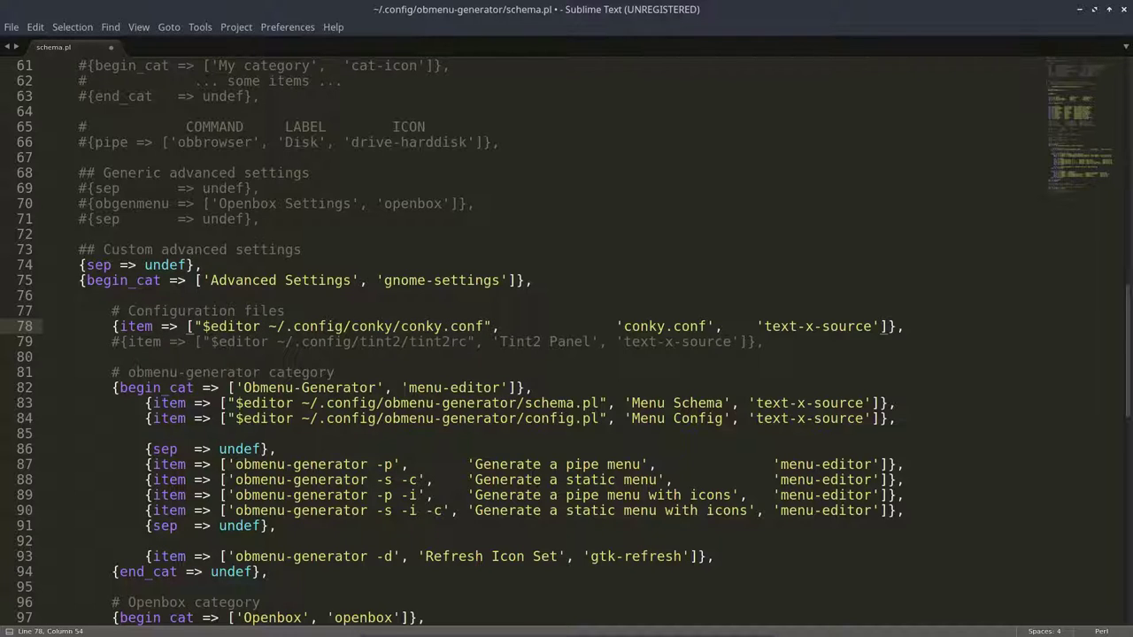
pyautogui.click(244, 327)
pyautogui.moveTo(211, 326); pyautogui.dragTo(258, 326)
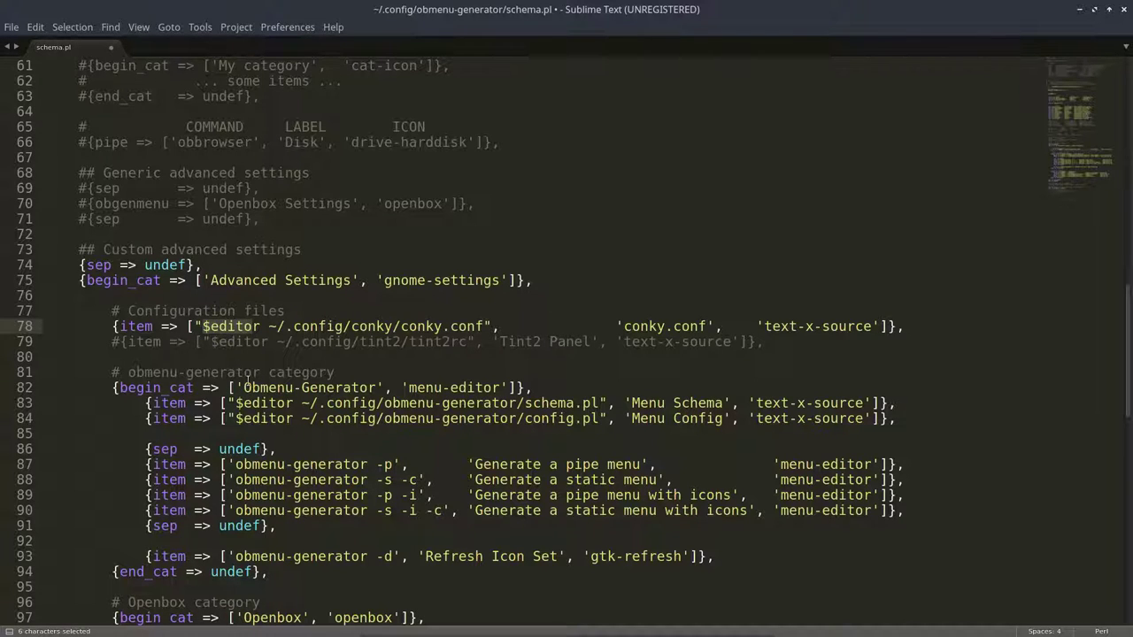
# Step: Review the commented xscreensaver lock and oblogout entries
pyautogui.scroll(-1, 248, 382)
pyautogui.scroll(-7, 247, 382)
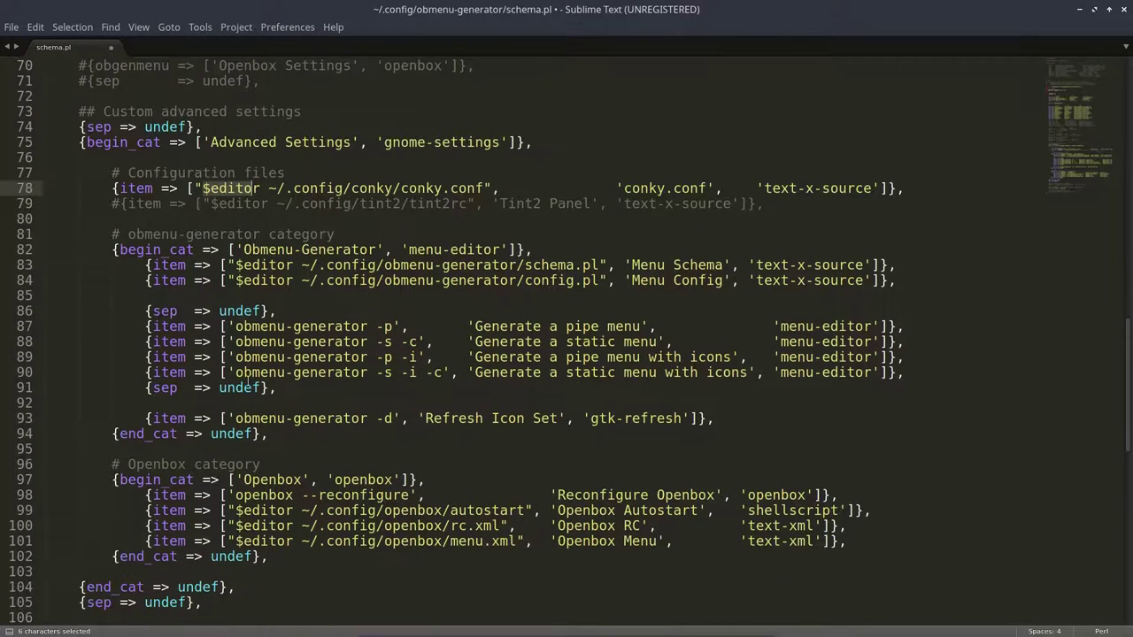
pyautogui.scroll(-1, 248, 381)
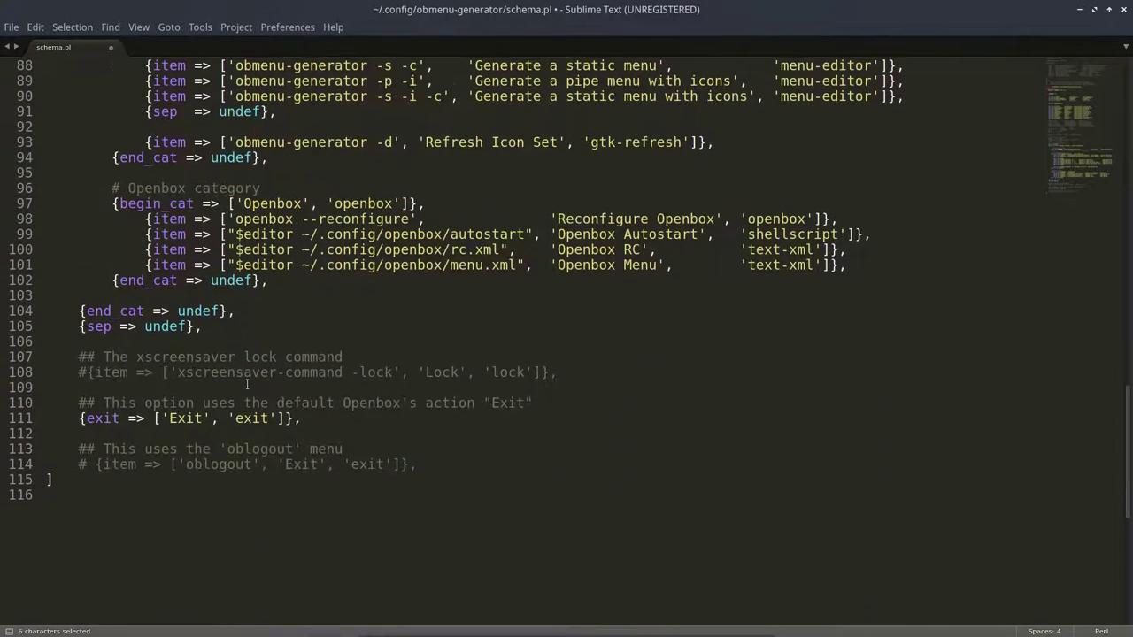
pyautogui.click(435, 466)
pyautogui.click(555, 372)
pyautogui.moveTo(555, 371); pyautogui.dragTo(69, 378)
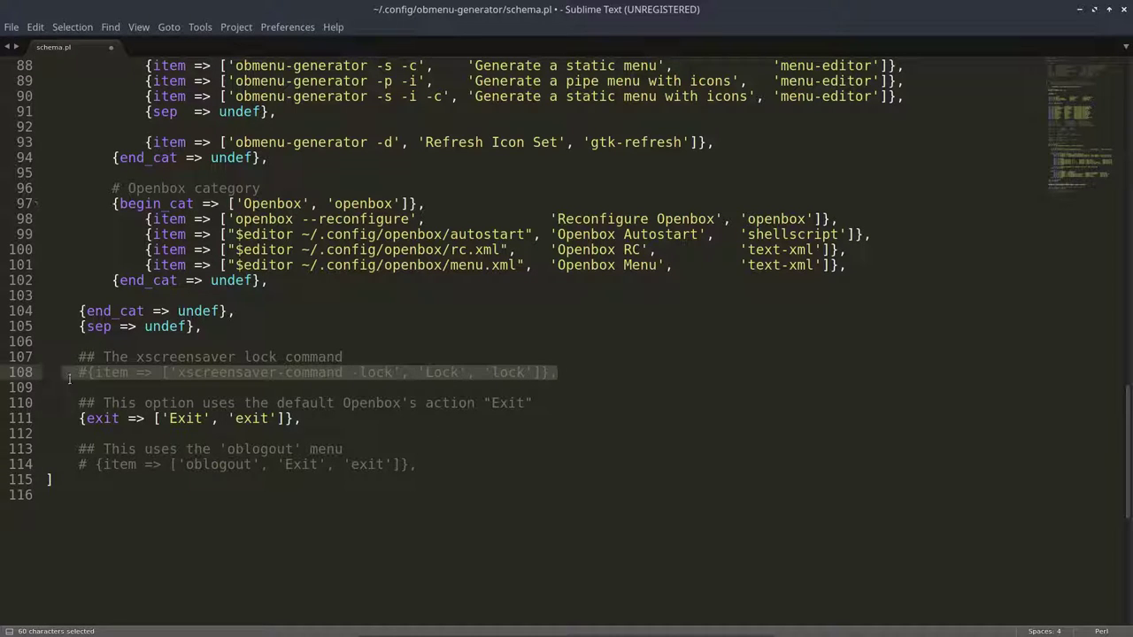
pyautogui.moveTo(423, 466); pyautogui.dragTo(48, 450)
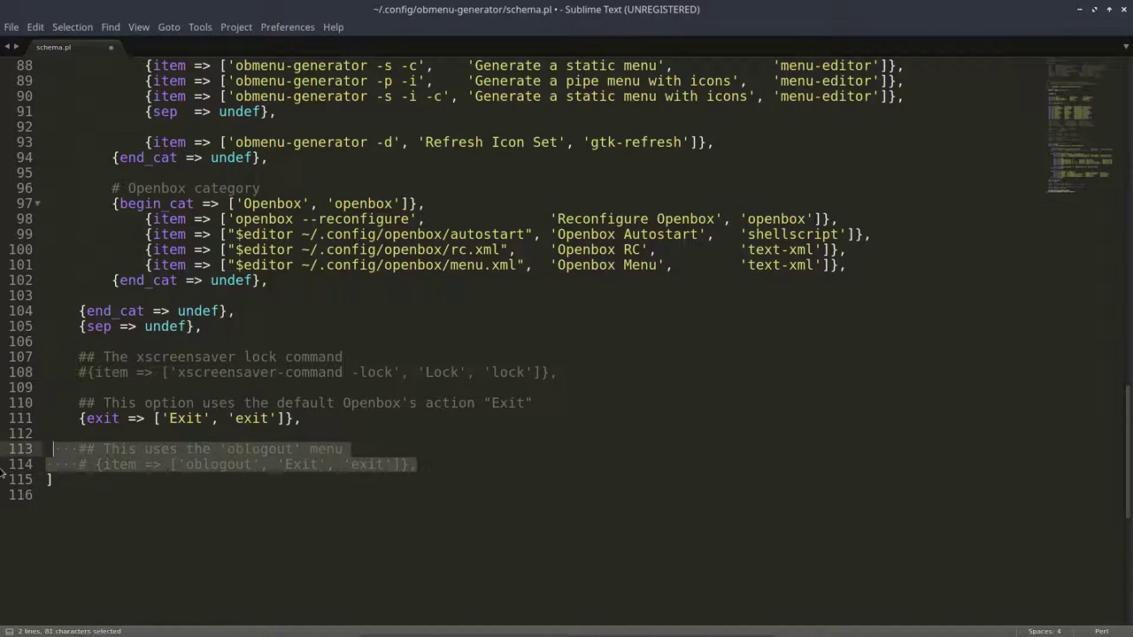
pyautogui.click(155, 449)
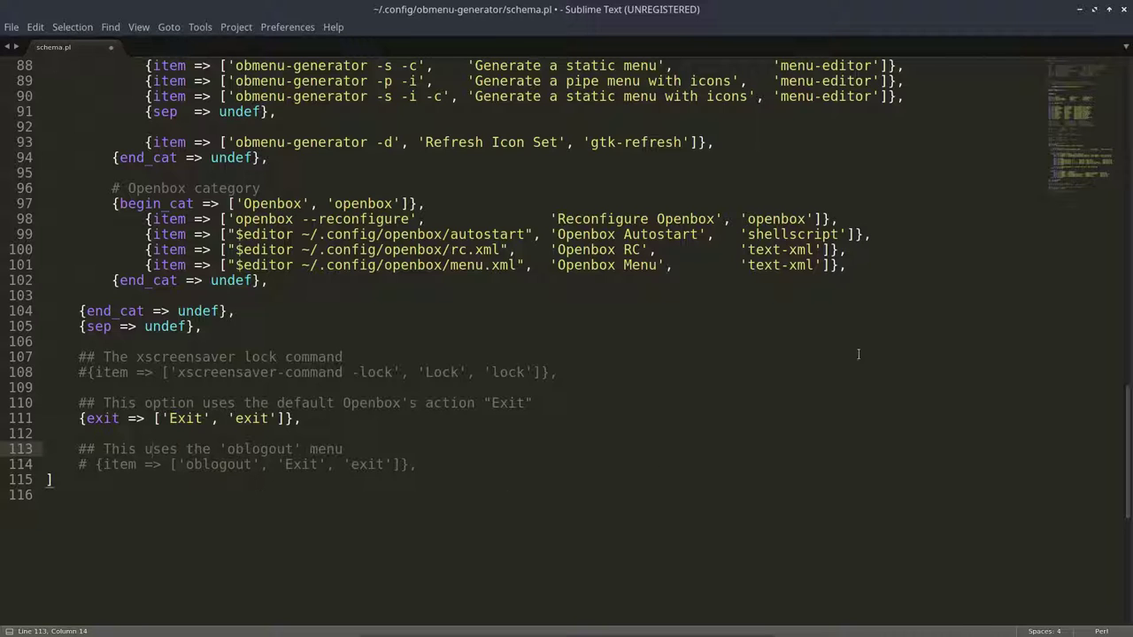
# Step: Revisit the config.pl require path on line 25 and close Sublime Text
pyautogui.scroll(10, 579, 290)
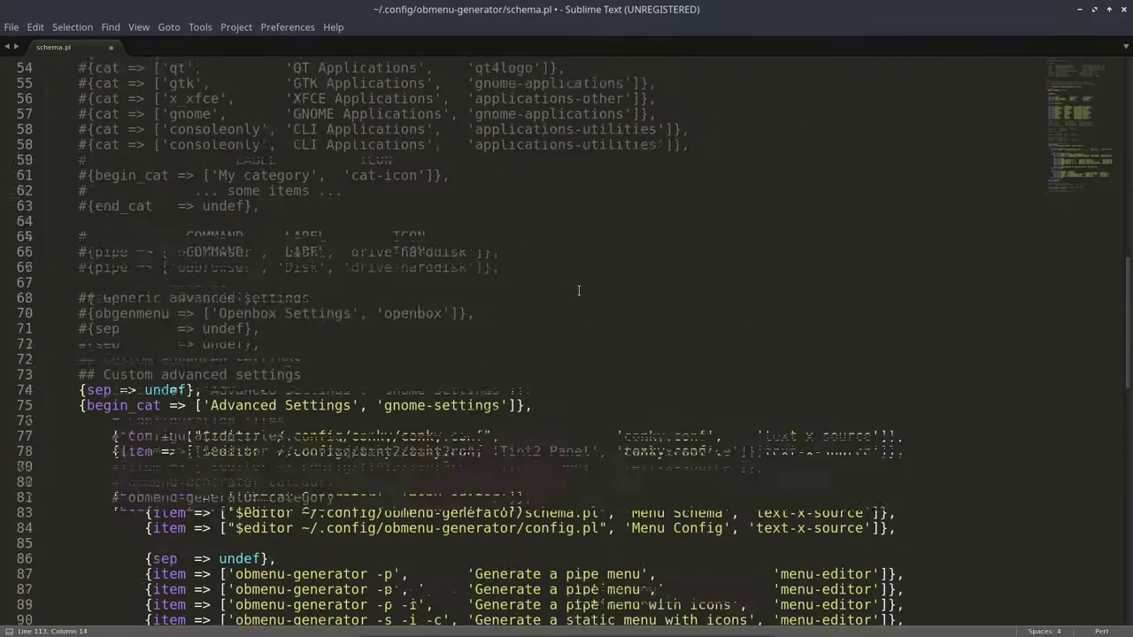
pyautogui.scroll(2, 579, 290)
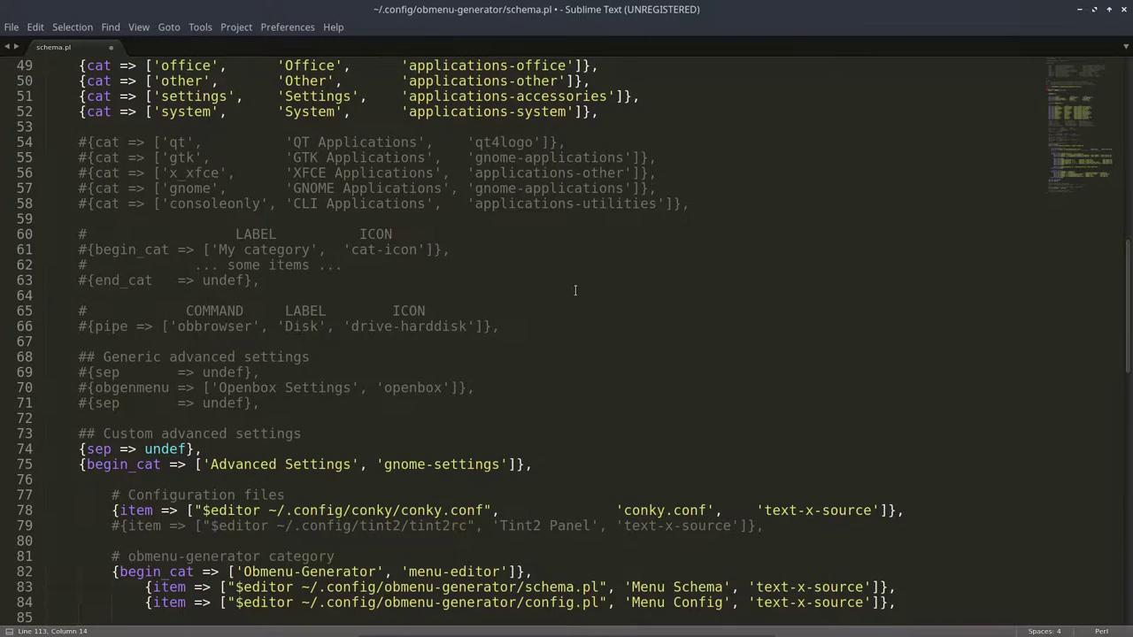
pyautogui.scroll(13, 574, 291)
pyautogui.moveTo(508, 296); pyautogui.dragTo(409, 295)
pyautogui.moveTo(292, 301); pyautogui.dragTo(258, 297)
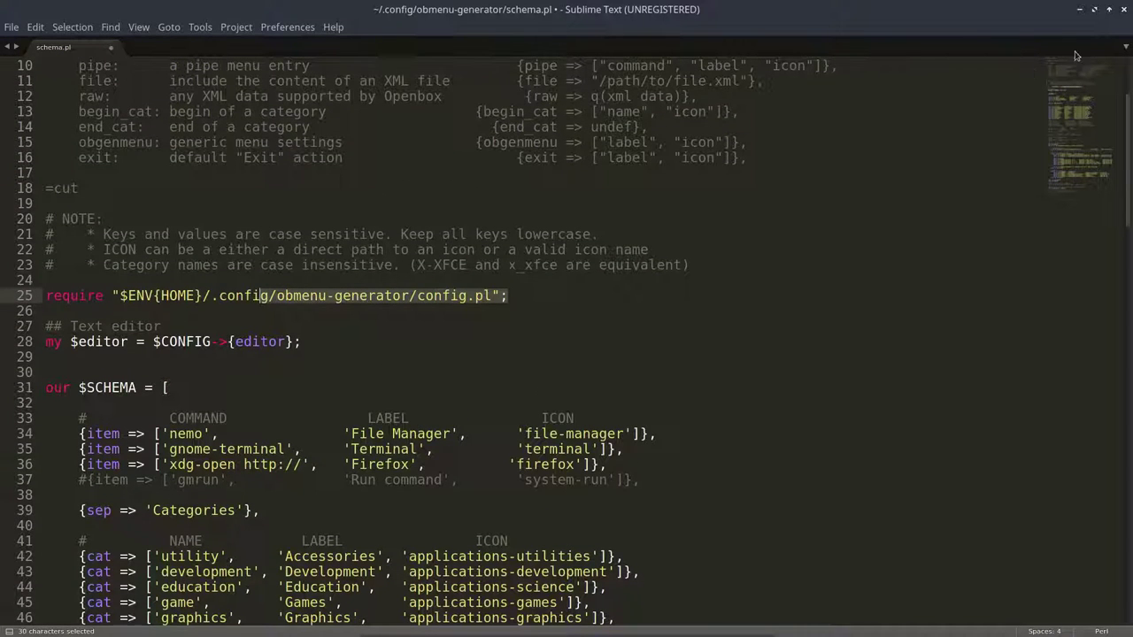
pyautogui.click(1124, 9)
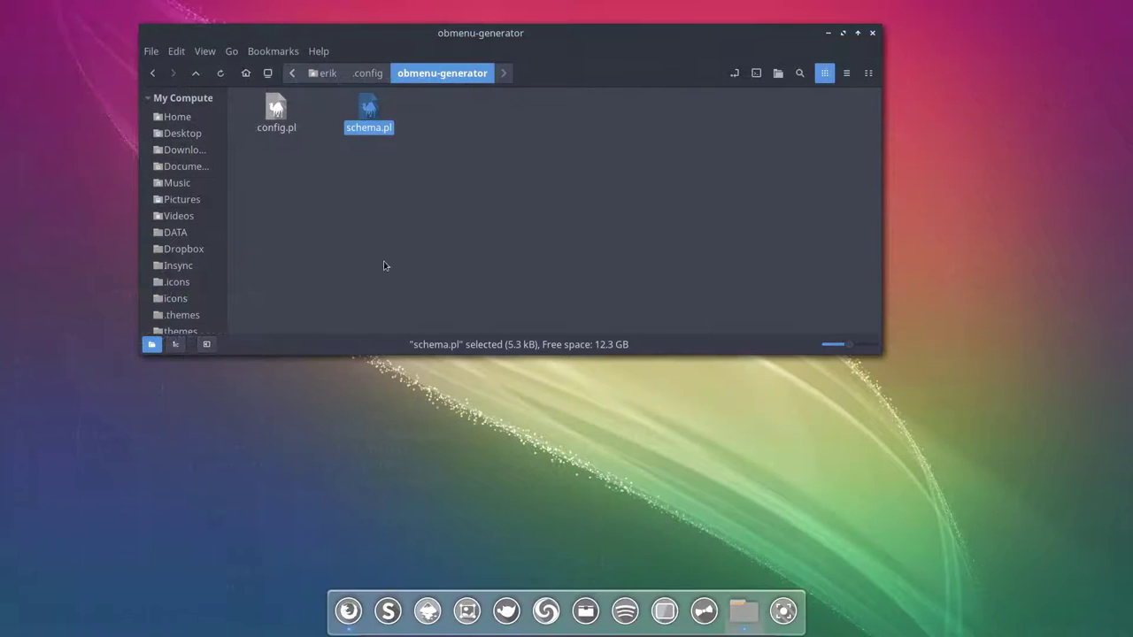
# Step: Select config.pl and schema.pl together, then bring up the desktop's right-click menu
pyautogui.moveTo(251, 152); pyautogui.dragTo(451, 129)
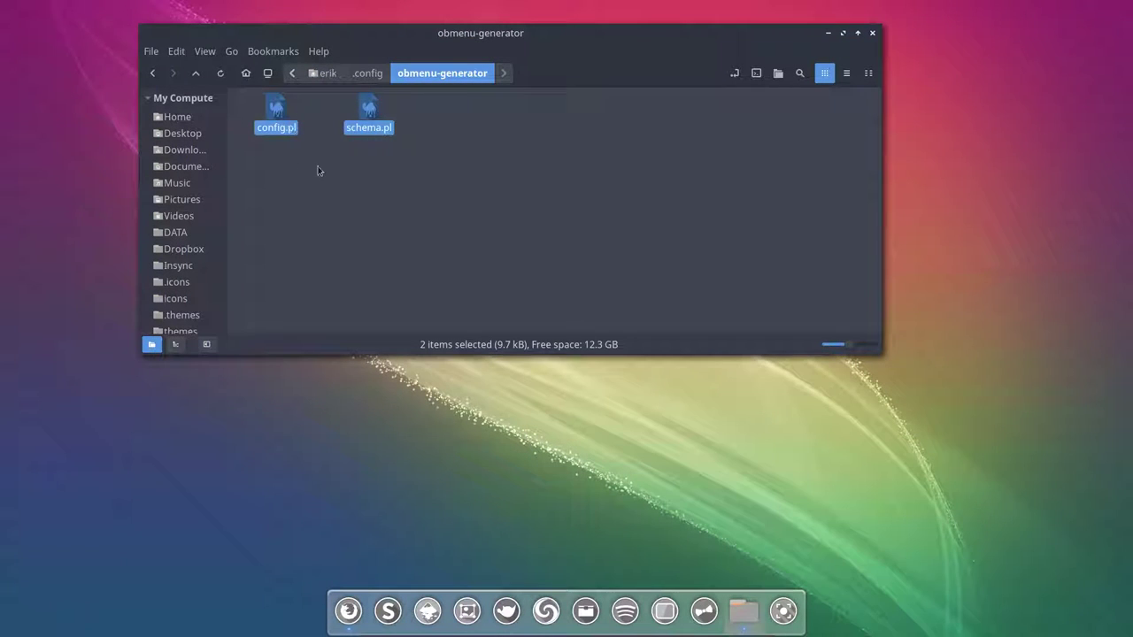
pyautogui.rightClick(472, 431)
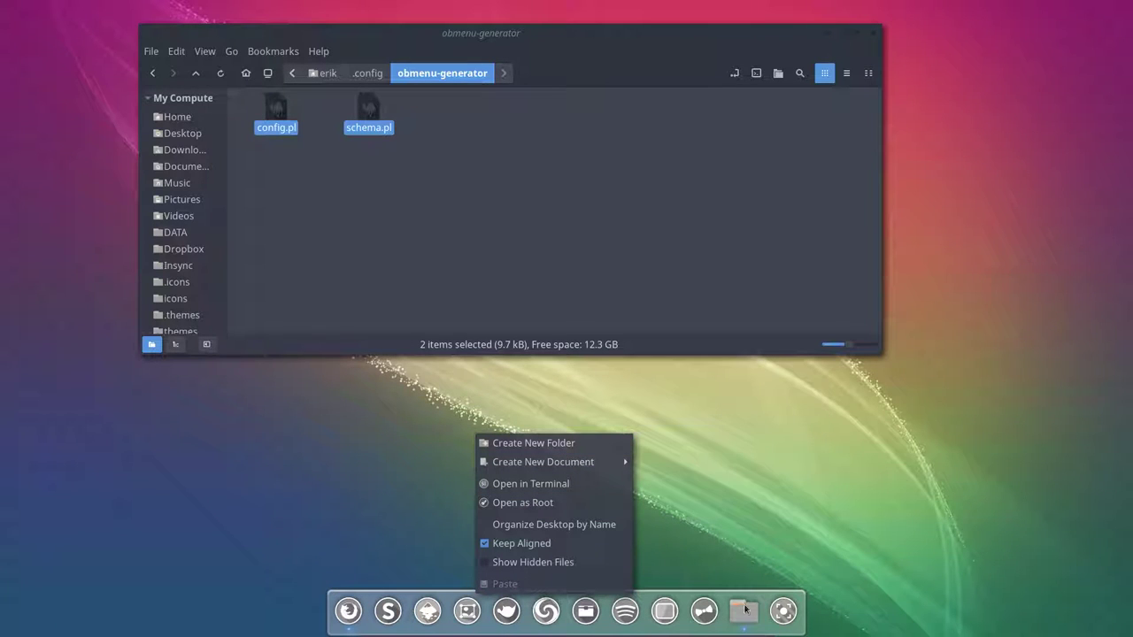
# Step: From the Openbox root menu, choose Advanced Settings > Obmenu-Generator > Generate a pipe menu
pyautogui.click(692, 461)
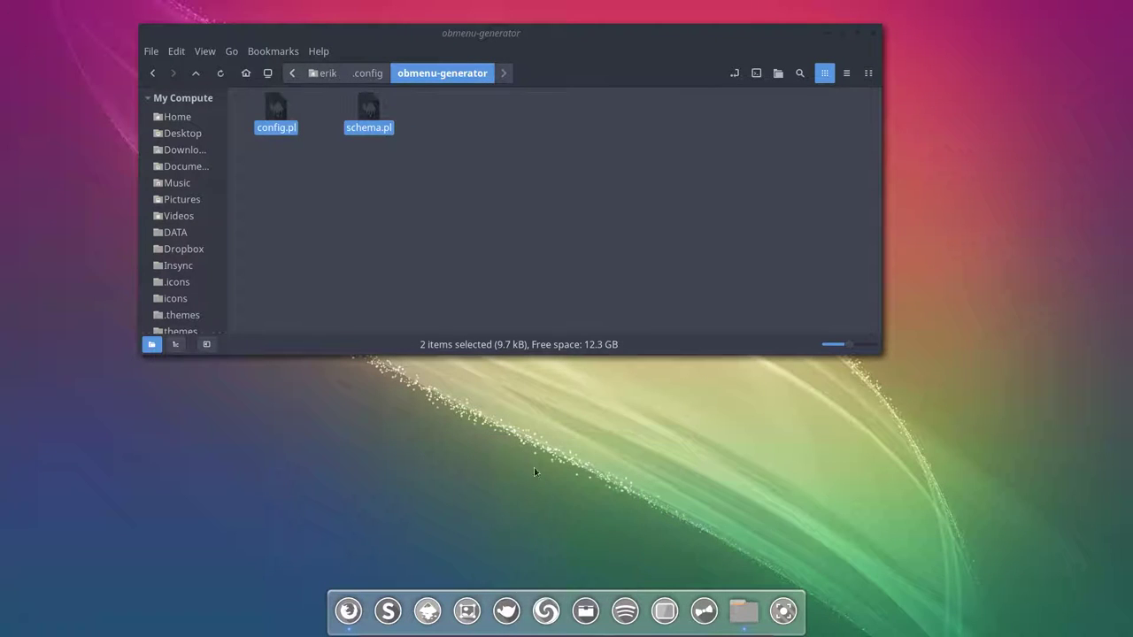
pyautogui.rightClick(475, 473)
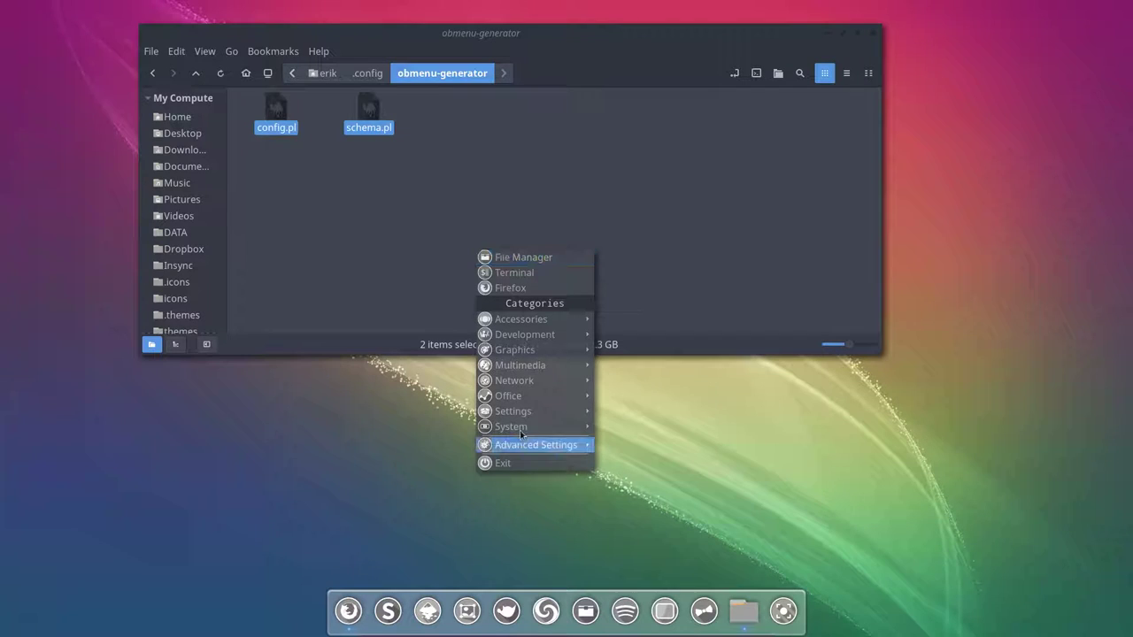
pyautogui.moveTo(567, 444)
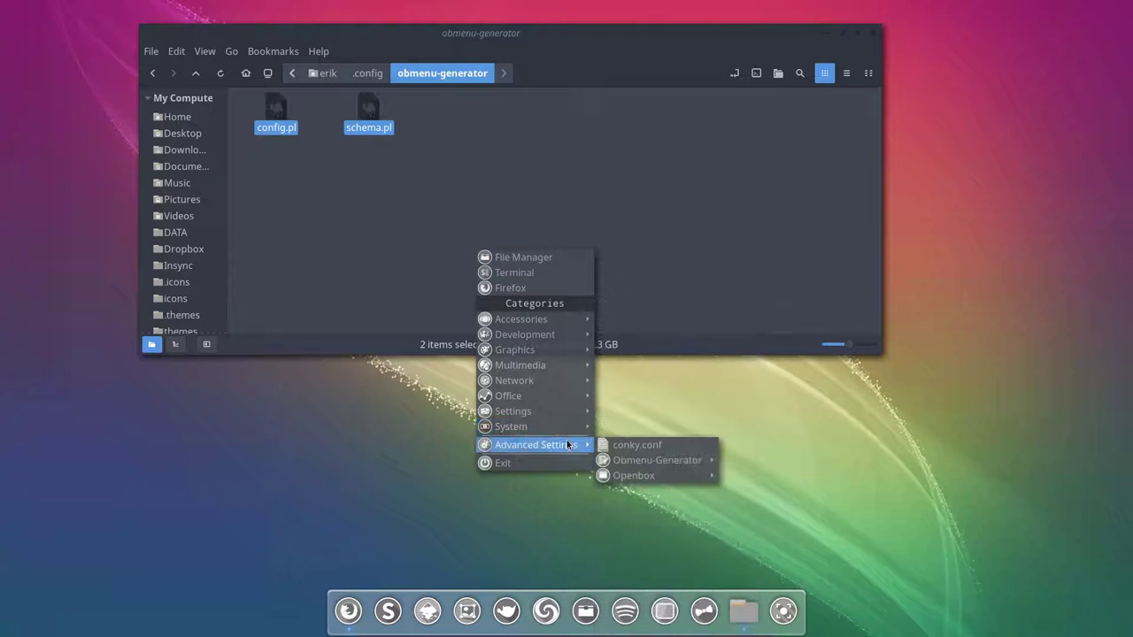
pyautogui.moveTo(638, 461)
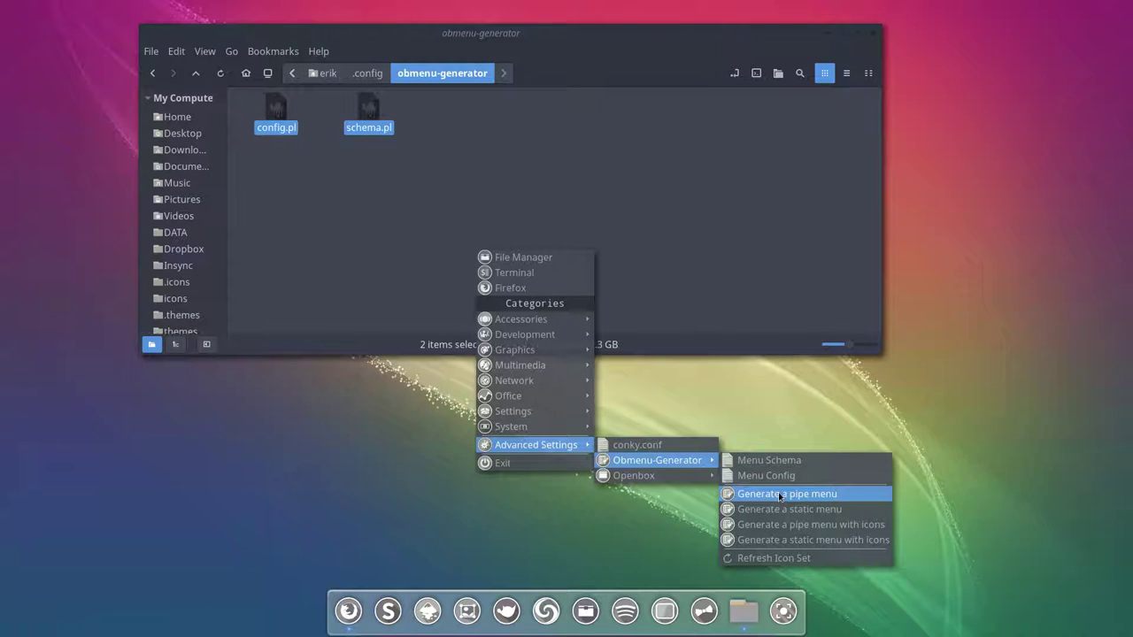
pyautogui.click(779, 495)
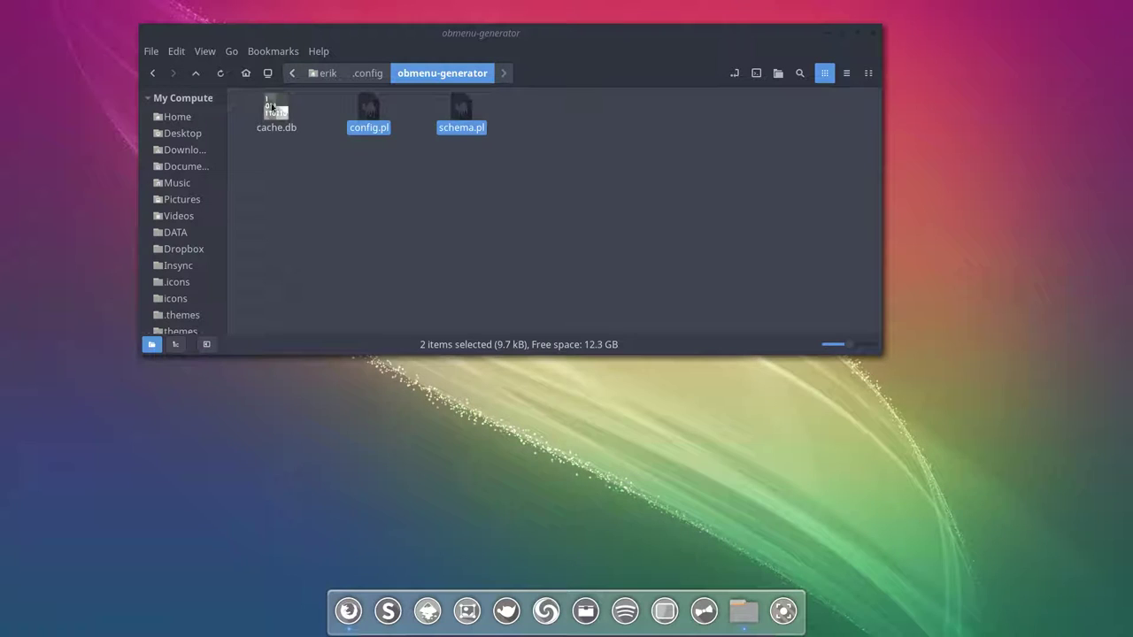
# Step: Browse the Network and System categories, then choose Obmenu-Generator's Generate a static menu
pyautogui.rightClick(317, 463)
pyautogui.click(332, 417)
pyautogui.rightClick(334, 384)
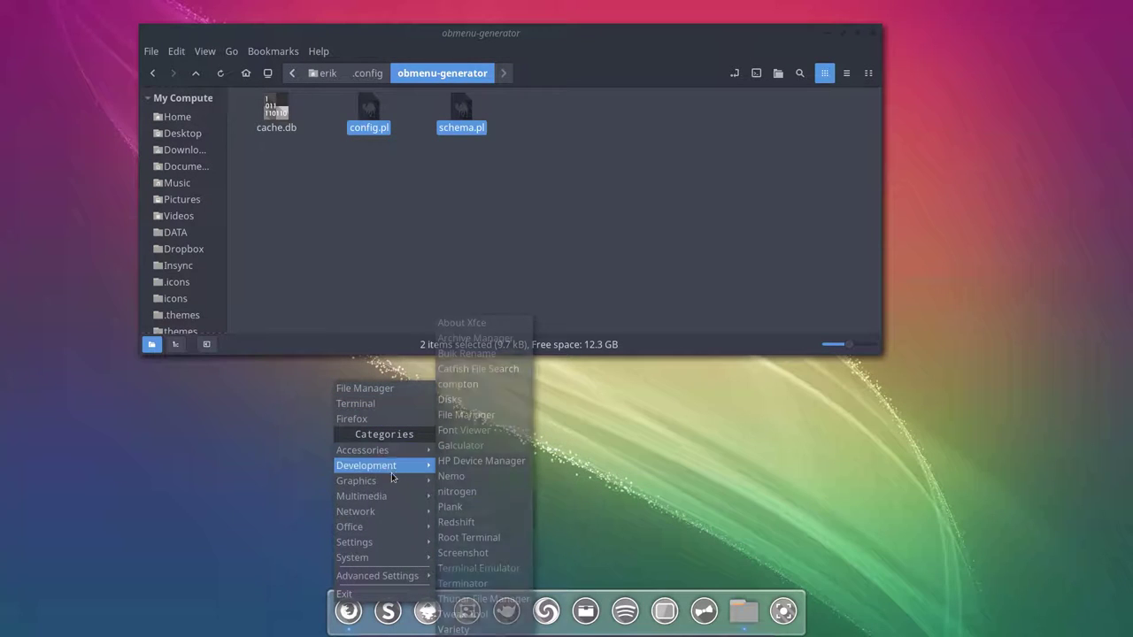
pyautogui.moveTo(391, 508)
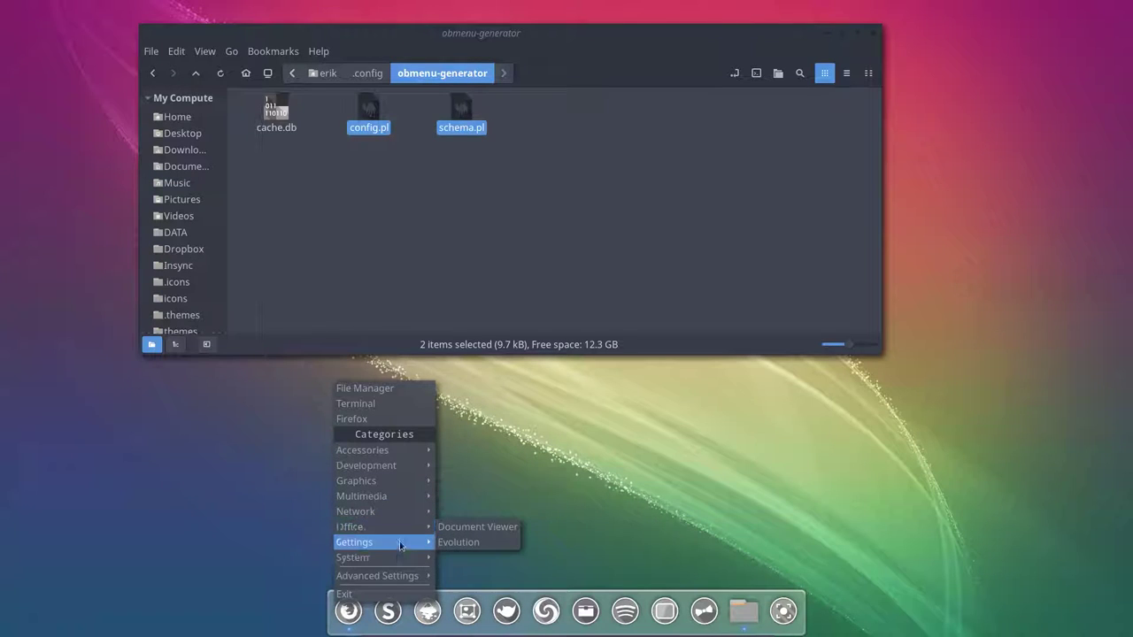
pyautogui.moveTo(404, 559)
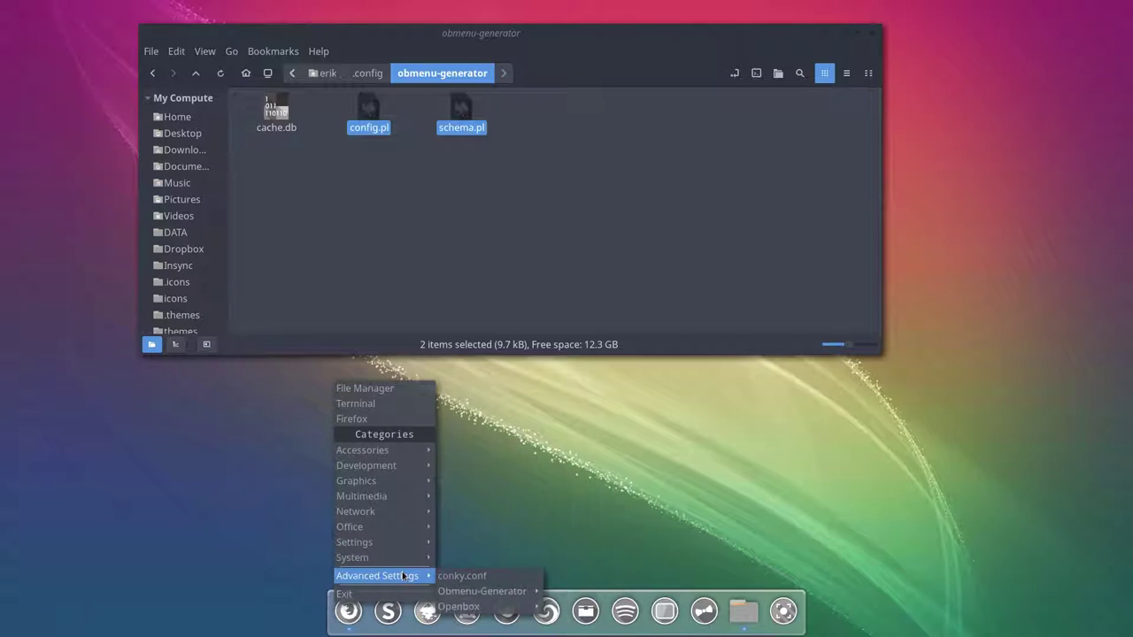
pyautogui.moveTo(480, 591)
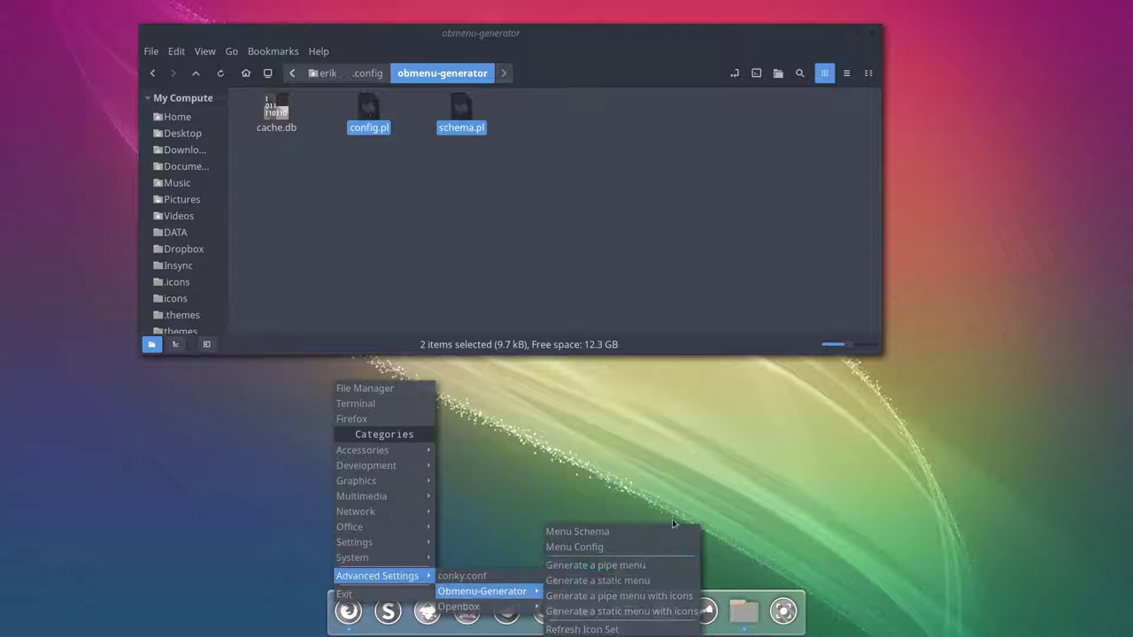
pyautogui.click(654, 582)
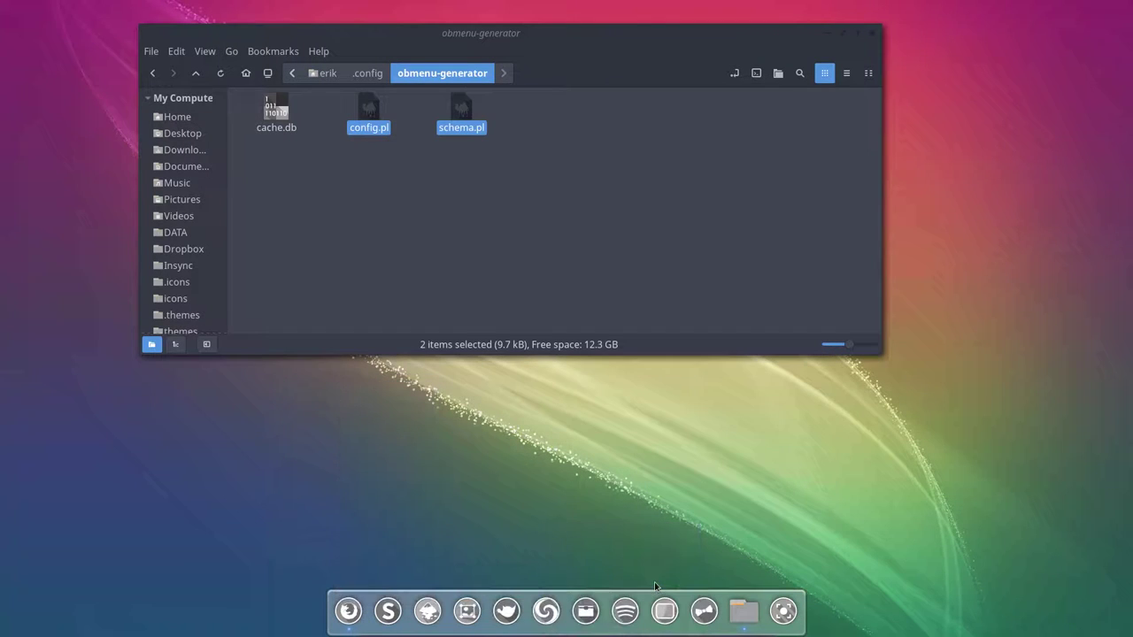
# Step: Regenerate the menu once more as a static menu via Advanced Settings > Obmenu-Generator
pyautogui.rightClick(591, 423)
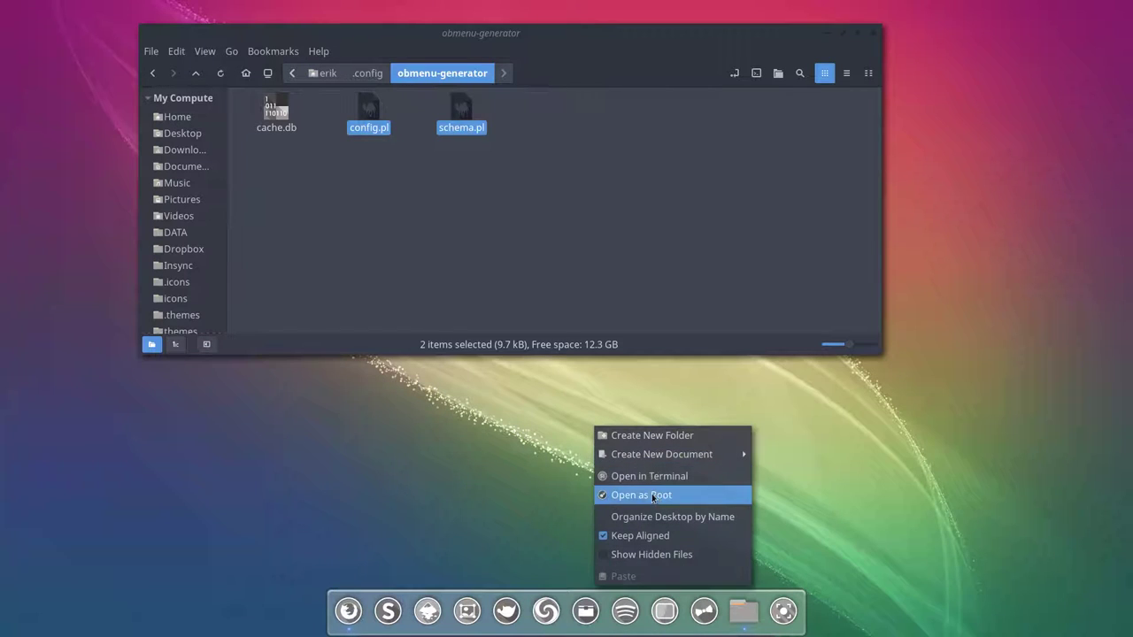
pyautogui.click(518, 496)
pyautogui.rightClick(518, 496)
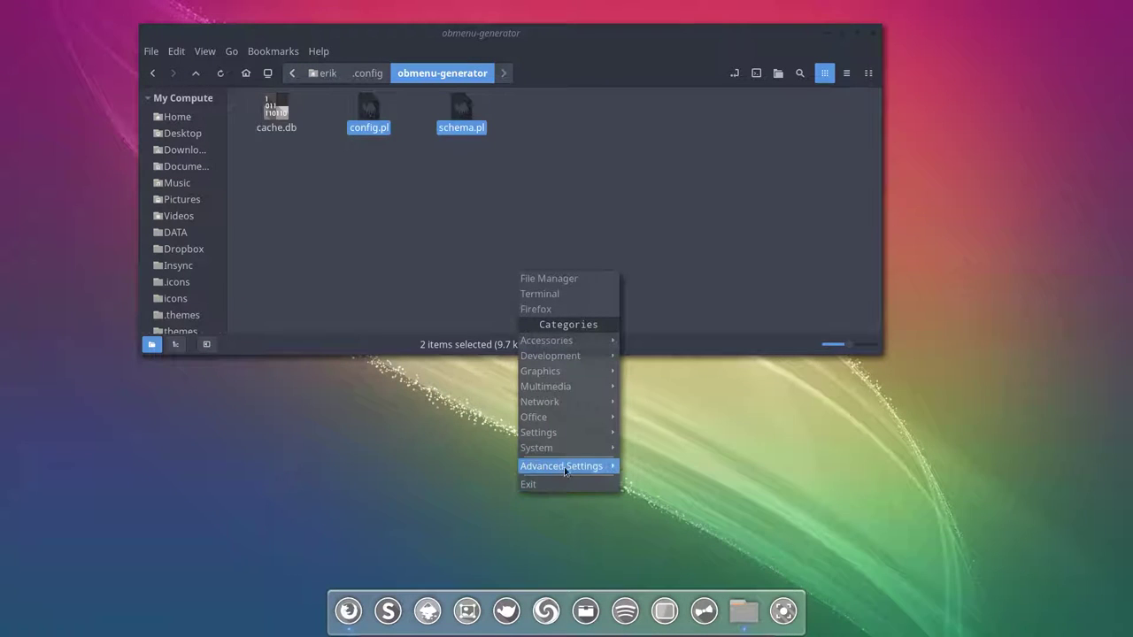
pyautogui.moveTo(612, 469)
pyautogui.moveTo(657, 477)
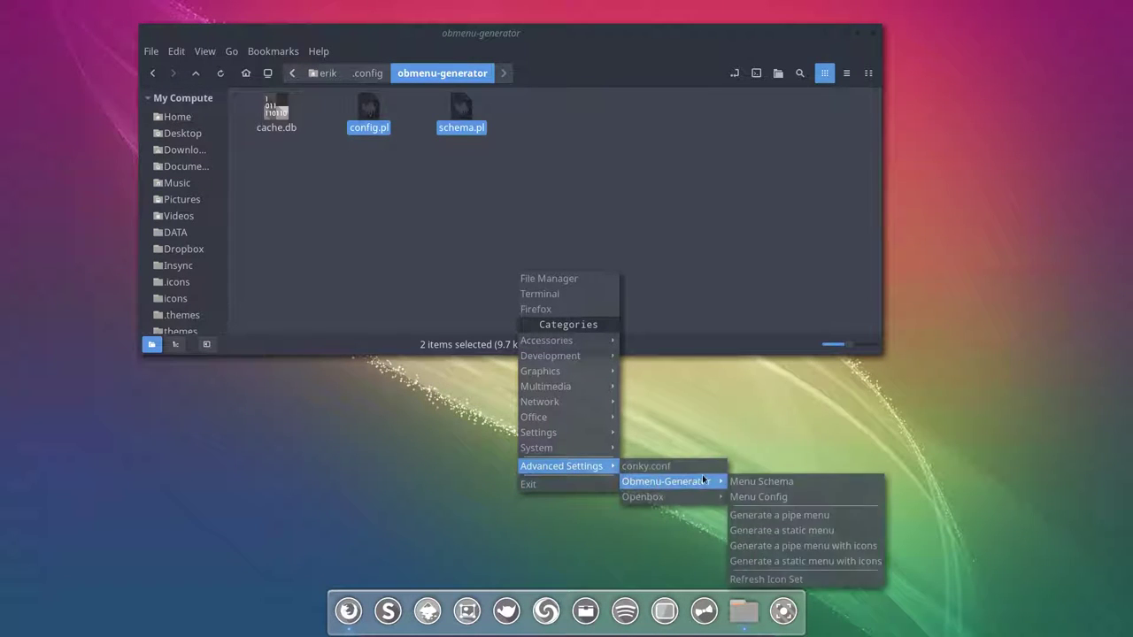
pyautogui.click(785, 531)
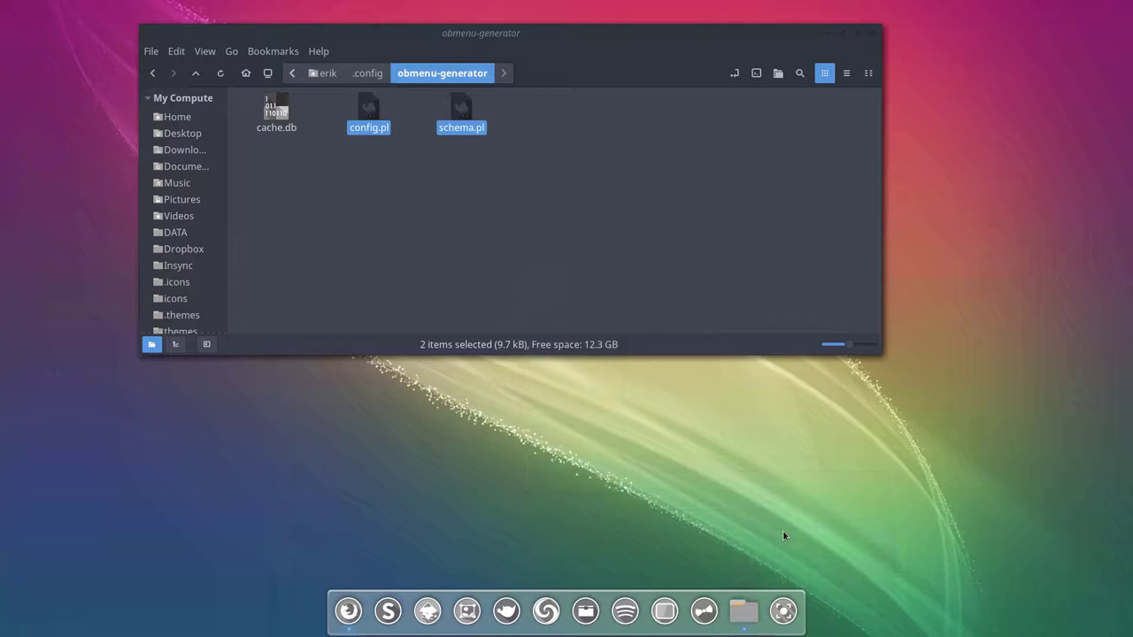
# Step: Reopen the root menu and choose 'Generate a pipe menu with icons' under Obmenu-Generator
pyautogui.rightClick(456, 459)
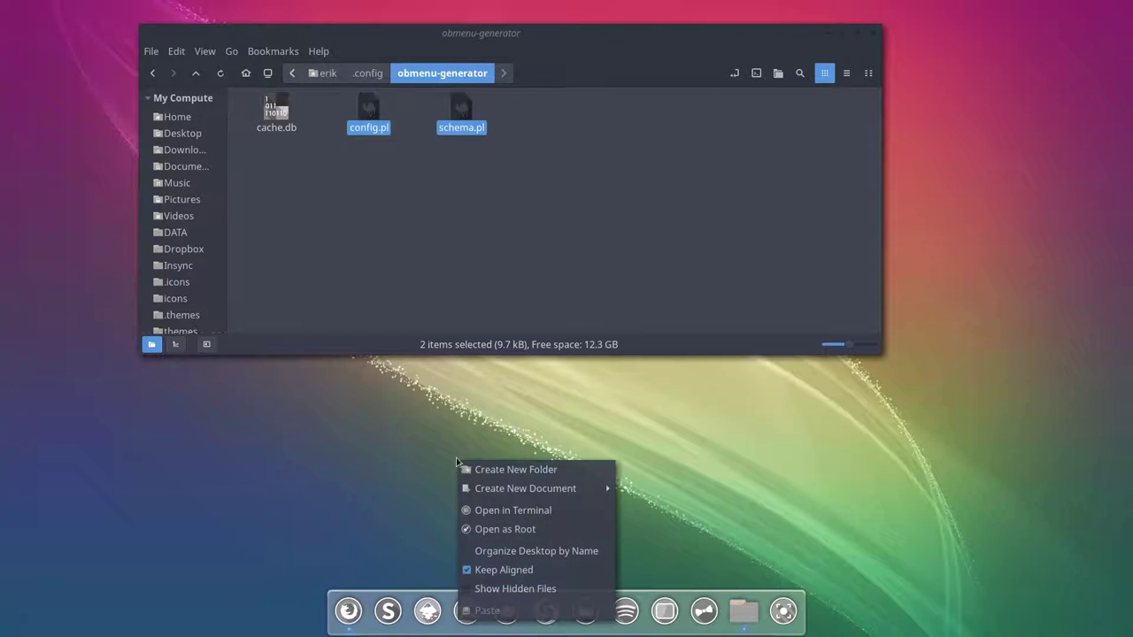
pyautogui.click(405, 464)
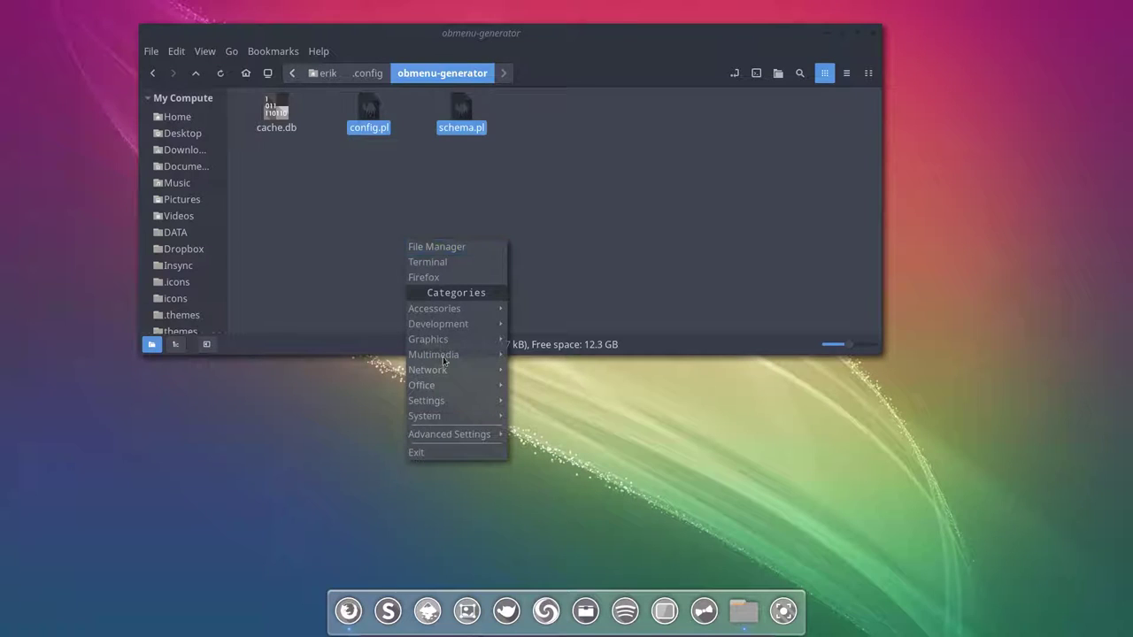
pyautogui.click(333, 483)
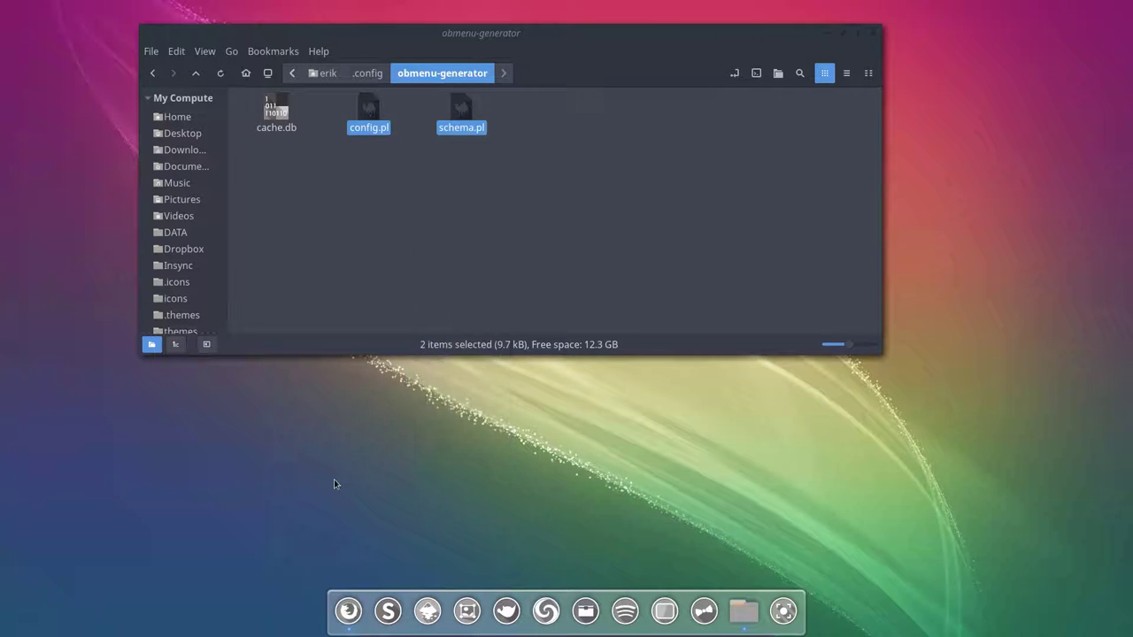
pyautogui.rightClick(334, 481)
pyautogui.moveTo(373, 383)
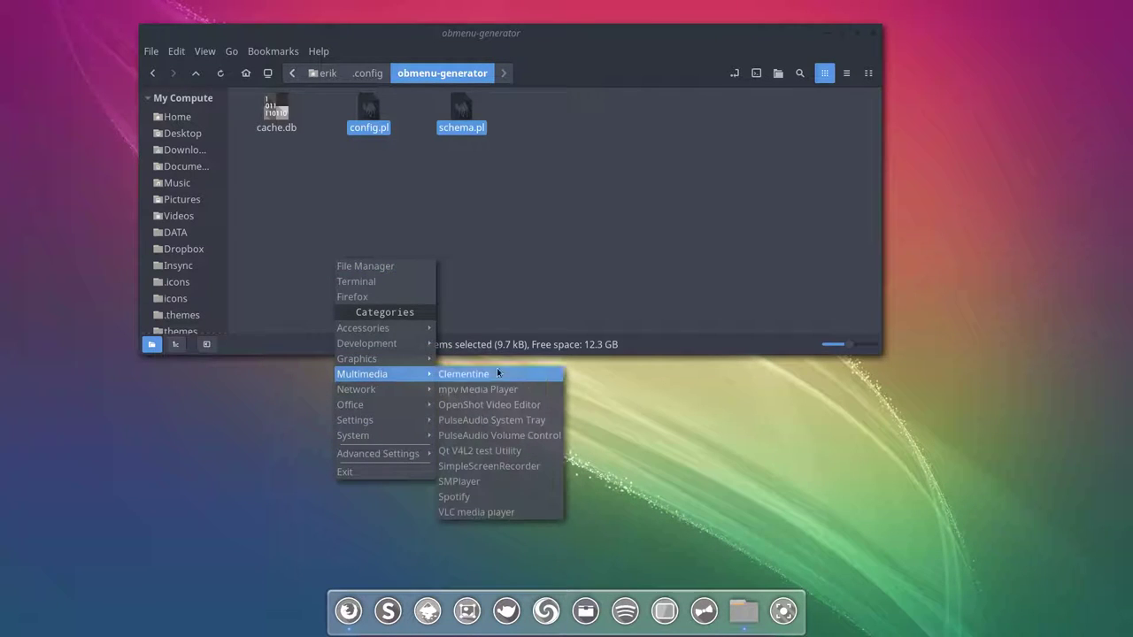
pyautogui.click(670, 454)
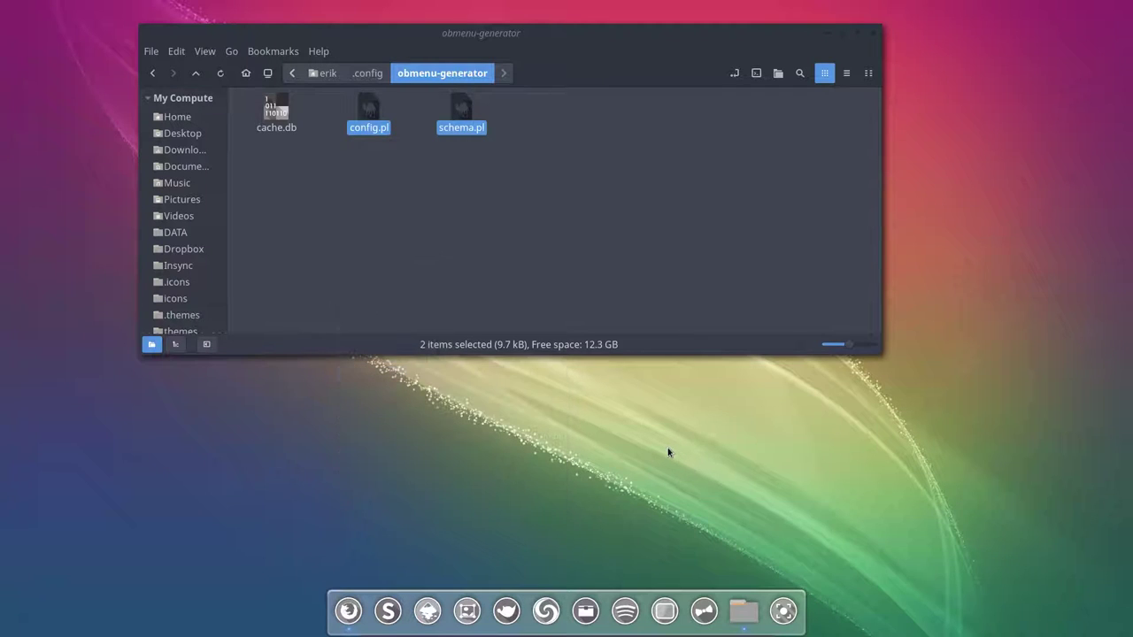
pyautogui.rightClick(669, 451)
pyautogui.rightClick(575, 520)
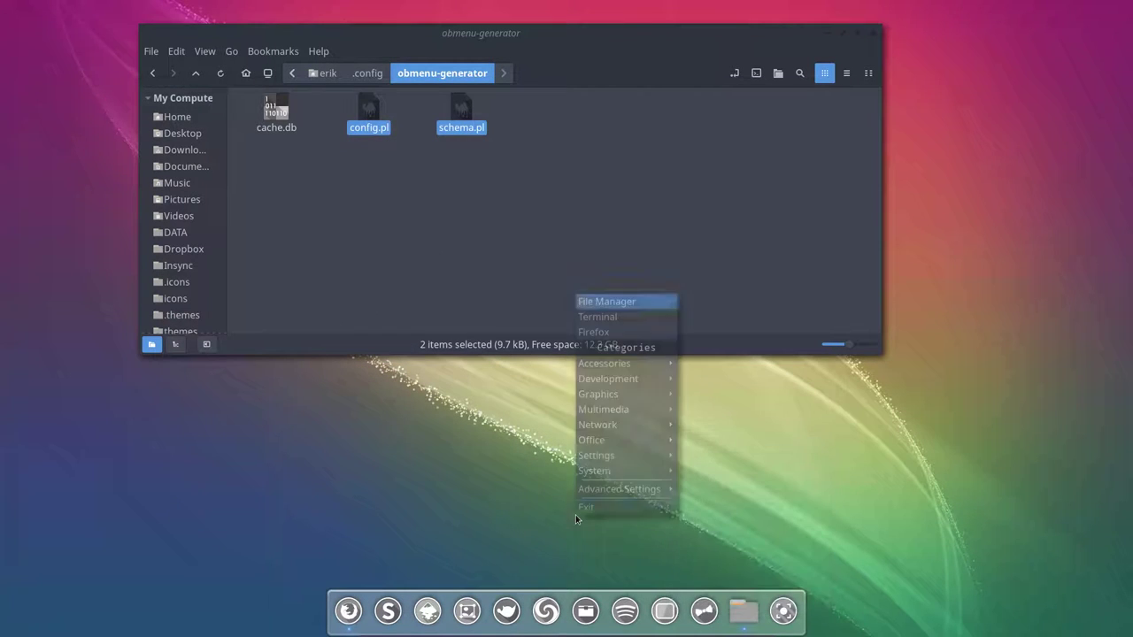
pyautogui.moveTo(667, 498)
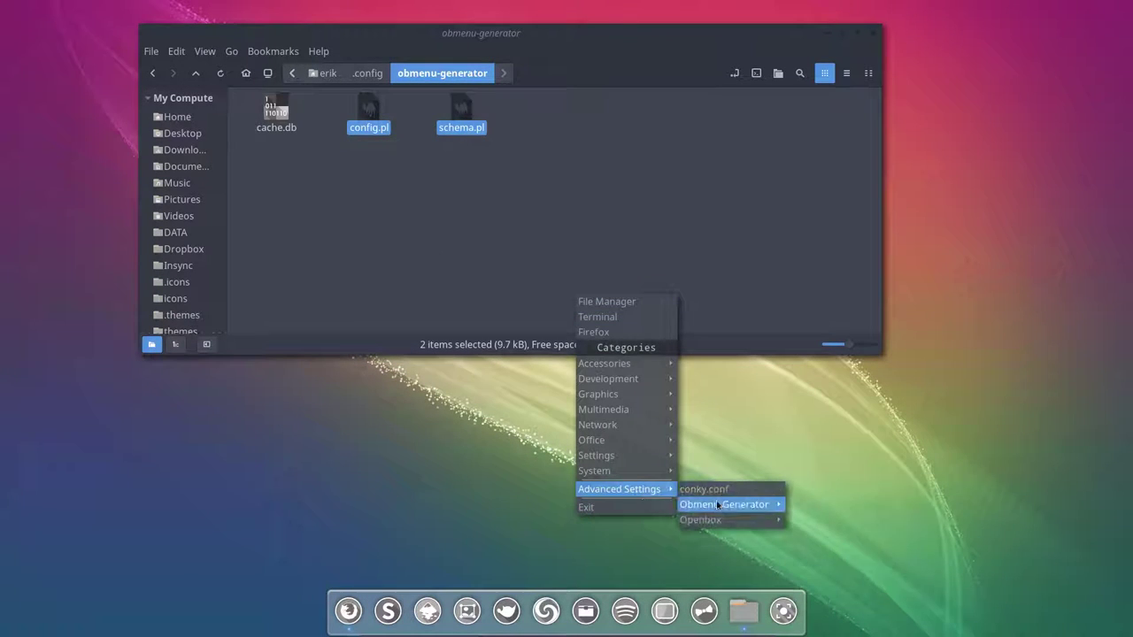
pyautogui.moveTo(718, 504)
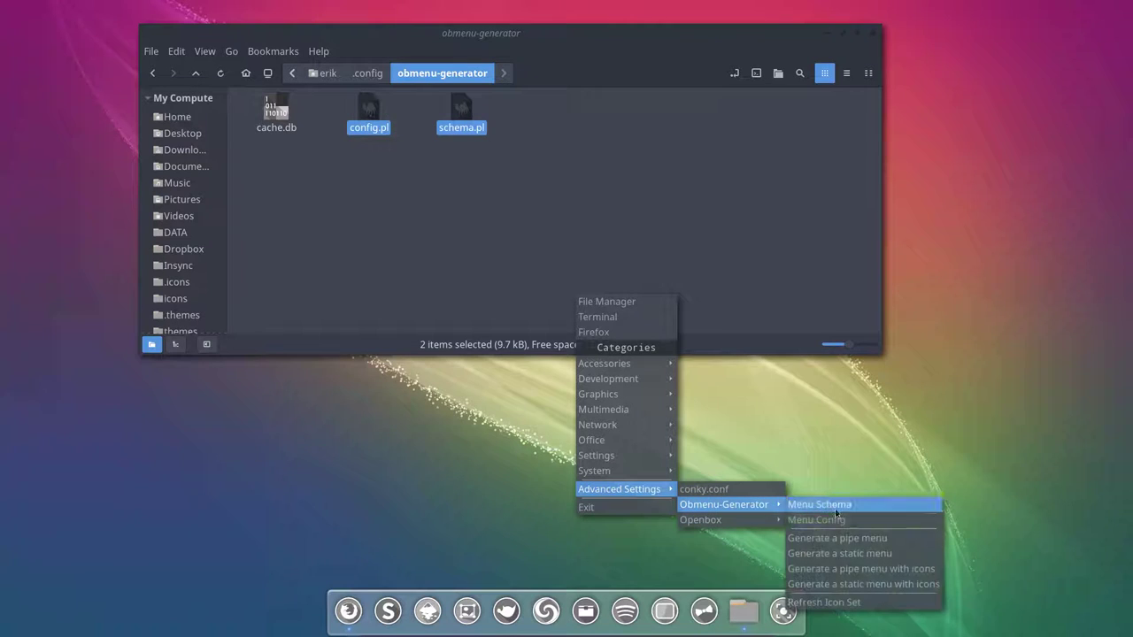
pyautogui.click(868, 572)
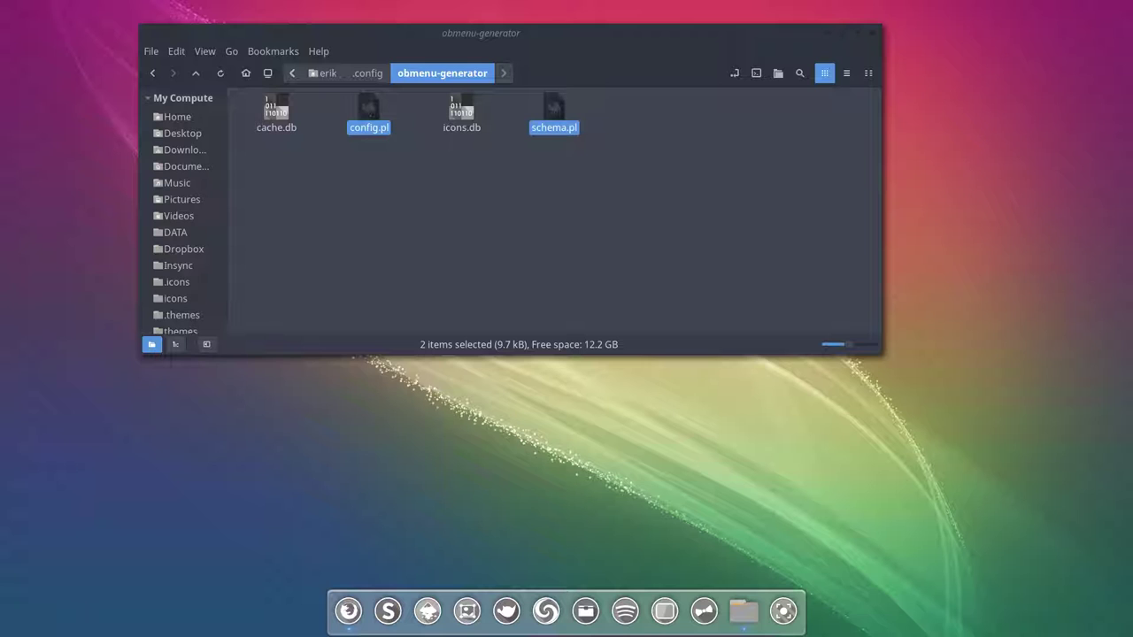
# Step: Check the Graphics and Multimedia categories for their new application icons
pyautogui.click(352, 610)
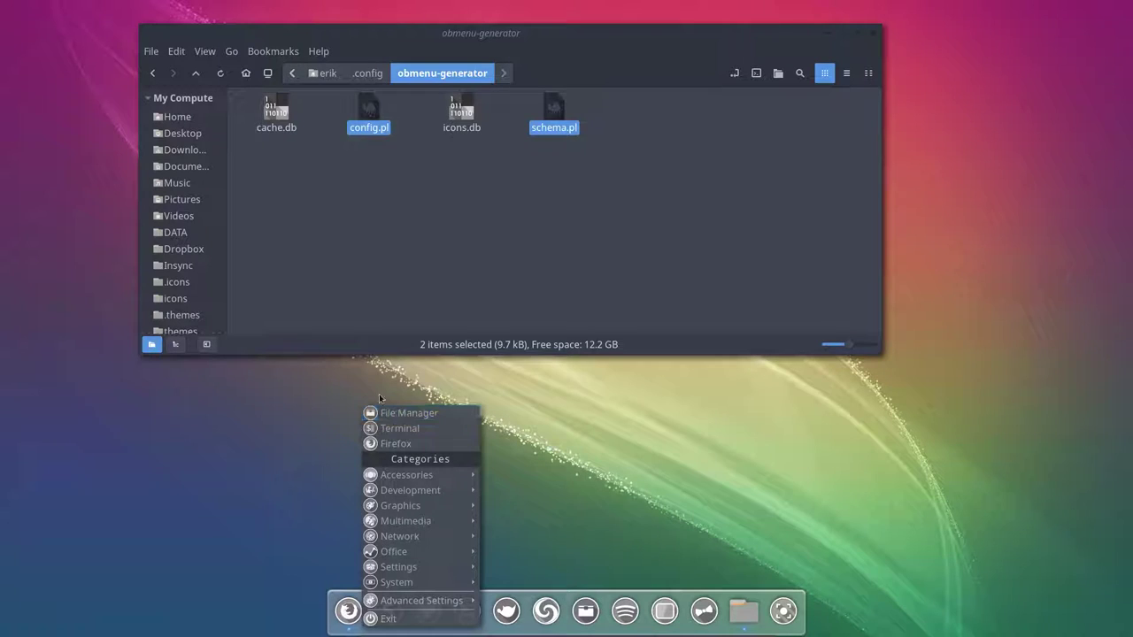
pyautogui.moveTo(447, 478)
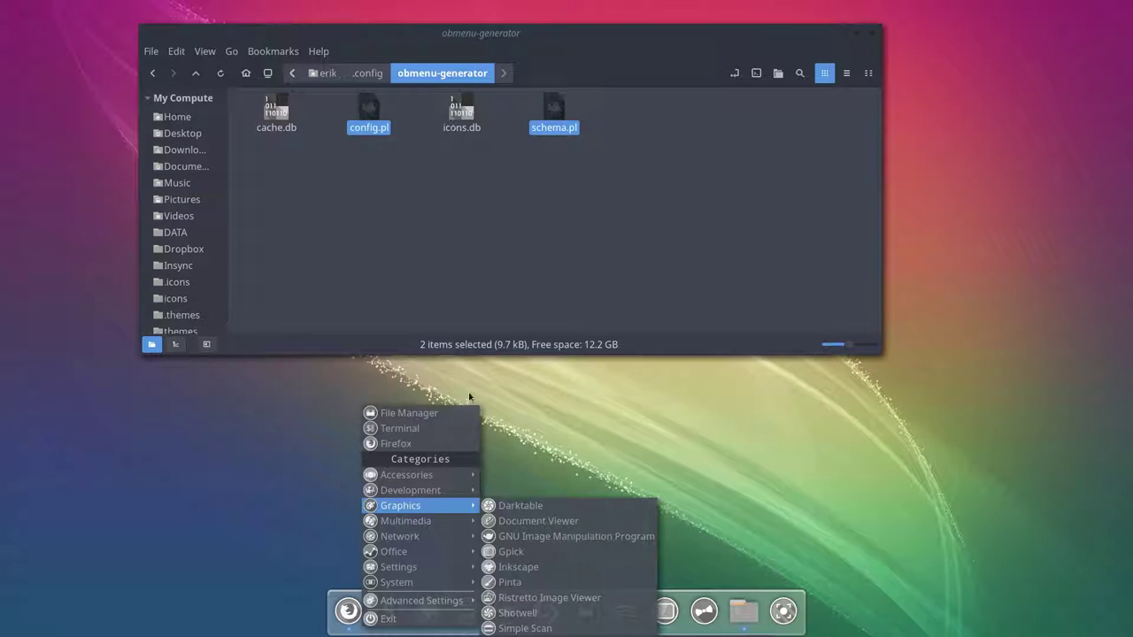
pyautogui.moveTo(442, 528)
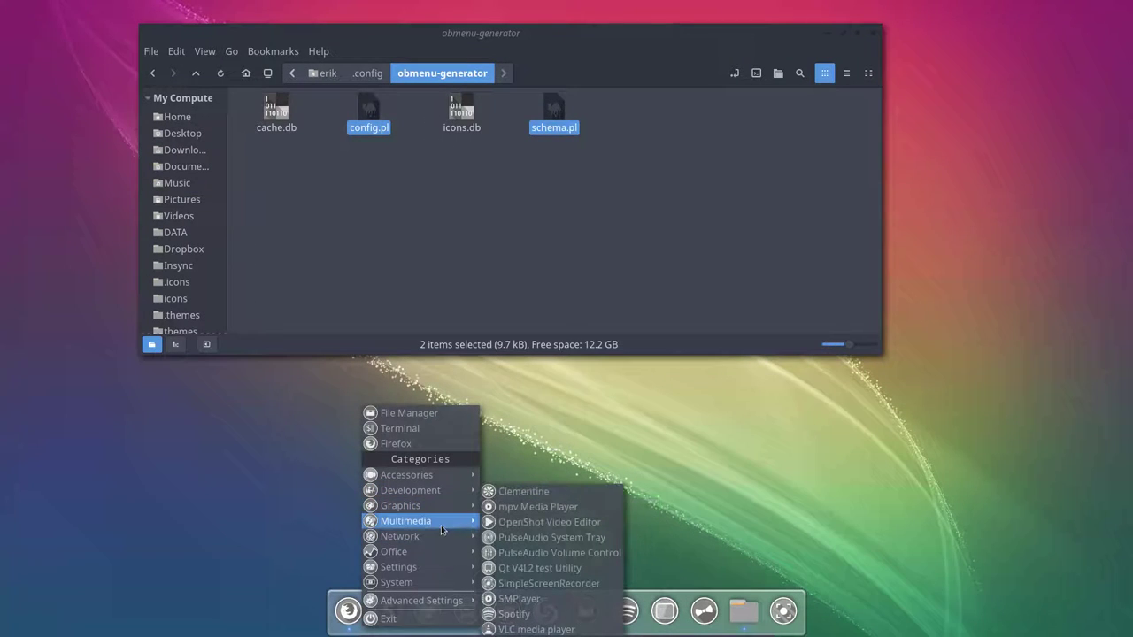
pyautogui.click(267, 493)
# Step: Reopen and close the root menu, including bringing it up with Super+Space
pyautogui.rightClick(292, 400)
pyautogui.click(254, 398)
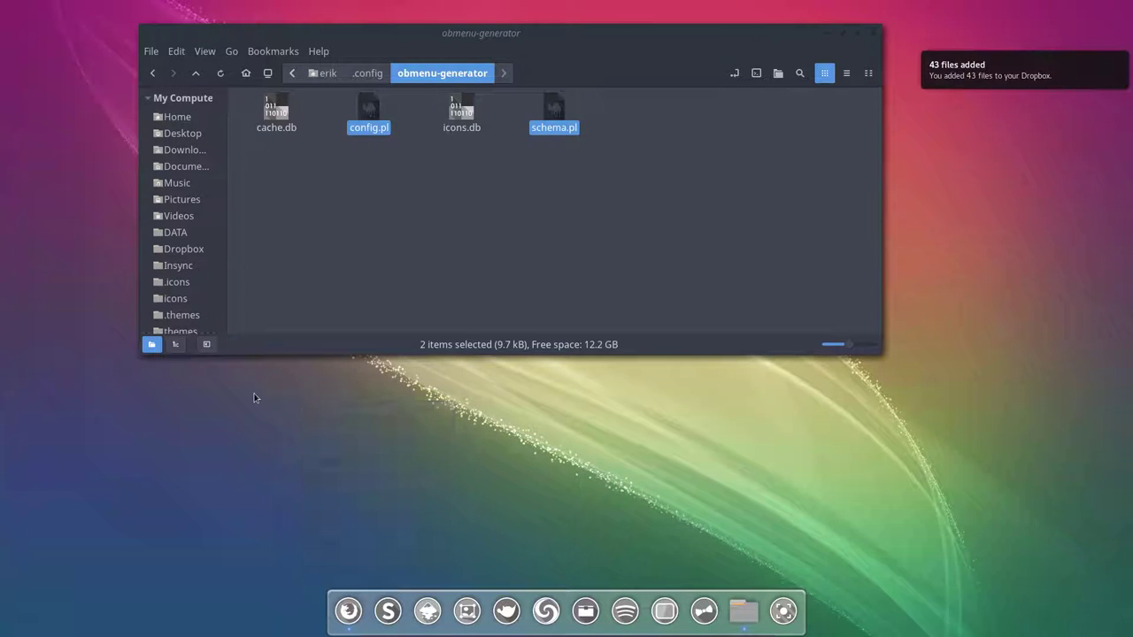
pyautogui.rightClick(255, 396)
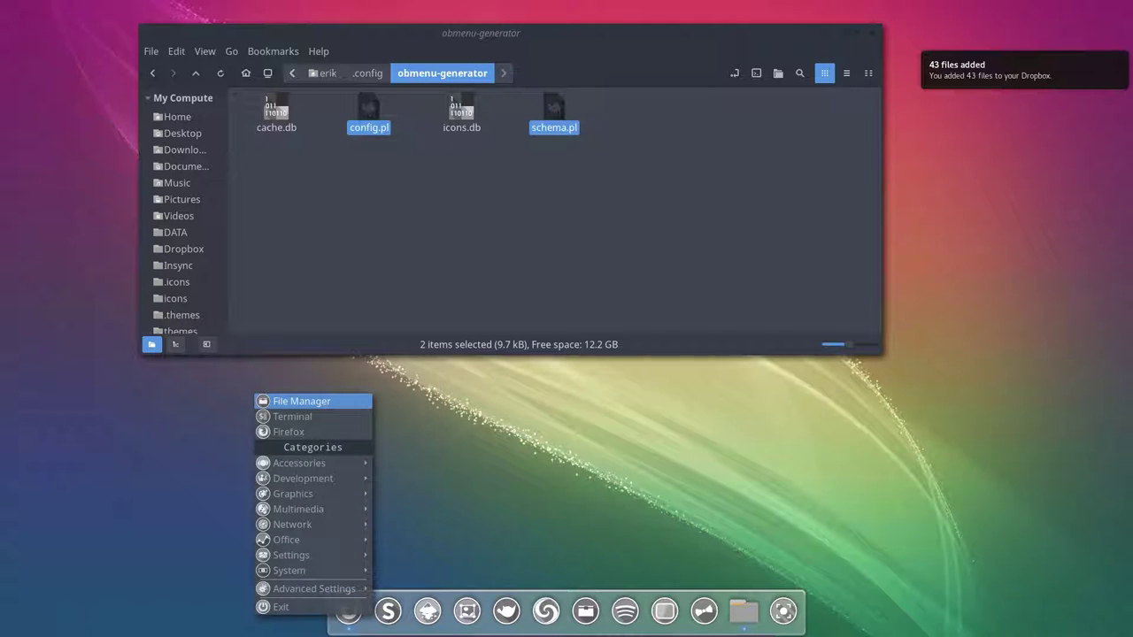
pyautogui.click(442, 432)
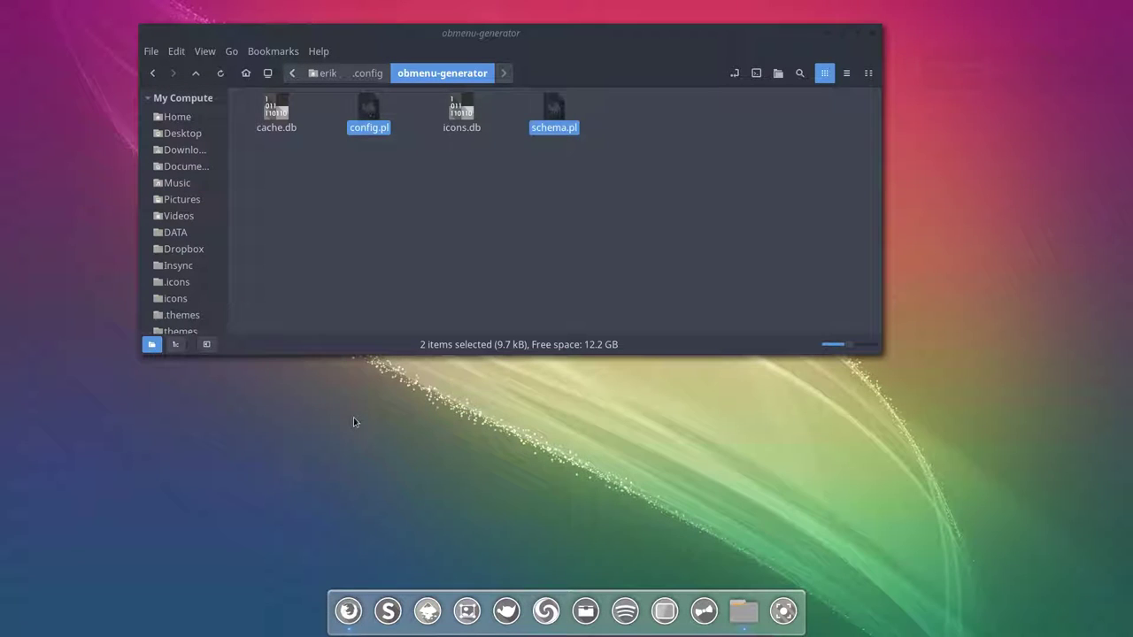
pyautogui.press('super+space')
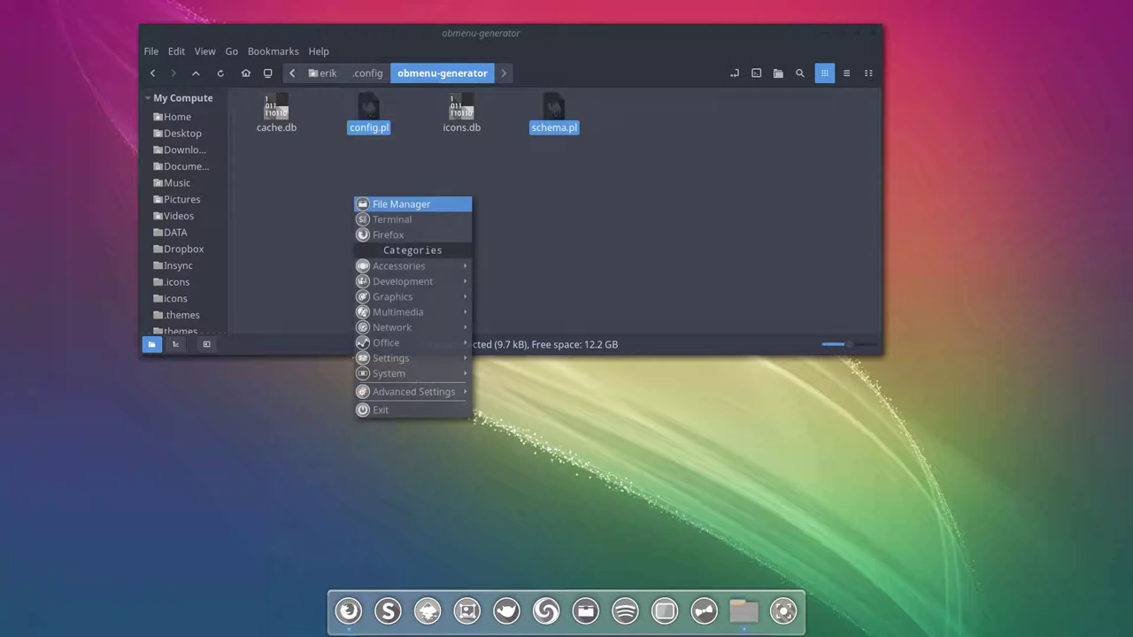
pyautogui.click(565, 253)
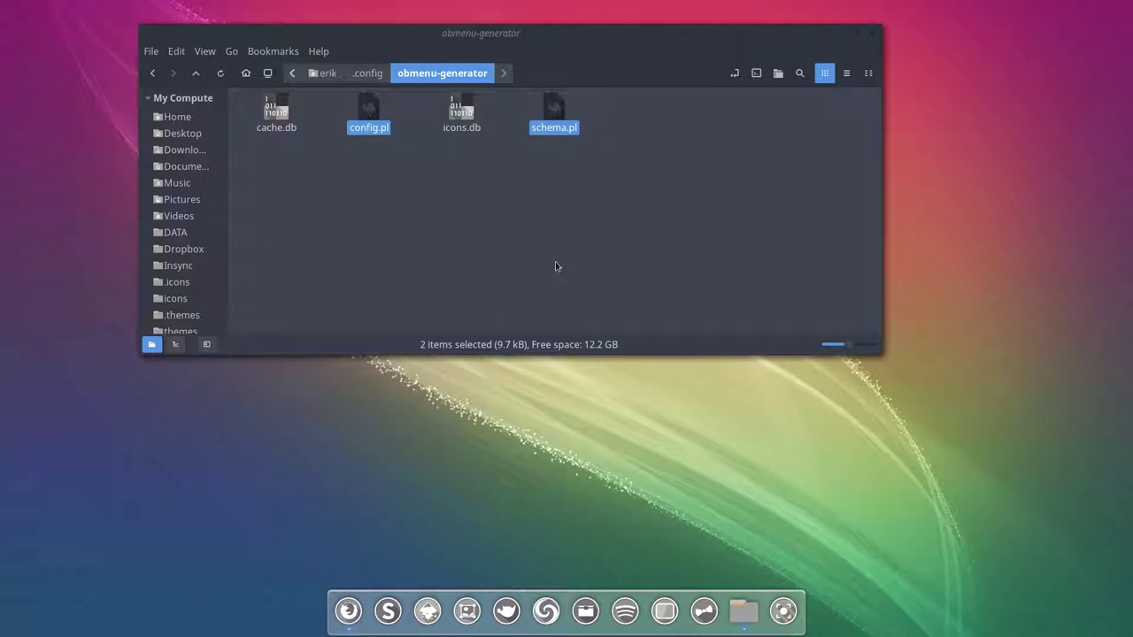
# Step: Choose 'Generate a static menu with icons' under Advanced Settings > Obmenu-Generator
pyautogui.rightClick(530, 449)
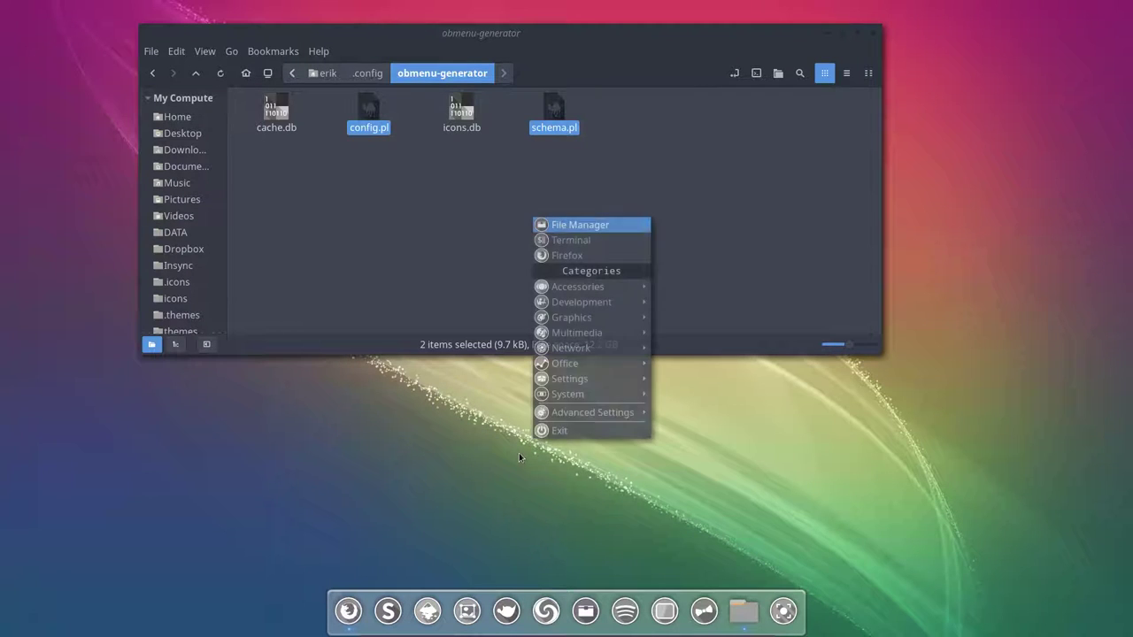
pyautogui.moveTo(615, 412)
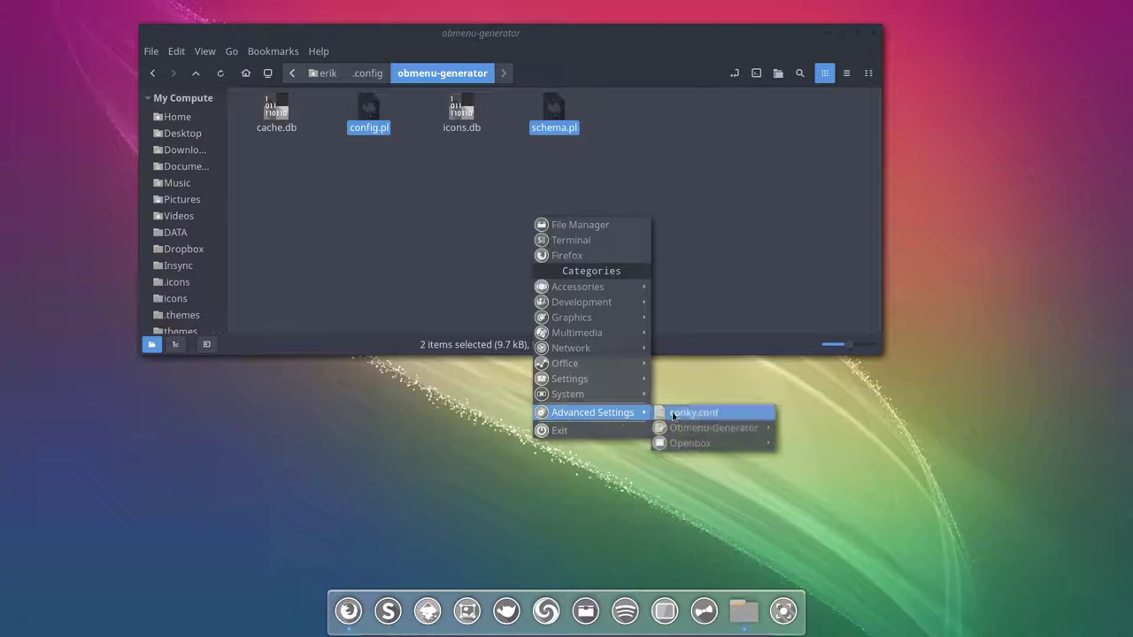
pyautogui.moveTo(710, 428)
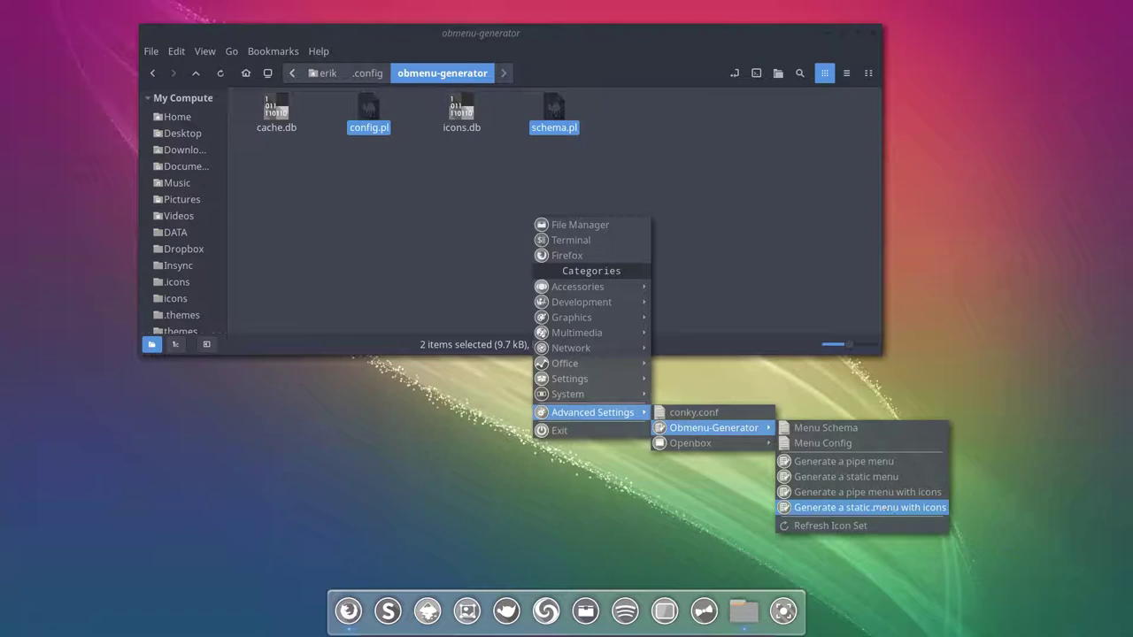
pyautogui.click(883, 508)
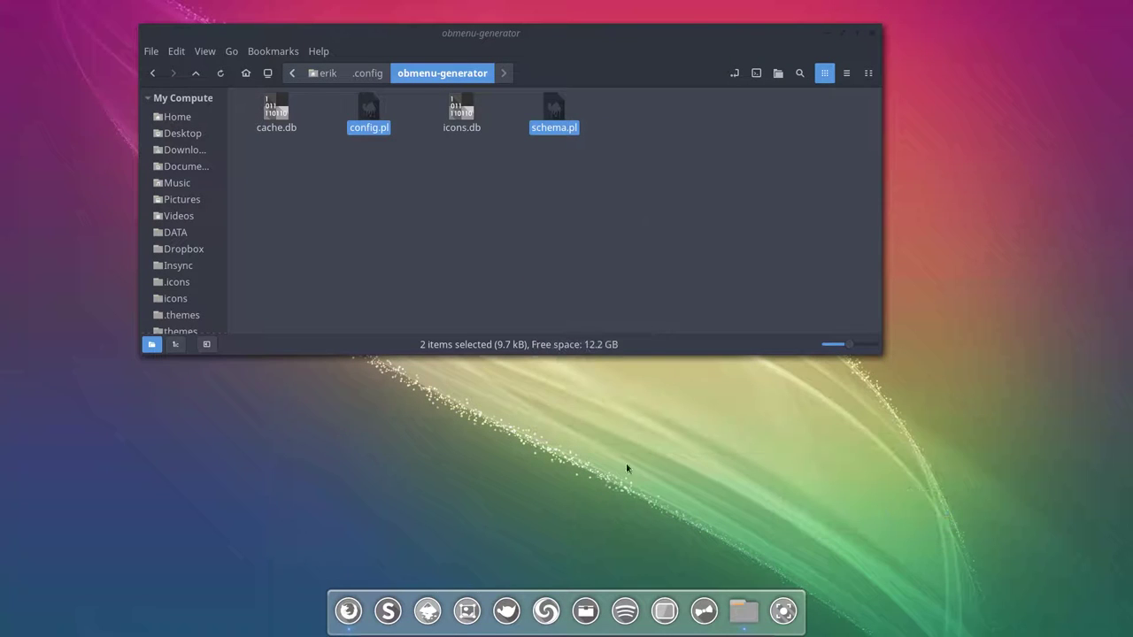
# Step: Review the System category's applications and their icons in the root menu
pyautogui.rightClick(365, 433)
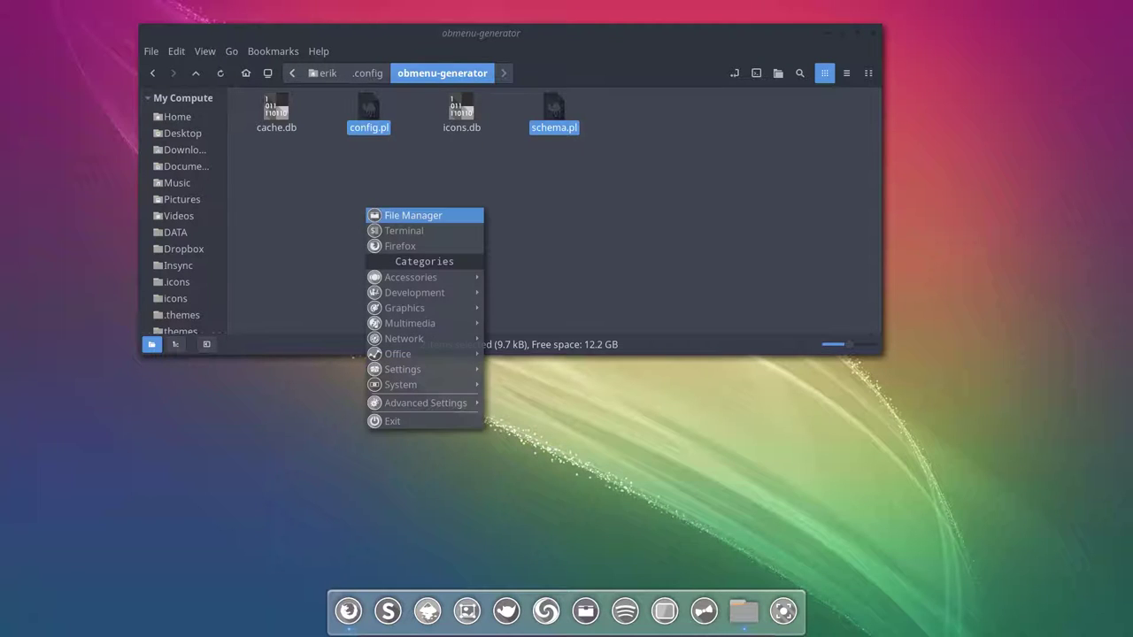
pyautogui.click(306, 466)
pyautogui.rightClick(307, 466)
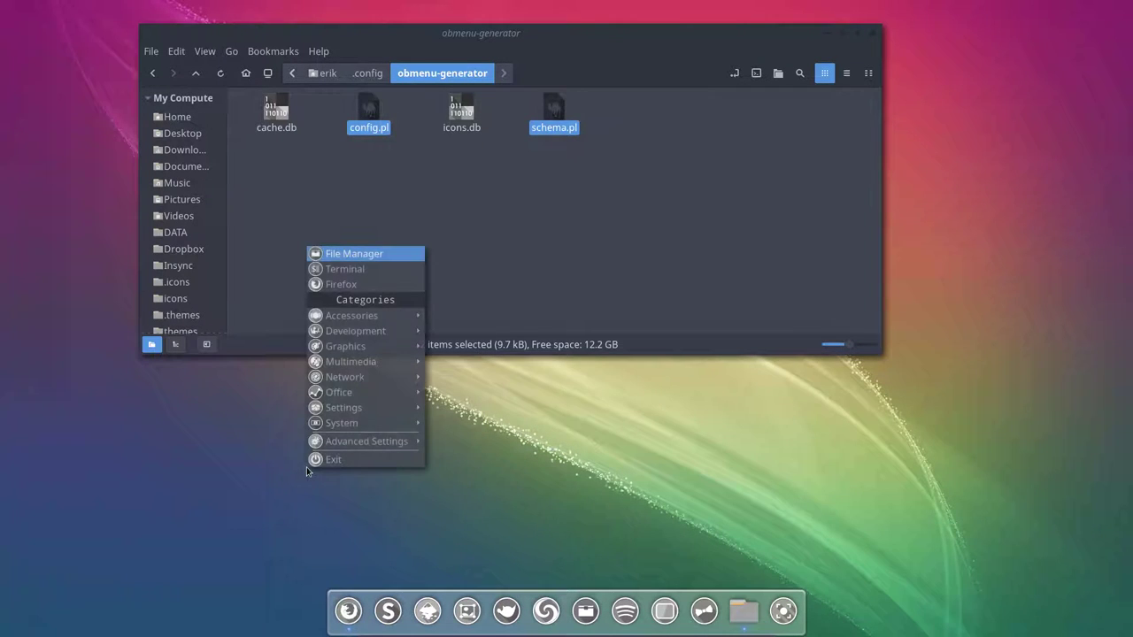
pyautogui.click(248, 510)
pyautogui.rightClick(248, 510)
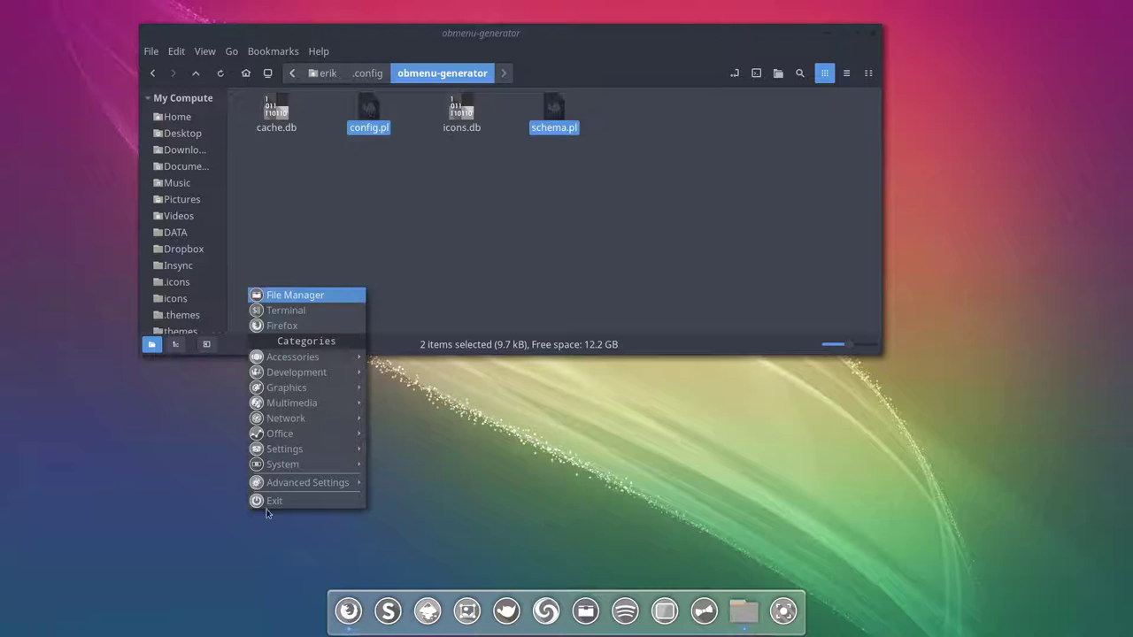
pyautogui.moveTo(340, 462)
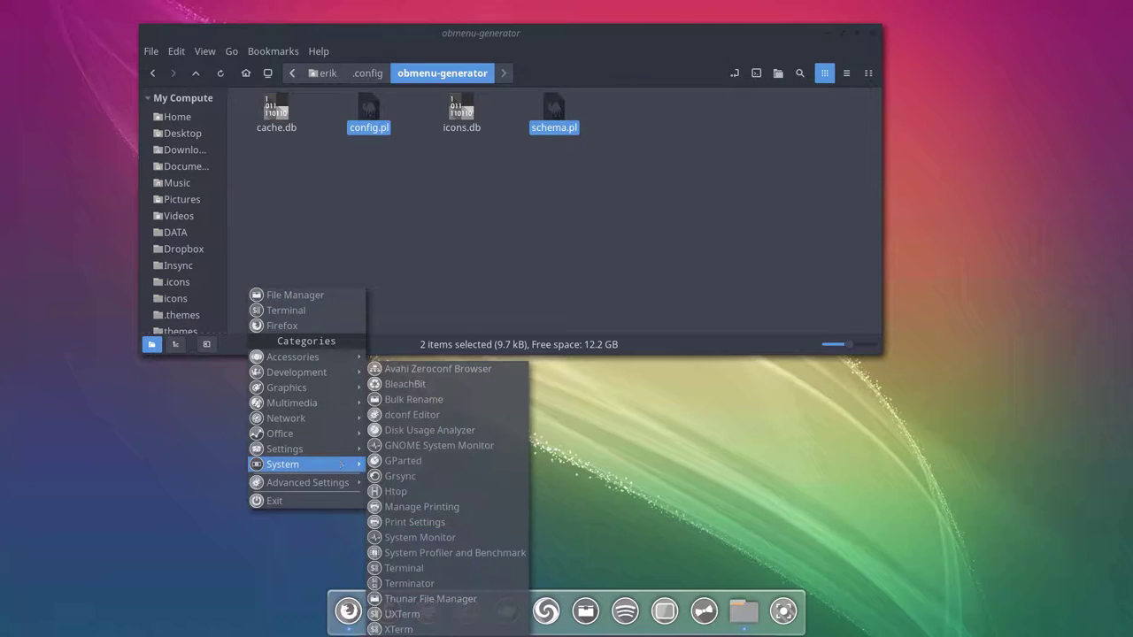
pyautogui.click(557, 460)
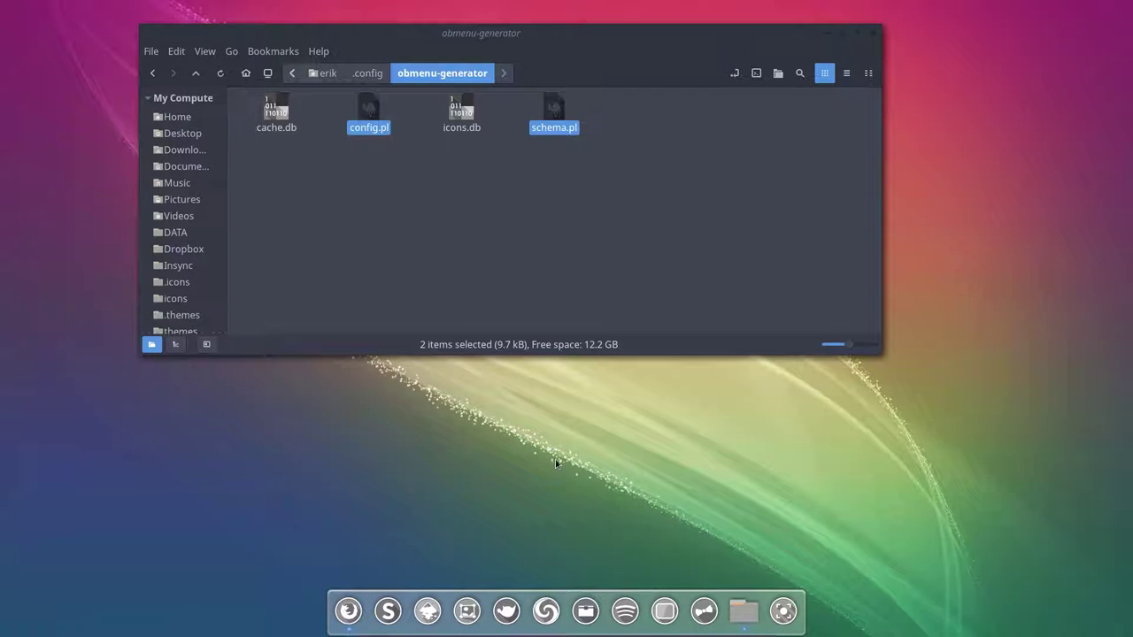
# Step: Reopen the root menu to the Advanced Settings > Obmenu-Generator options
pyautogui.rightClick(508, 484)
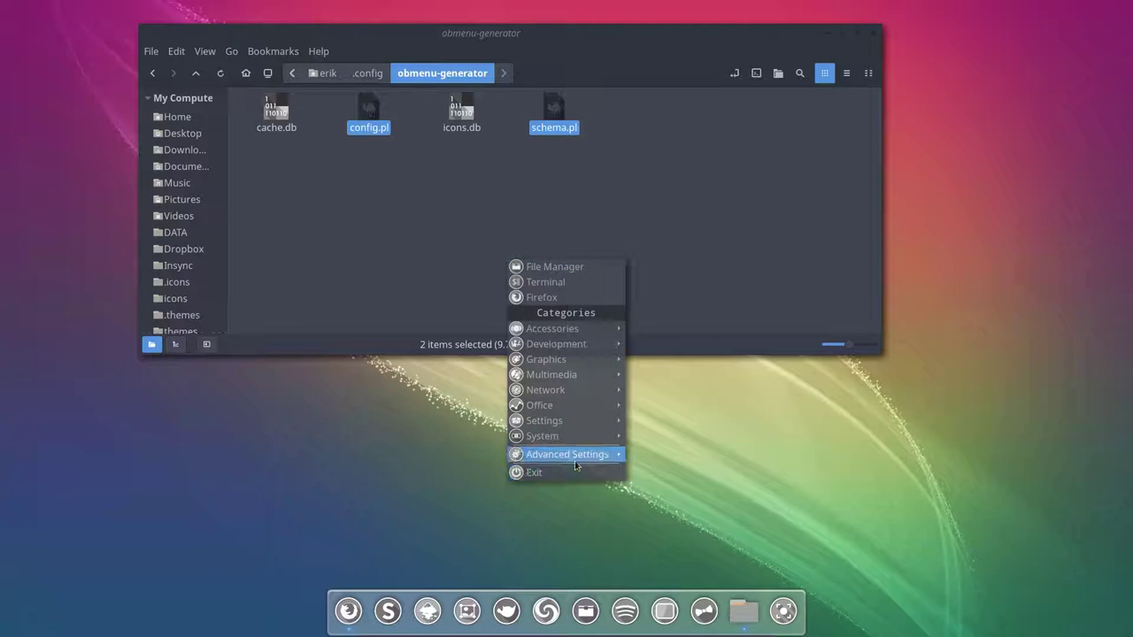
pyautogui.moveTo(576, 460)
pyautogui.moveTo(699, 469)
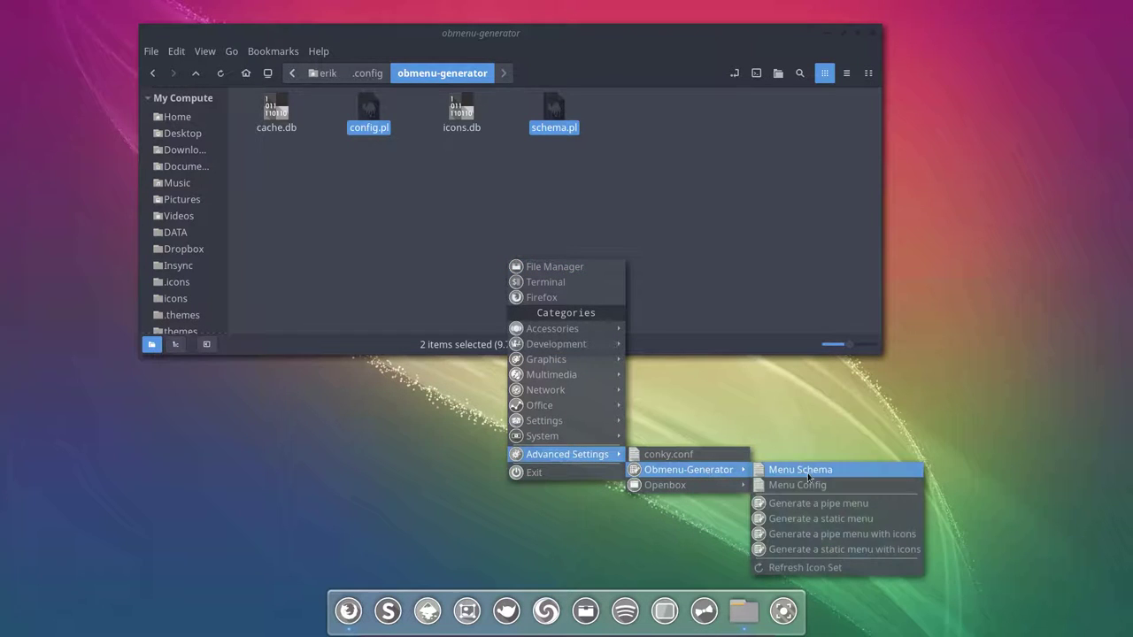
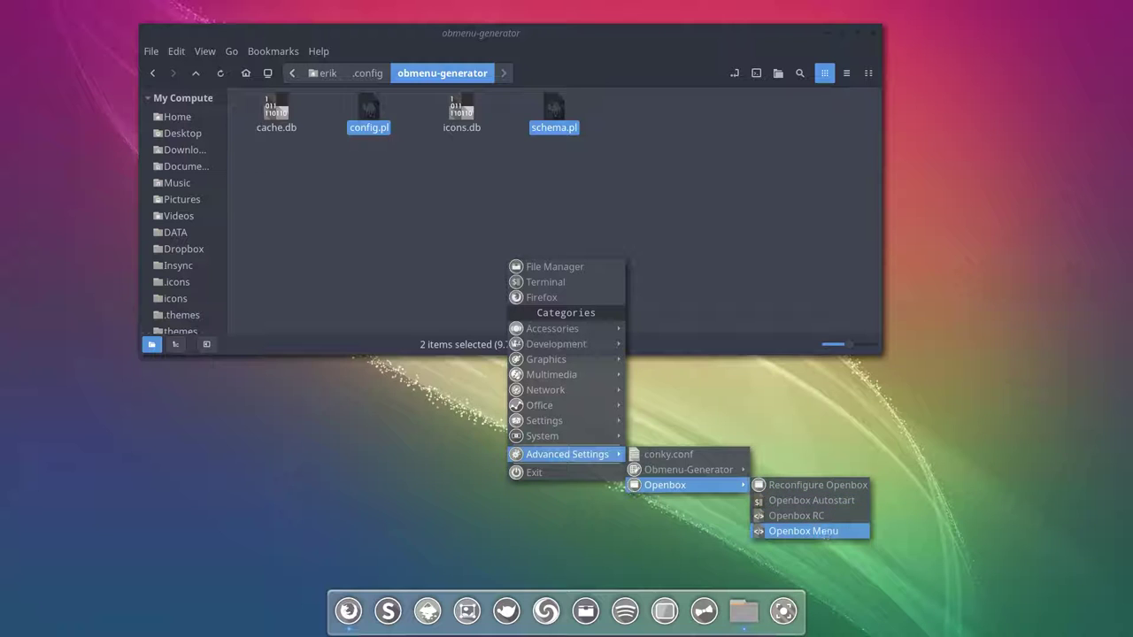
# Step: Go up to ~/.config in Nemo and open the openbox folder
pyautogui.click(404, 176)
pyautogui.click(351, 79)
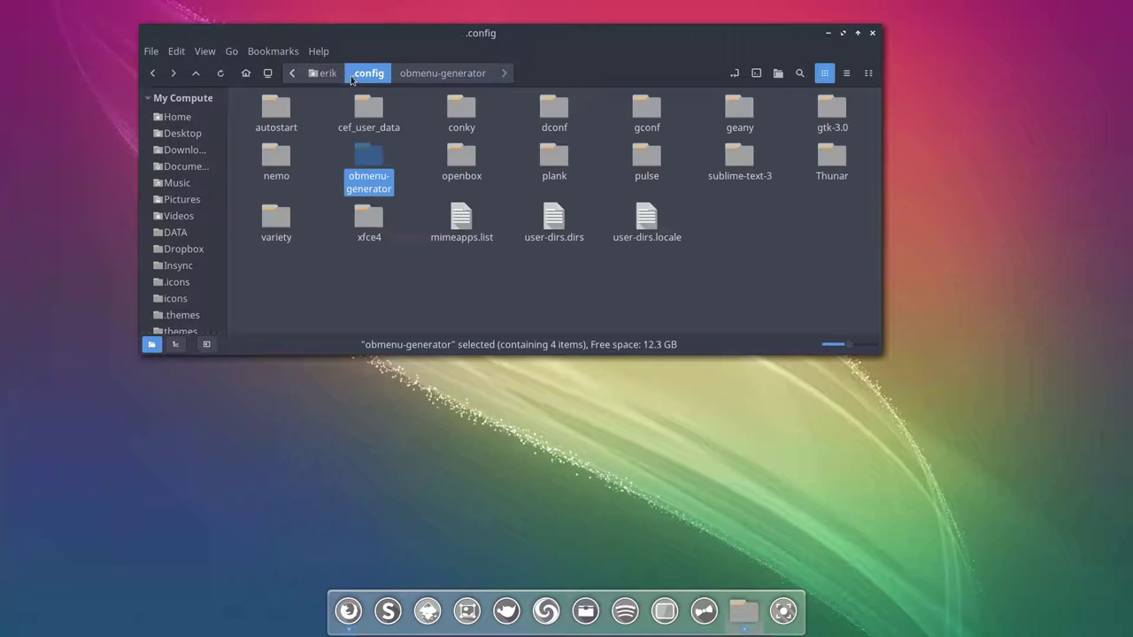
pyautogui.click(468, 159)
pyautogui.doubleClick(469, 159)
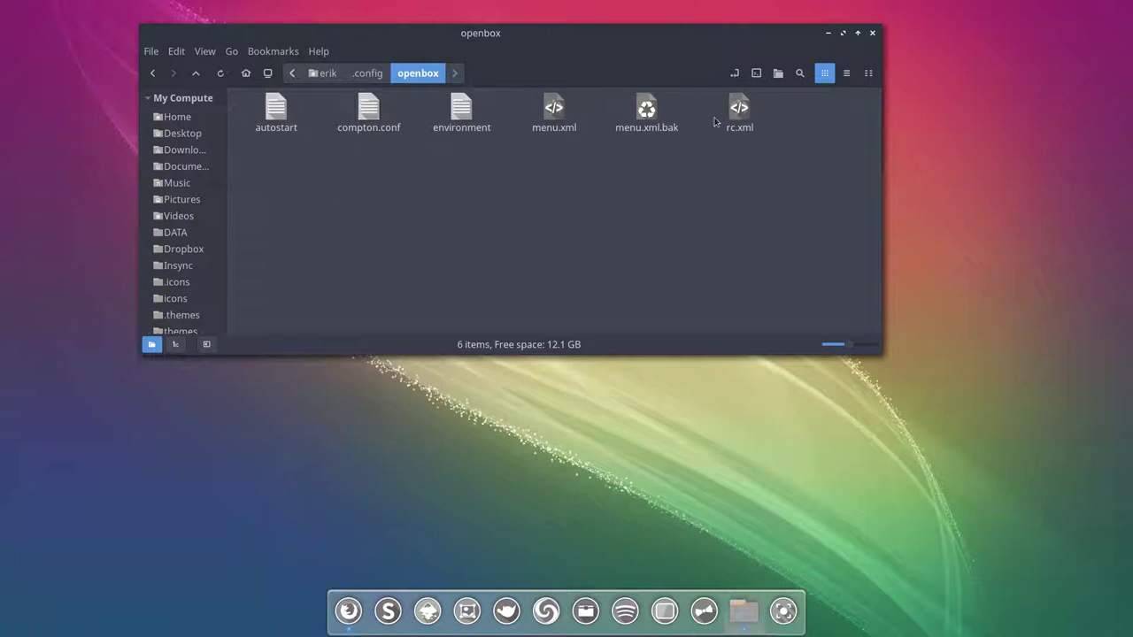
# Step: Open Openbox Autostart from the root menu's Advanced Settings, read through it, then close Sublime Text
pyautogui.rightClick(588, 245)
pyautogui.moveTo(672, 444)
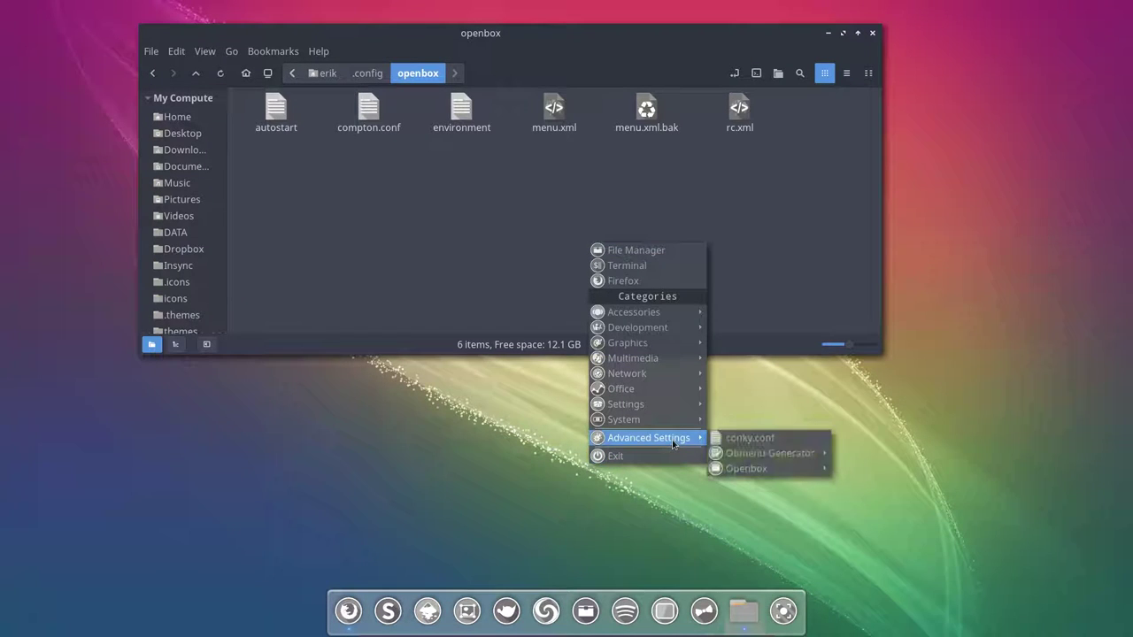
pyautogui.moveTo(760, 468)
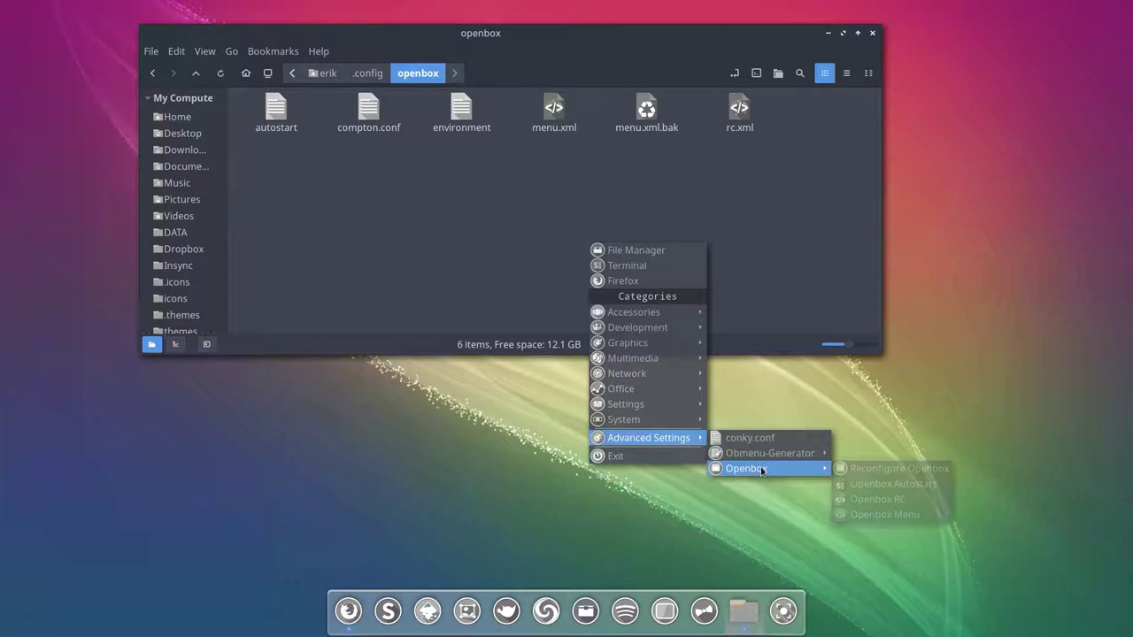
pyautogui.click(897, 484)
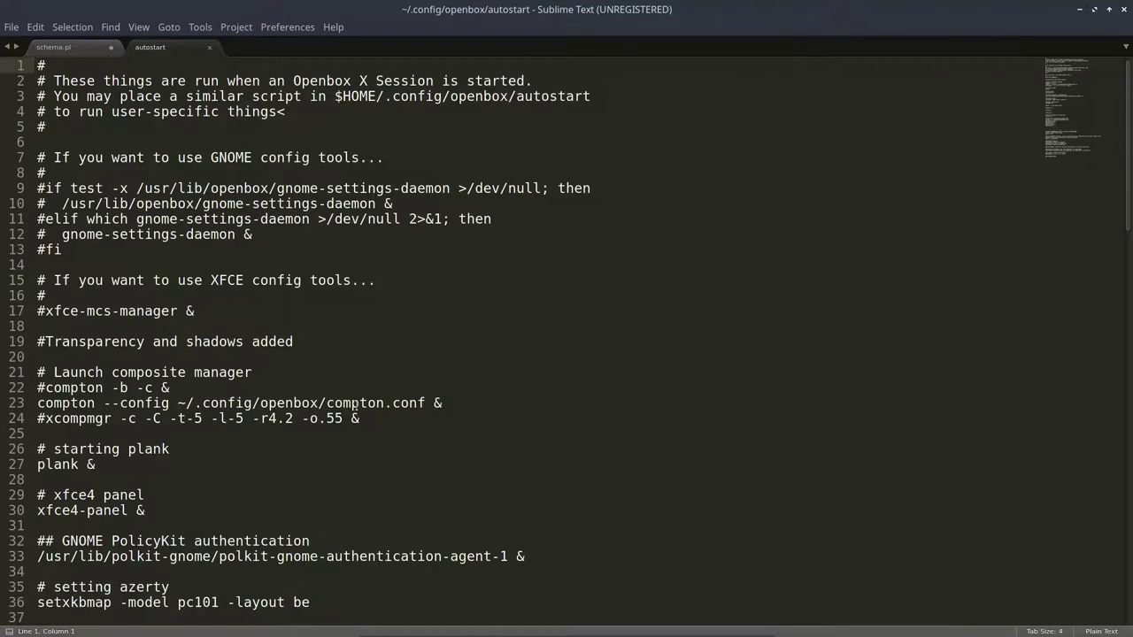
pyautogui.scroll(-13, 425, 422)
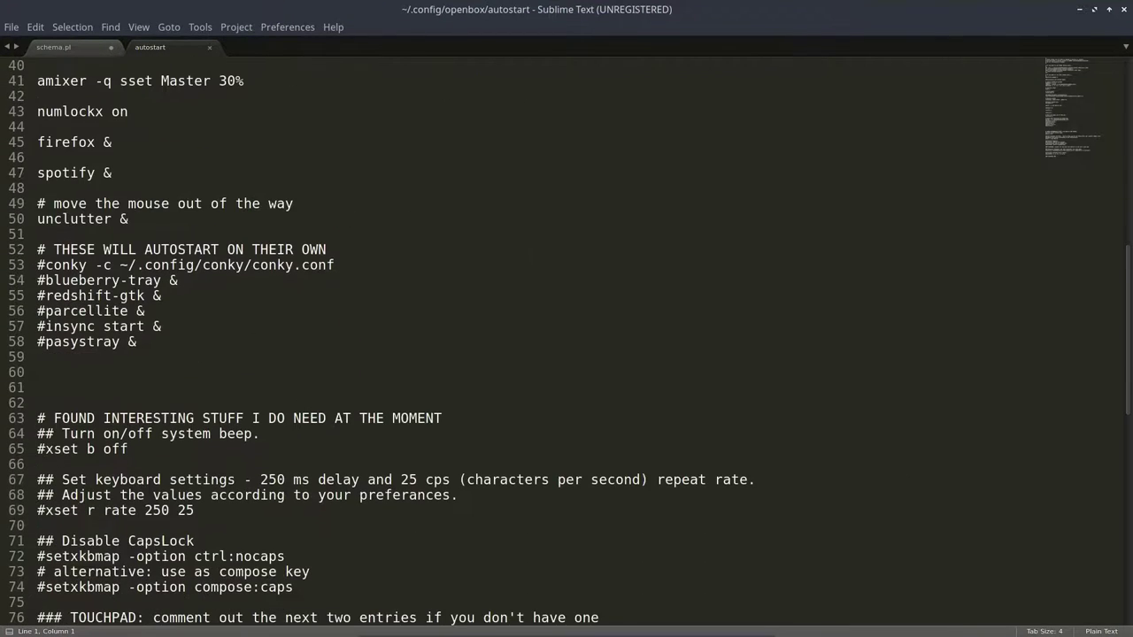
pyautogui.scroll(-4, 302, 401)
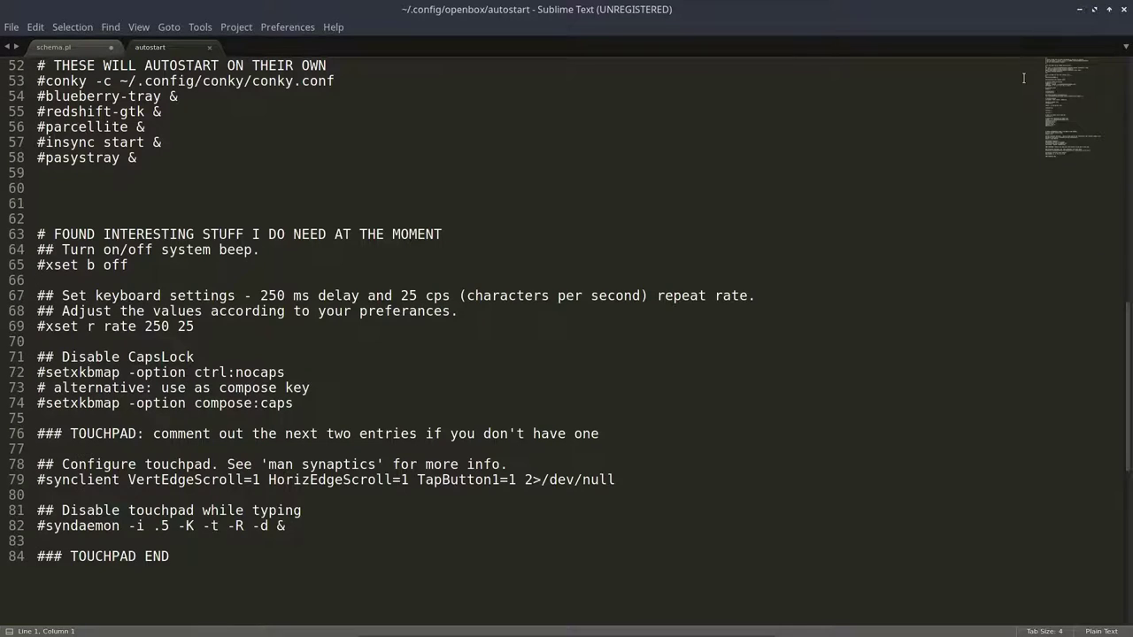
pyautogui.click(1124, 12)
pyautogui.rightClick(522, 444)
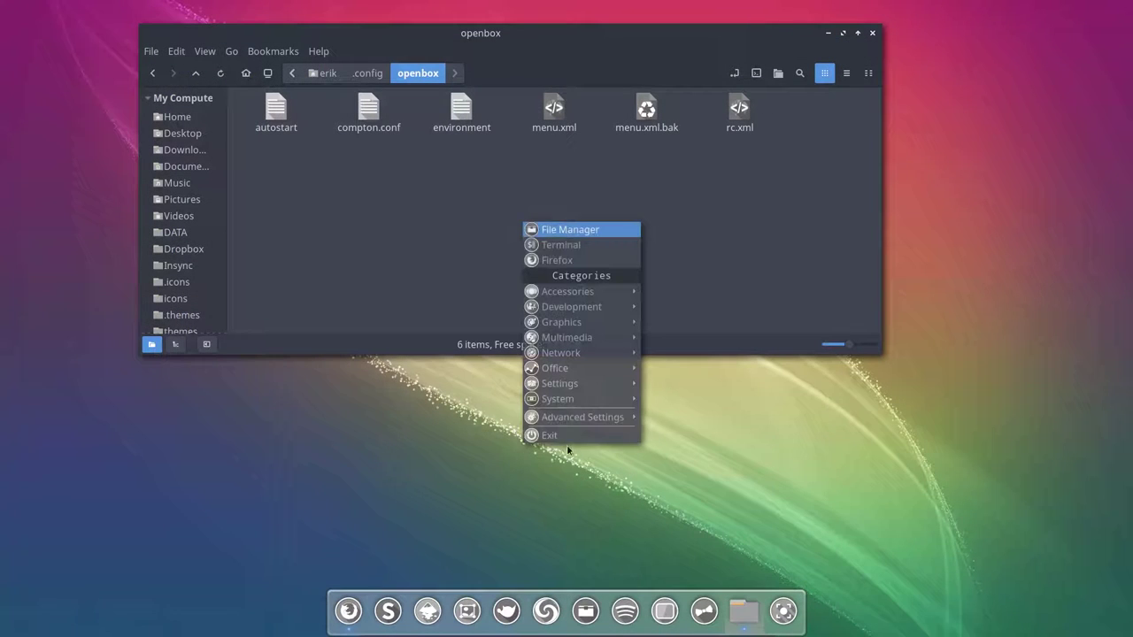
pyautogui.moveTo(632, 420)
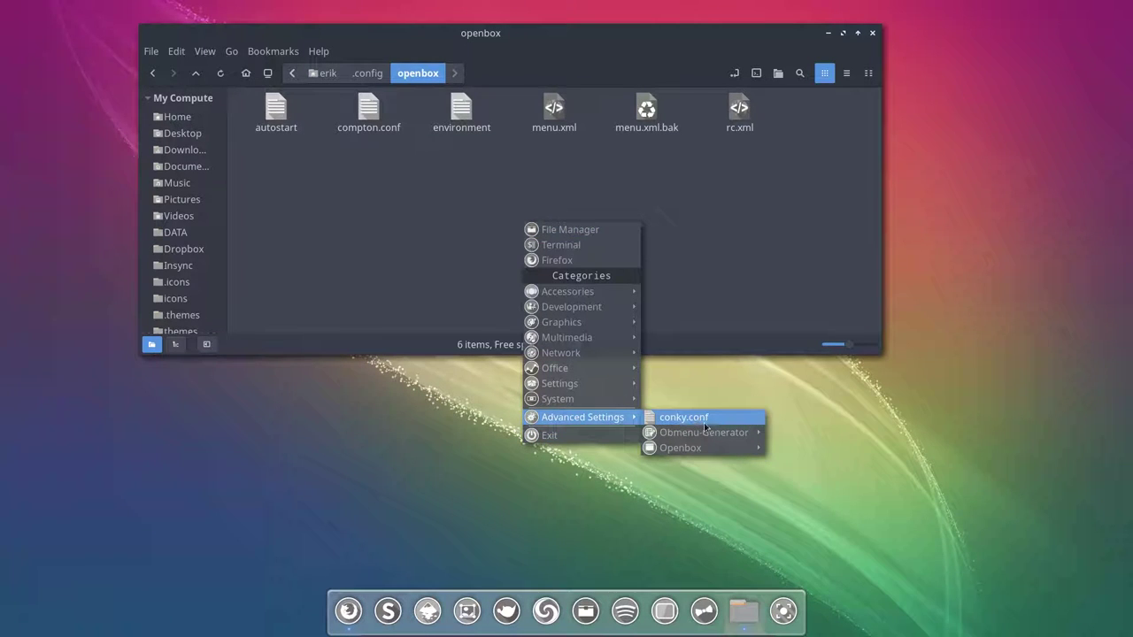
pyautogui.moveTo(705, 432)
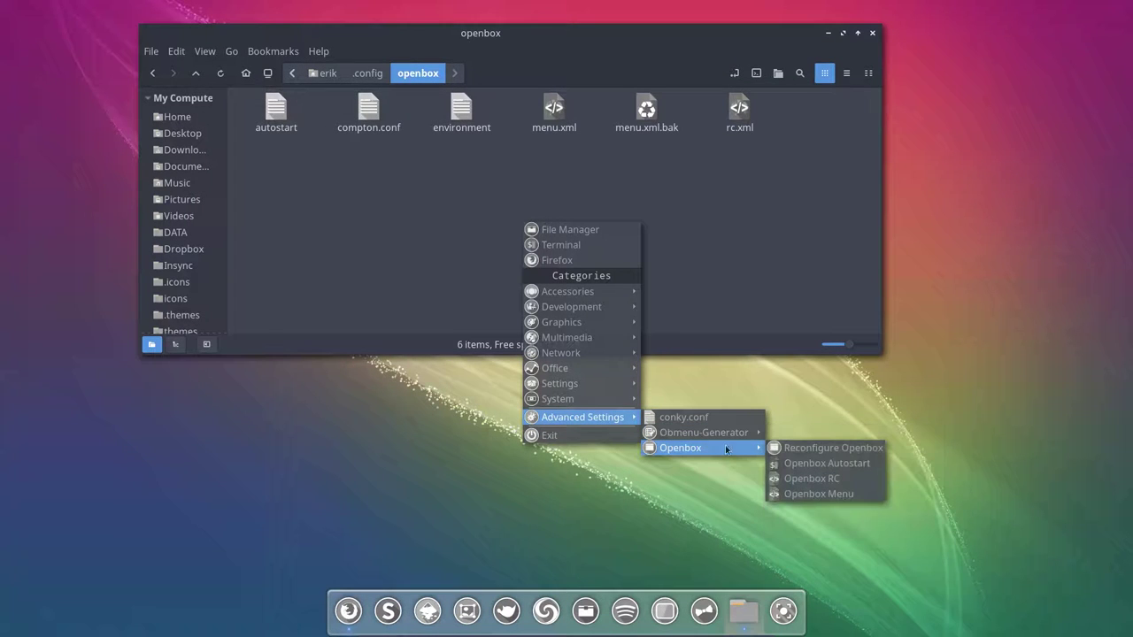
pyautogui.click(854, 479)
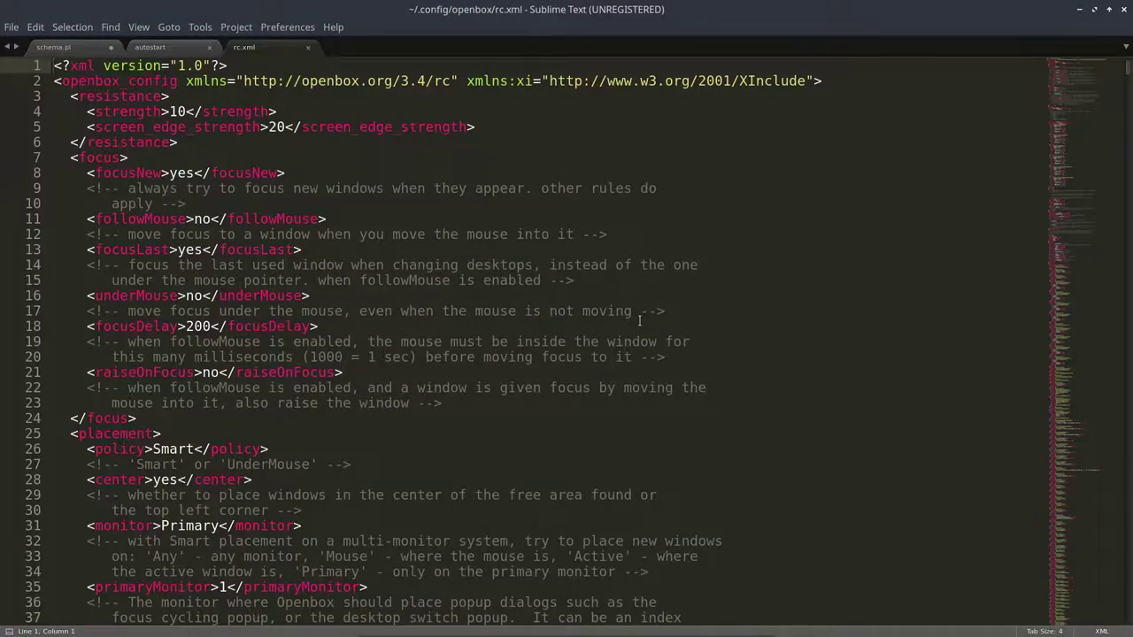
pyautogui.scroll(-20, 786, 308)
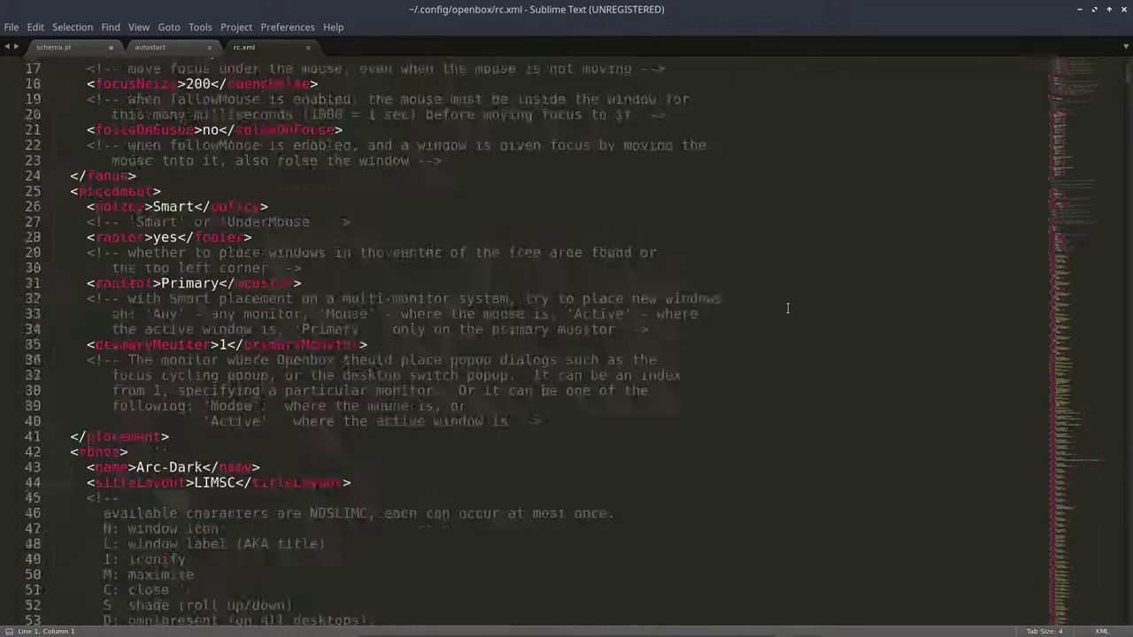
pyautogui.click(1124, 8)
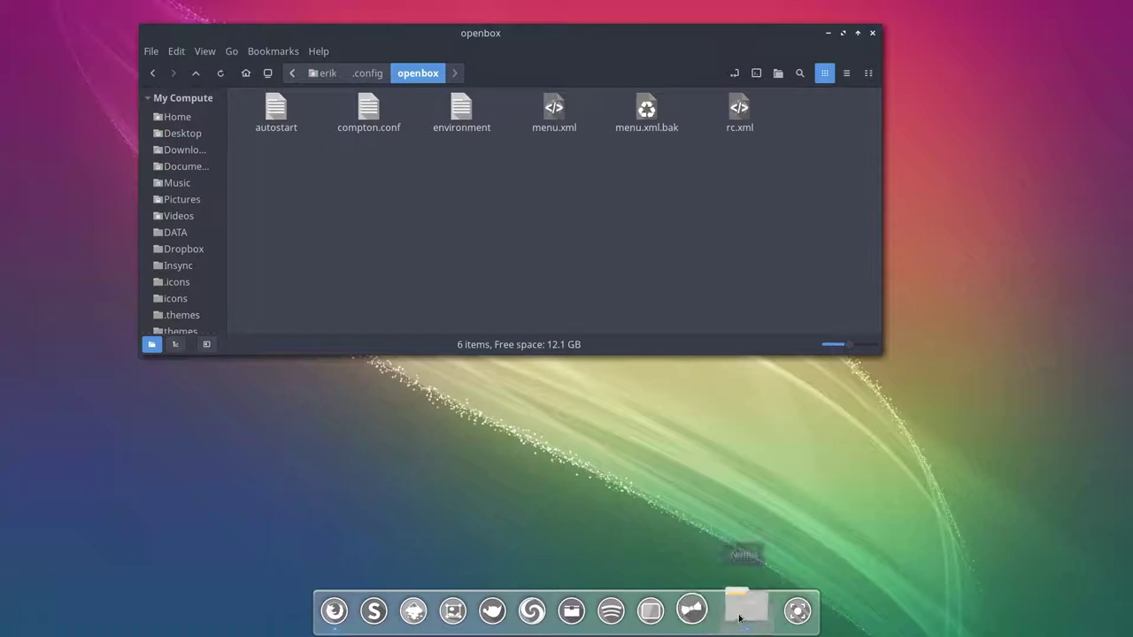
pyautogui.rightClick(459, 479)
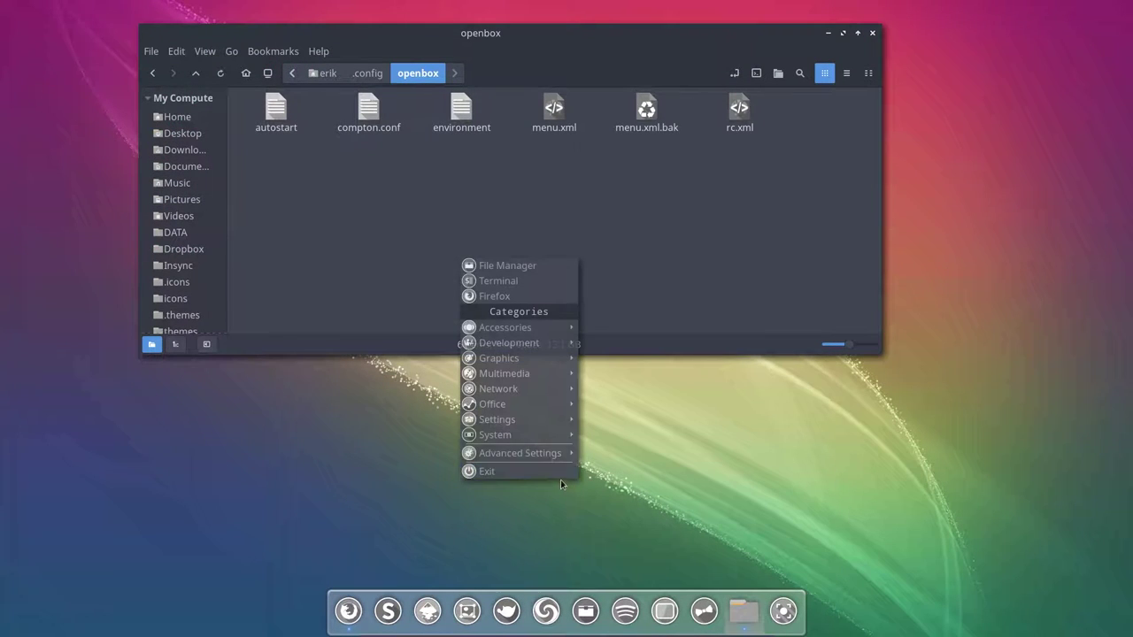
pyautogui.moveTo(530, 455)
pyautogui.moveTo(637, 483)
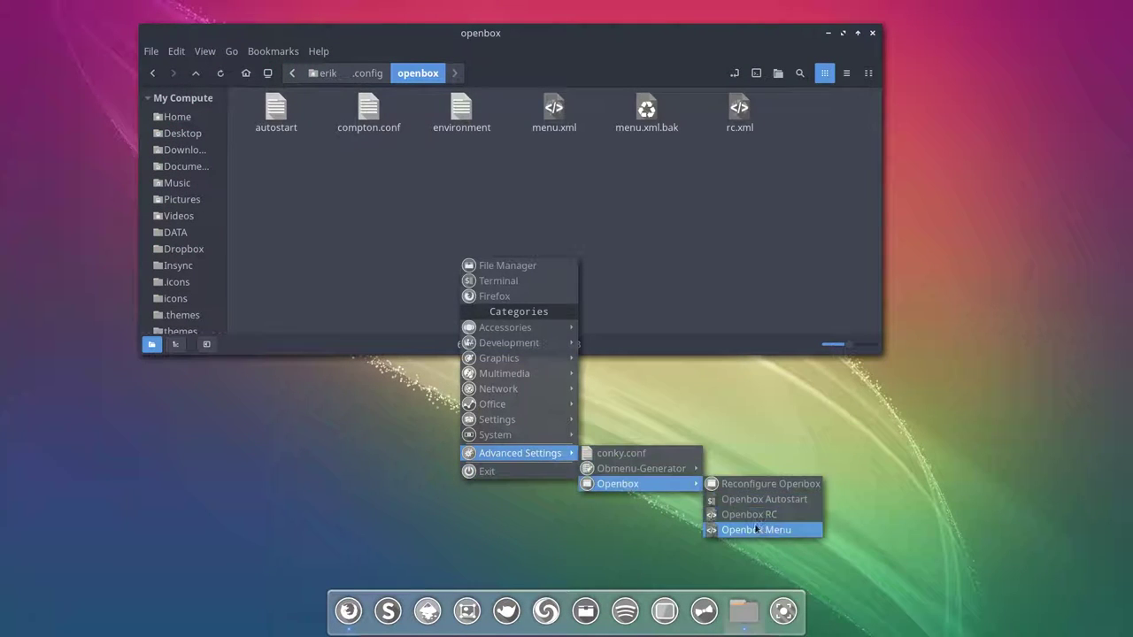
pyautogui.click(762, 531)
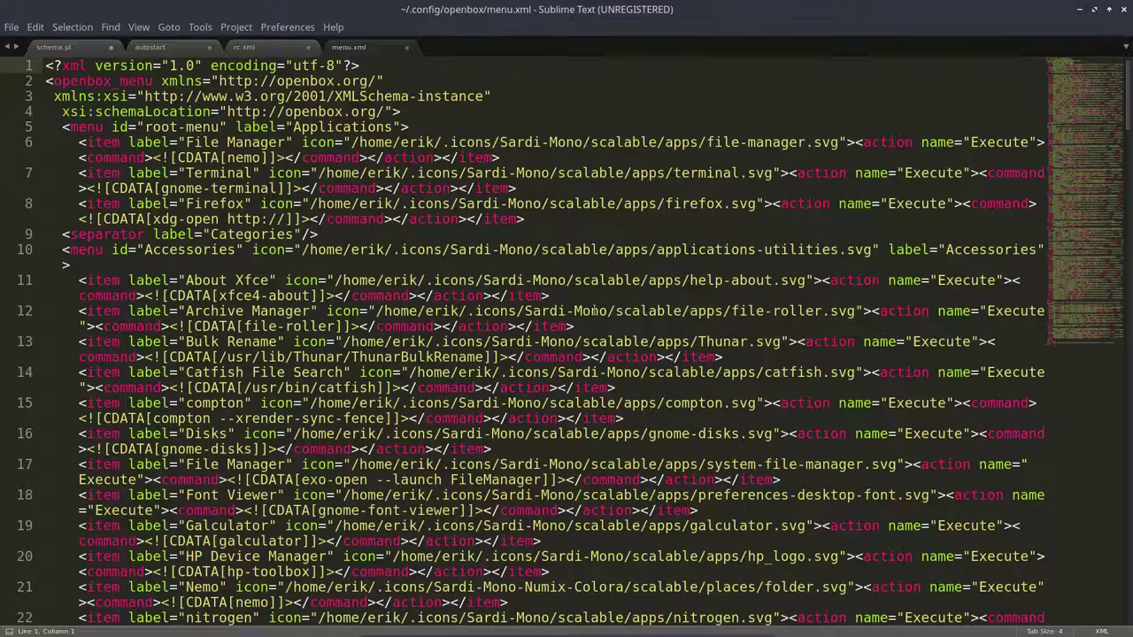
pyautogui.scroll(-15, 354, 253)
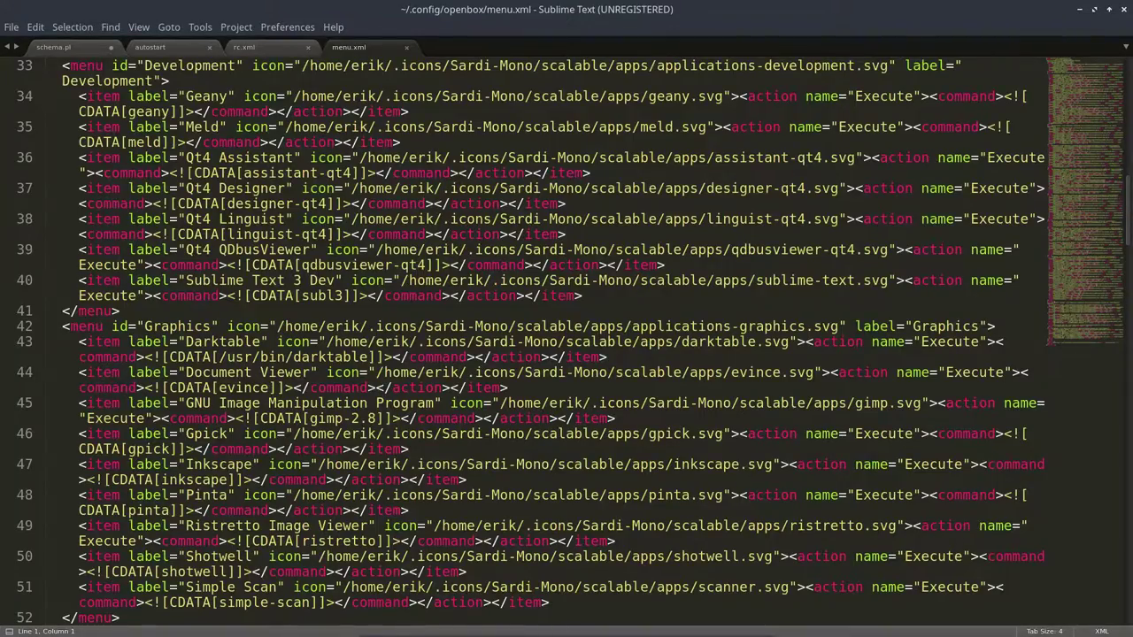
pyautogui.scroll(-12, 344, 256)
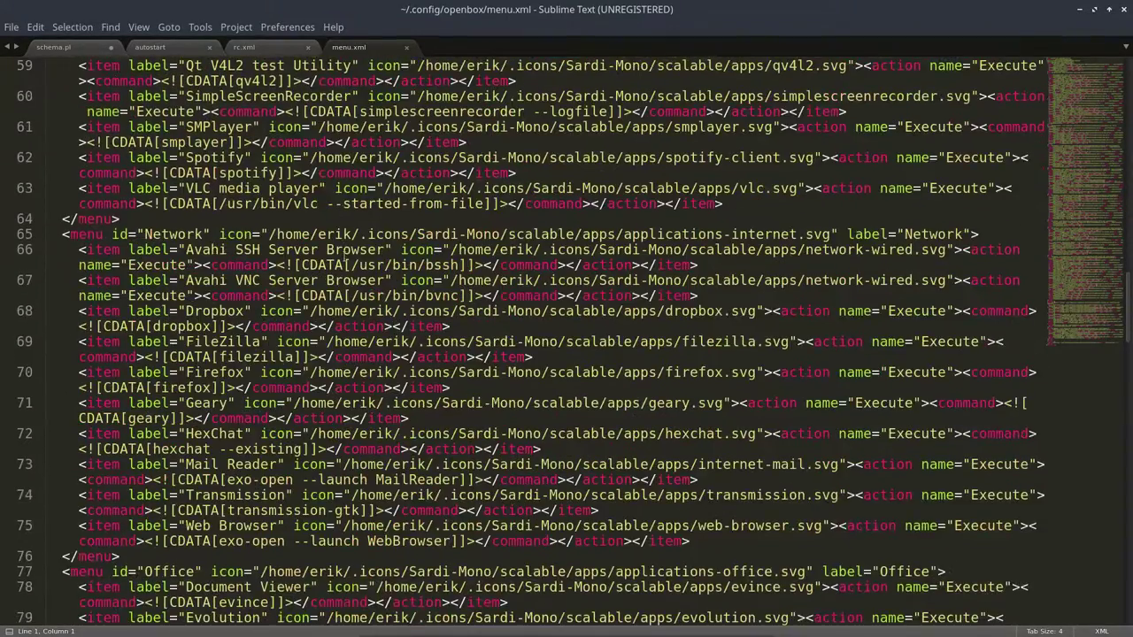
pyautogui.scroll(-8, 344, 264)
pyautogui.scroll(-2, 344, 264)
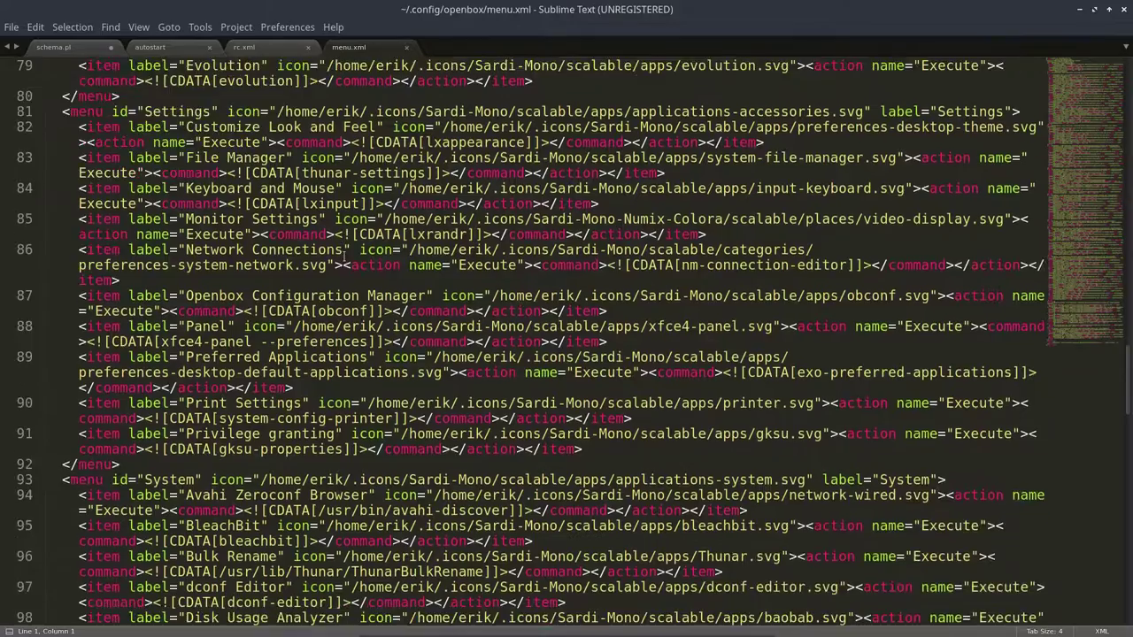
pyautogui.moveTo(353, 157); pyautogui.dragTo(584, 157)
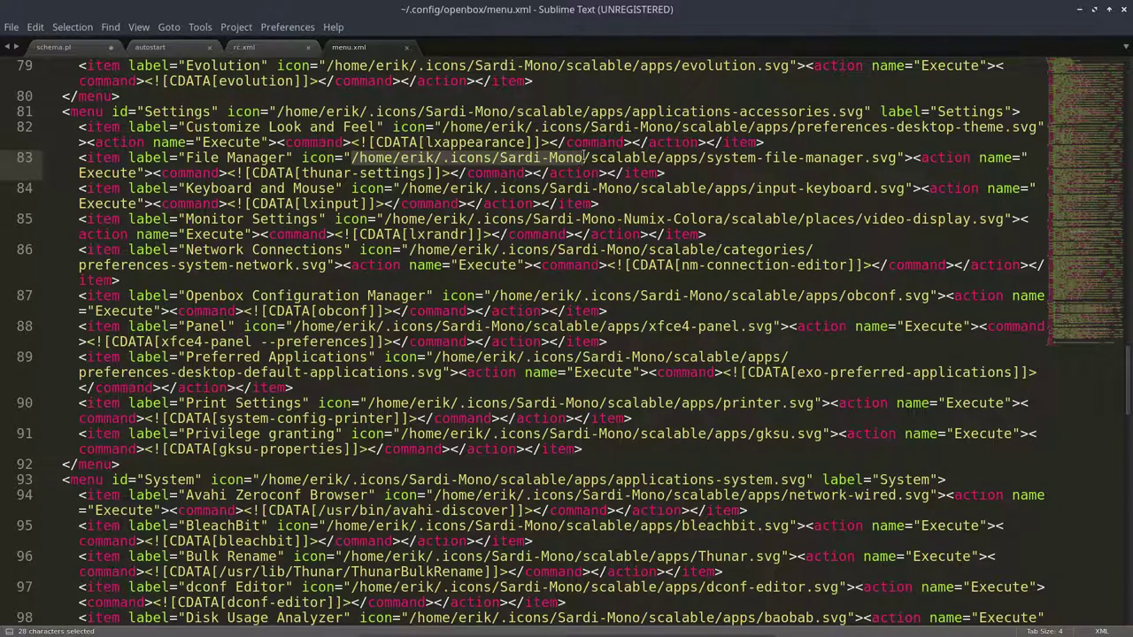
pyautogui.click(1124, 10)
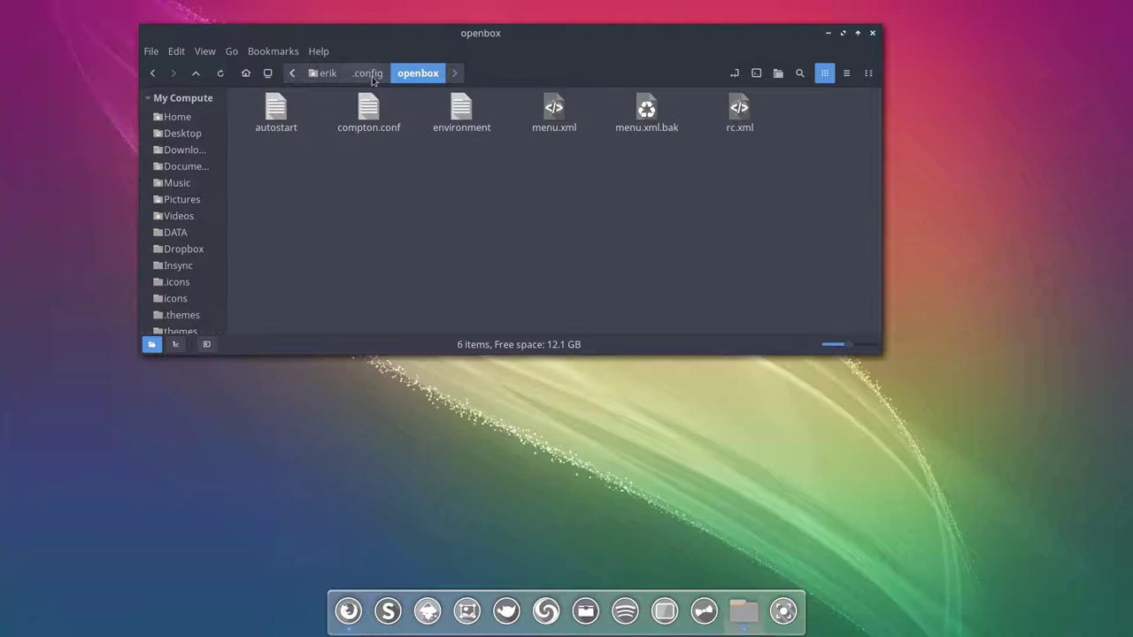
# Step: Return to .config via its breadcrumb and dismiss the desktop root menu
pyautogui.click(367, 72)
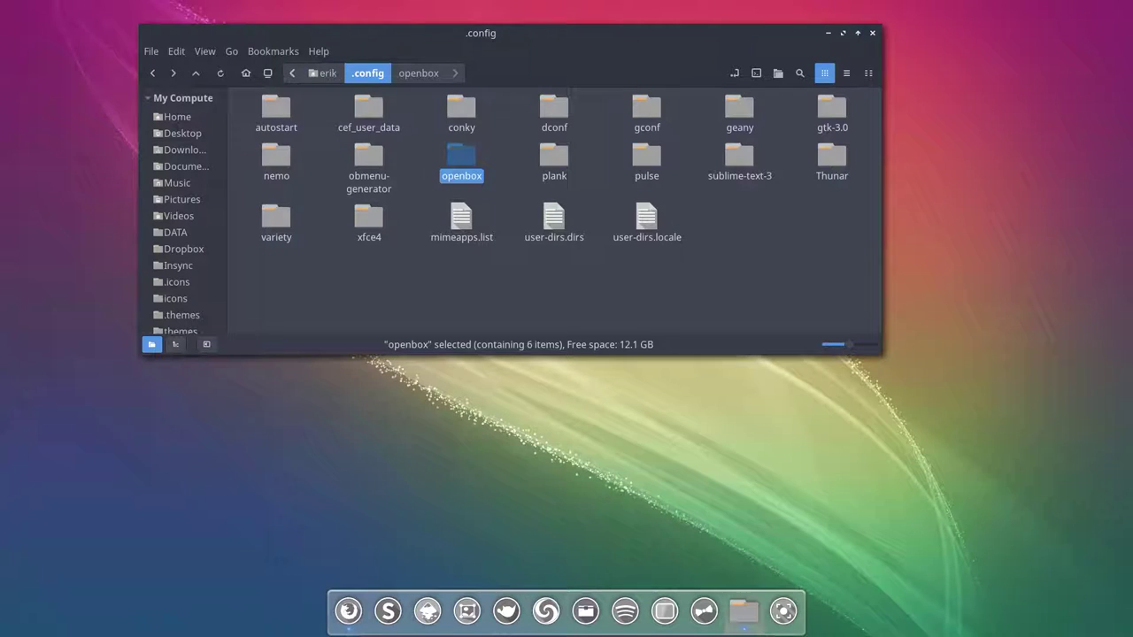
pyautogui.rightClick(432, 440)
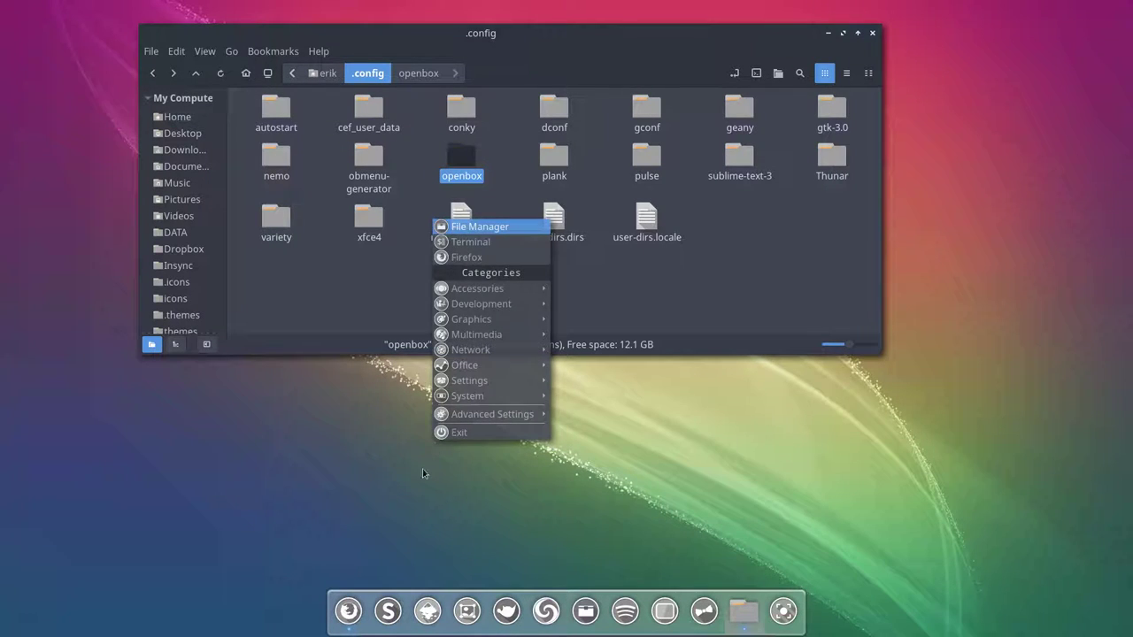
pyautogui.click(422, 472)
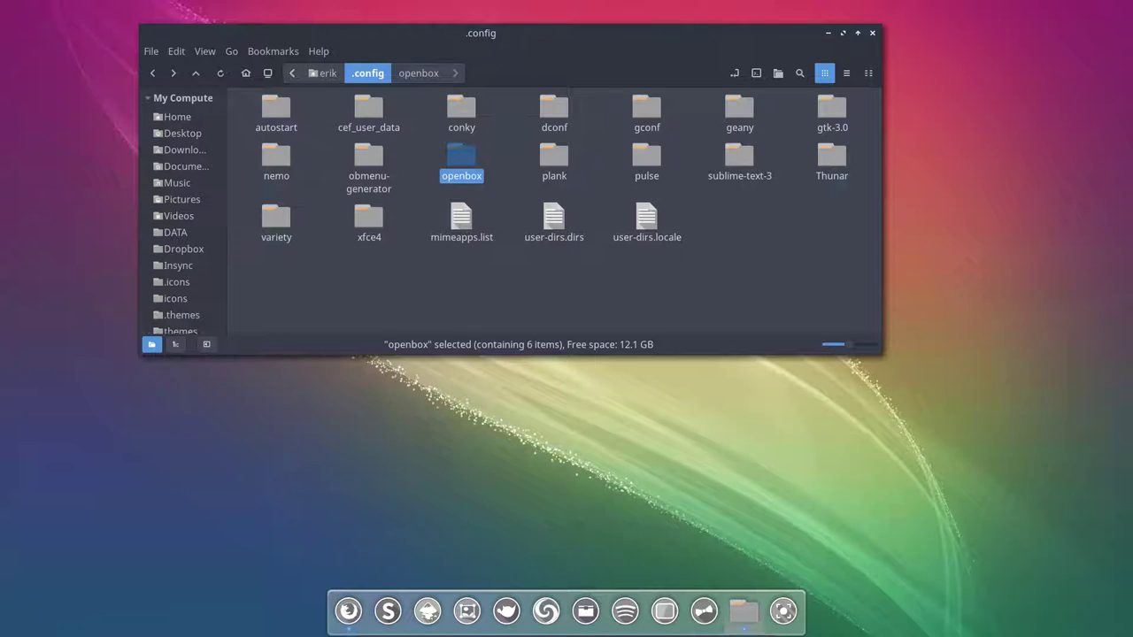
# Step: Filter the dmenu launcher to 'gim', then close it without launching gimp
pyautogui.press('super+d')
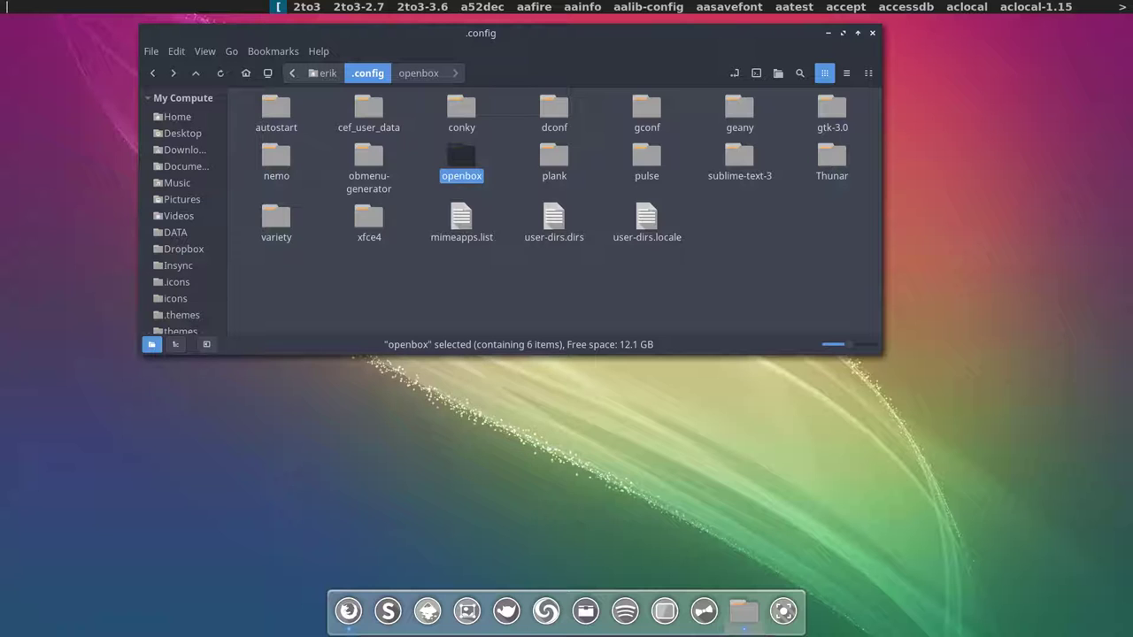
pyautogui.write('fired')
pyautogui.press('BackSpace')
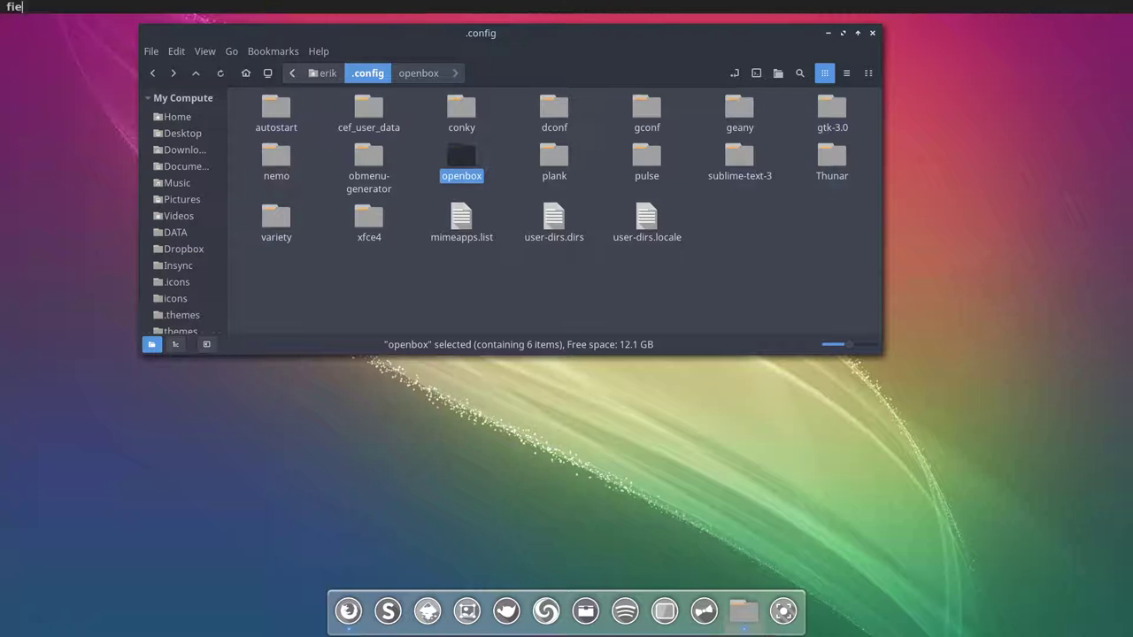
pyautogui.press('BackSpace')
pyautogui.press('BackSpace')
pyautogui.press('BackSpace')
pyautogui.press('BackSpace')
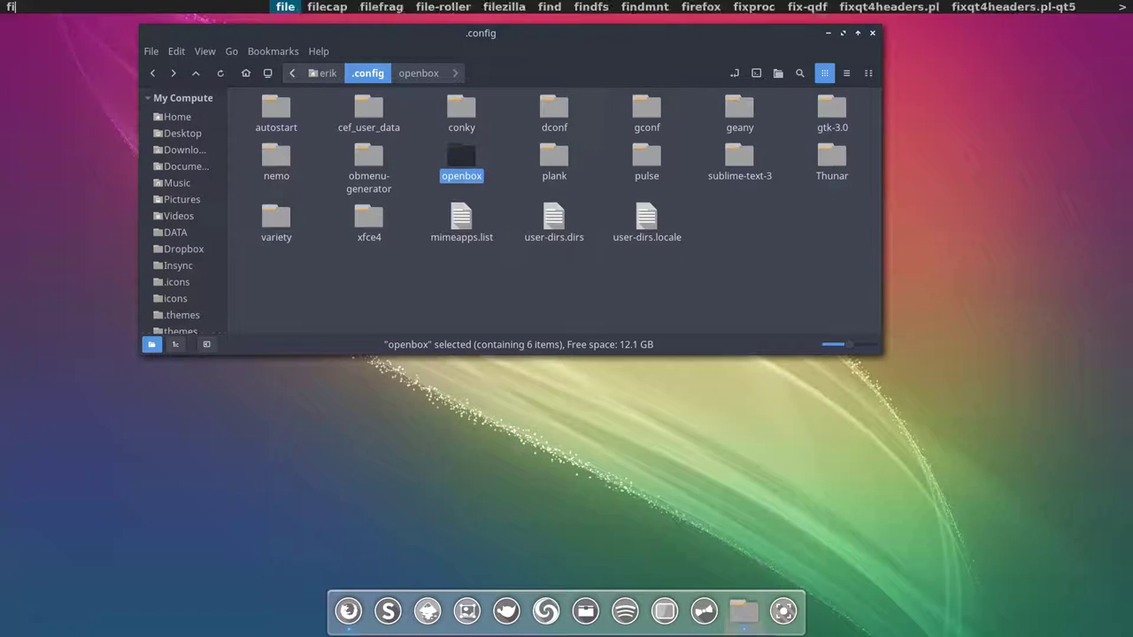
pyautogui.write('gi')
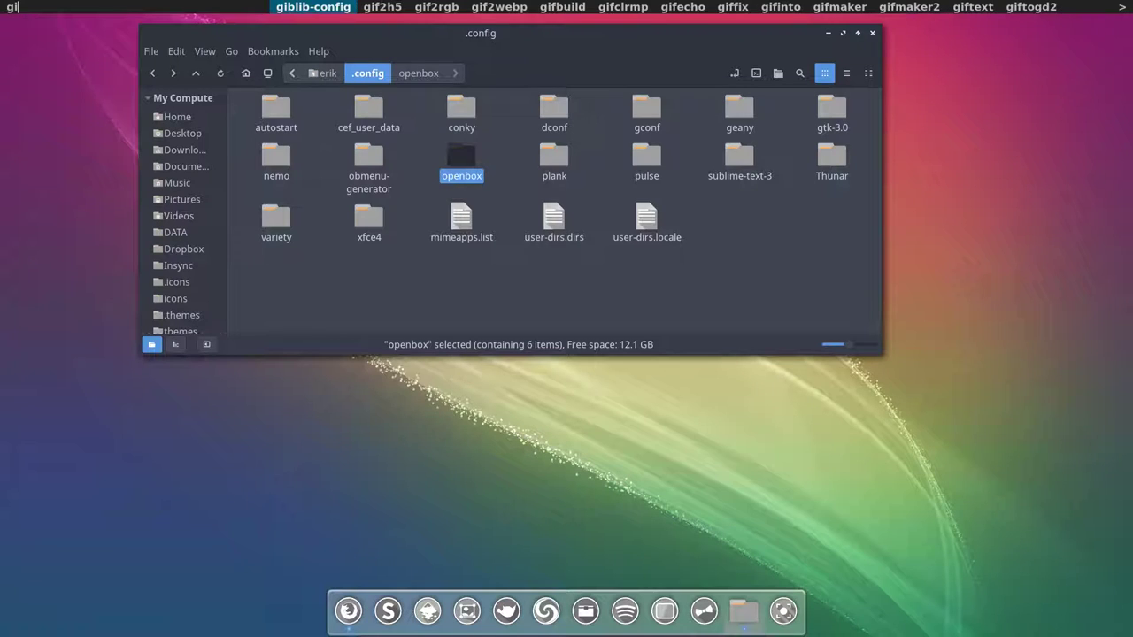
pyautogui.write('m')
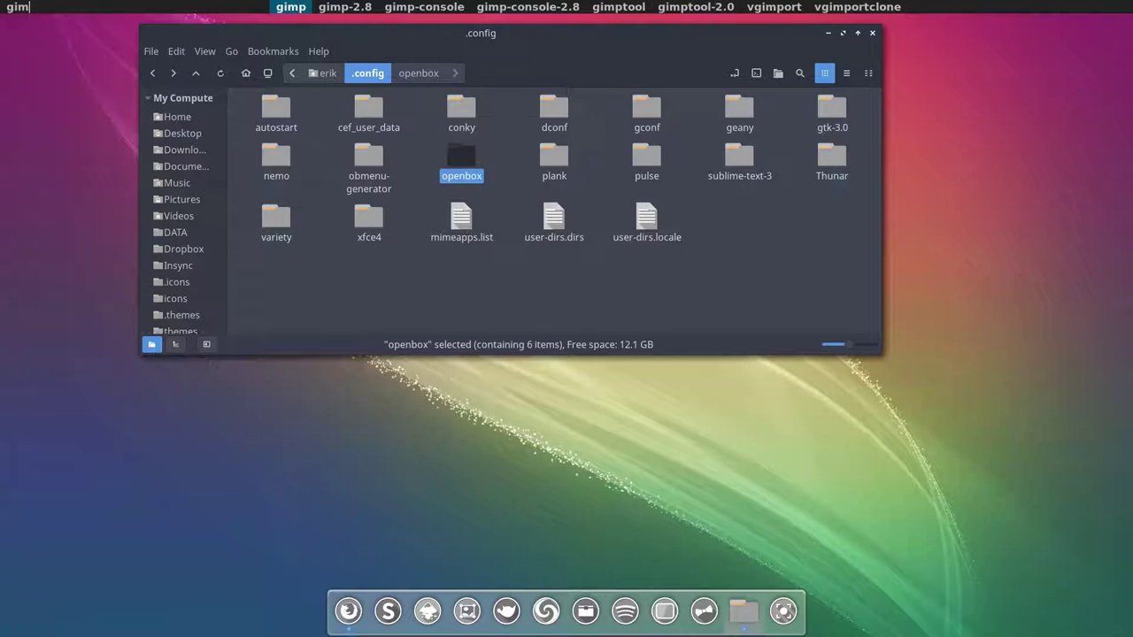
pyautogui.press('Return')
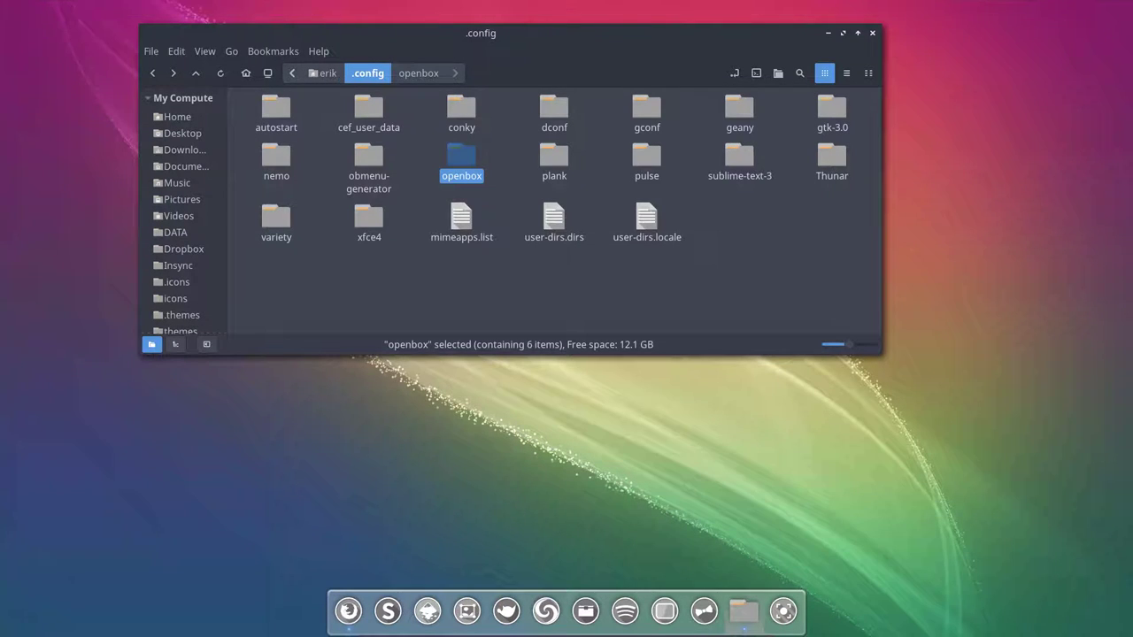
# Step: Scroll the Nemo sidebar to Bookmarks and open the openbox bookmark
pyautogui.press('super+shift+Return')
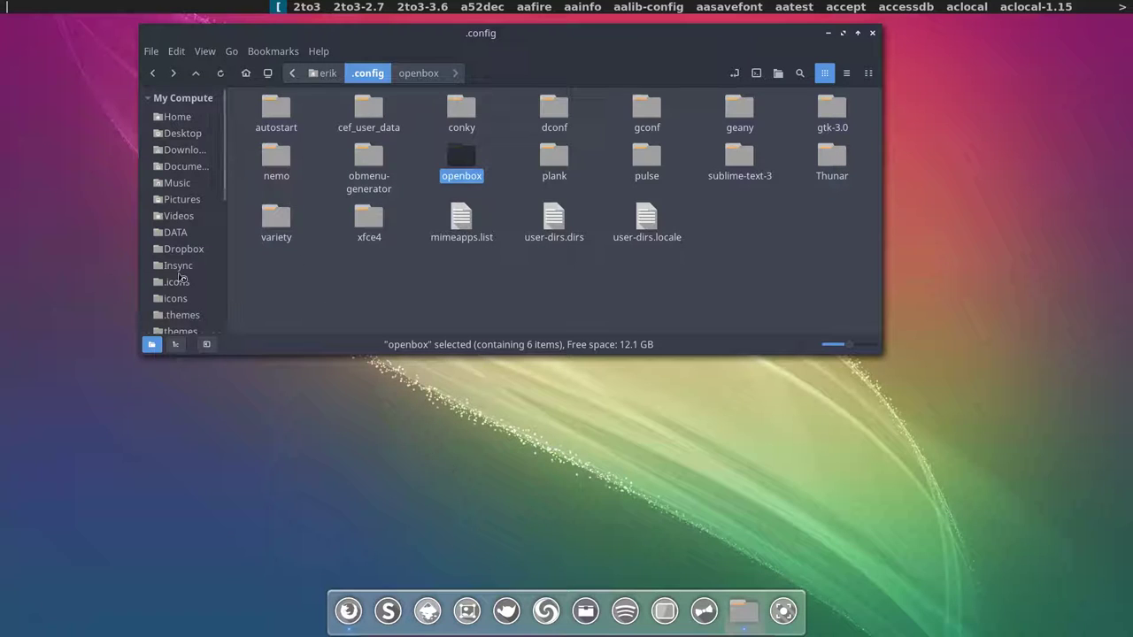
pyautogui.scroll(-5, 184, 317)
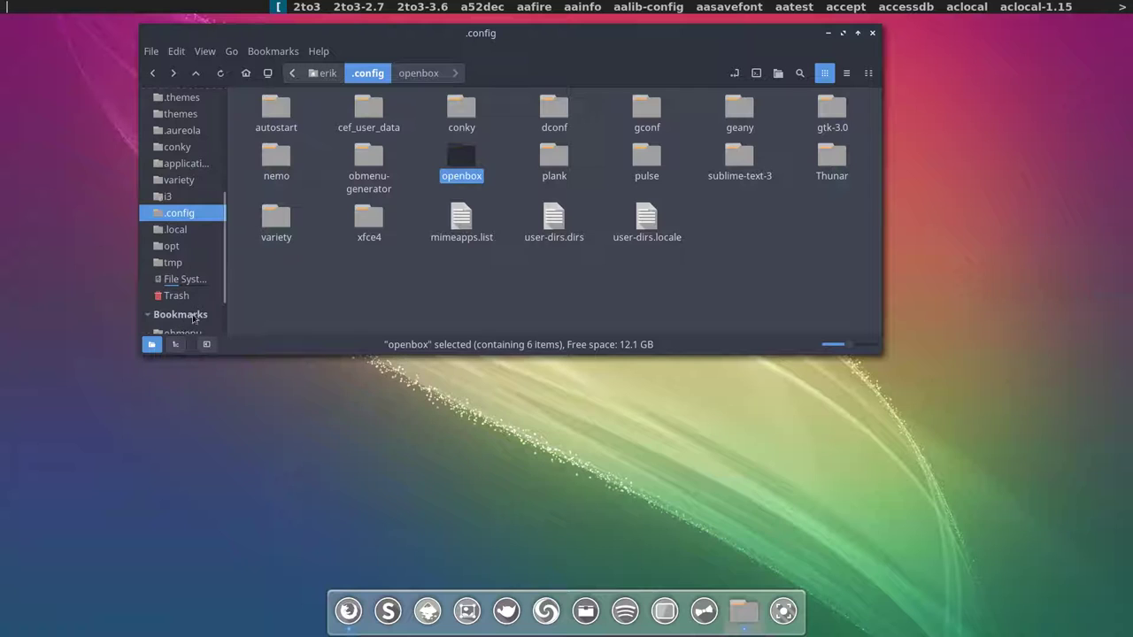
pyautogui.scroll(-2, 222, 305)
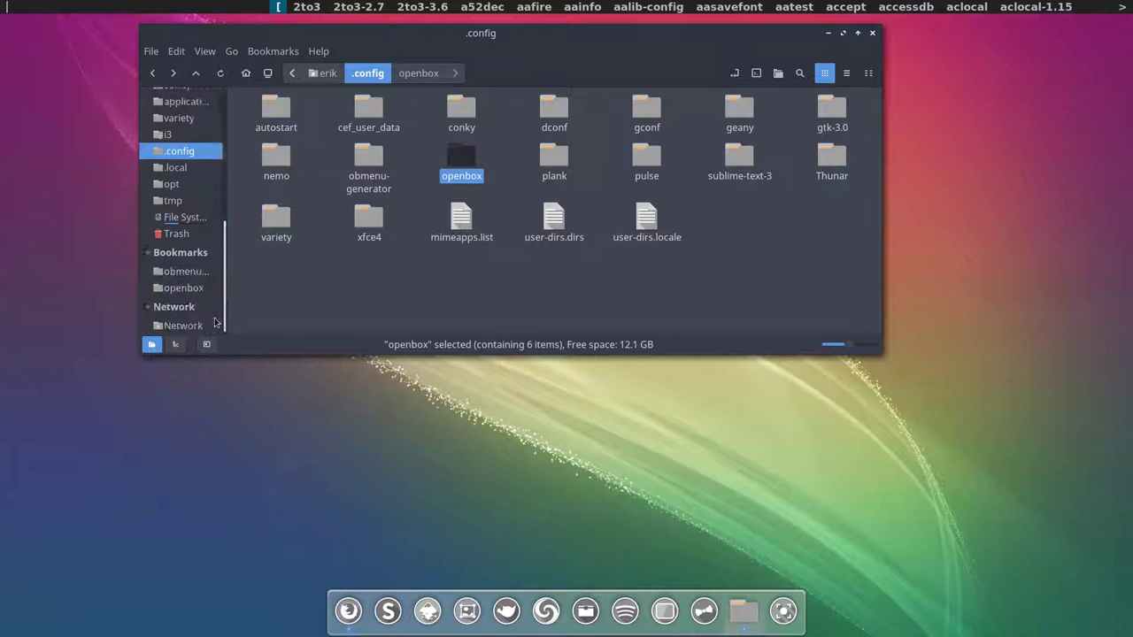
pyautogui.click(181, 292)
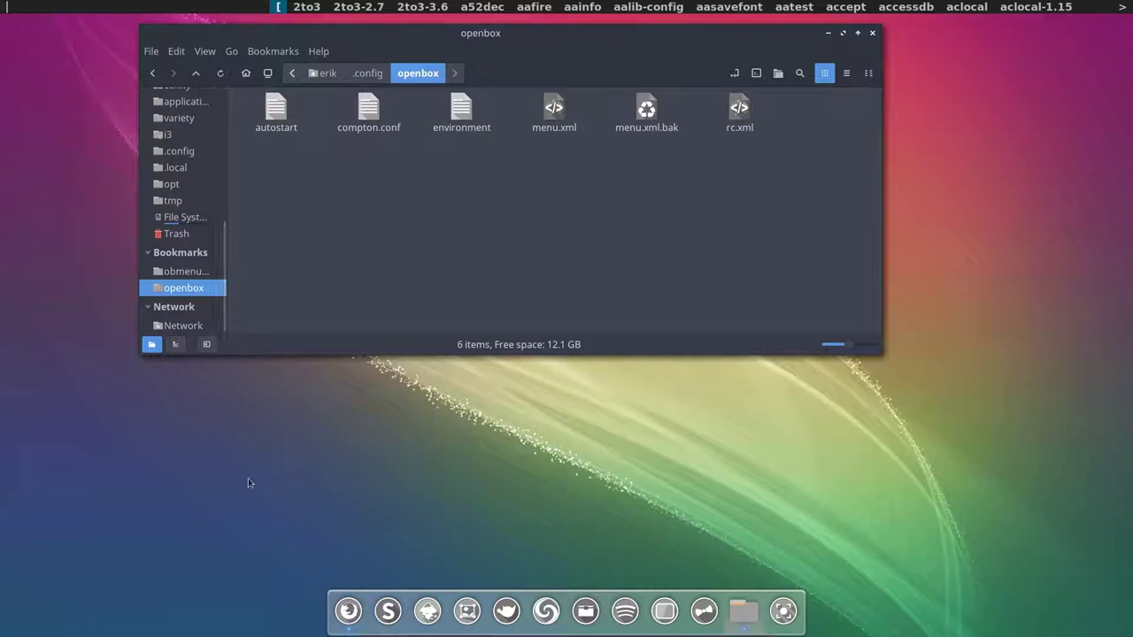
# Step: Select the autostart file, dismiss the command launcher twice, then clear the selection
pyautogui.click(273, 118)
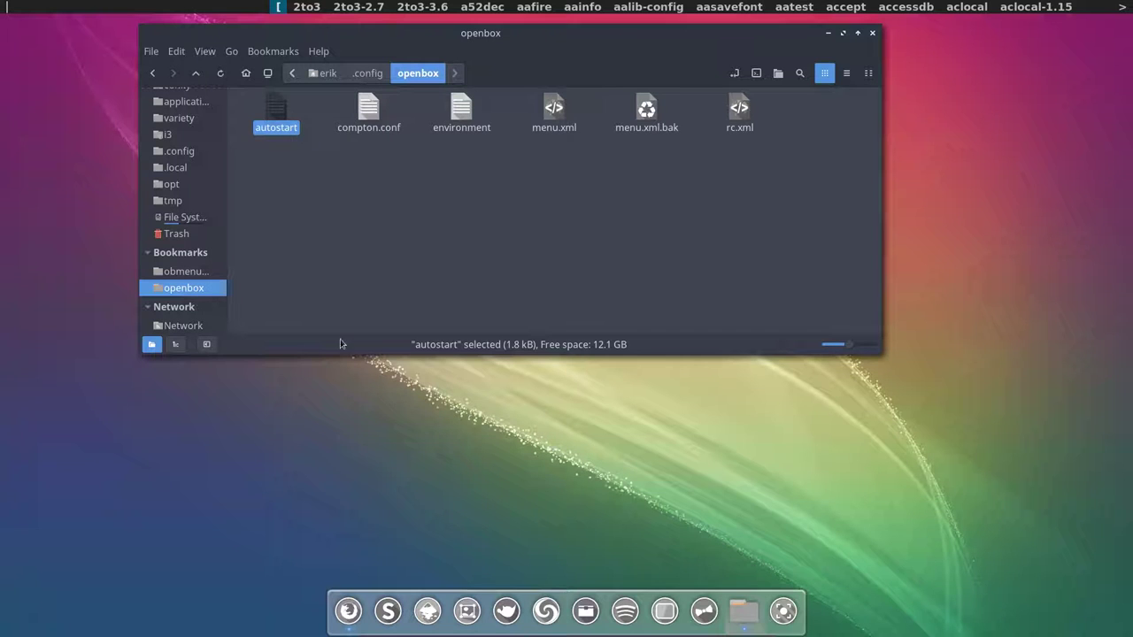
pyautogui.click(460, 489)
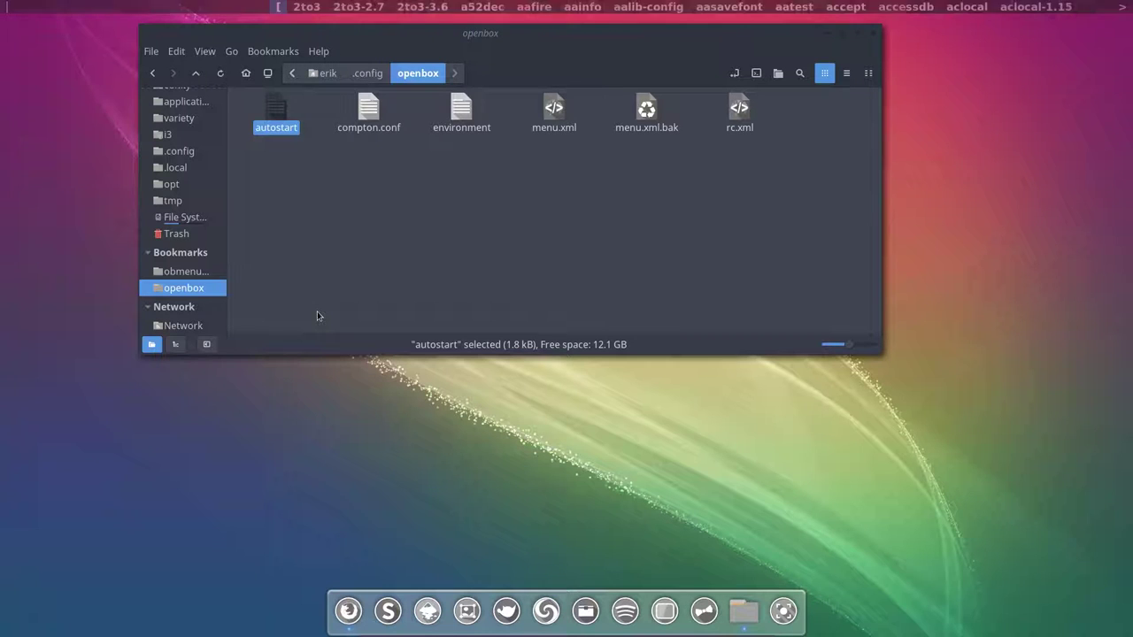
pyautogui.press('Escape')
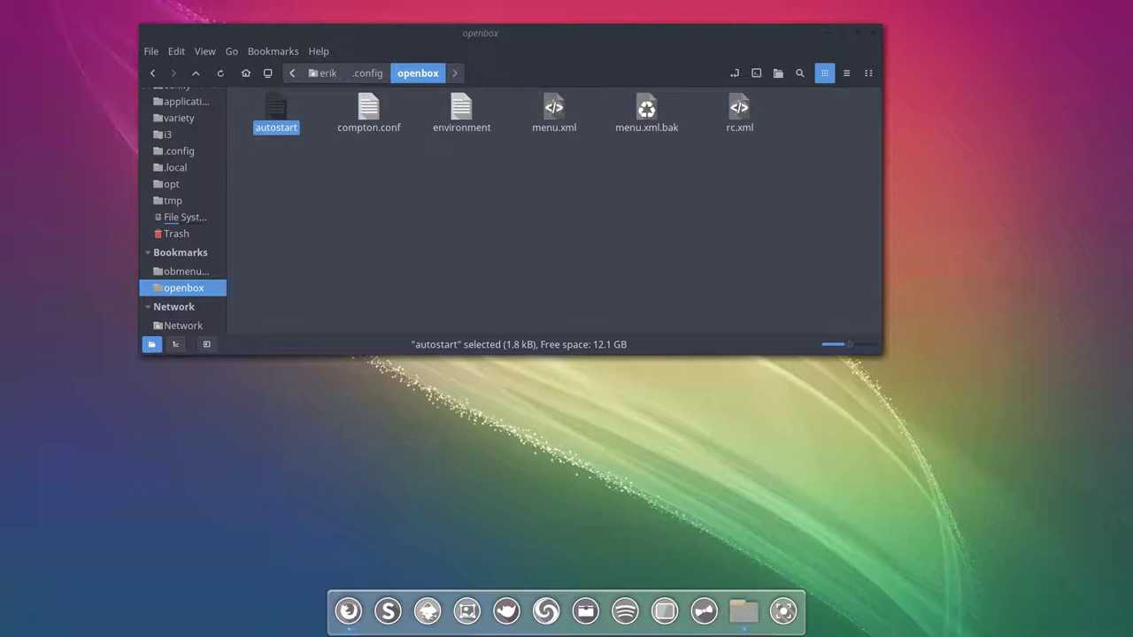
pyautogui.press('super+shift+Return')
pyautogui.press('Escape')
pyautogui.click(354, 267)
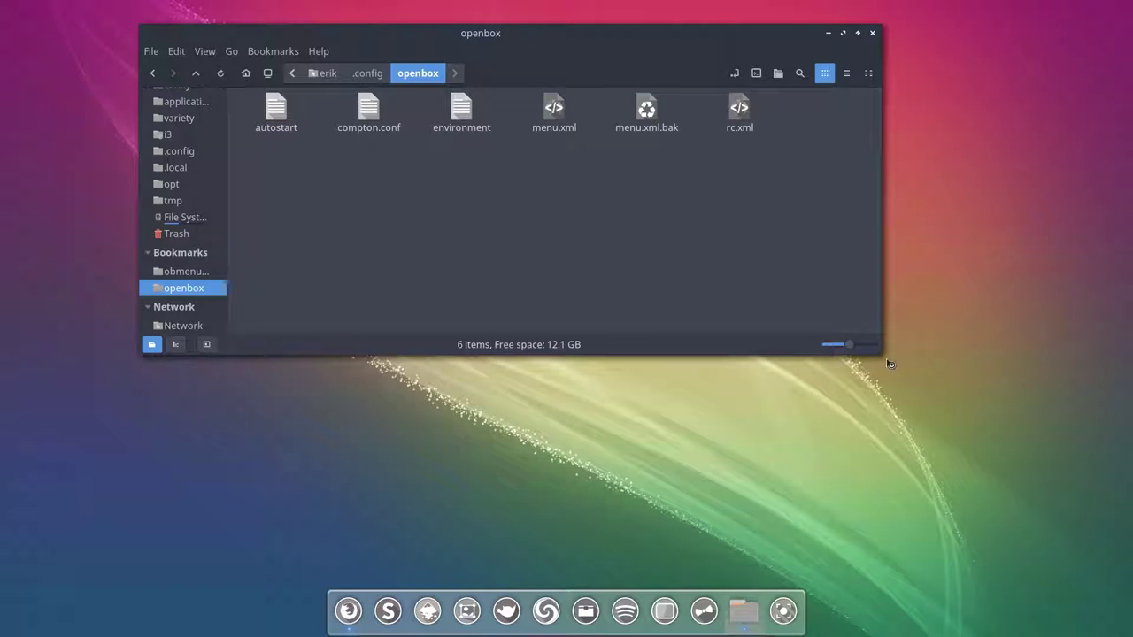
# Step: Enlarge the Nemo window from its corner and open .aureola in the sidebar
pyautogui.moveTo(881, 357); pyautogui.dragTo(892, 483)
pyautogui.scroll(5, 201, 370)
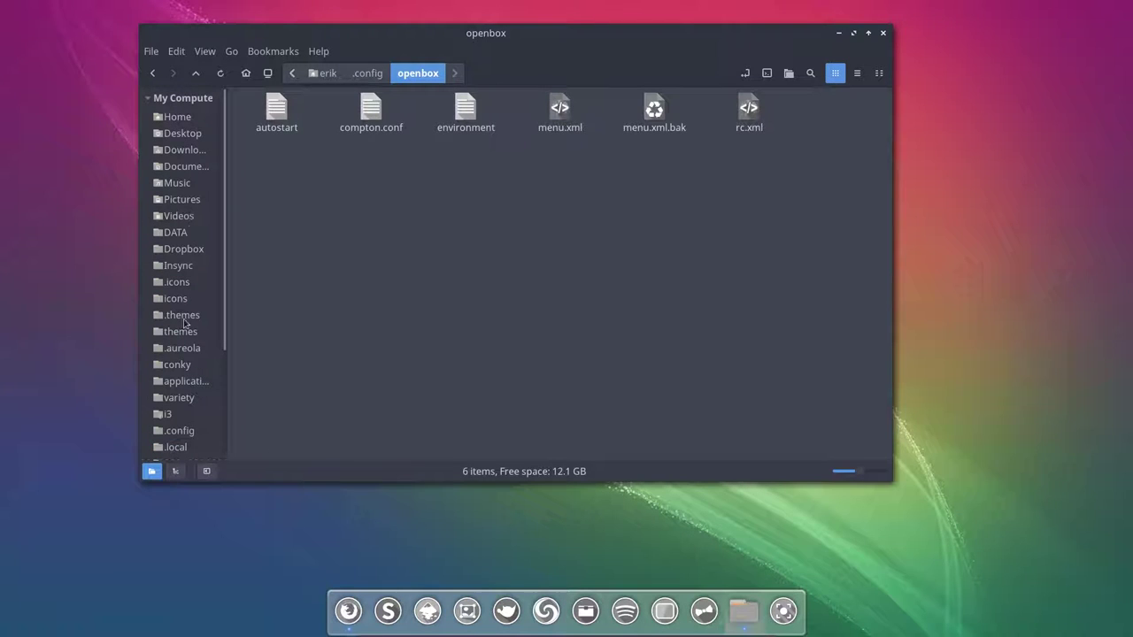
pyautogui.click(183, 347)
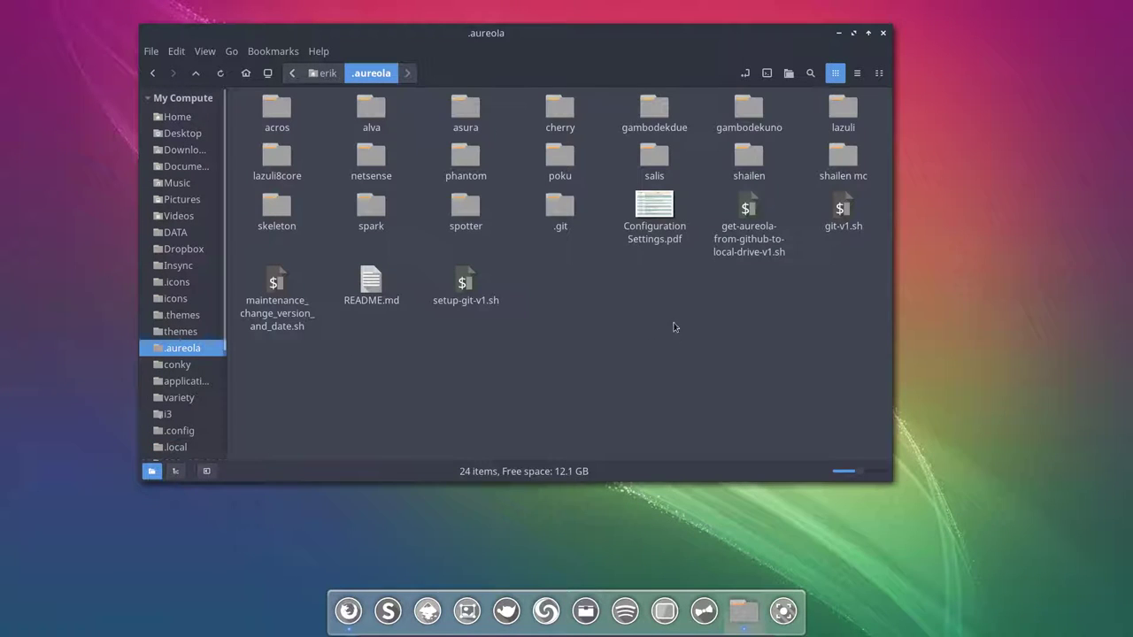
# Step: Open the acros theme folder inside .aureola
pyautogui.doubleClick(280, 110)
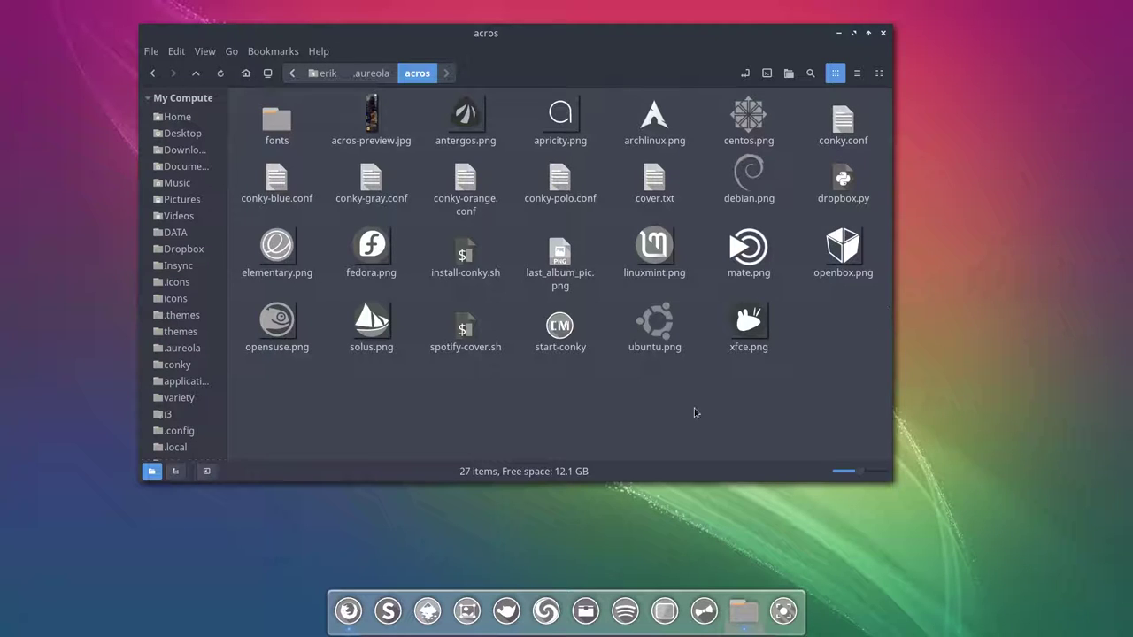
# Step: Run ./install-conky.sh in a terminal, answering y to the font and entering the sudo password
pyautogui.press('F4')
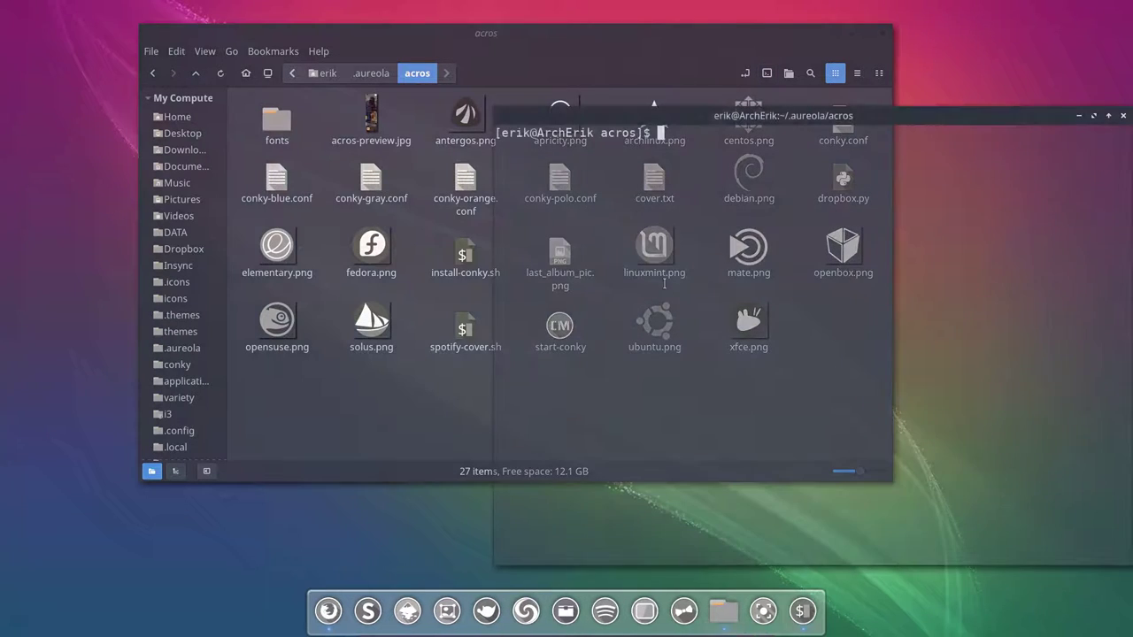
pyautogui.write('./install-conky.sh')
pyautogui.press('Return')
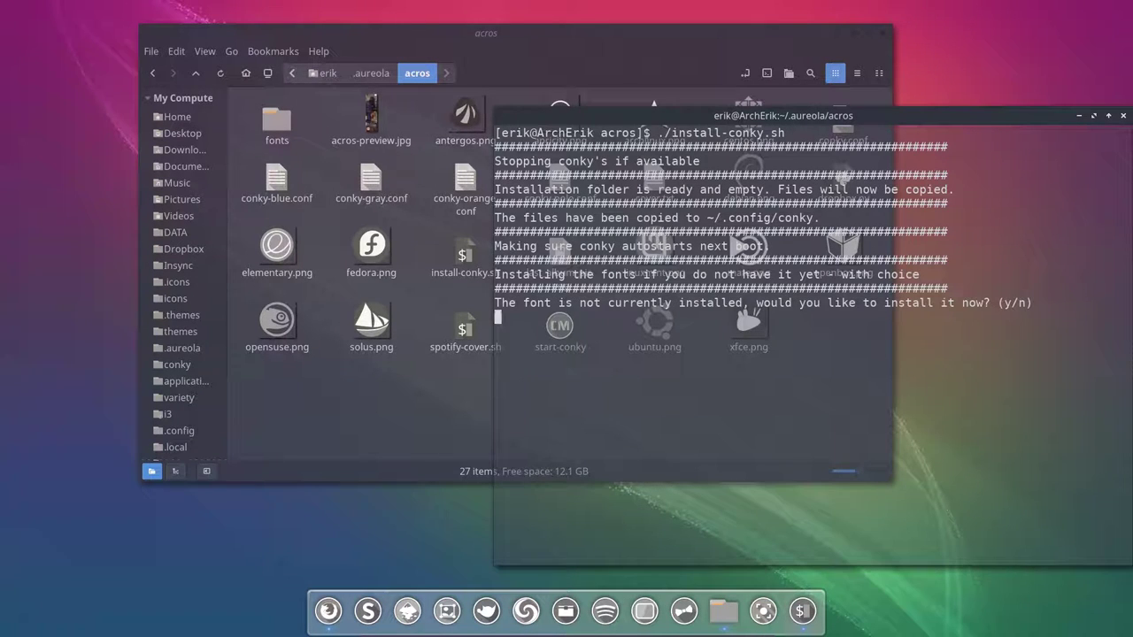
pyautogui.write('y')
pyautogui.press('Return')
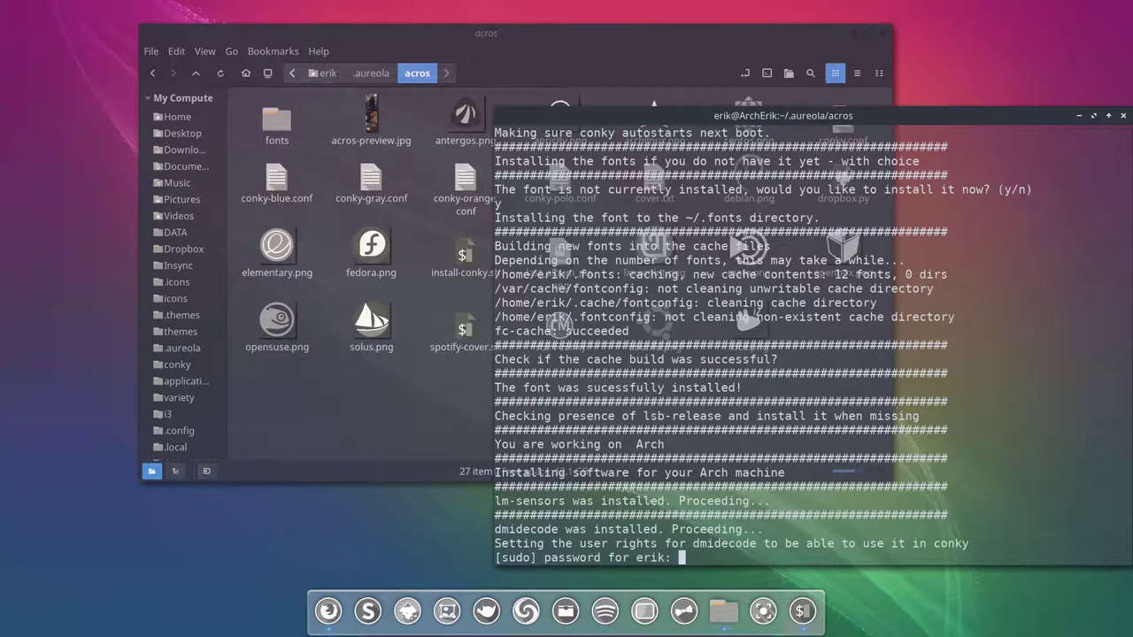
pyautogui.press('Return')
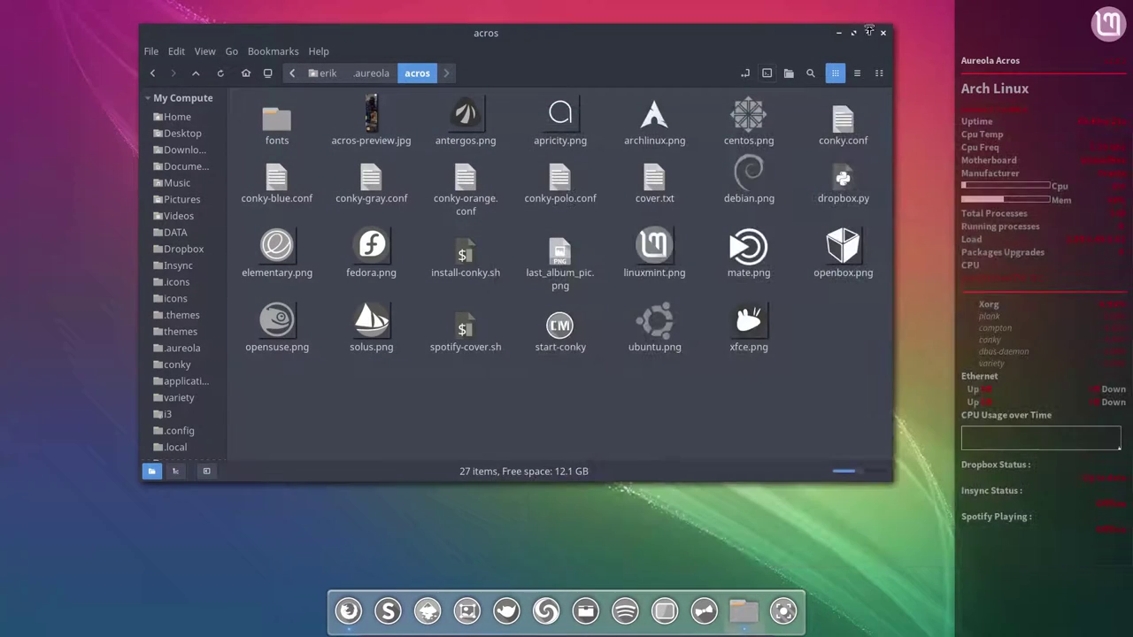
# Step: Move aside and close the Nemo window, then open the desktop menu
pyautogui.moveTo(858, 46); pyautogui.dragTo(740, 59)
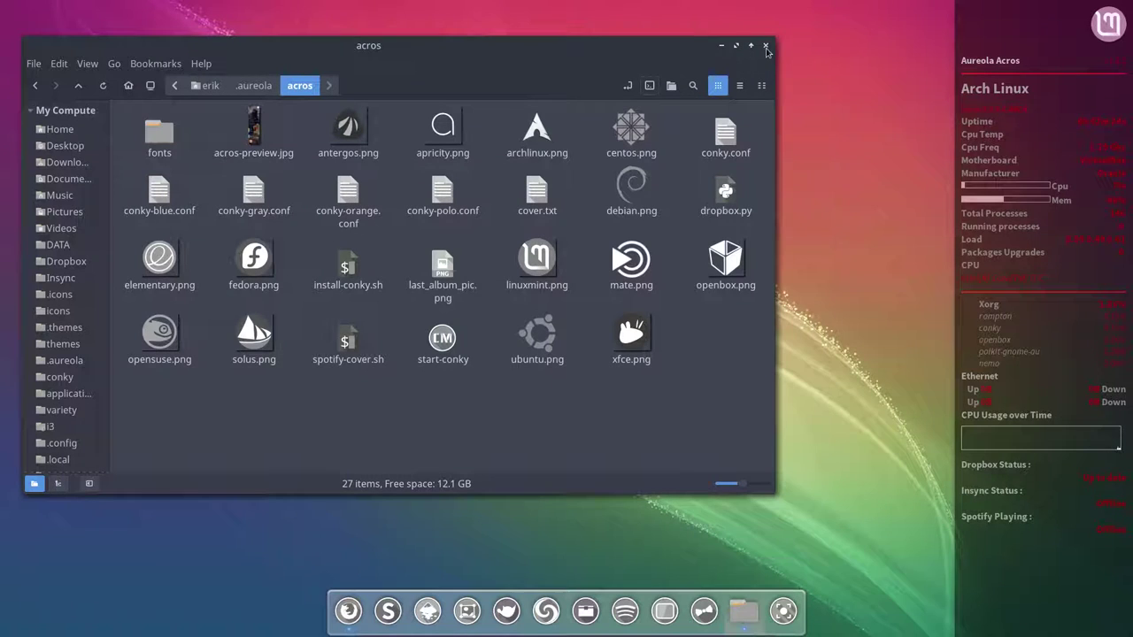
pyautogui.click(766, 45)
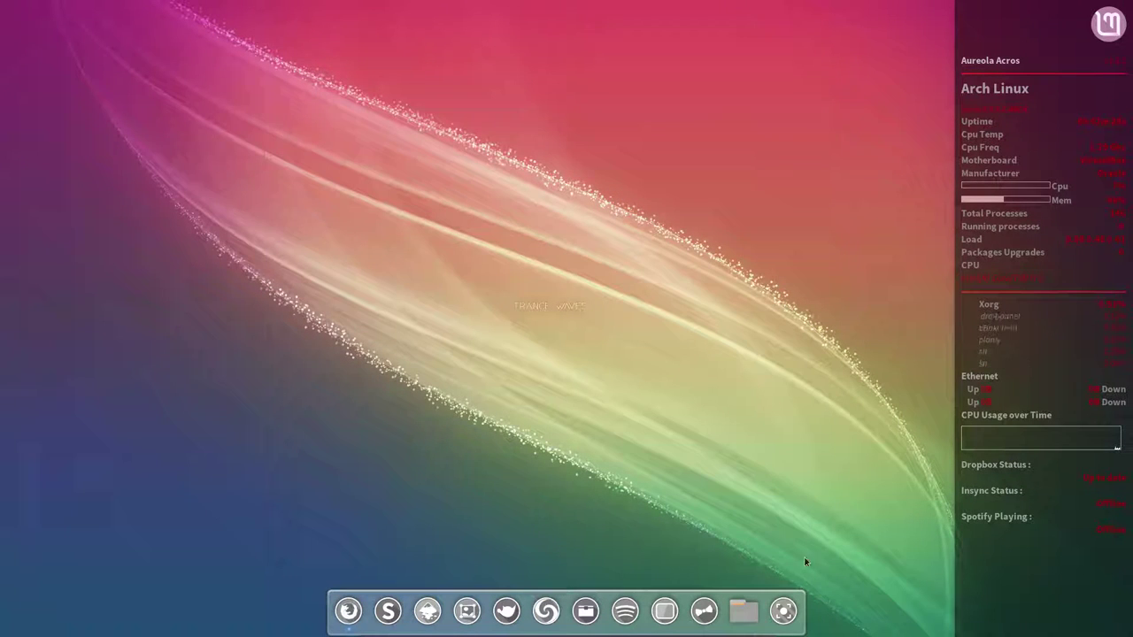
pyautogui.rightClick(553, 333)
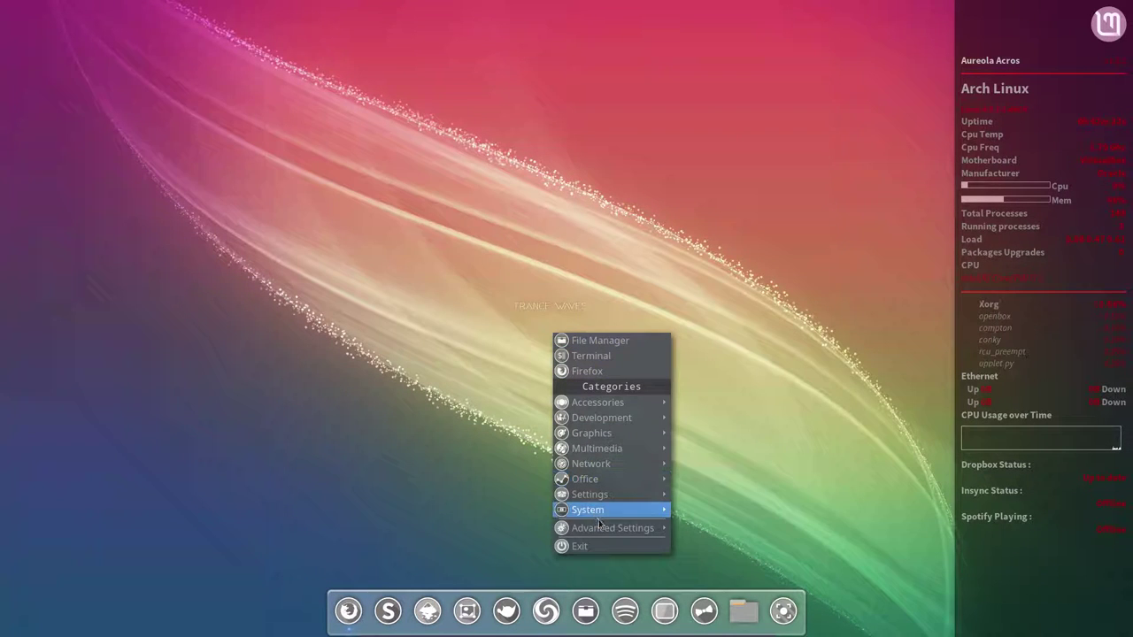
# Step: In conky.conf, change line 119's logo from linuxmint.png to openbox.png, save, and close
pyautogui.moveTo(599, 525)
pyautogui.click(720, 528)
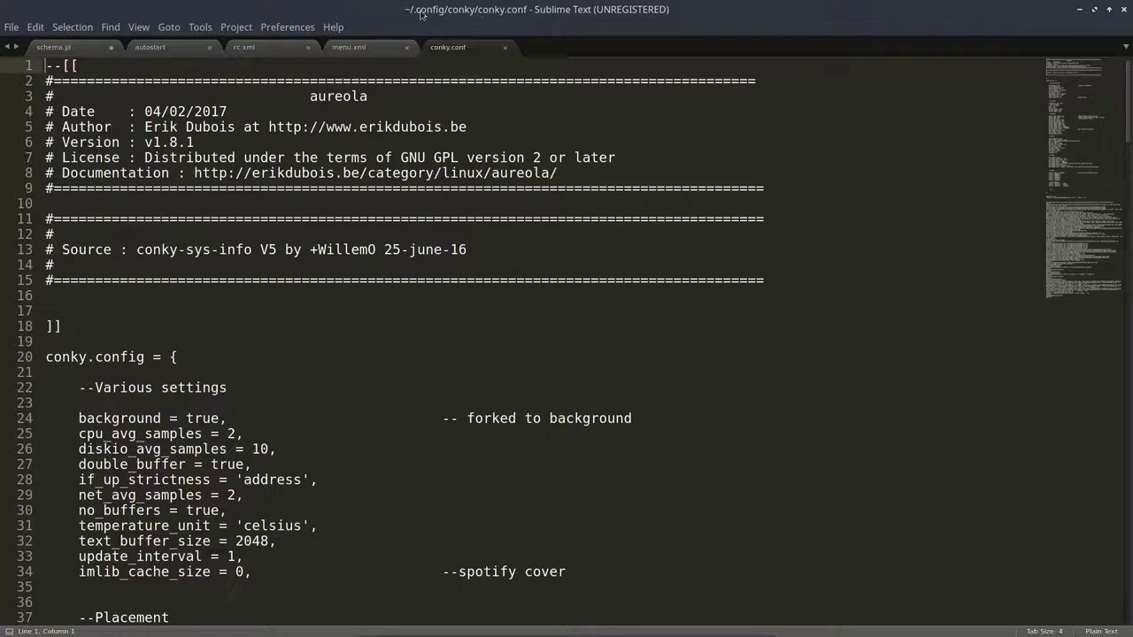
pyautogui.scroll(-20, 321, 286)
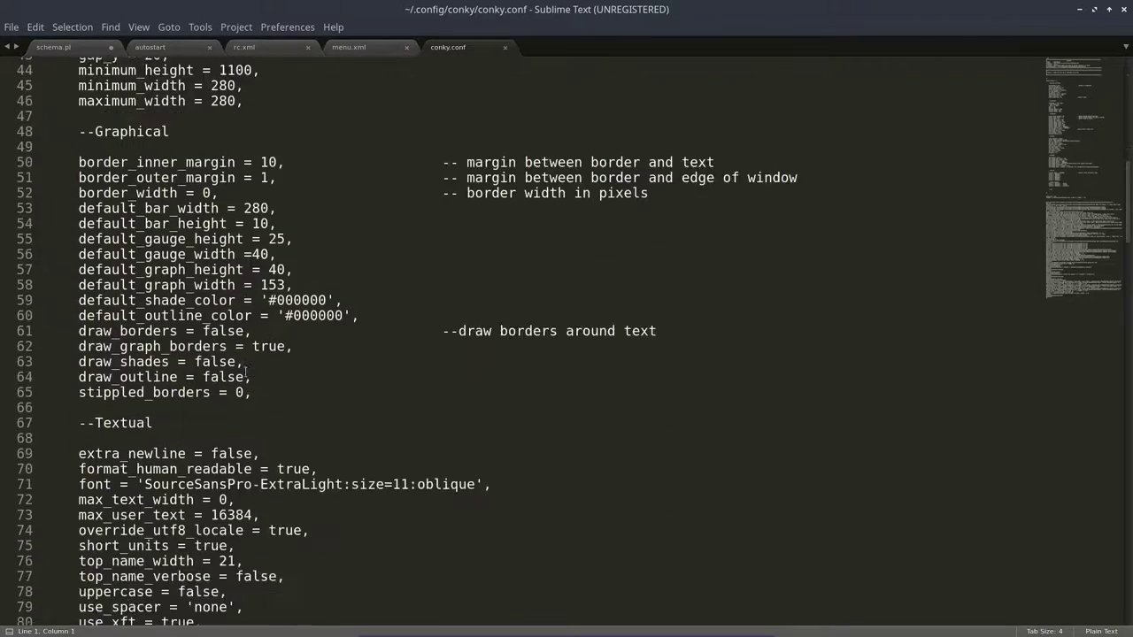
pyautogui.scroll(-4, 245, 371)
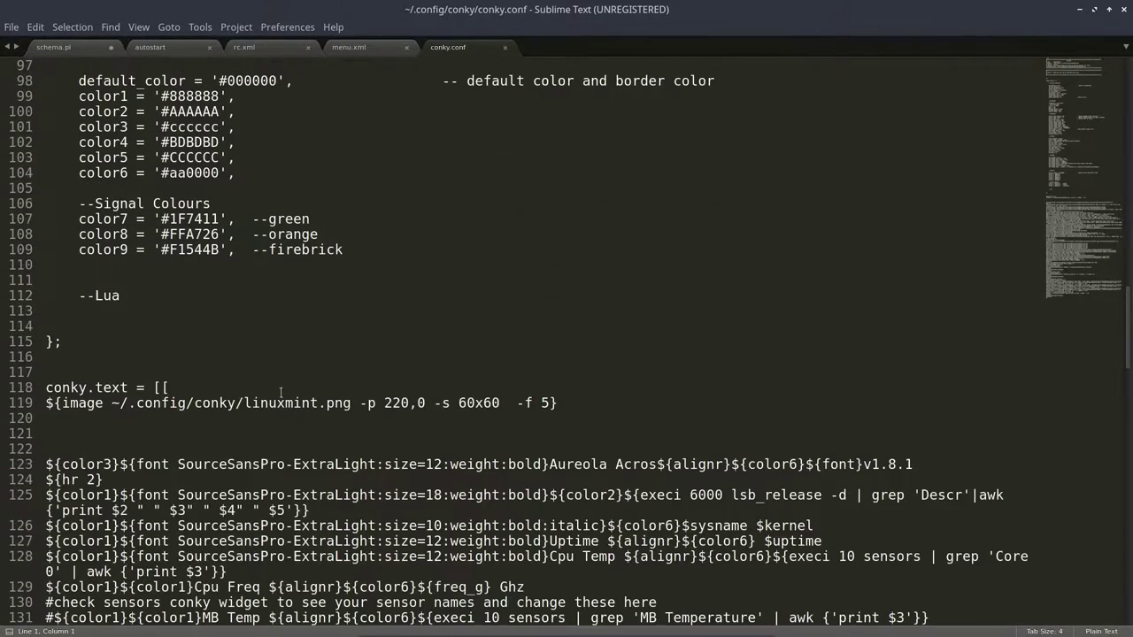
pyautogui.doubleClick(280, 403)
pyautogui.write('openbox')
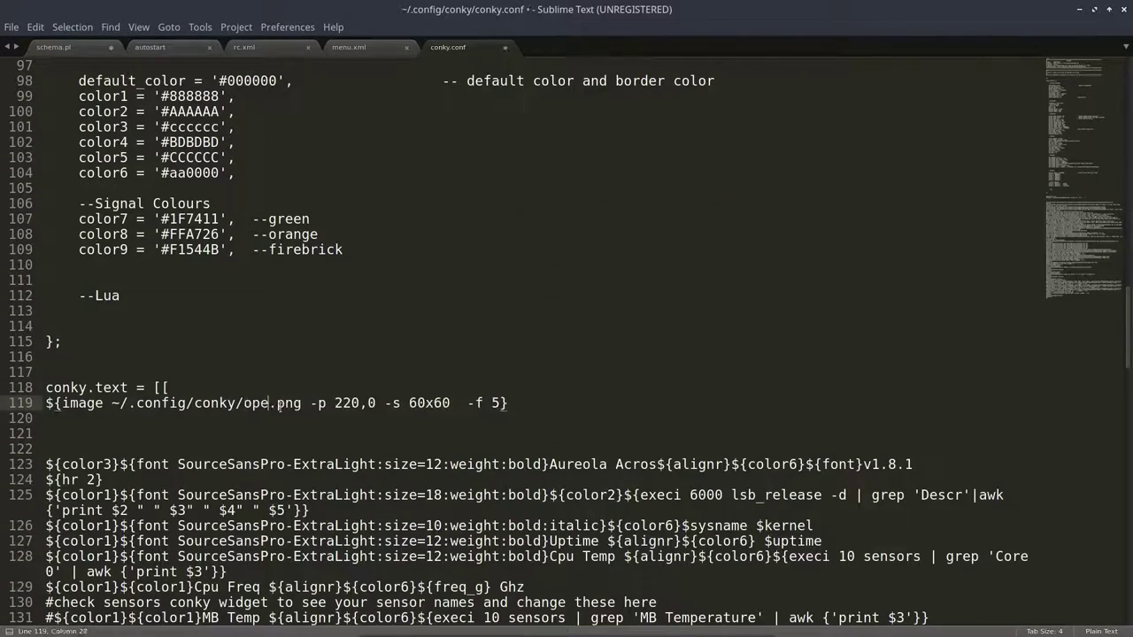
pyautogui.hotkey('ctrl', 's')
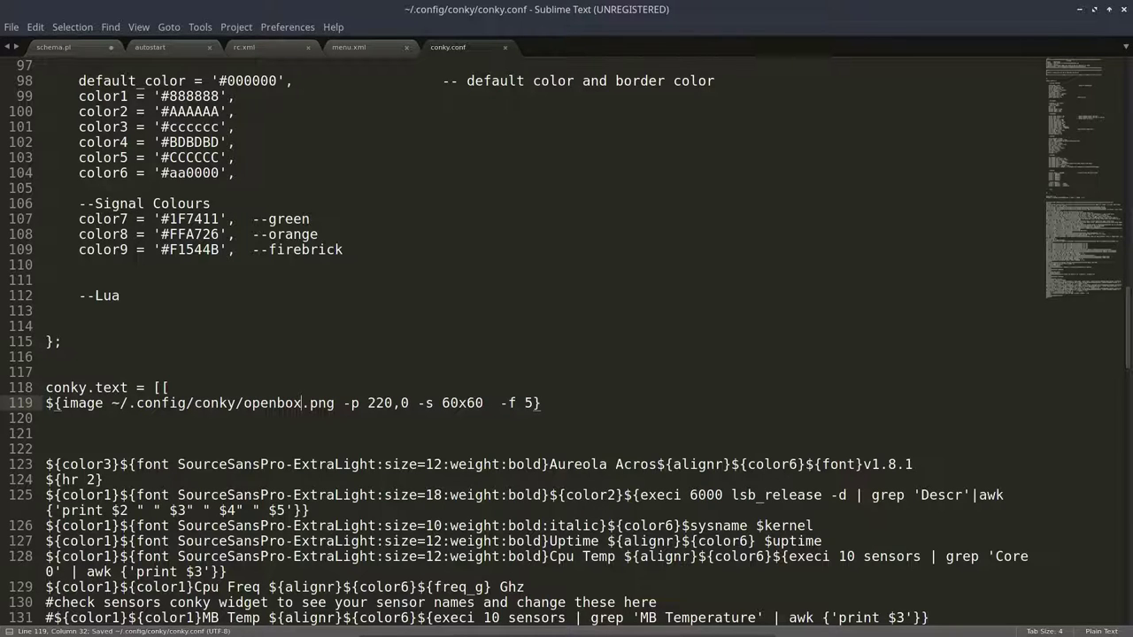
pyautogui.click(1123, 10)
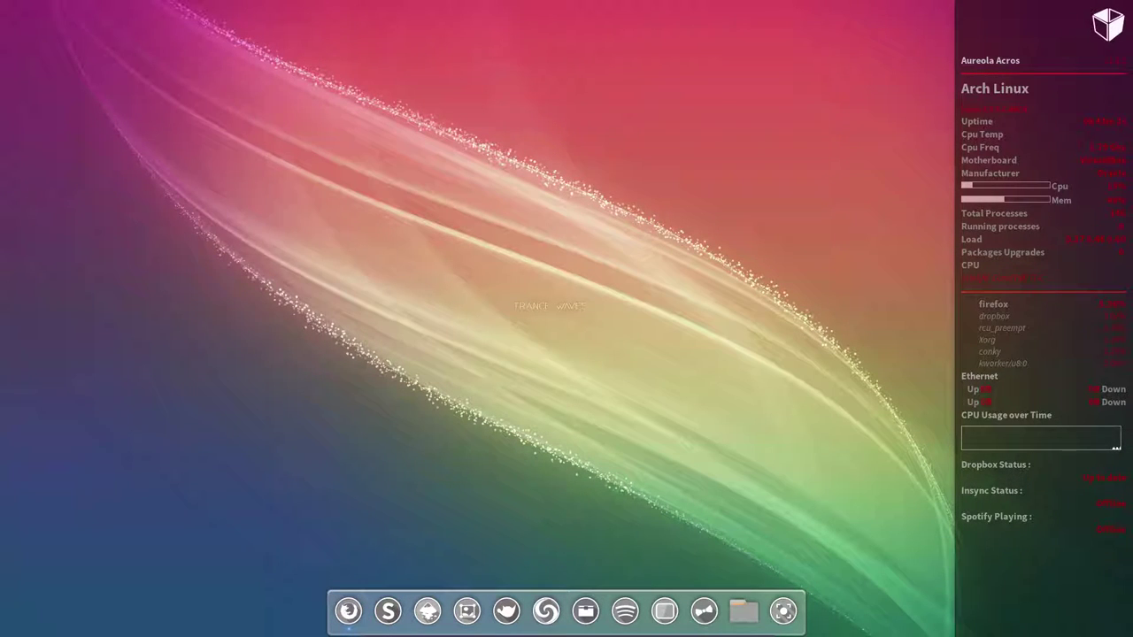
pyautogui.rightClick(215, 237)
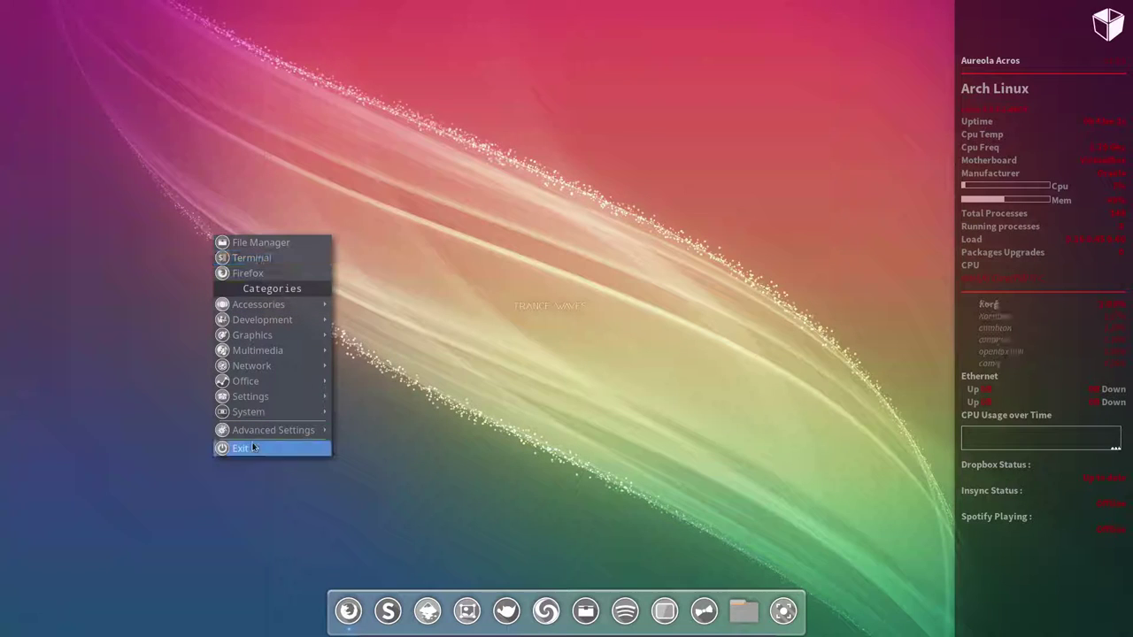
pyautogui.click(417, 347)
pyautogui.rightClick(419, 345)
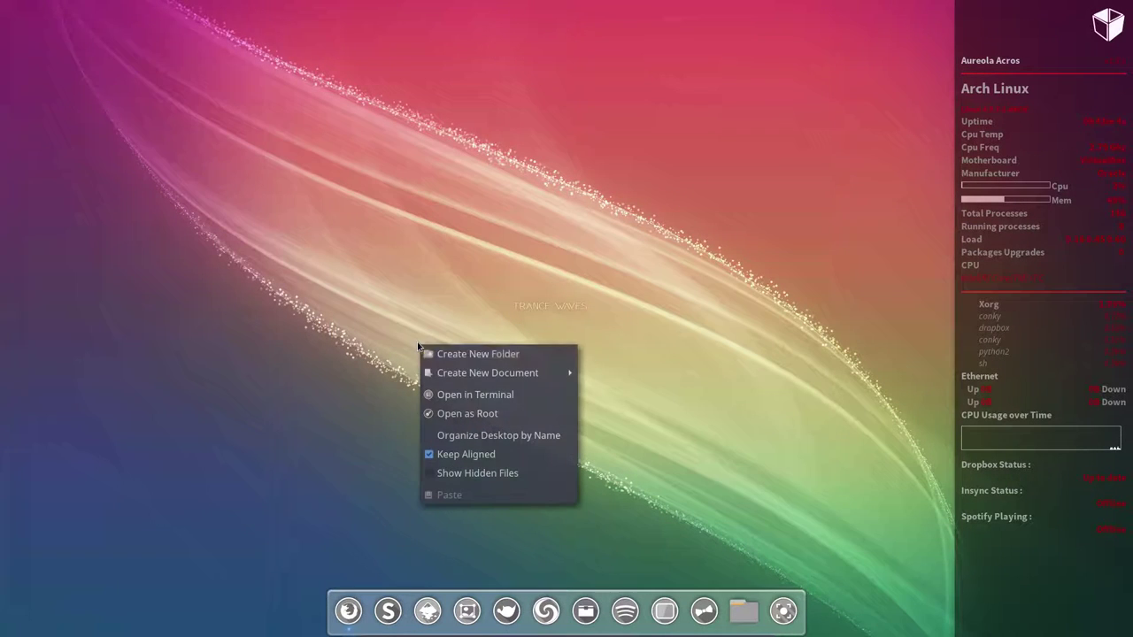
pyautogui.click(492, 413)
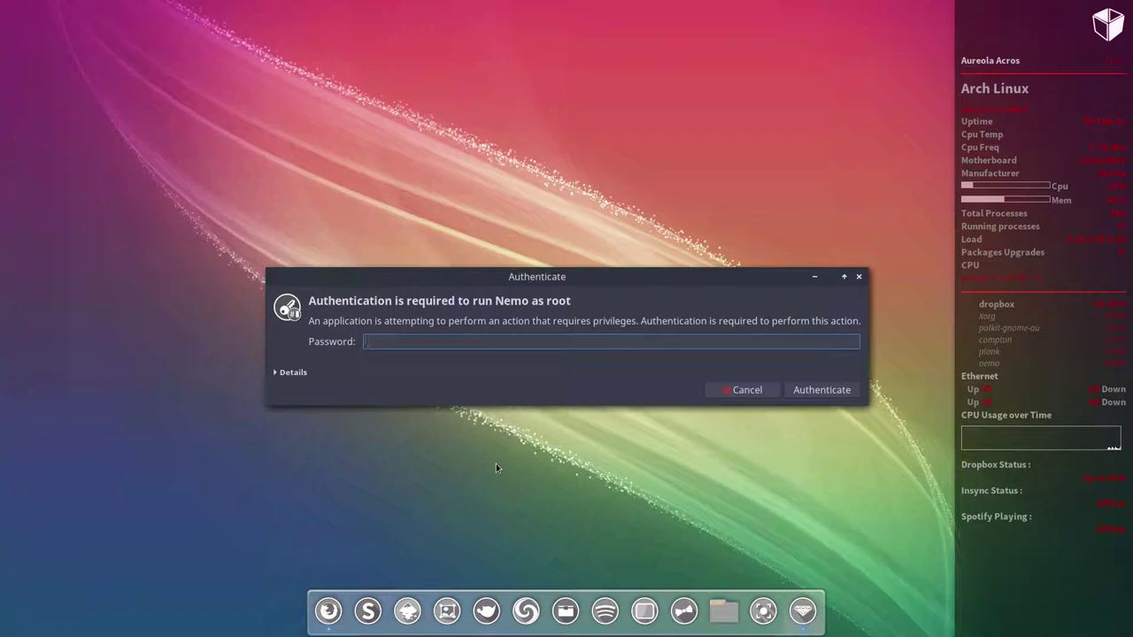
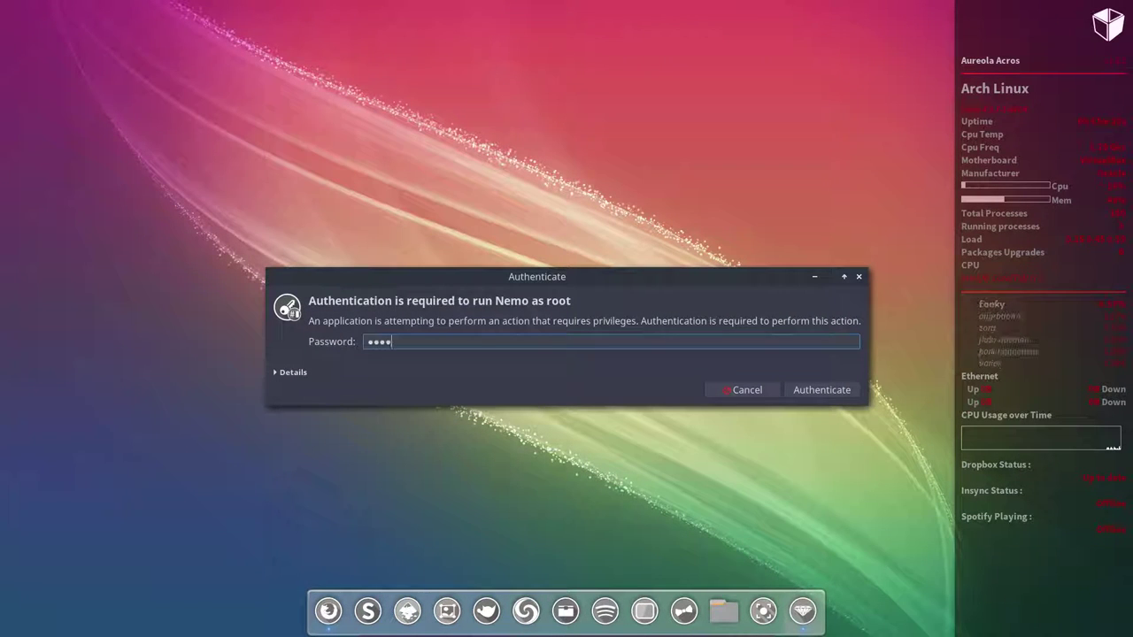
pyautogui.press('Return')
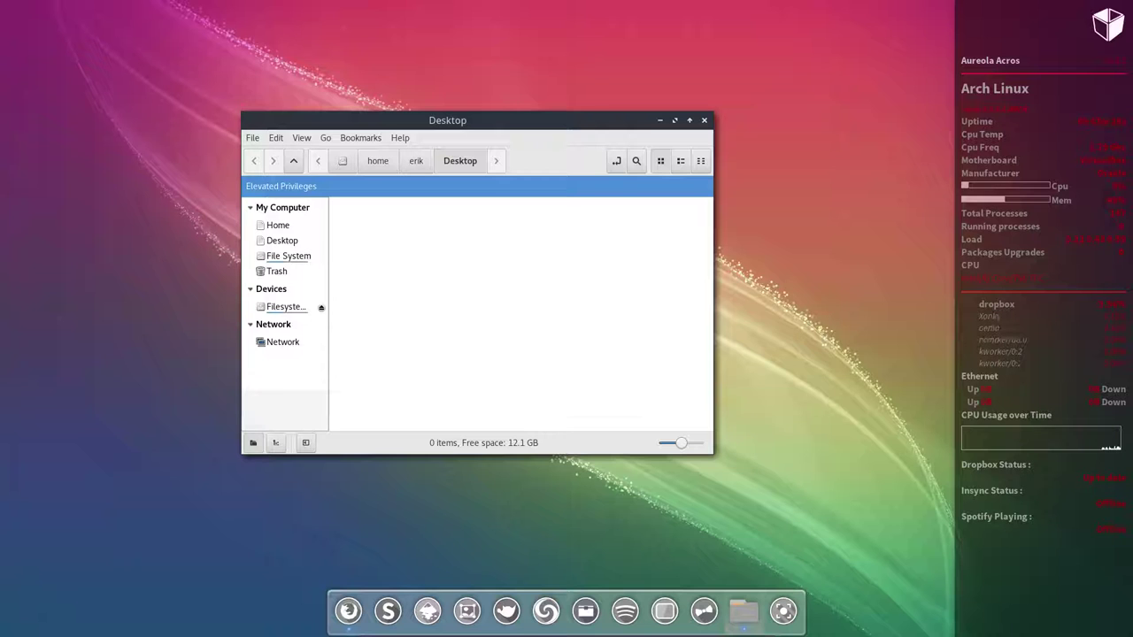
pyautogui.click(703, 120)
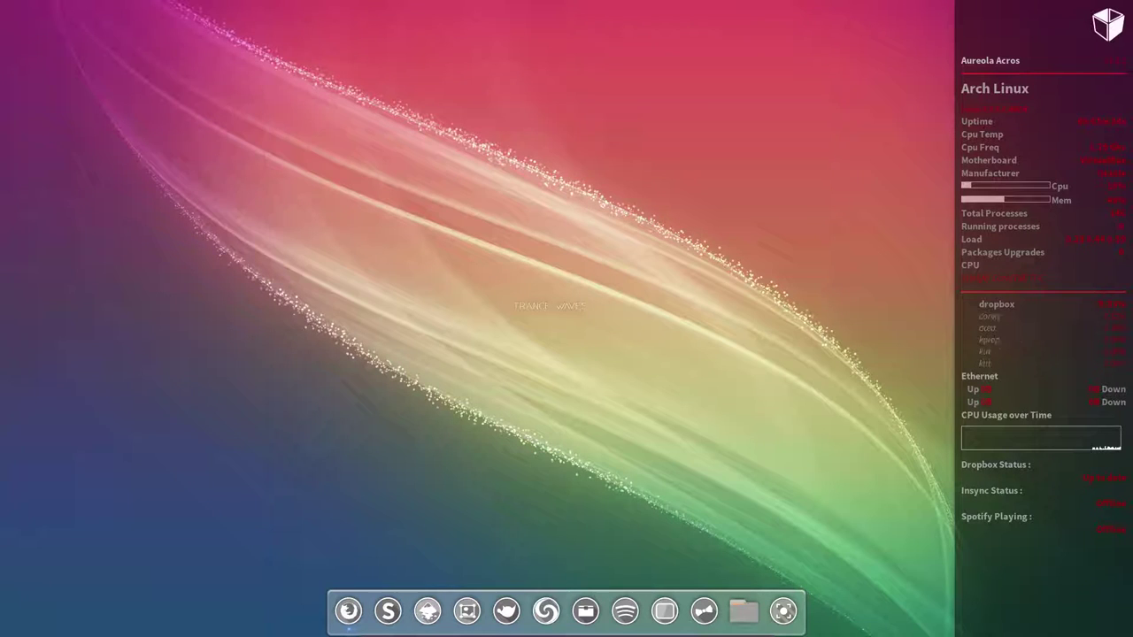
# Step: Open the Openbox desktop menu and show the Accessories submenu
pyautogui.rightClick(307, 178)
pyautogui.click(247, 224)
pyautogui.rightClick(247, 224)
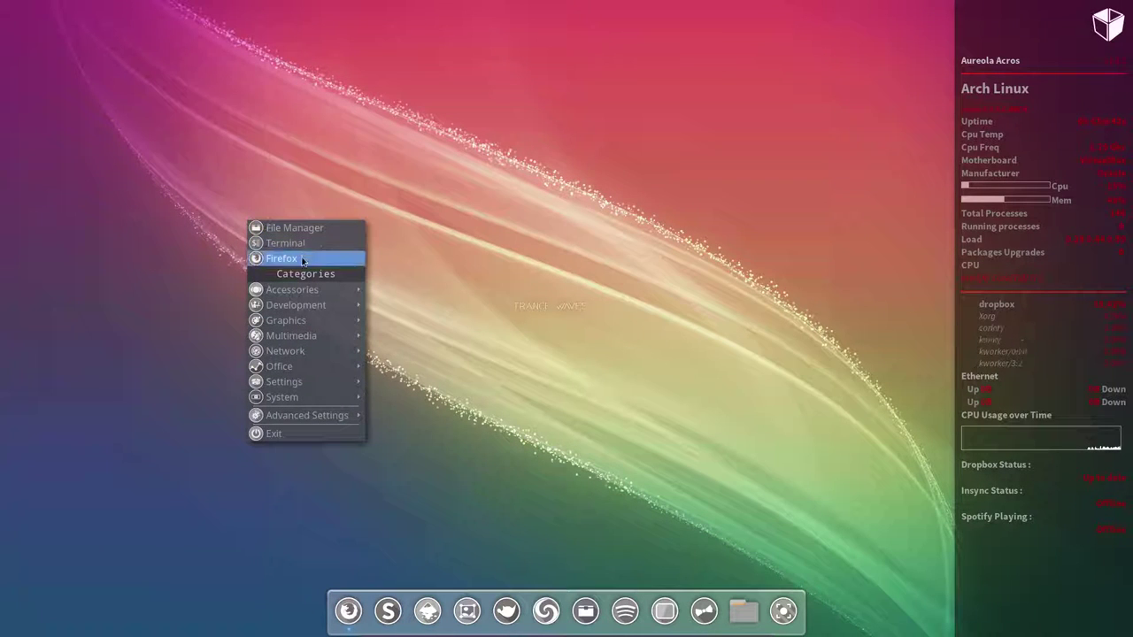
pyautogui.moveTo(307, 290)
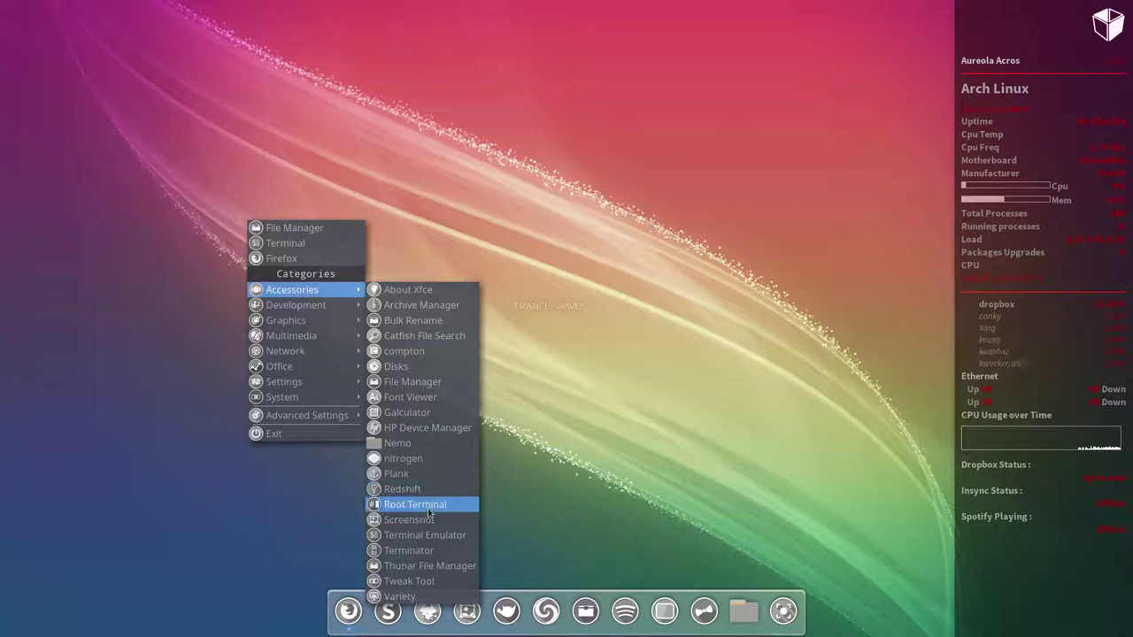
pyautogui.click(426, 582)
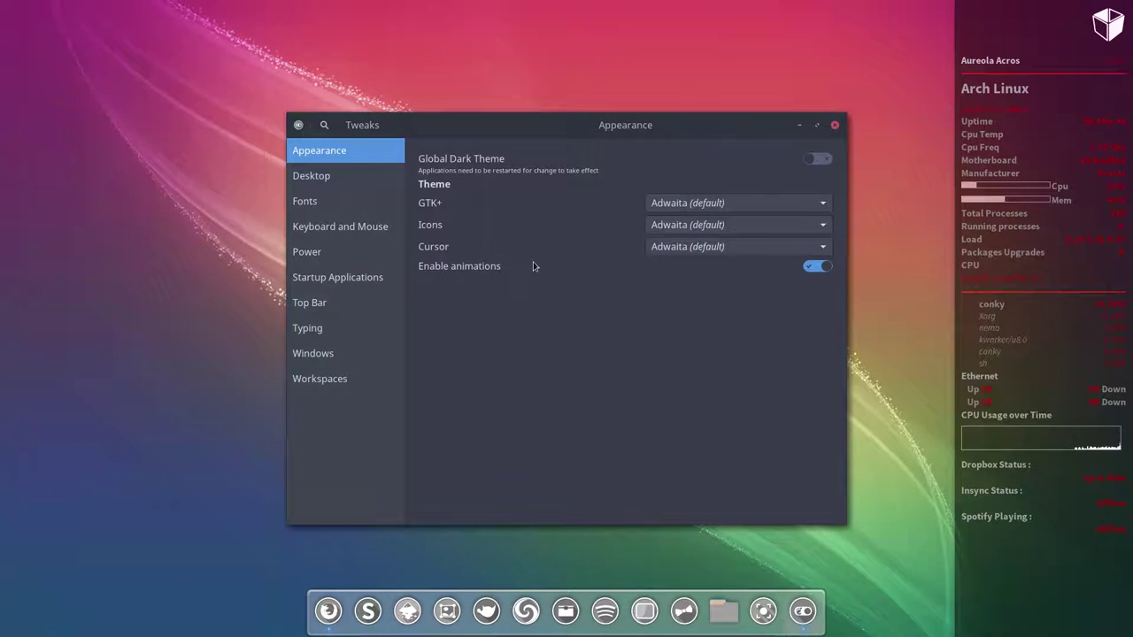
pyautogui.moveTo(619, 128); pyautogui.dragTo(598, 107)
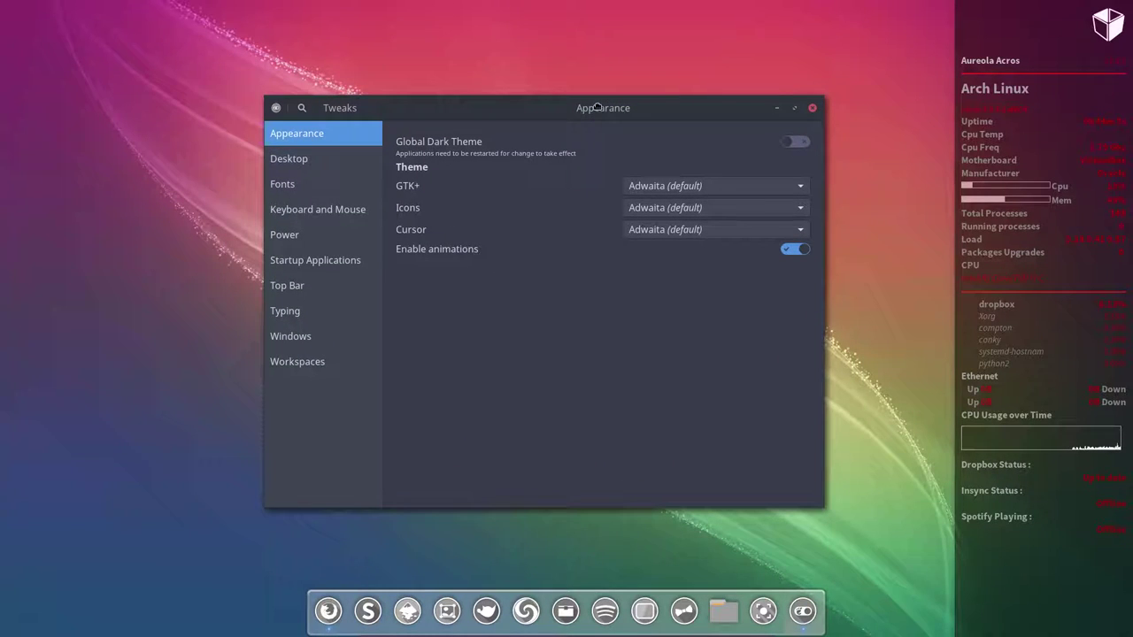
pyautogui.click(322, 158)
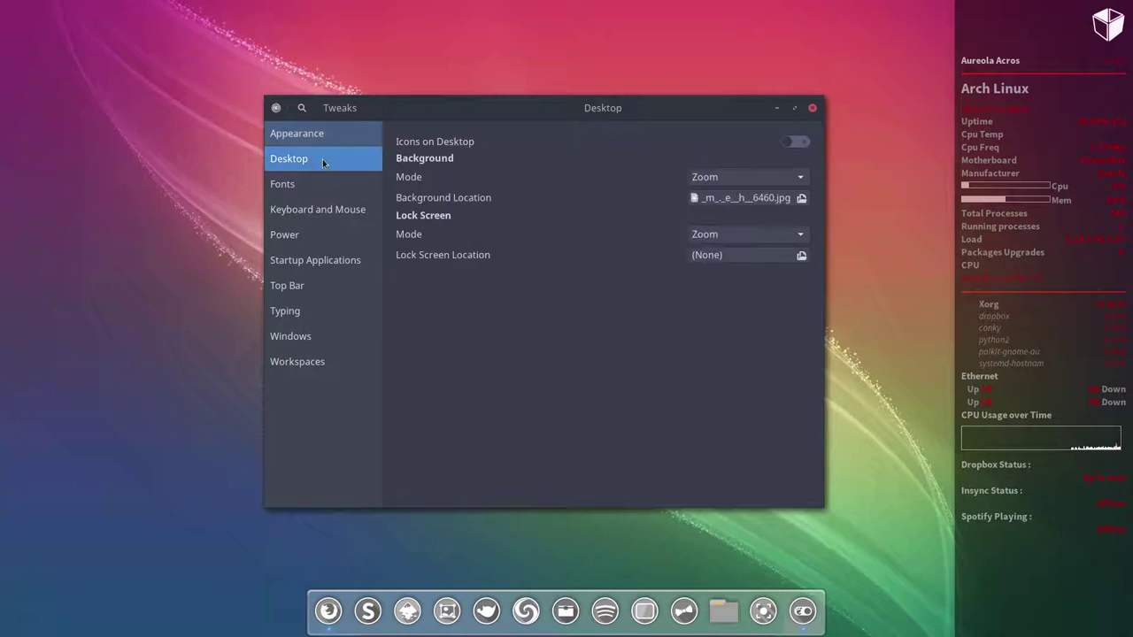
pyautogui.click(321, 186)
pyautogui.click(324, 212)
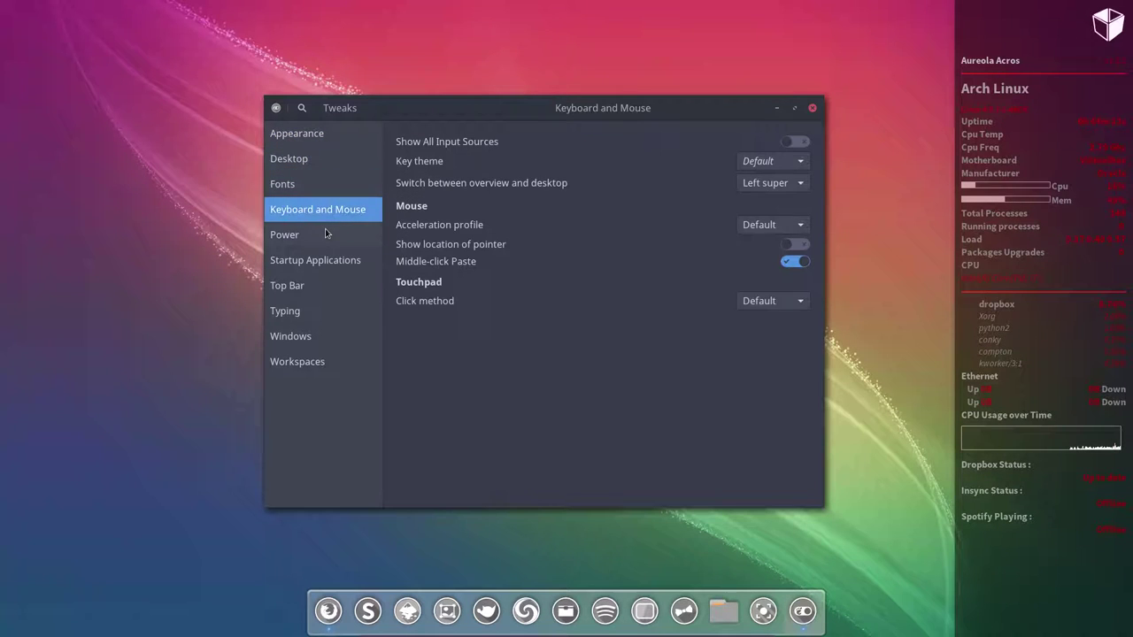
pyautogui.click(327, 235)
pyautogui.click(329, 262)
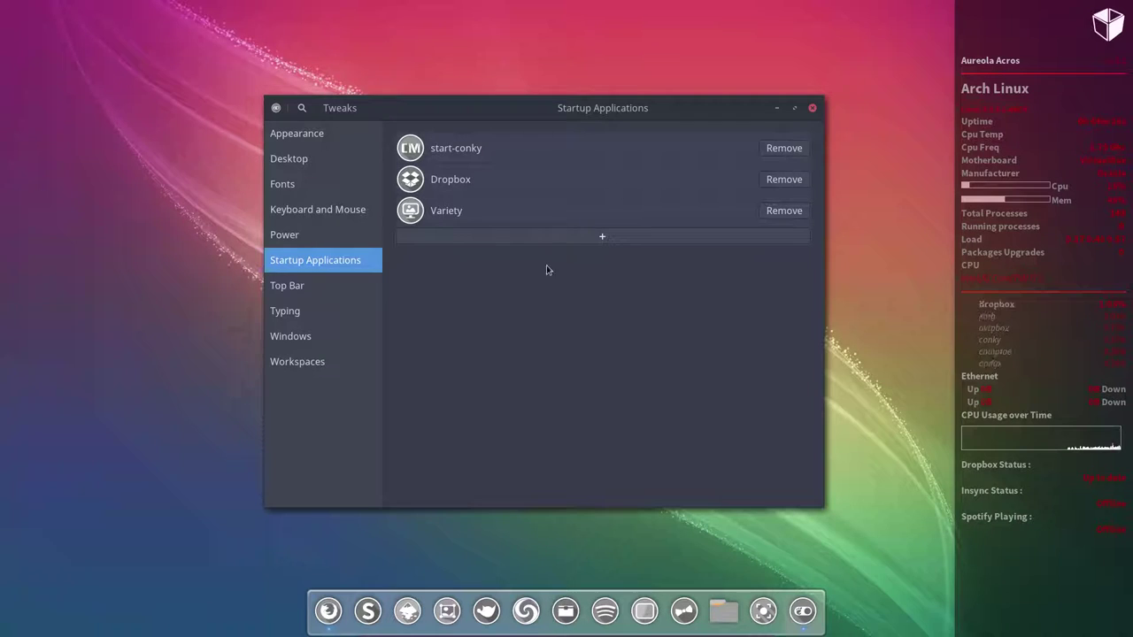
pyautogui.click(811, 108)
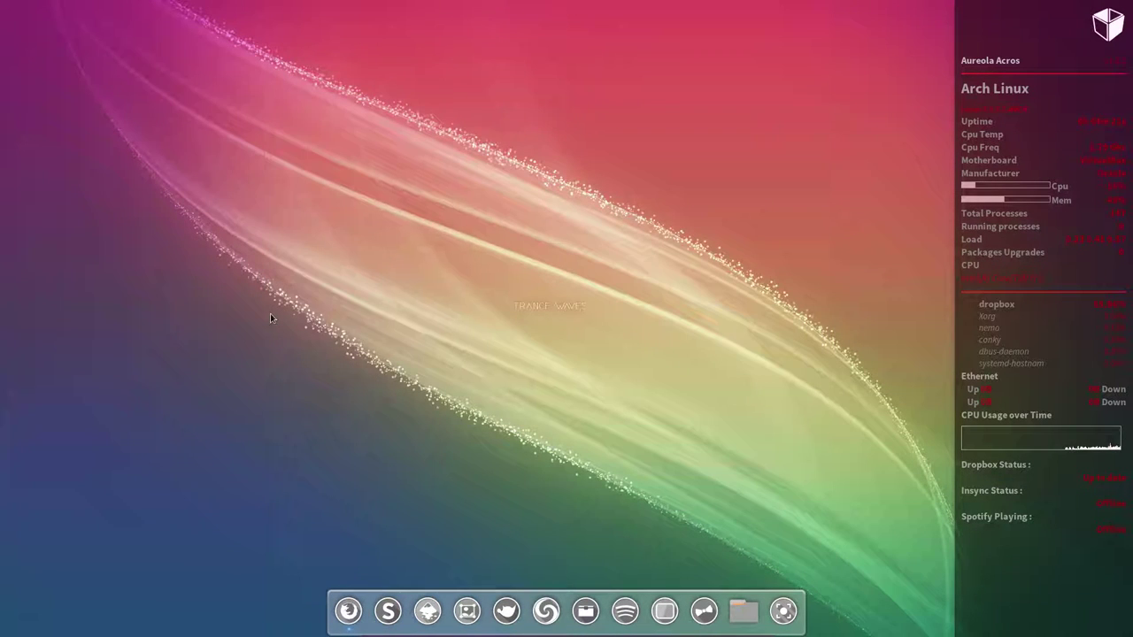
# Step: Open the Openbox desktop menu and browse its submenus down to Settings
pyautogui.rightClick(270, 314)
pyautogui.moveTo(327, 388)
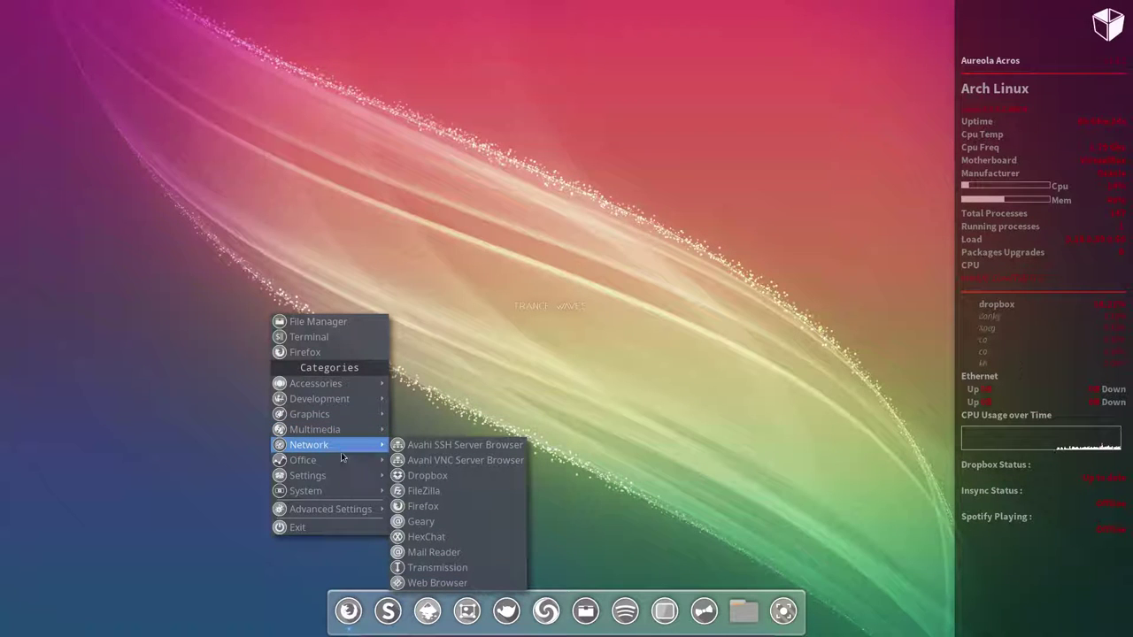
pyautogui.moveTo(337, 482)
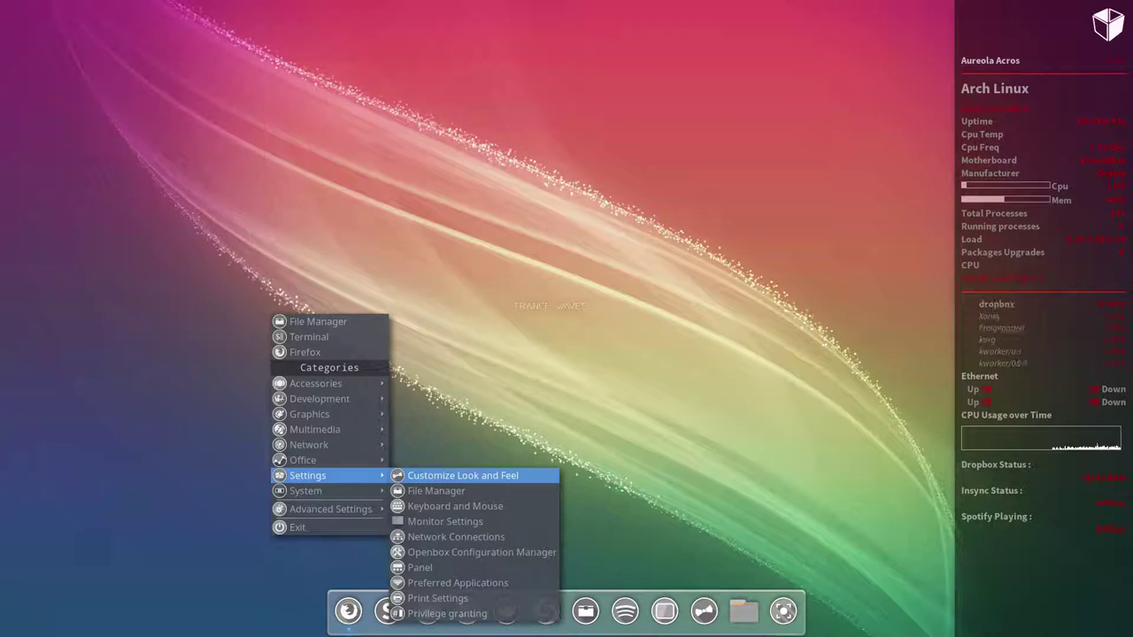
# Step: Launch LXAppearance, then move its window up and left and enlarge it
pyautogui.click(473, 477)
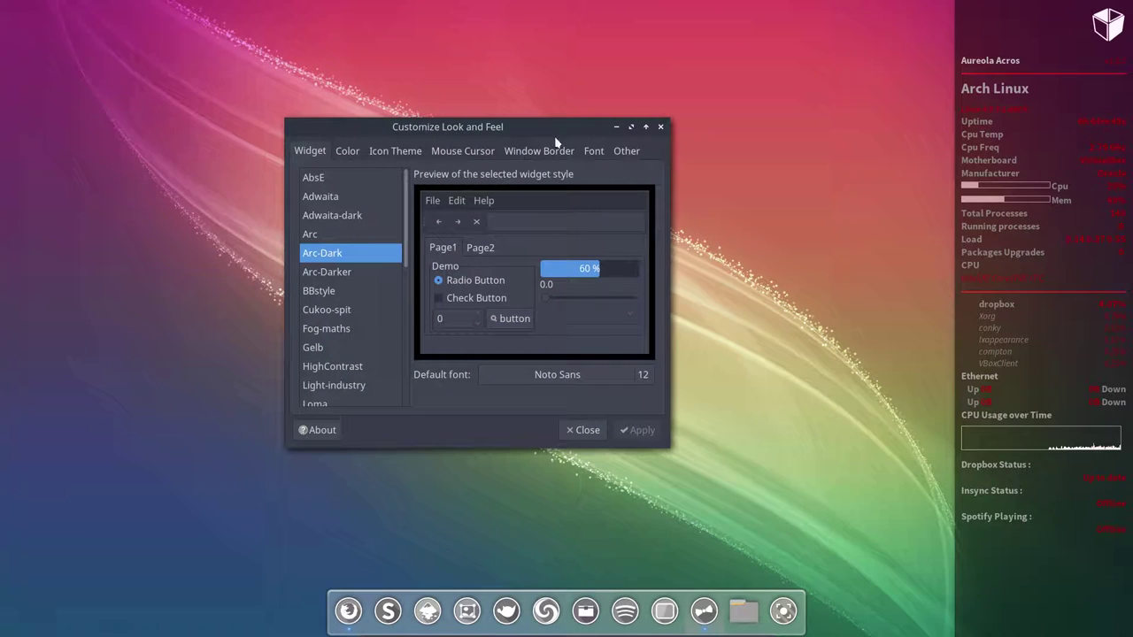
pyautogui.moveTo(521, 129); pyautogui.dragTo(486, 79)
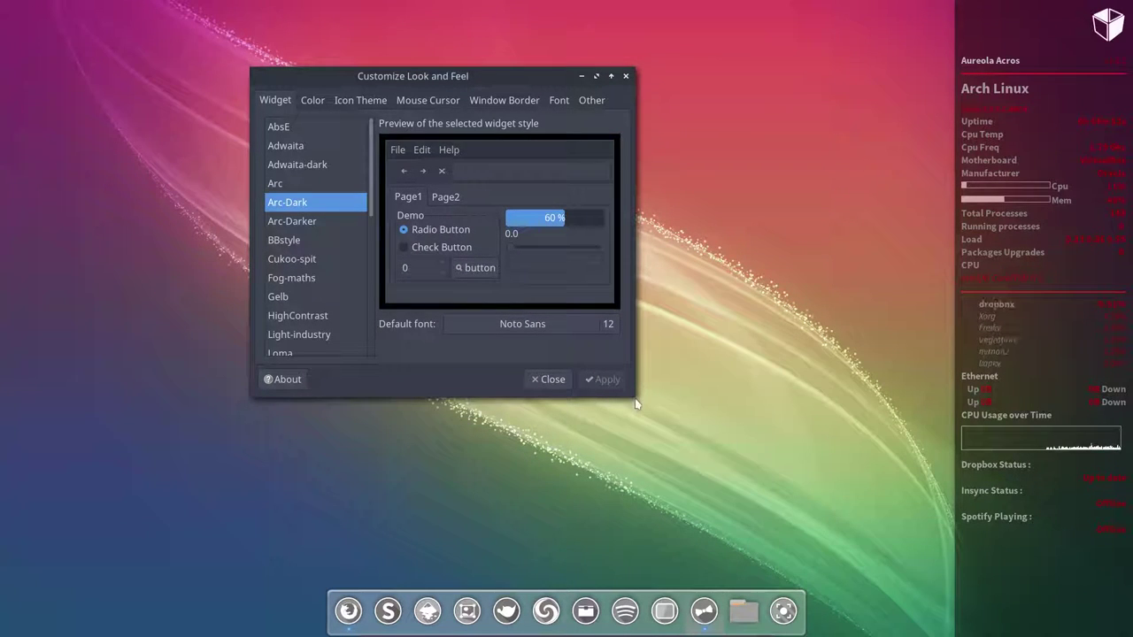
pyautogui.moveTo(633, 398); pyautogui.dragTo(793, 524)
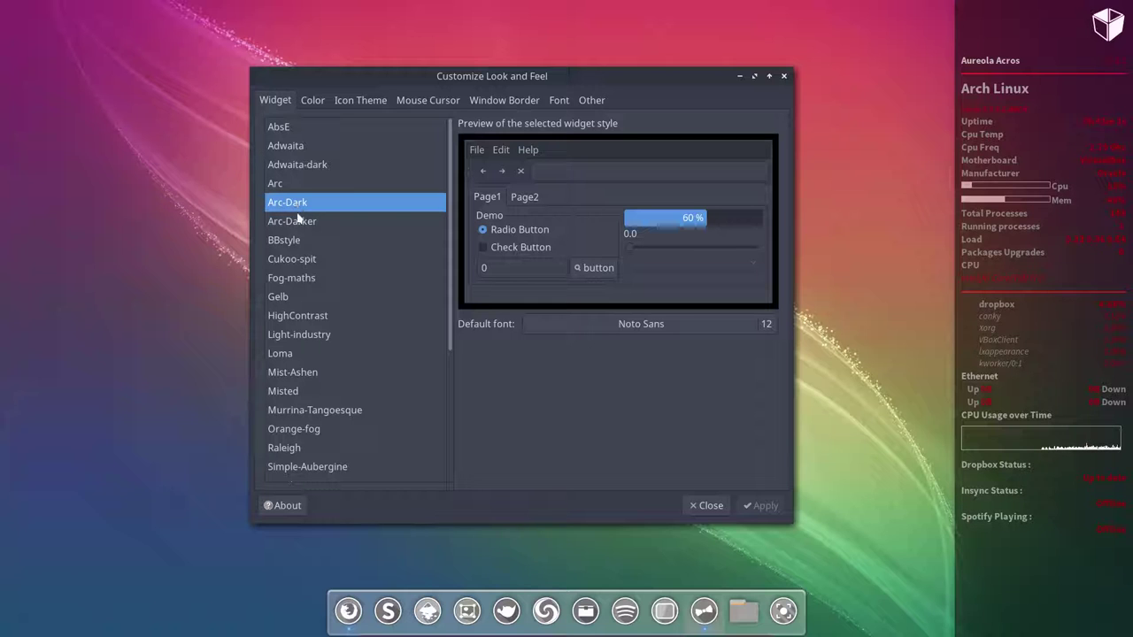
# Step: Preview several widget themes, including Simple-Slate, Adwaita and Adwaita-dark, and settle on Arc-Dark
pyautogui.scroll(-5, 296, 292)
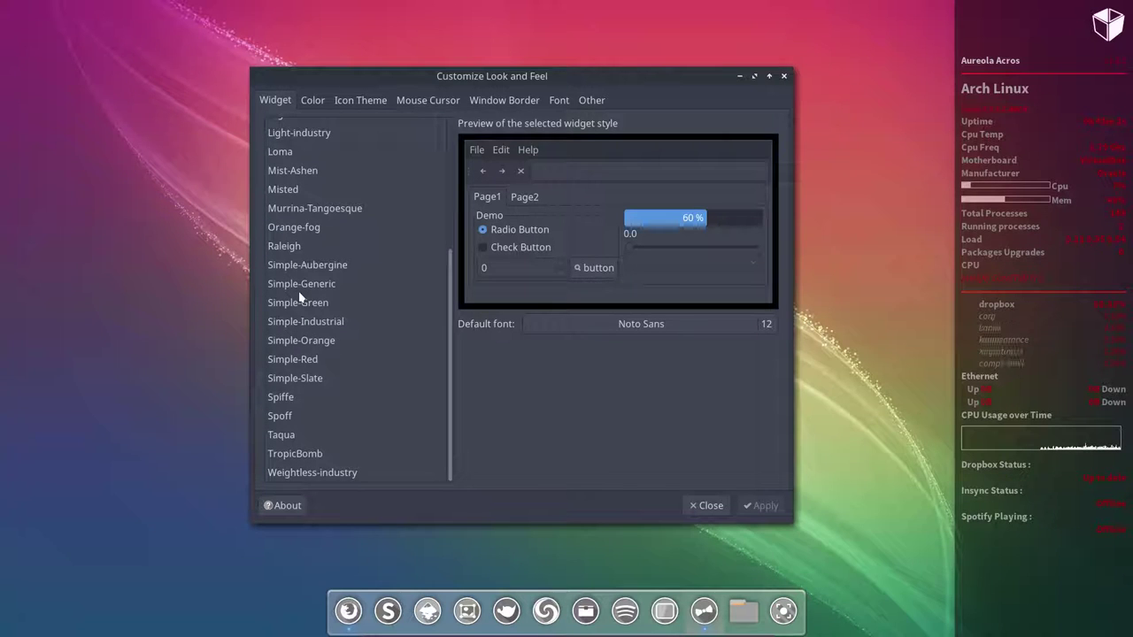
pyautogui.click(299, 291)
pyautogui.press('Down')
pyautogui.press('Down')
pyautogui.press('Down')
pyautogui.press('Down')
pyautogui.press('Down')
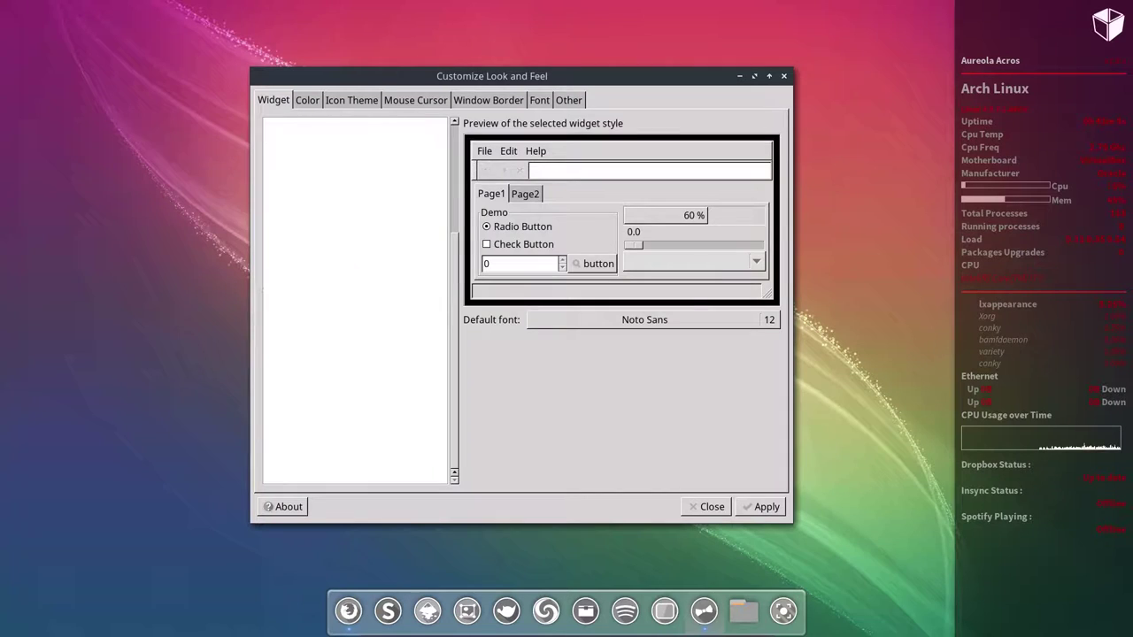
pyautogui.press('Down')
pyautogui.press('Down')
pyautogui.press('Down')
pyautogui.press('Down')
pyautogui.press('Down')
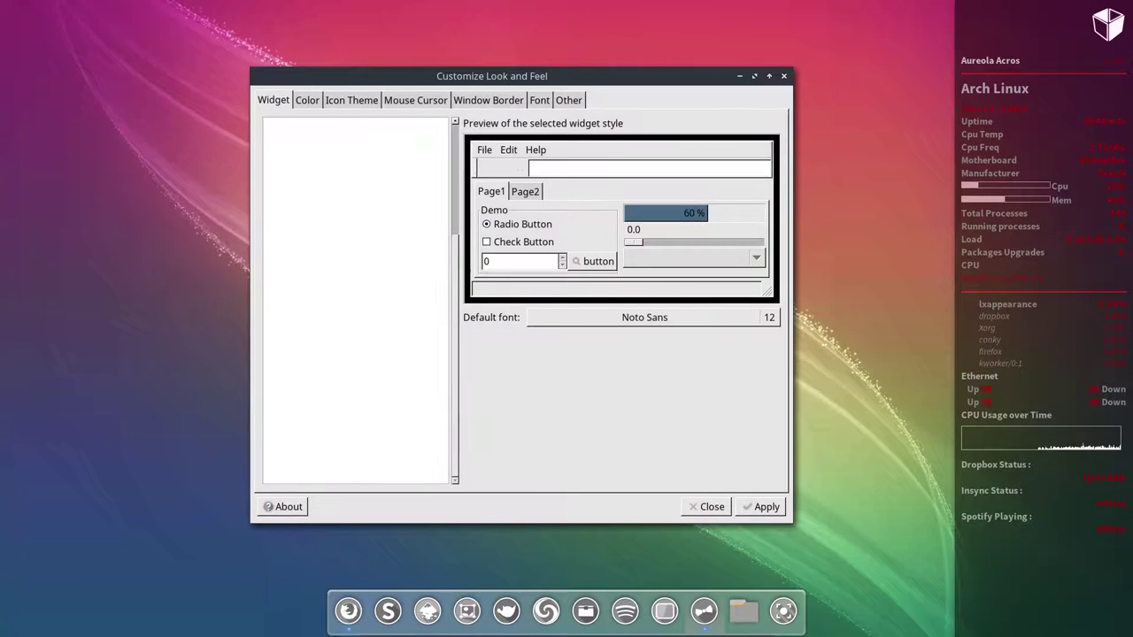
pyautogui.press('Up')
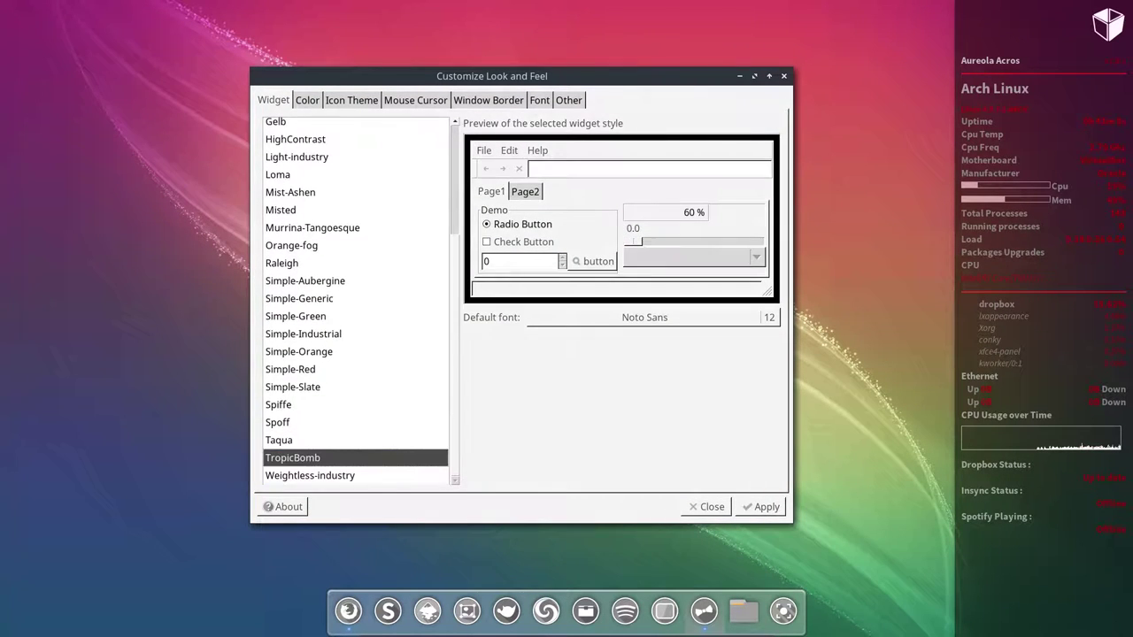
pyautogui.press('Home')
pyautogui.press('Down')
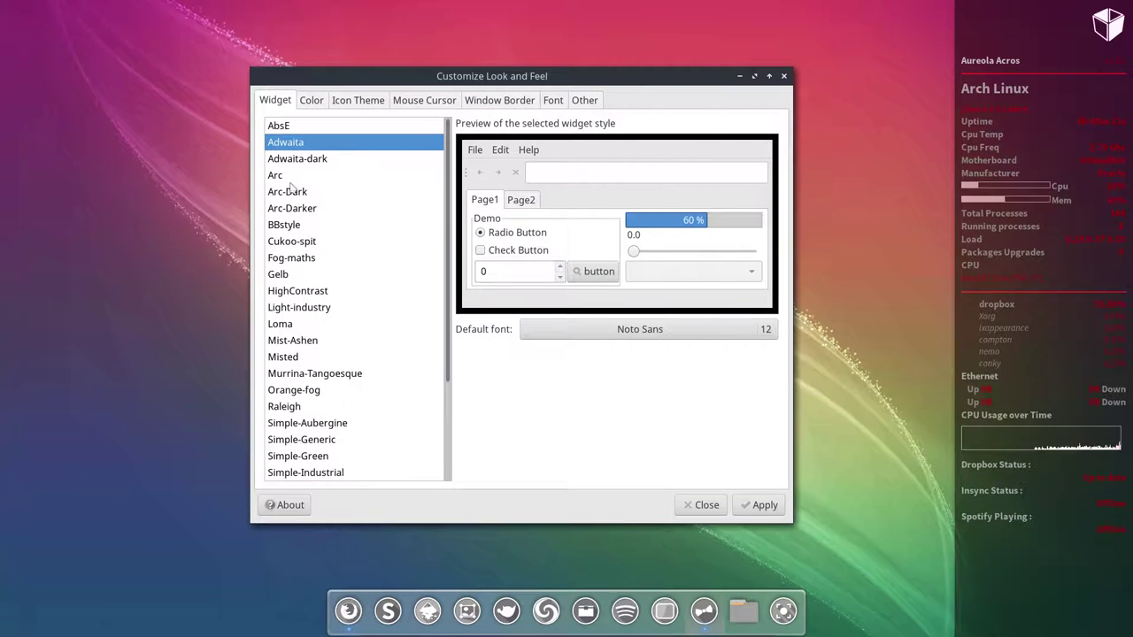
pyautogui.click(293, 190)
pyautogui.press('Up')
pyautogui.press('Up')
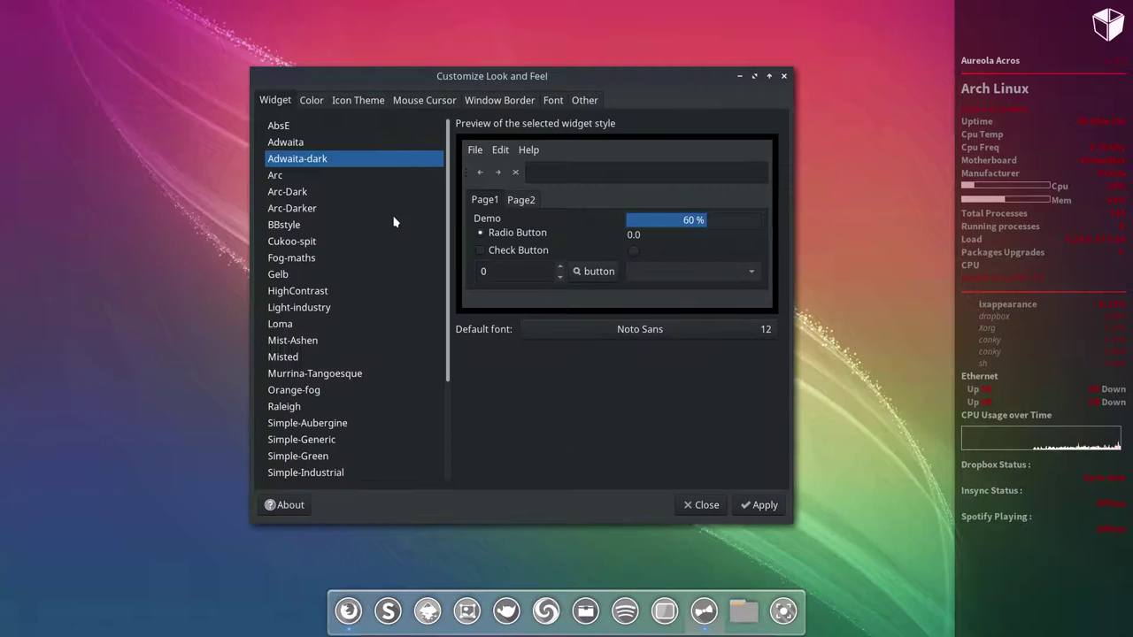
pyautogui.click(301, 197)
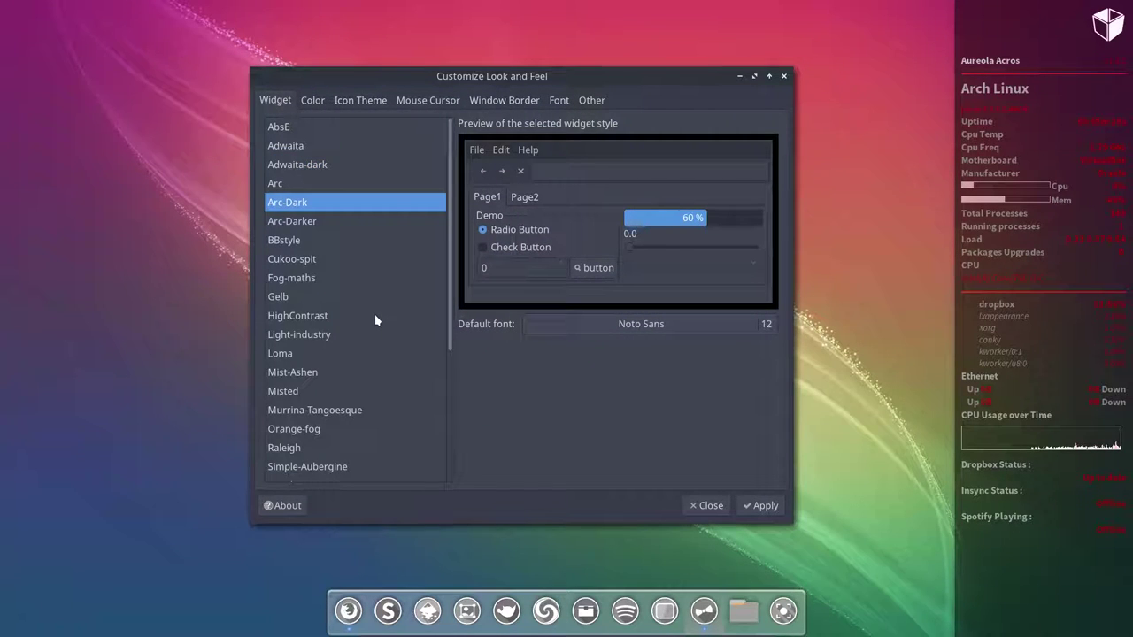
# Step: Browse the colour, icon and cursor theme options, previewing the Sardi Mono Numix Colora Vampire icons
pyautogui.click(311, 101)
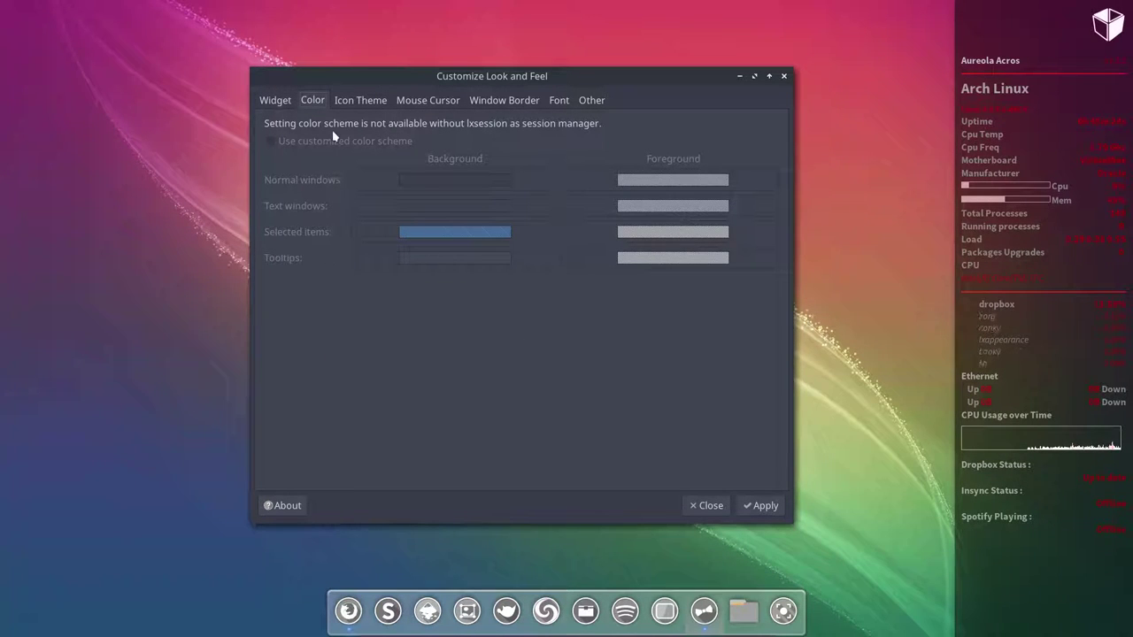
pyautogui.click(357, 101)
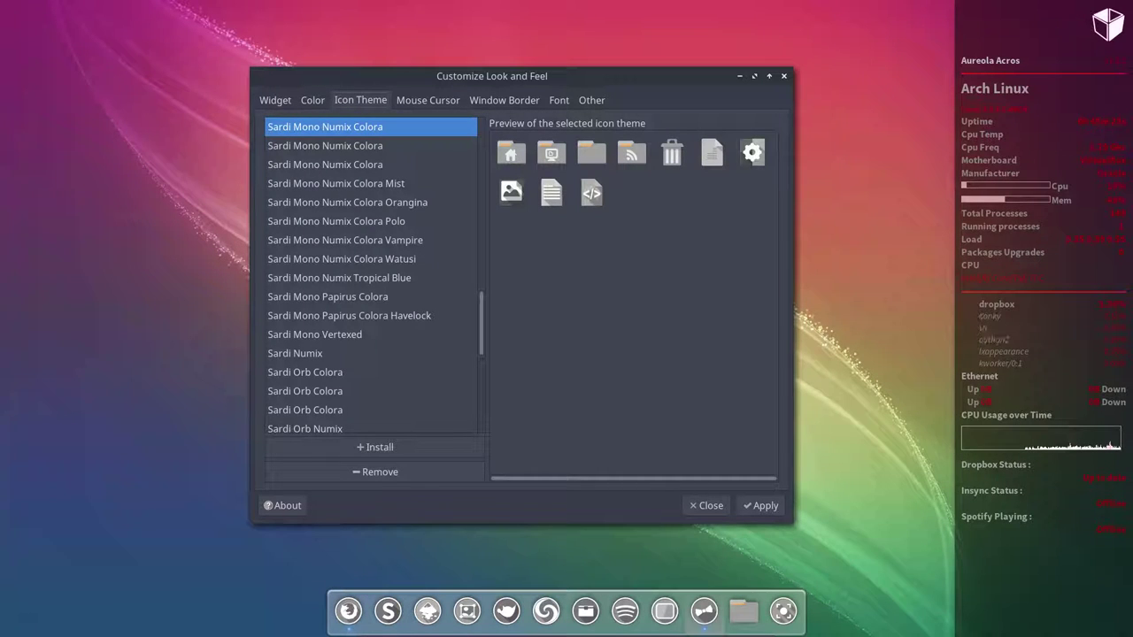
pyautogui.scroll(1, 339, 299)
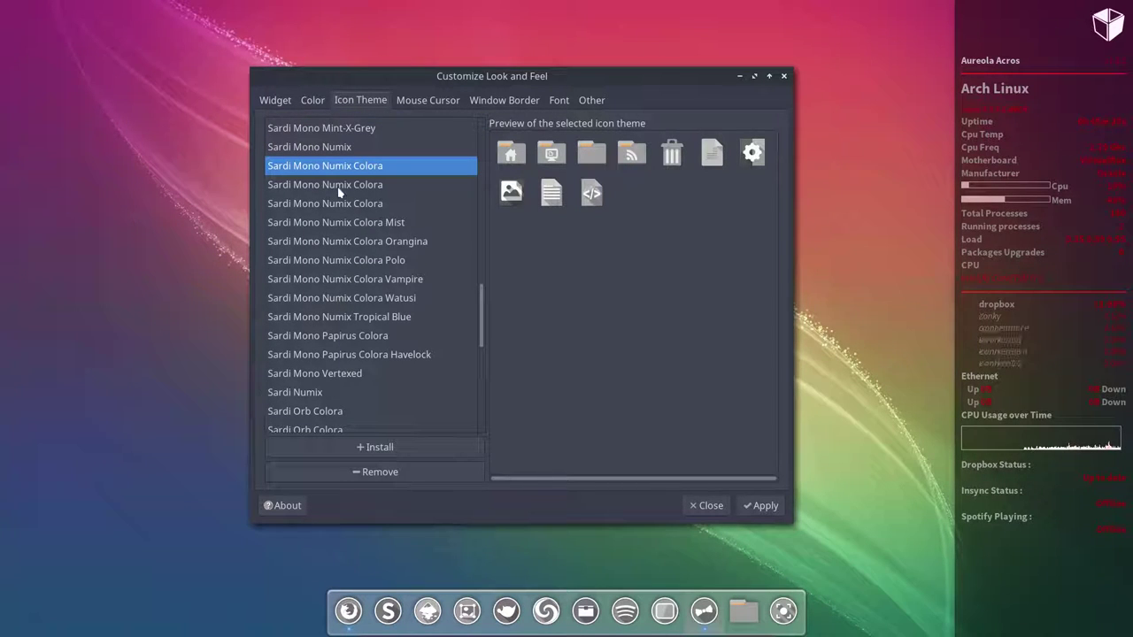
pyautogui.click(392, 280)
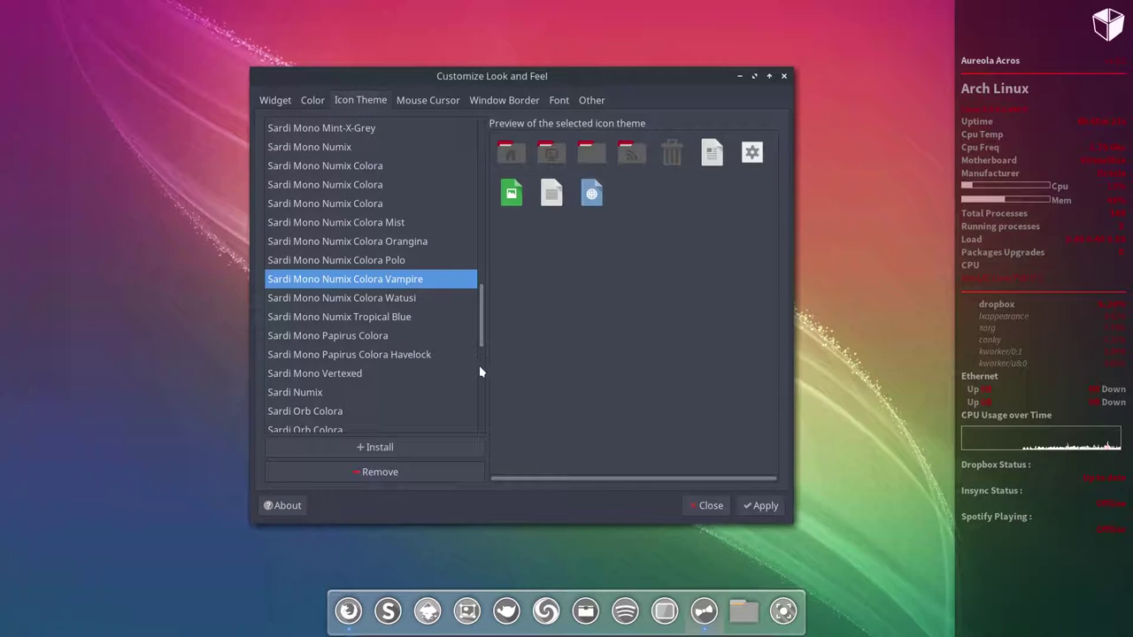
pyautogui.click(425, 103)
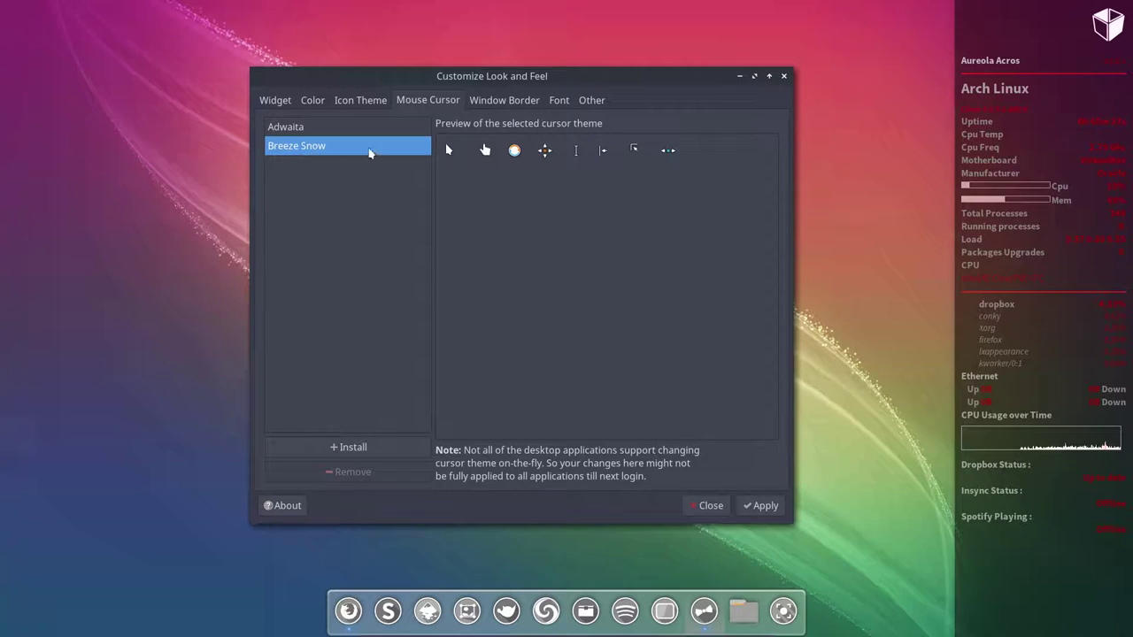
pyautogui.click(497, 102)
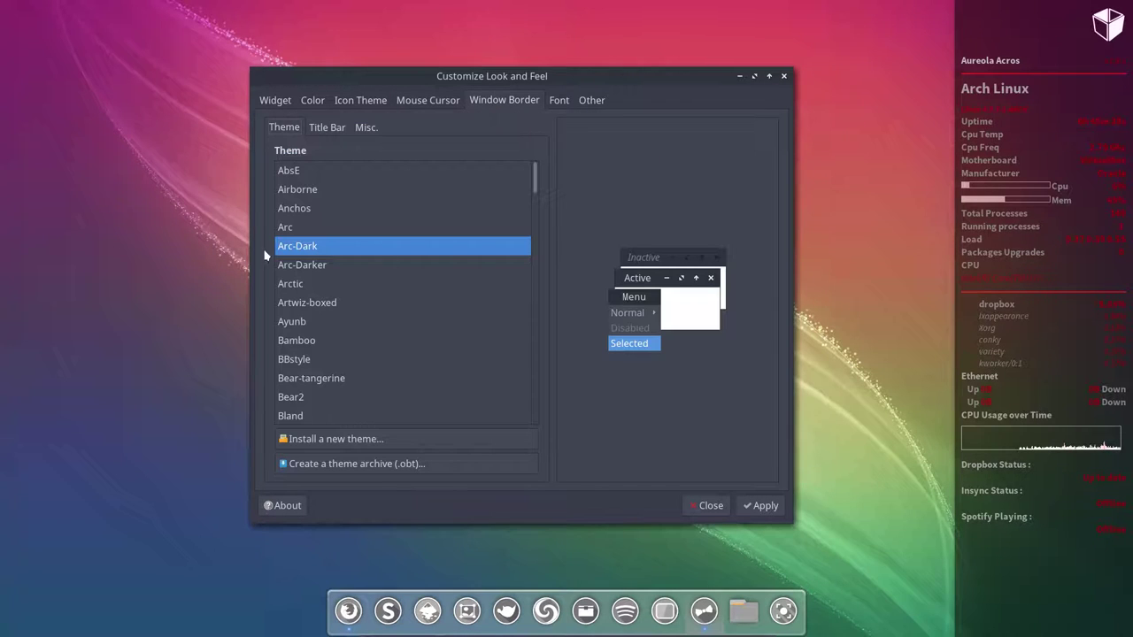
# Step: Compare the Arc, Arc-Dark and Arc-Darker window borders and keep Arc-Dark
pyautogui.click(276, 101)
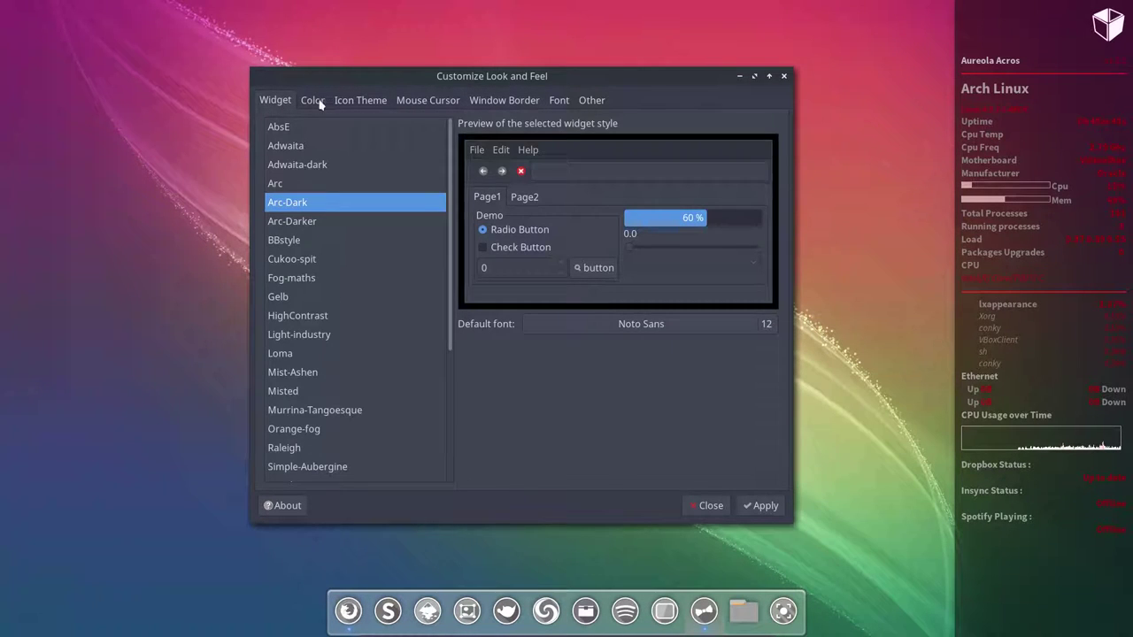
pyautogui.click(315, 102)
pyautogui.click(275, 102)
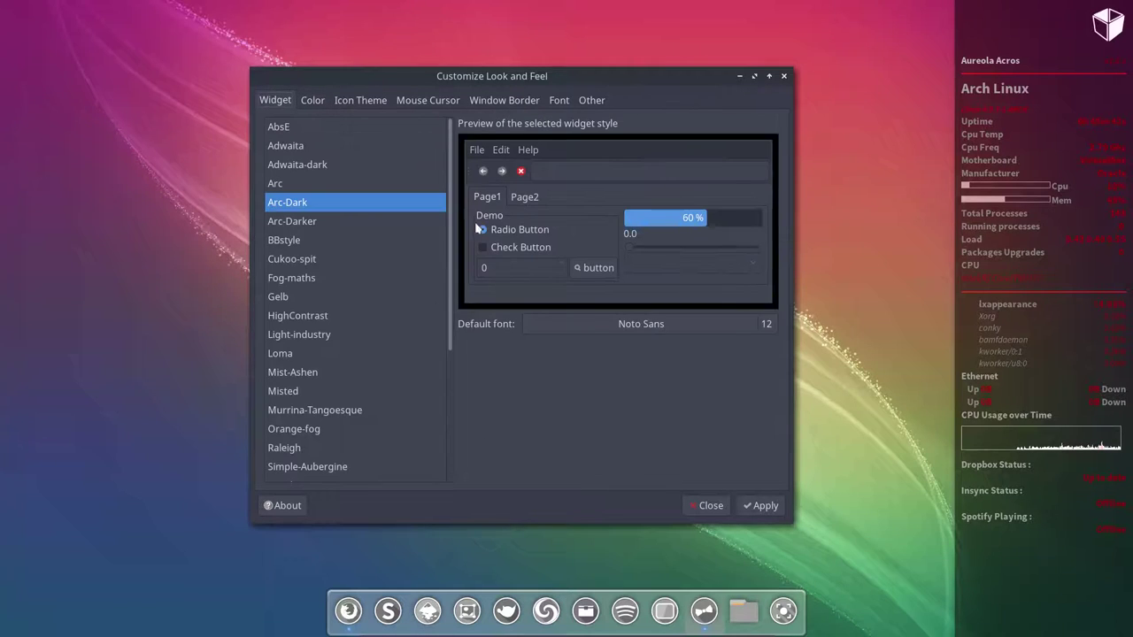
pyautogui.click(507, 102)
pyautogui.click(333, 228)
pyautogui.click(322, 251)
pyautogui.click(325, 268)
pyautogui.click(322, 248)
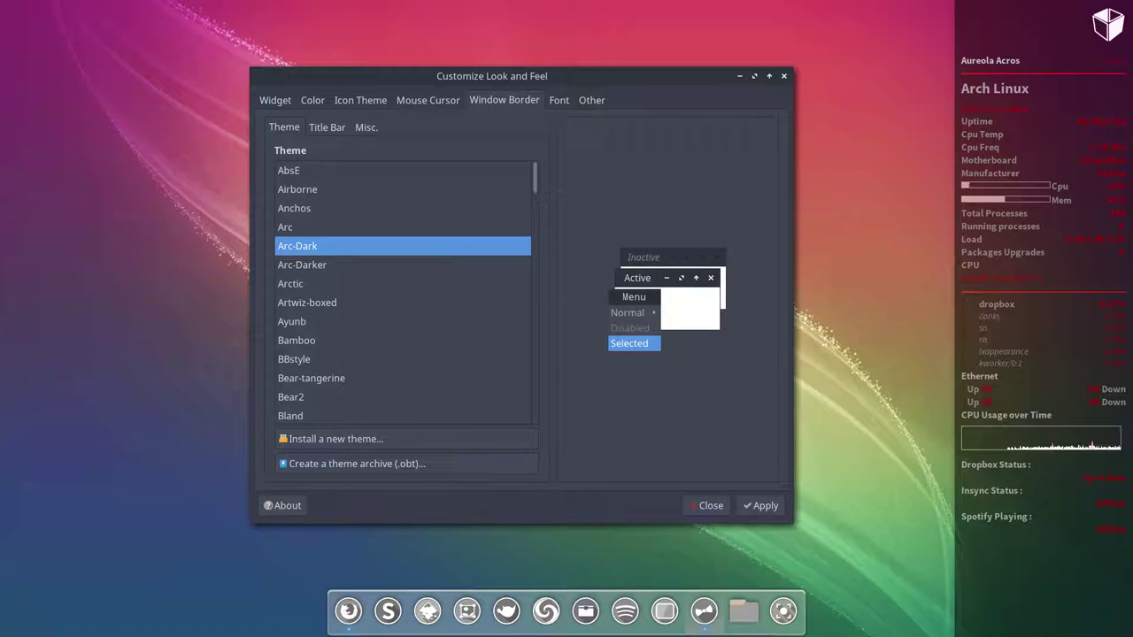
# Step: Review the font and other interface options, apply the settings, and open the Home folder
pyautogui.click(559, 101)
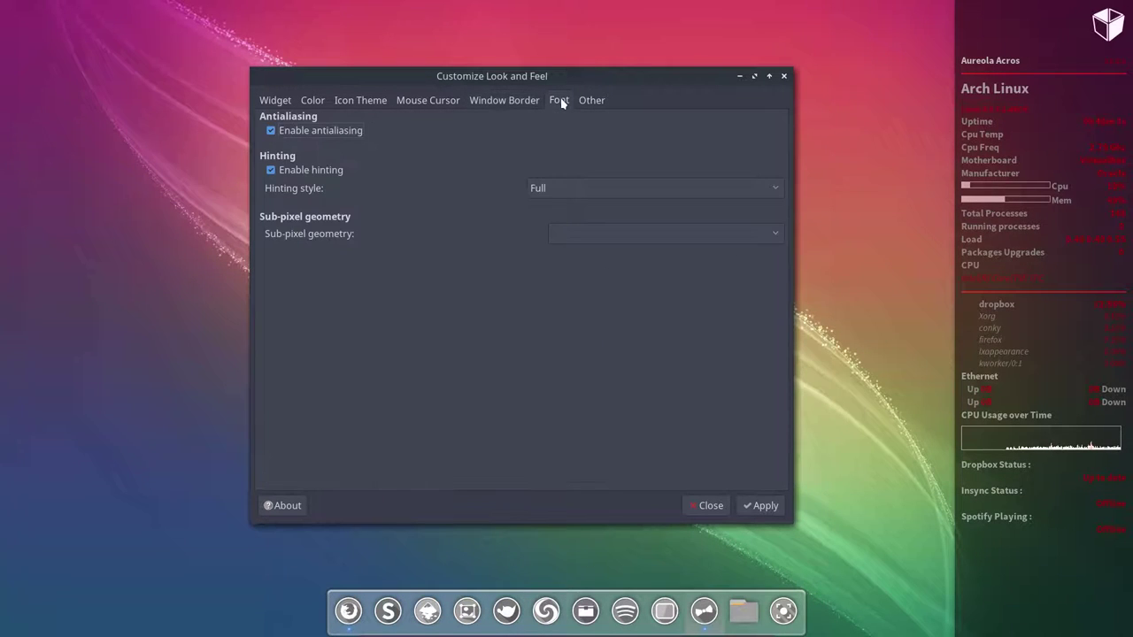
pyautogui.click(590, 101)
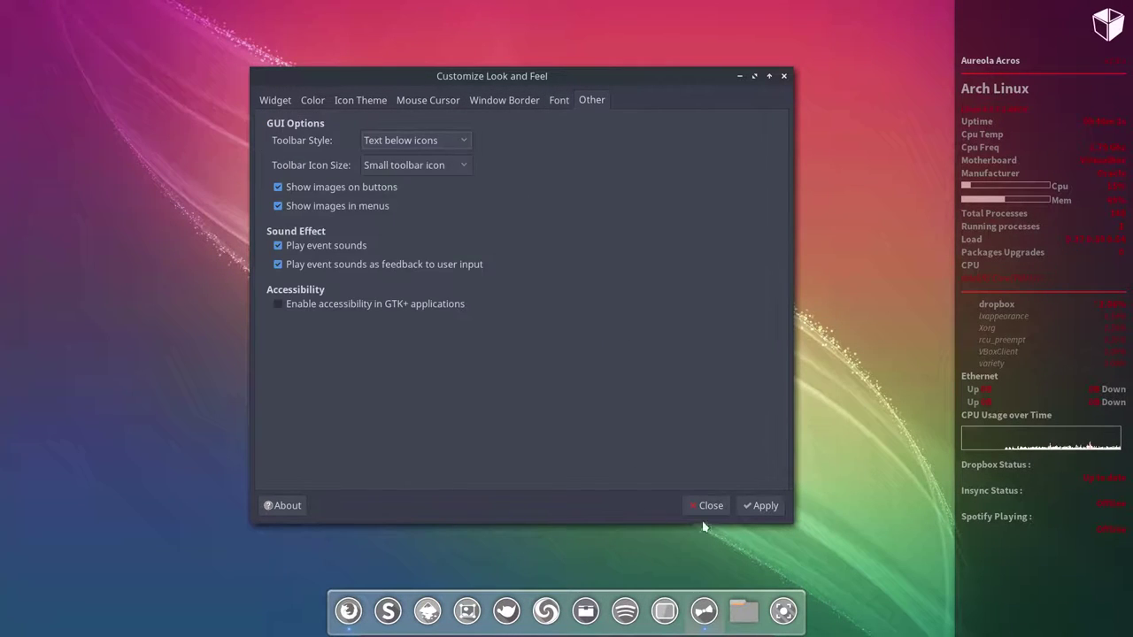
pyautogui.click(765, 507)
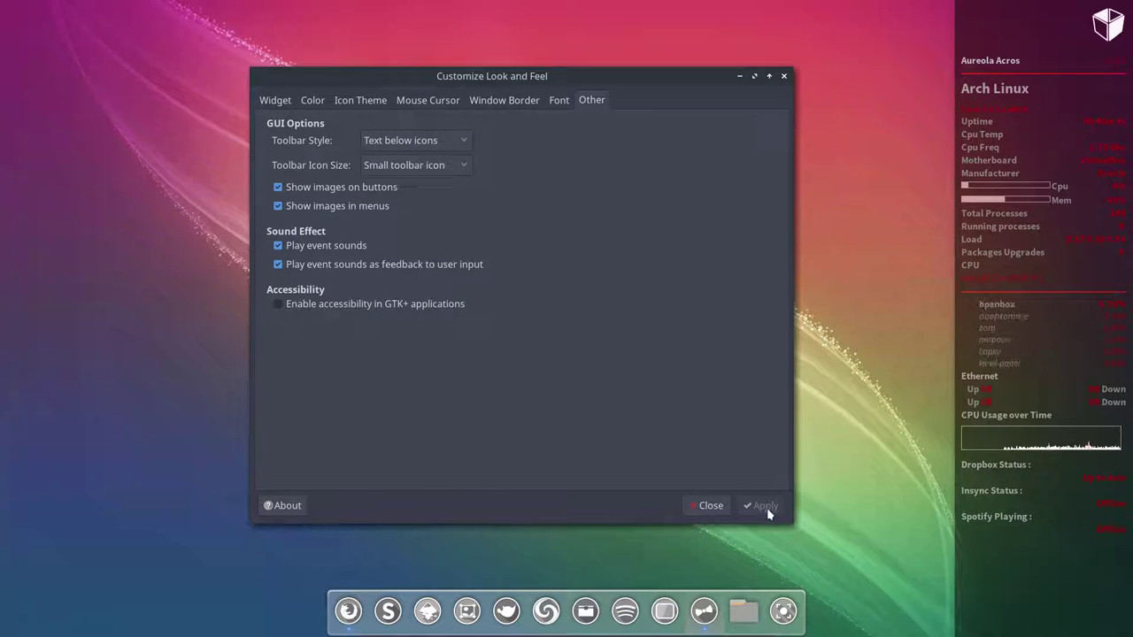
pyautogui.click(743, 610)
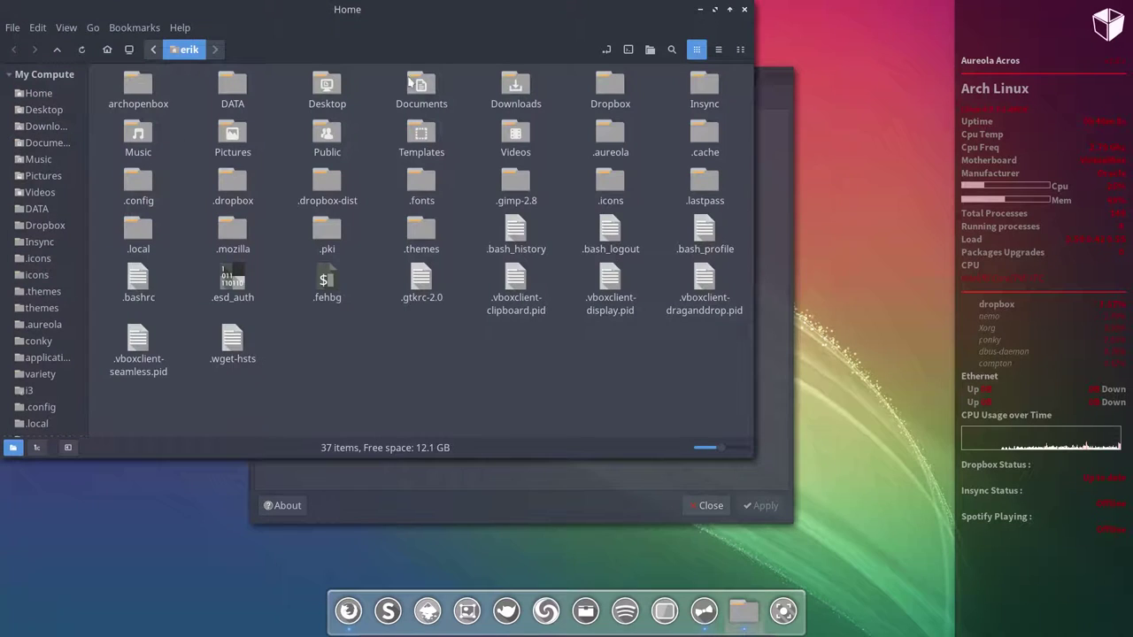
# Step: Close the Home folder and LXAppearance windows, then exit Openbox from the desktop menu
pyautogui.moveTo(436, 8); pyautogui.dragTo(586, 85)
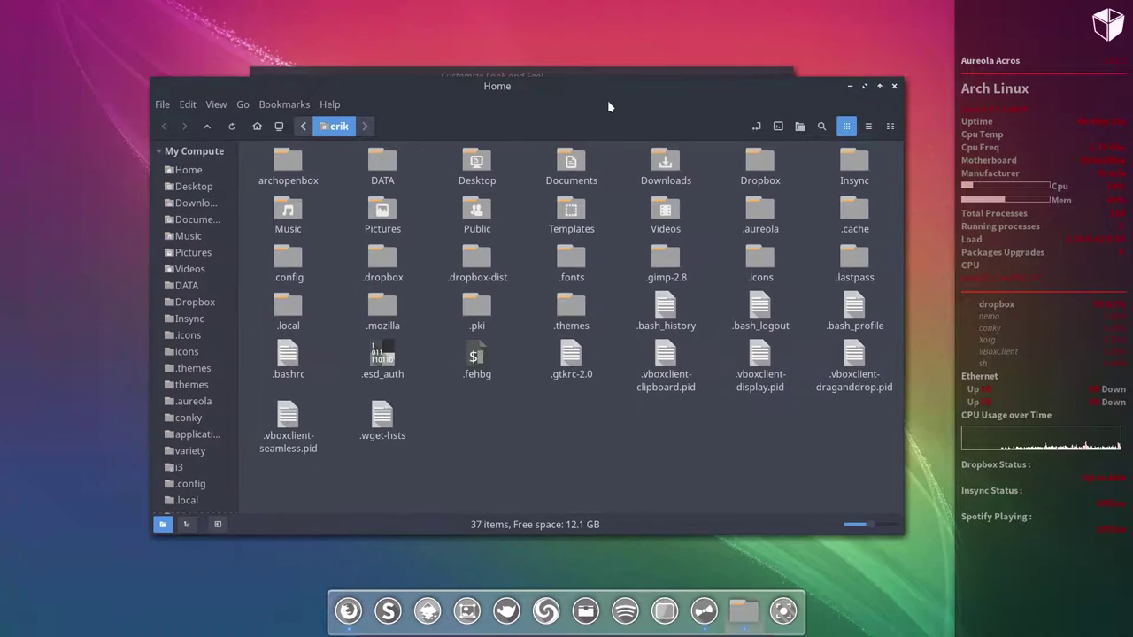
pyautogui.click(894, 86)
pyautogui.click(786, 76)
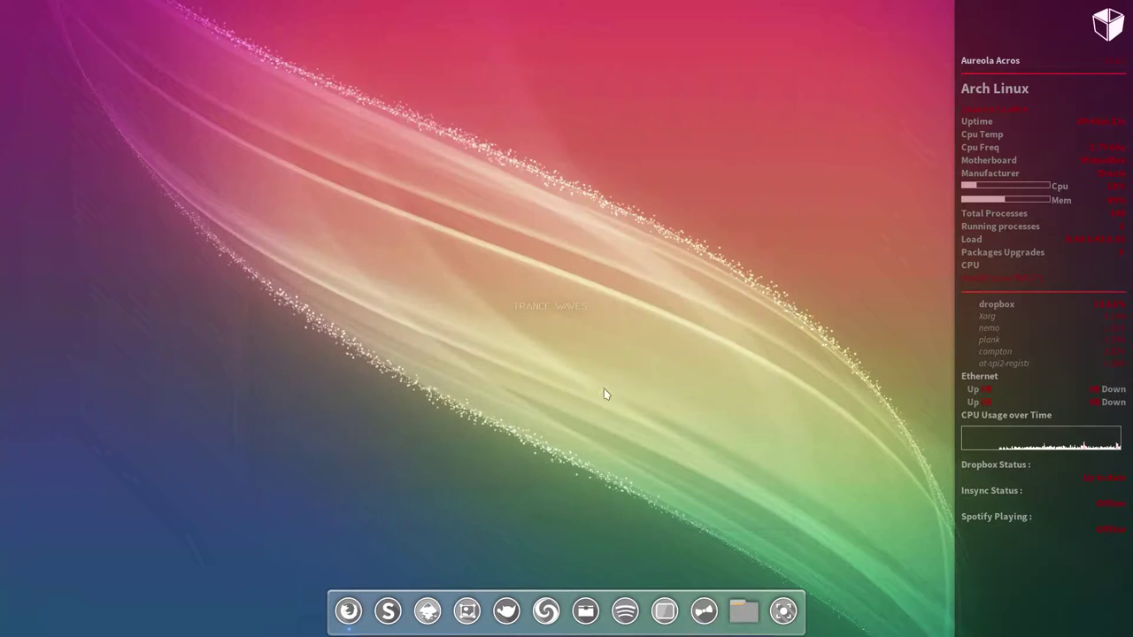
pyautogui.rightClick(484, 374)
pyautogui.click(554, 587)
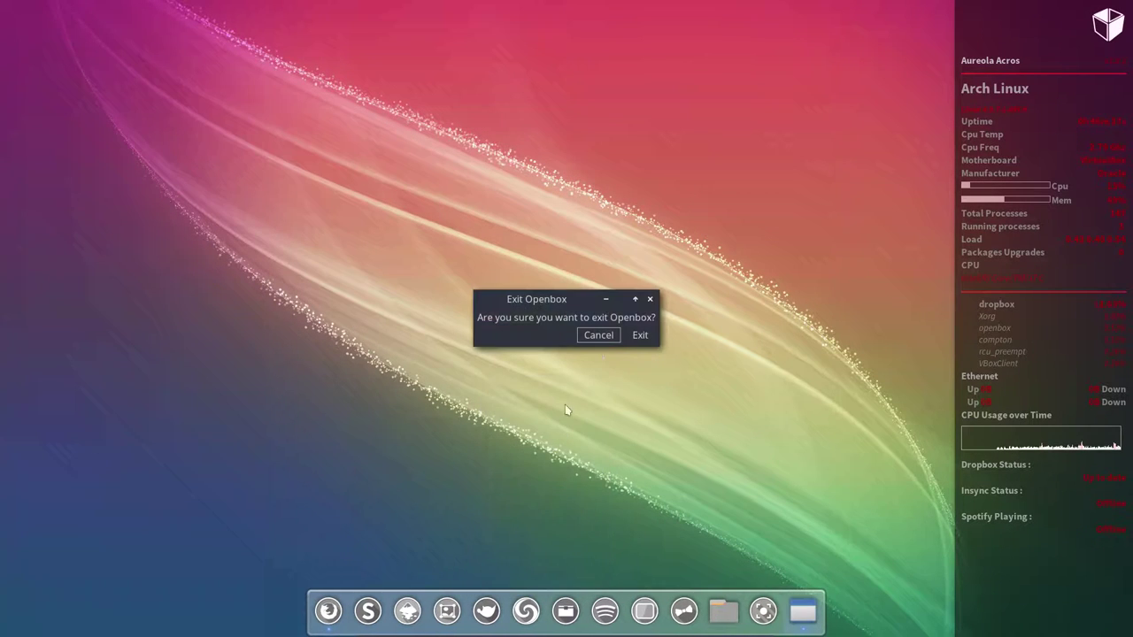
pyautogui.click(630, 338)
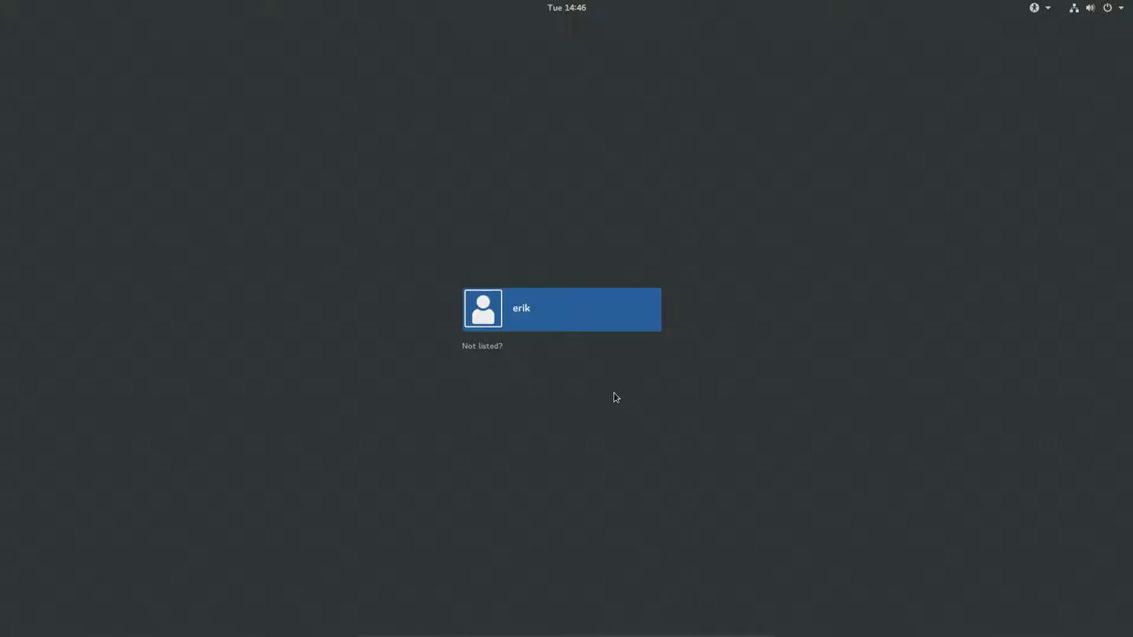
# Step: Select the user account at the login screen and sign in with the account password
pyautogui.click(554, 328)
pyautogui.write('*****')
pyautogui.press('Return')
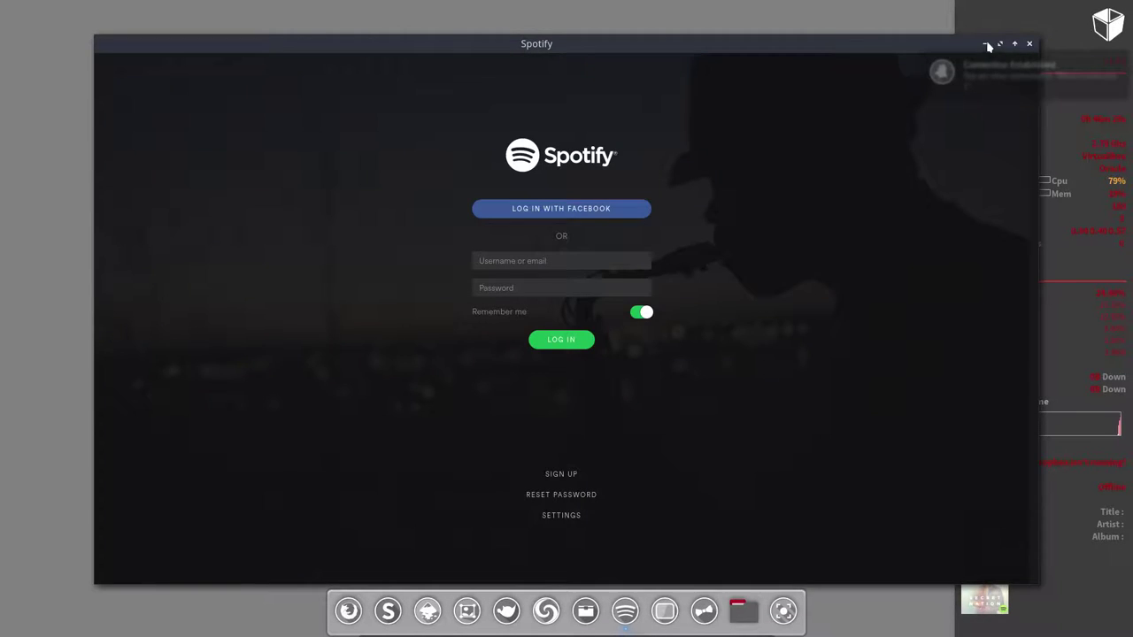
# Step: Minimize Spotify and Firefox, then open and close the Home folder in Nemo
pyautogui.click(990, 48)
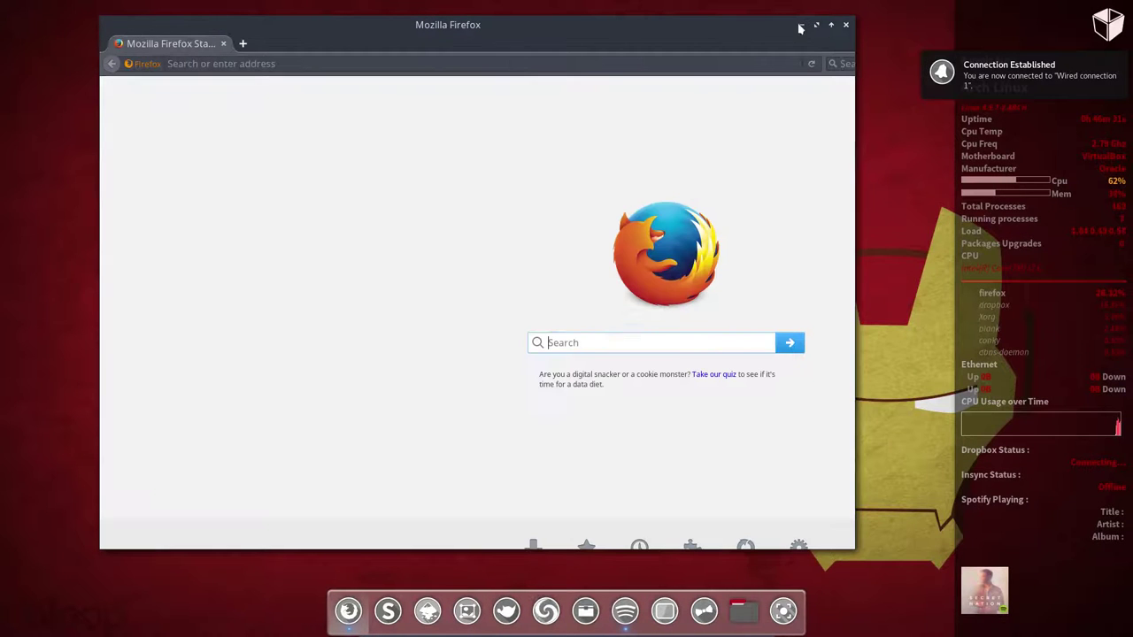
pyautogui.click(801, 25)
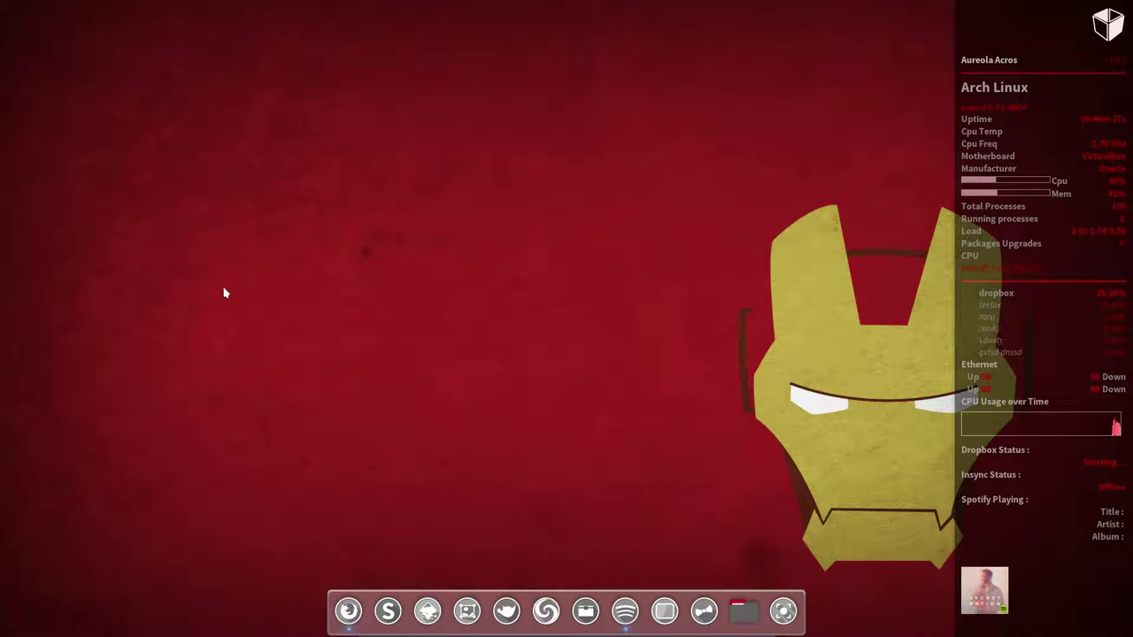
pyautogui.click(749, 610)
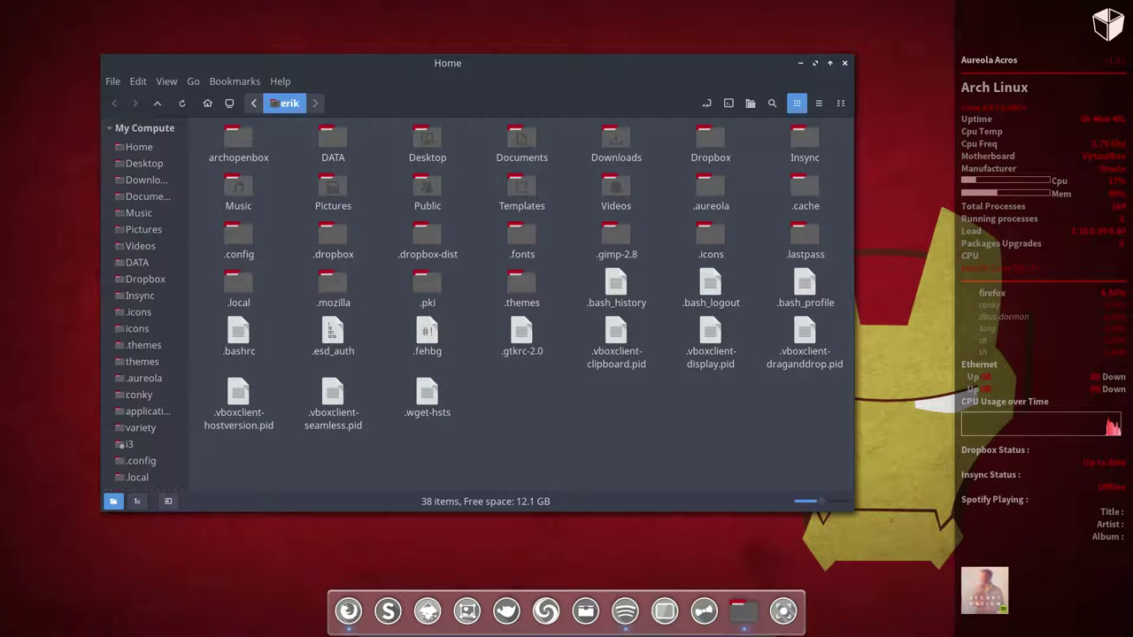
pyautogui.click(846, 65)
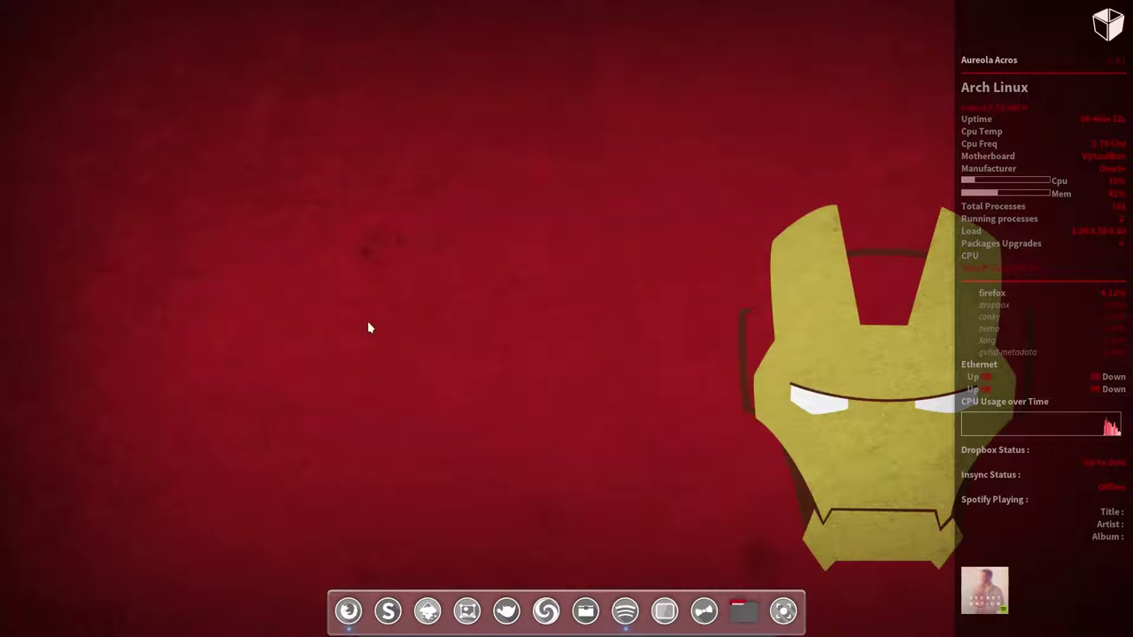
pyautogui.rightClick(343, 262)
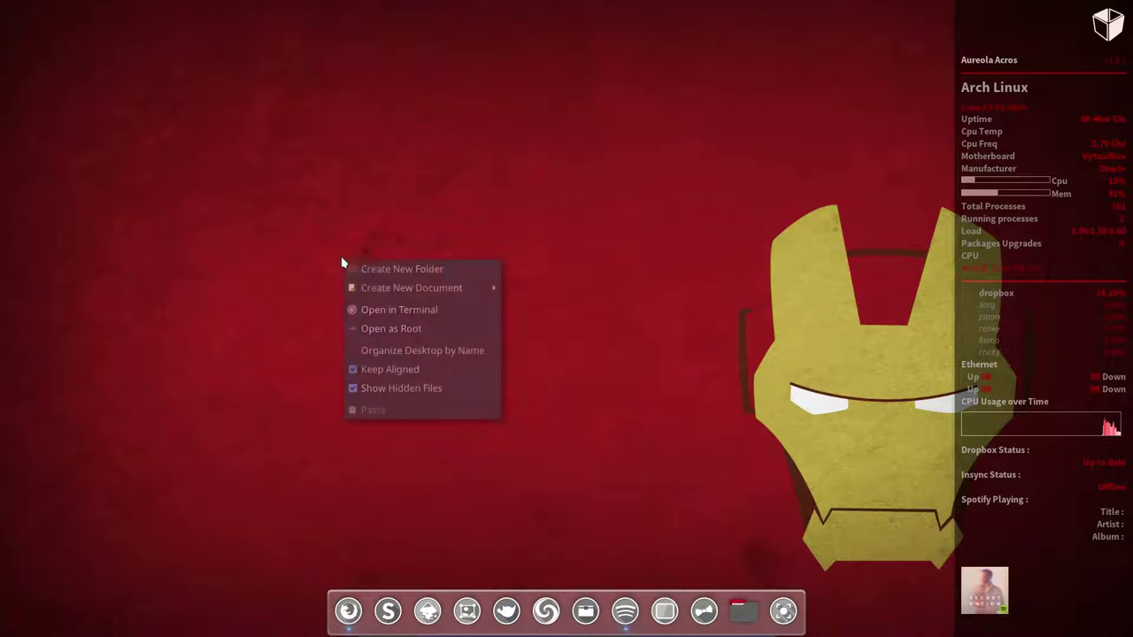
pyautogui.click(284, 424)
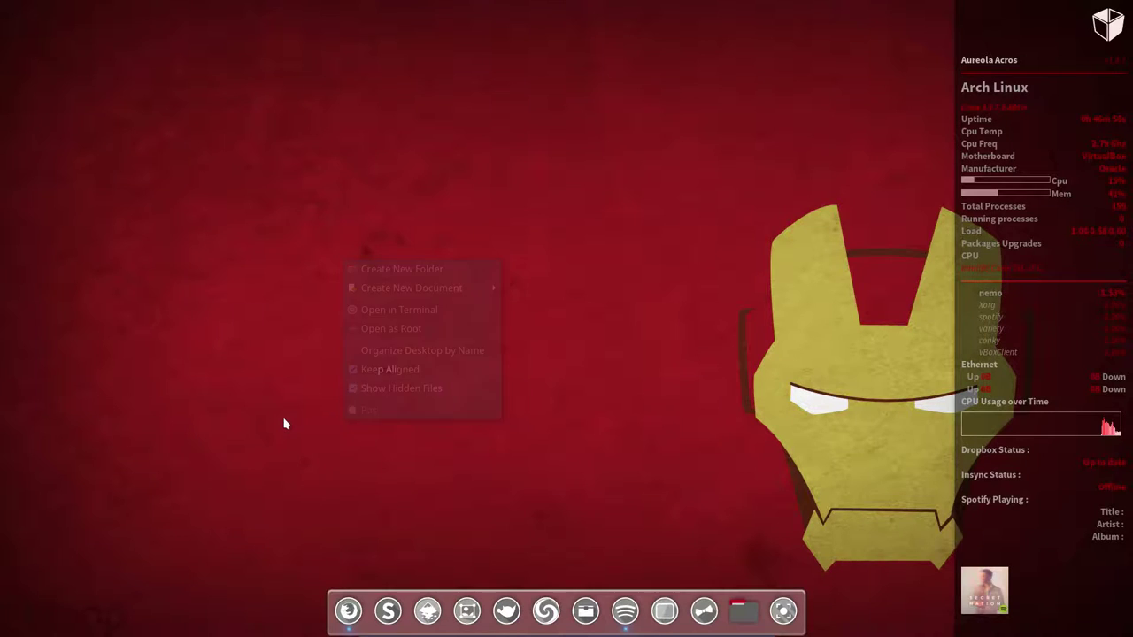
pyautogui.rightClick(285, 420)
pyautogui.moveTo(372, 395)
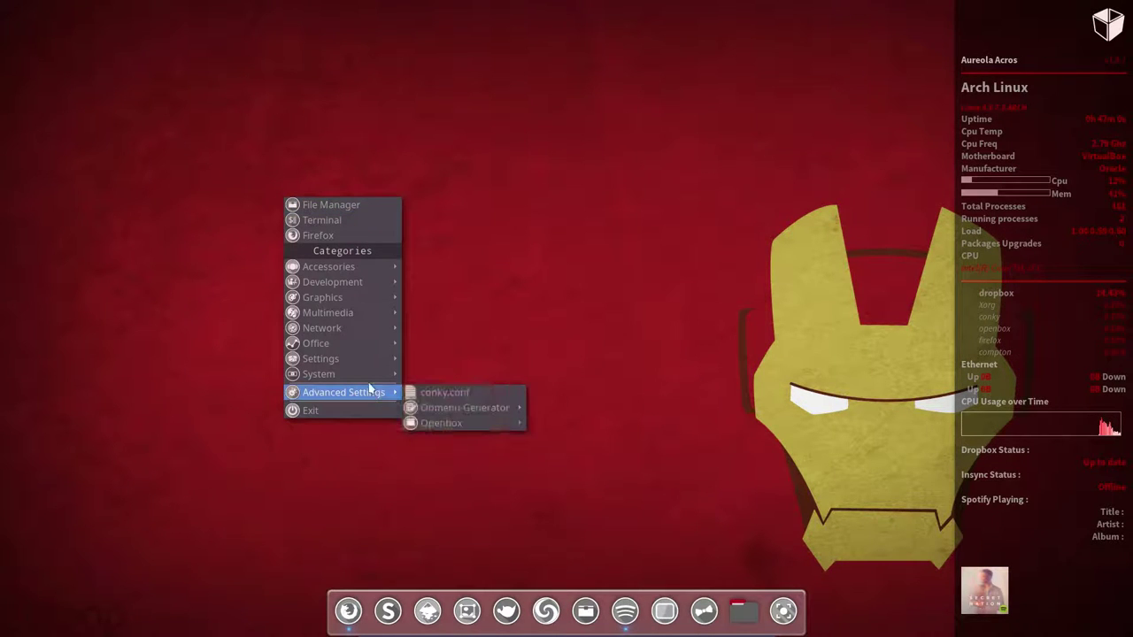
pyautogui.moveTo(371, 361)
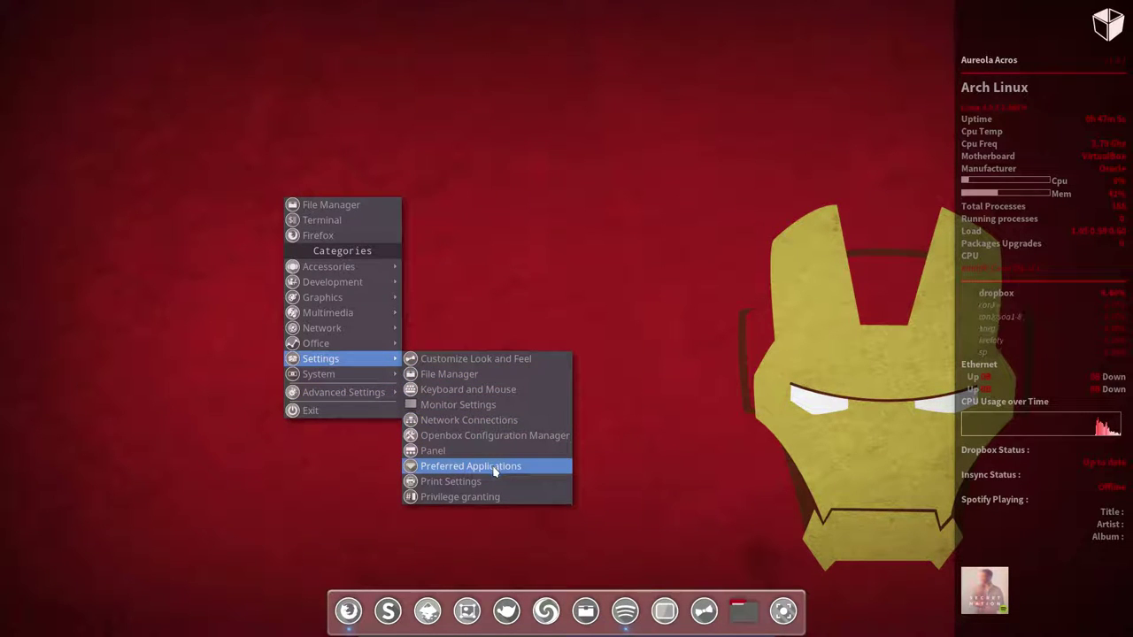
pyautogui.moveTo(358, 377)
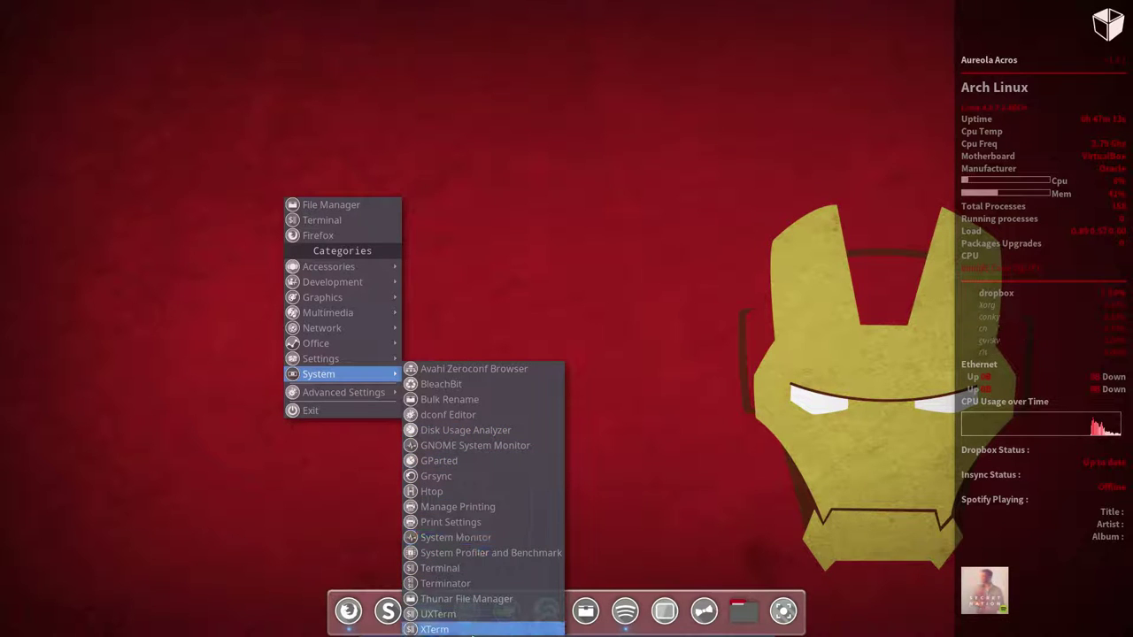
pyautogui.moveTo(359, 399)
pyautogui.moveTo(460, 411)
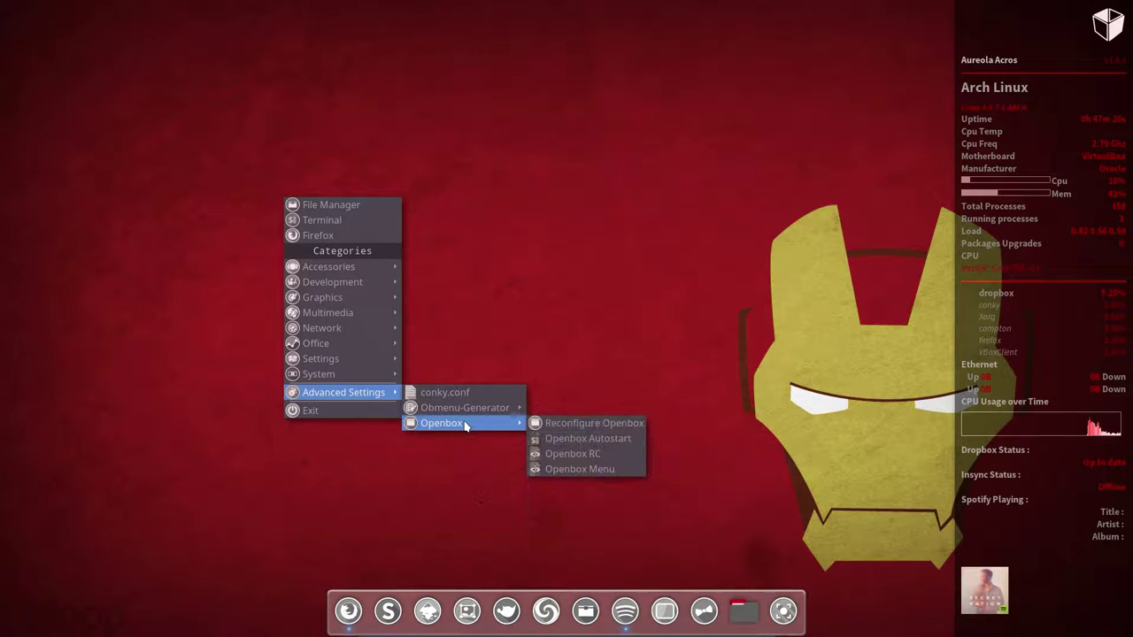
pyautogui.click(487, 257)
# Step: Type qt in dmenu (Super+D), move to qtconfig-qt4, and launch it
pyautogui.press('super+d')
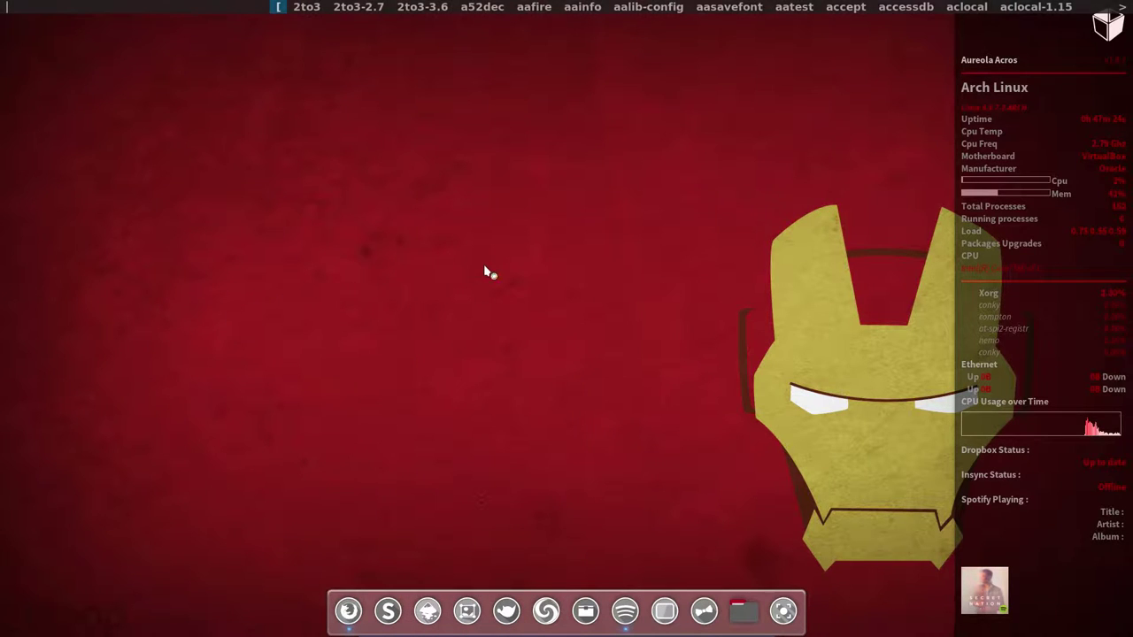
pyautogui.write('qt')
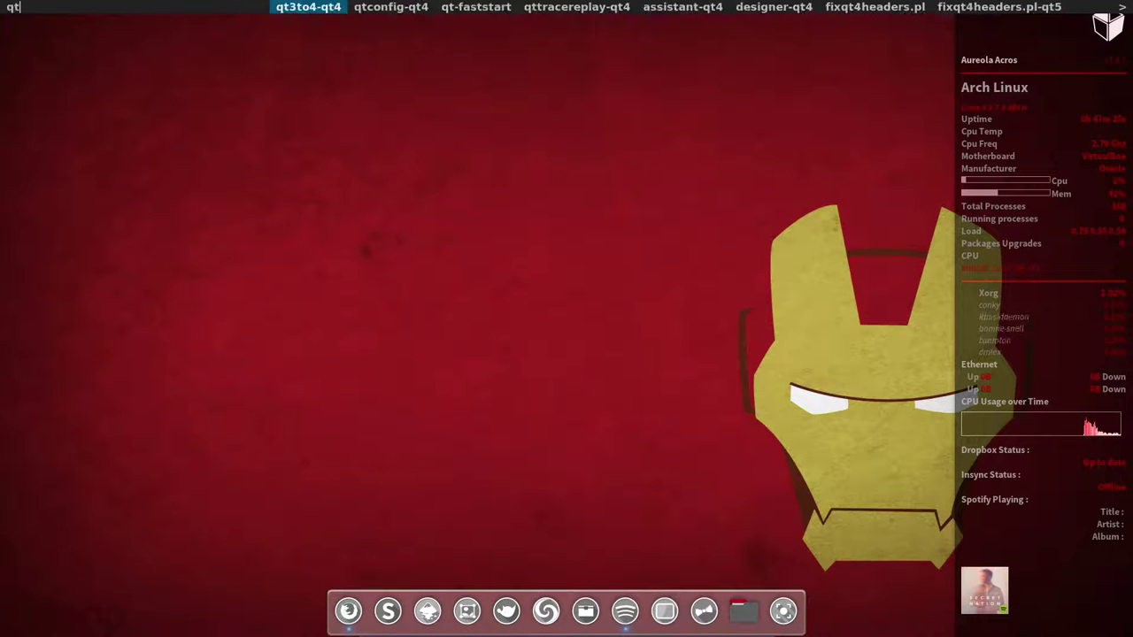
pyautogui.press('Right')
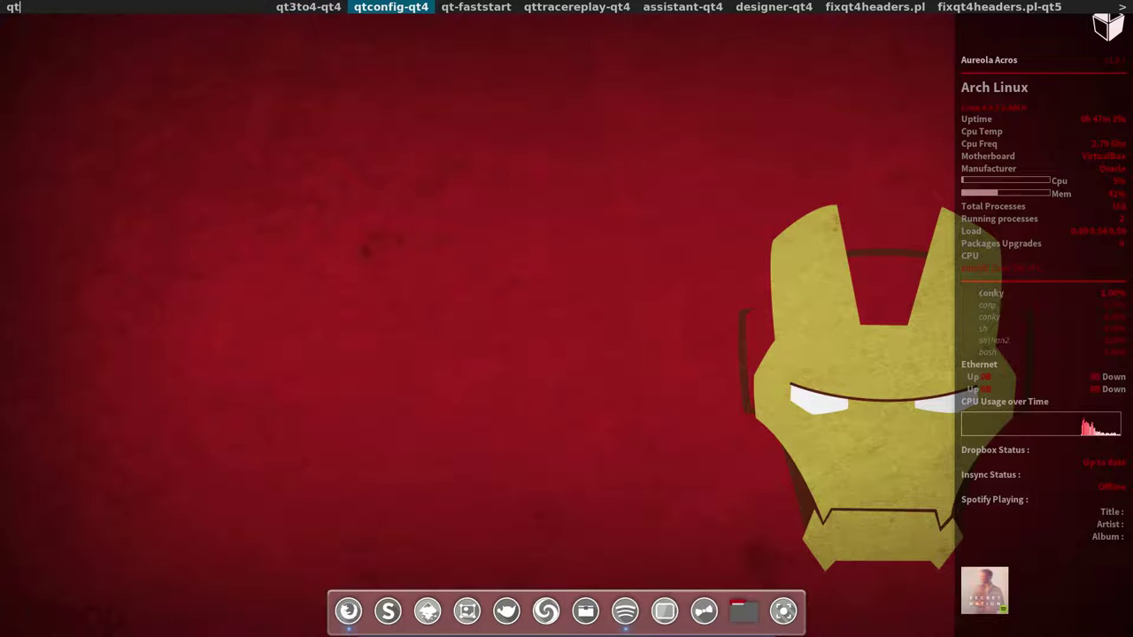
pyautogui.press('Return')
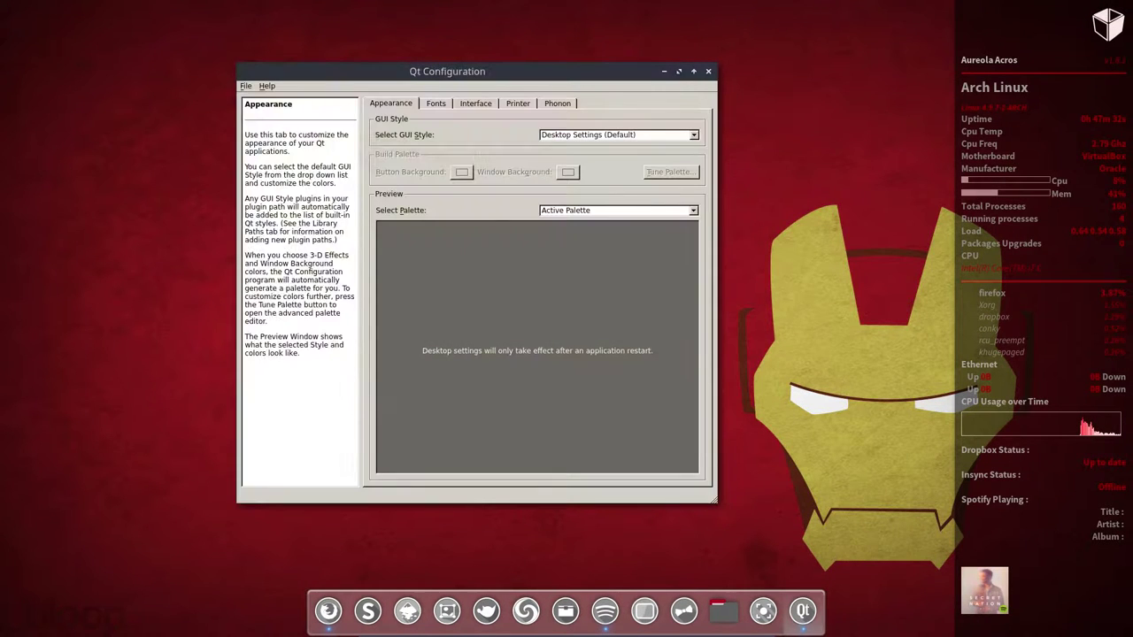
# Step: Set the Qt GUI style to GTK+, save it, then check the Fonts tab's family list
pyautogui.click(693, 134)
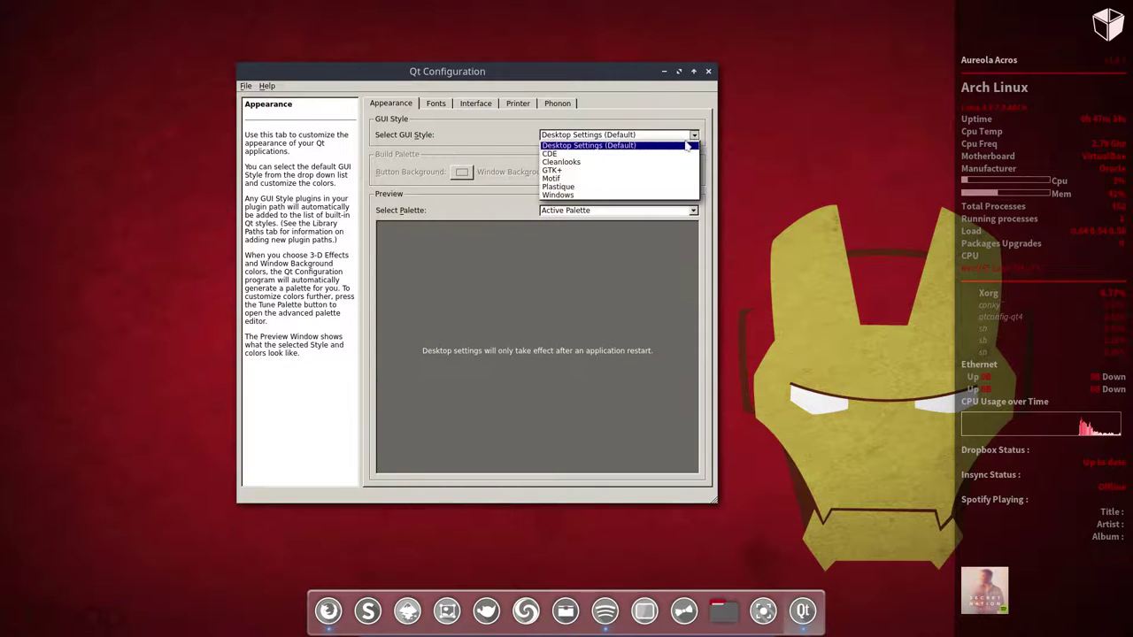
pyautogui.click(577, 172)
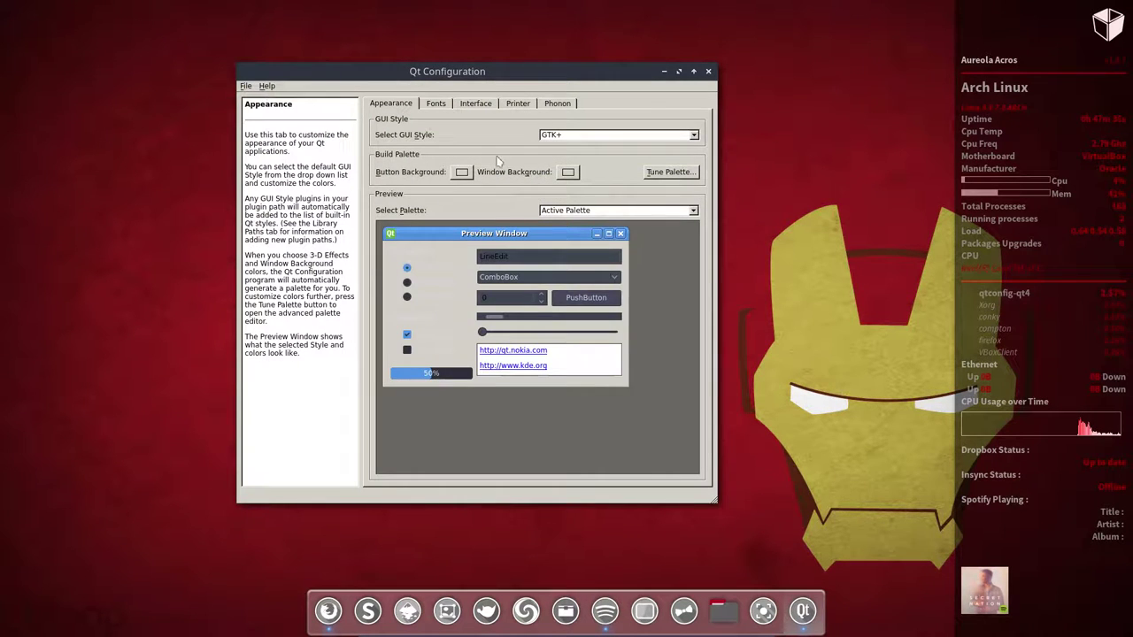
pyautogui.click(246, 86)
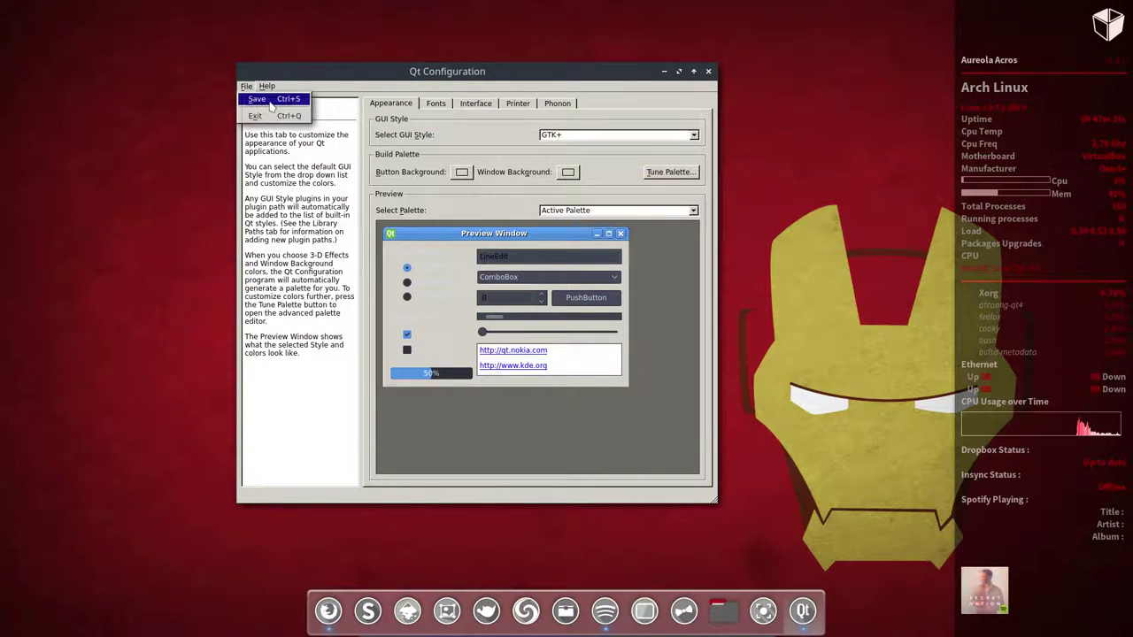
pyautogui.click(271, 104)
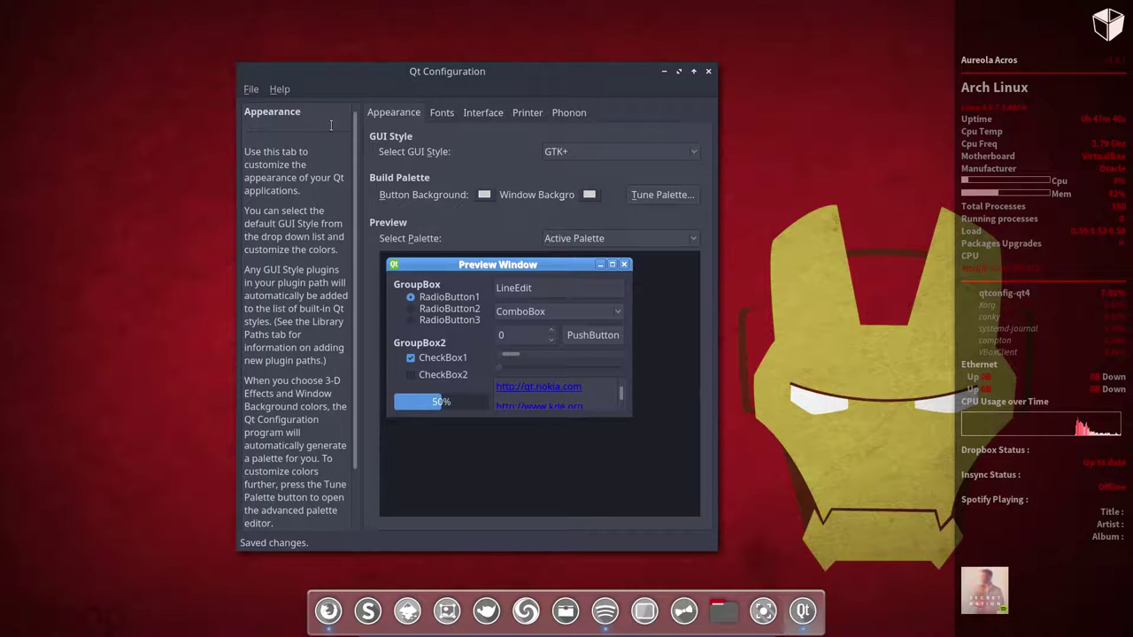
pyautogui.click(442, 113)
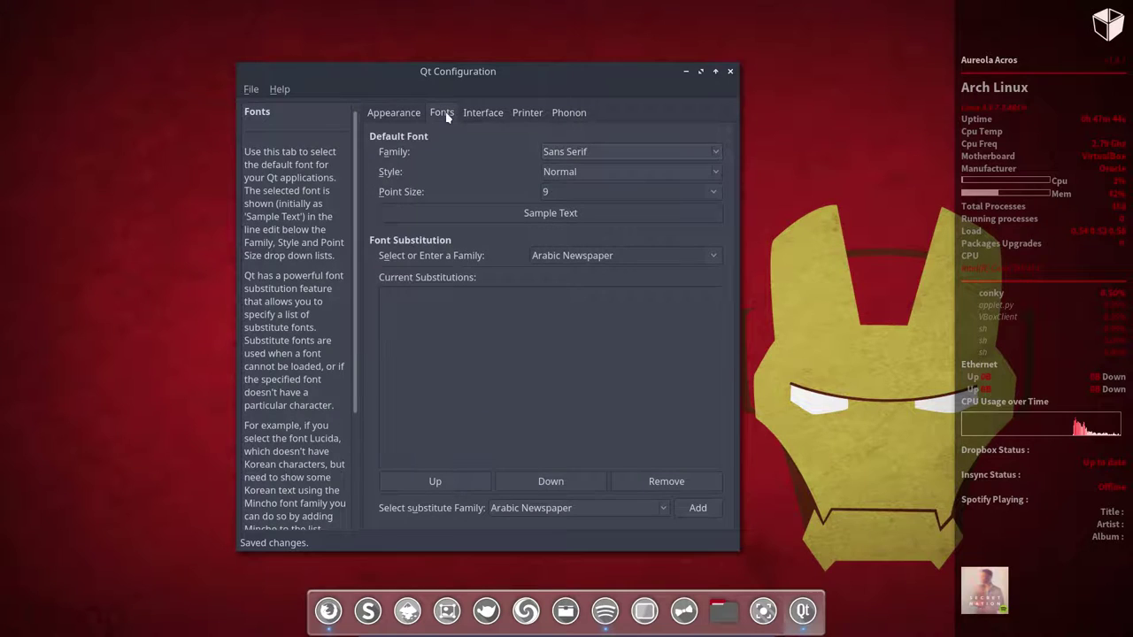
pyautogui.click(717, 154)
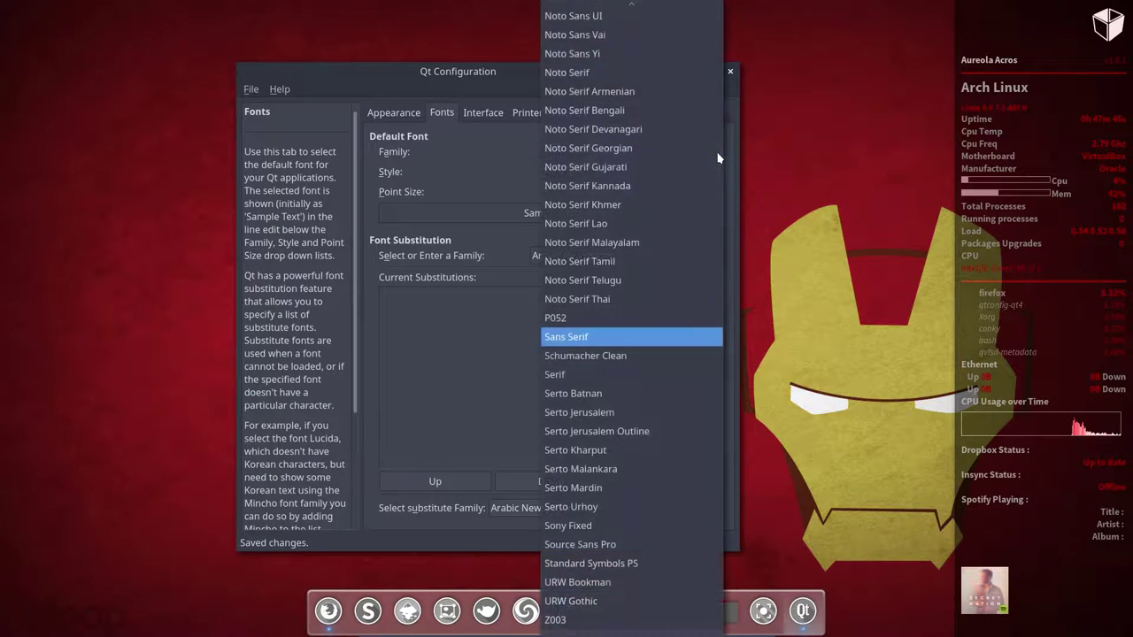